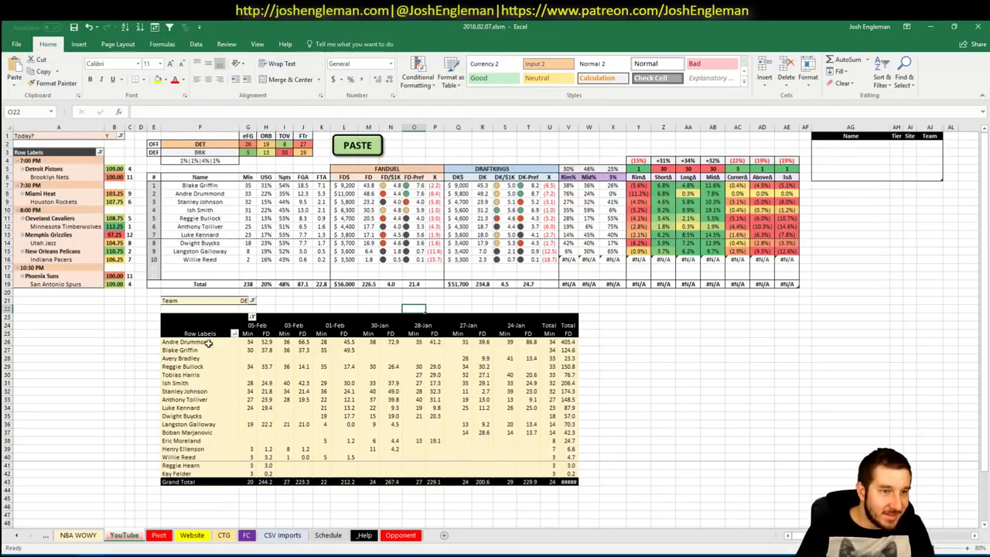
# Step: Pick the Detroit Pistons in the Excel pivot, then bring up FanDuel's lineup comparison
pyautogui.click(65, 166)
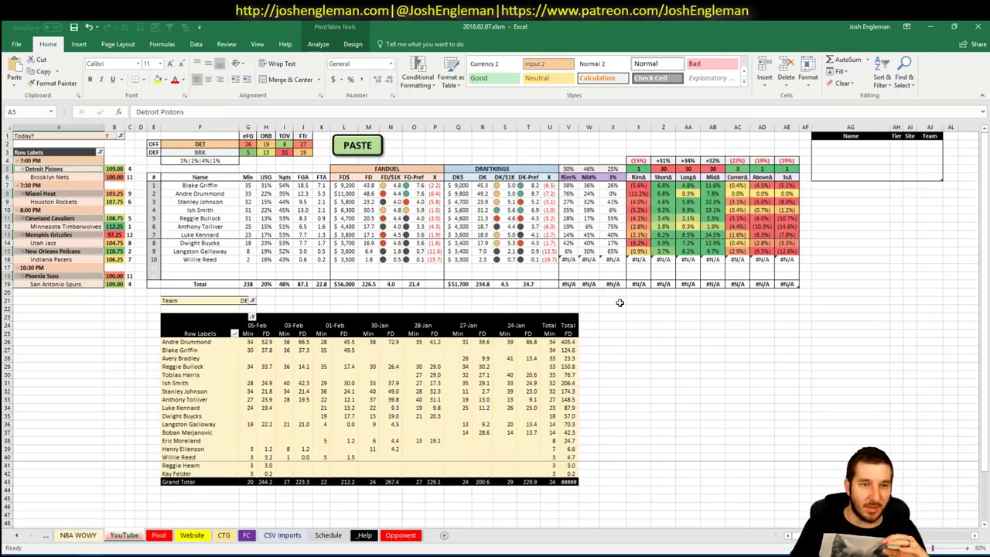
pyautogui.click(42, 299)
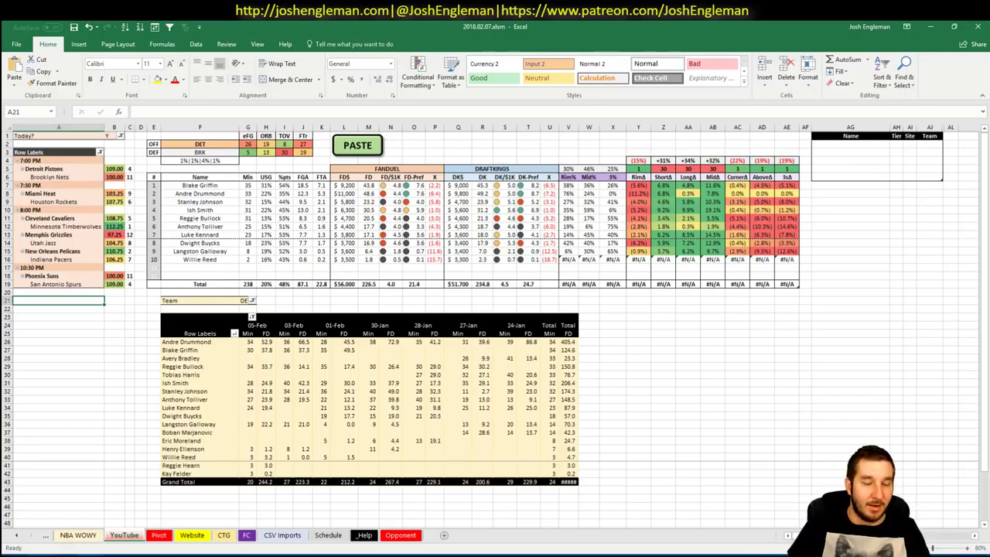
pyautogui.hotkey('alt', 'Tab')
pyautogui.scroll(-4, 147, 389)
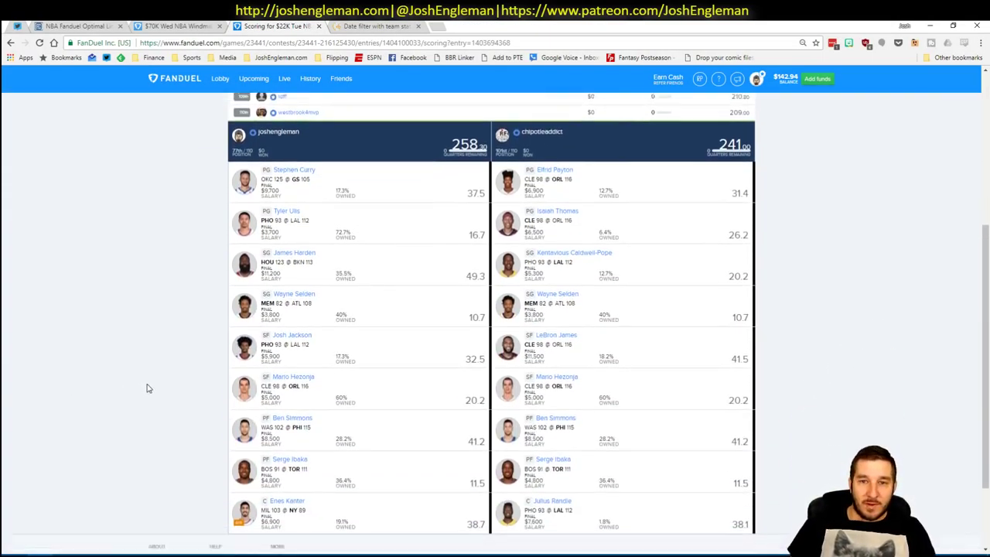
pyautogui.moveTo(986, 346); pyautogui.dragTo(985, 345)
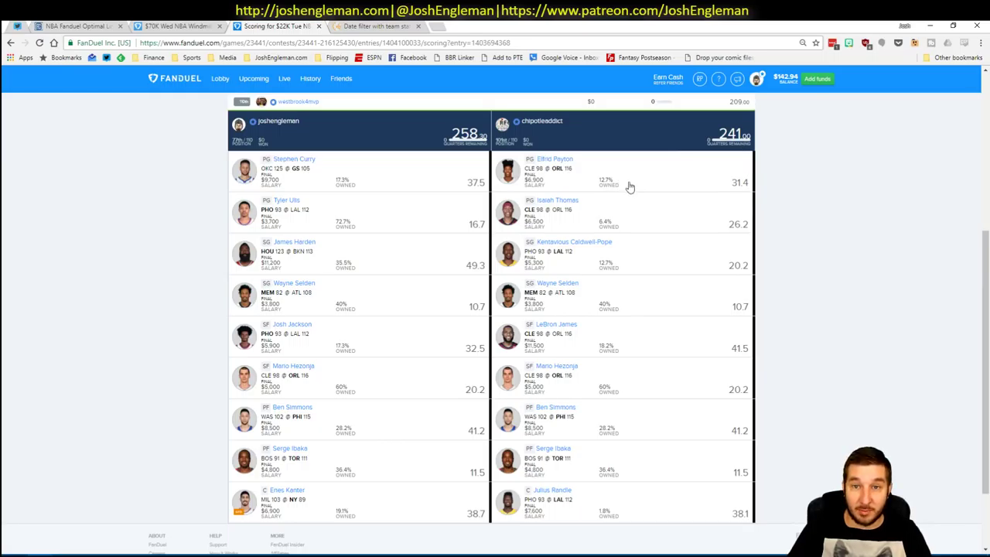
pyautogui.scroll(3, 745, 195)
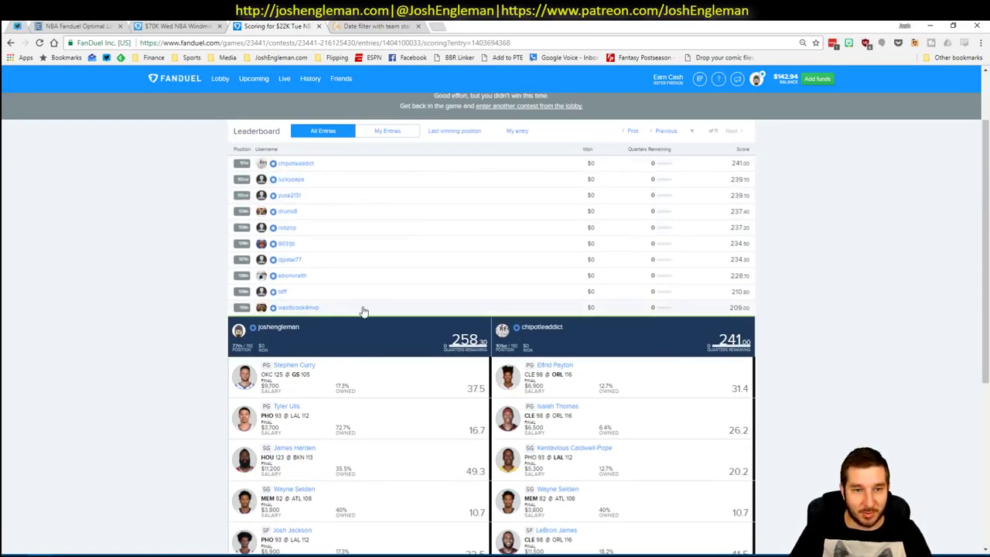
pyautogui.scroll(-1, 758, 356)
pyautogui.scroll(1, 802, 343)
pyautogui.scroll(-1, 810, 349)
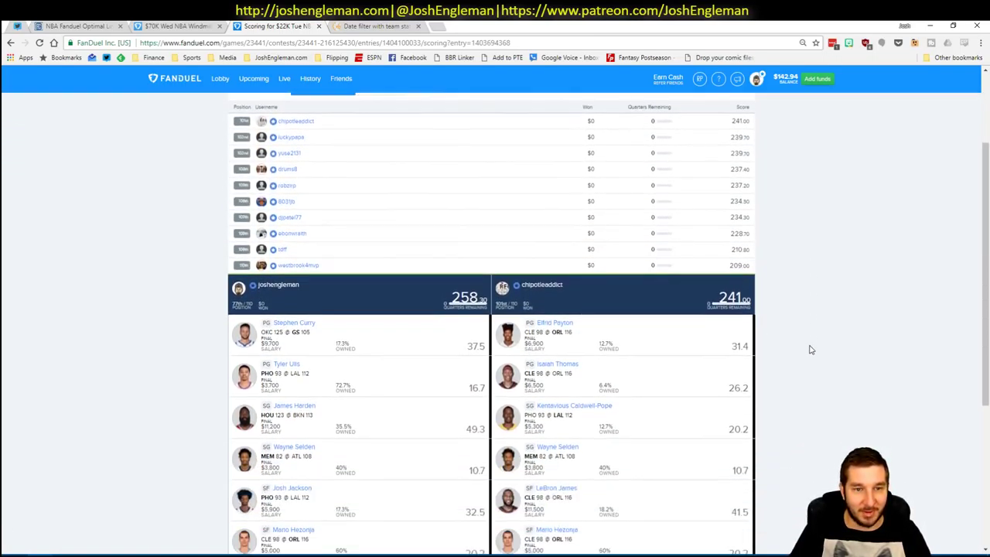
pyautogui.scroll(-3, 810, 350)
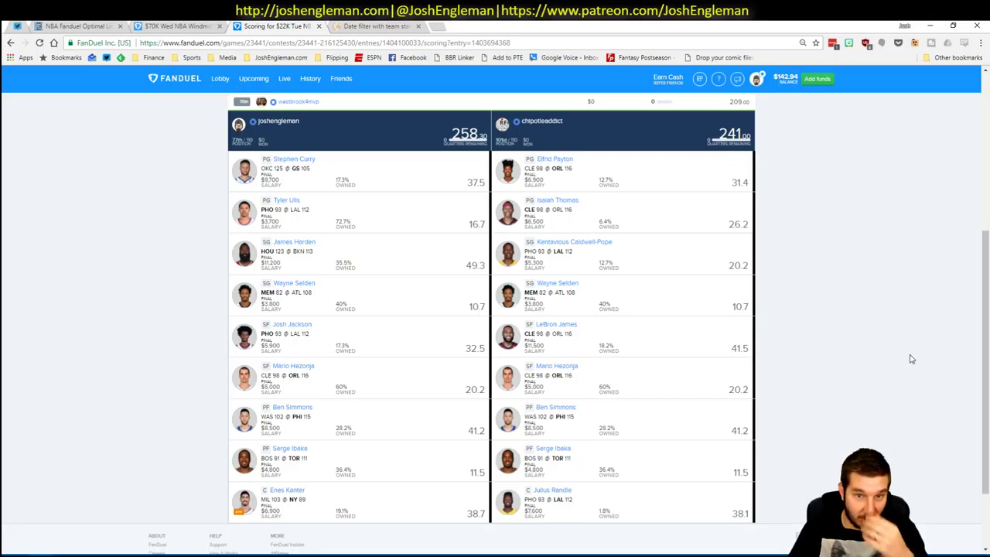
# Step: Check score breakdowns for Stephen Curry, Tyler Ulis and James Harden, leaving Harden's 49.3 points shown
pyautogui.click(414, 175)
pyautogui.click(413, 173)
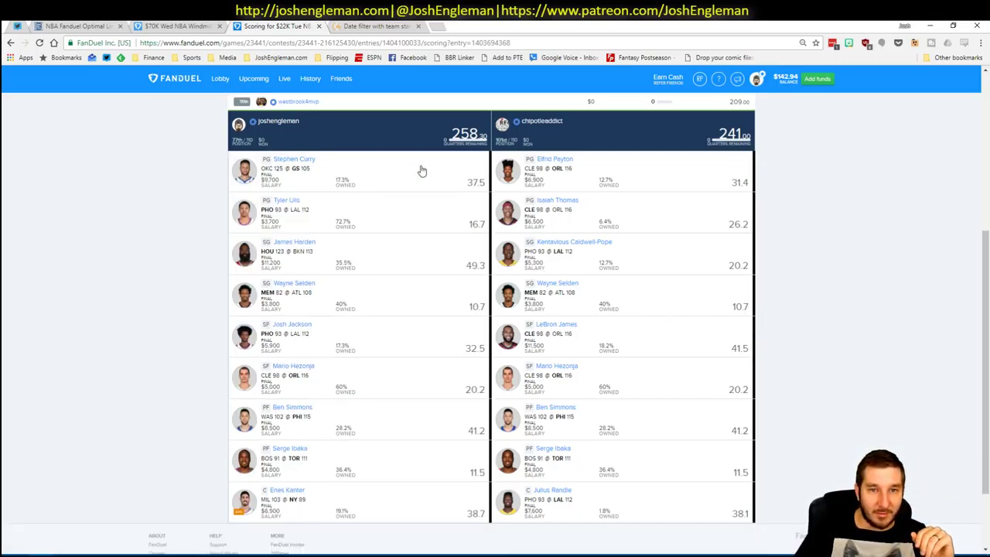
pyautogui.click(418, 170)
pyautogui.click(417, 170)
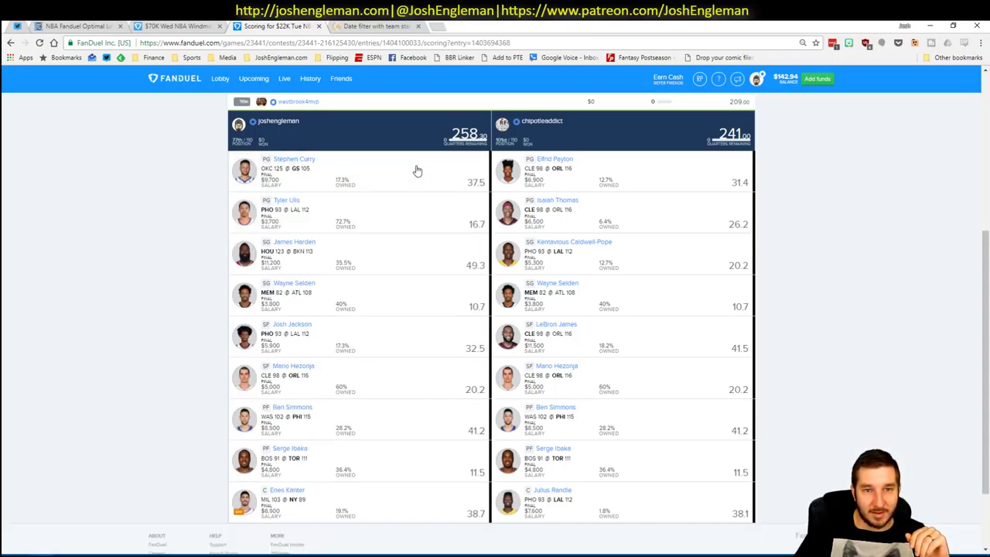
pyautogui.click(411, 204)
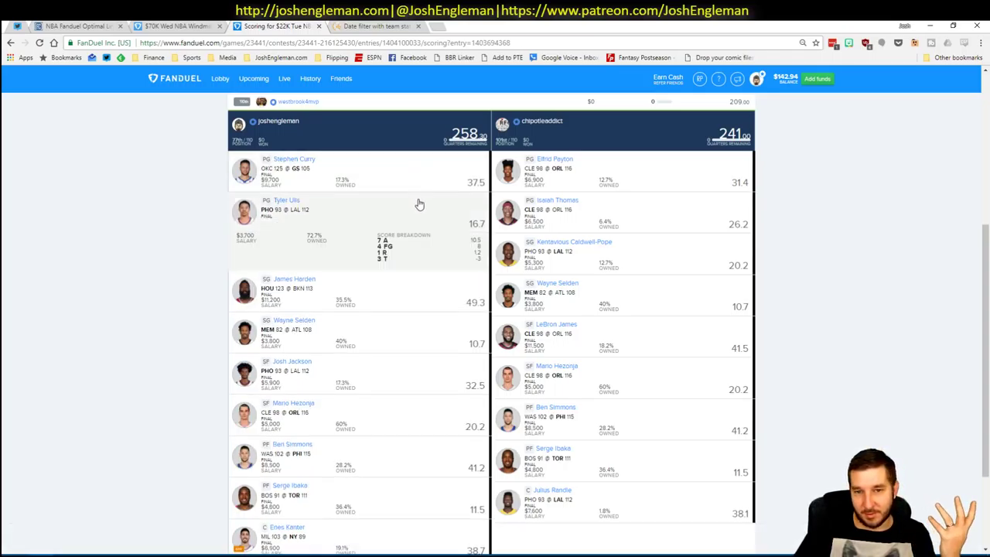
pyautogui.click(373, 222)
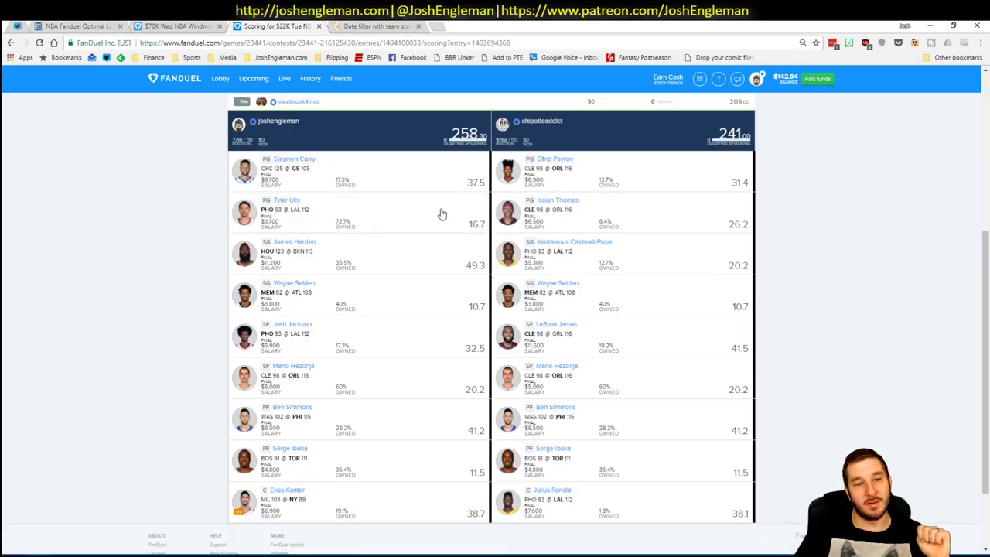
pyautogui.click(398, 243)
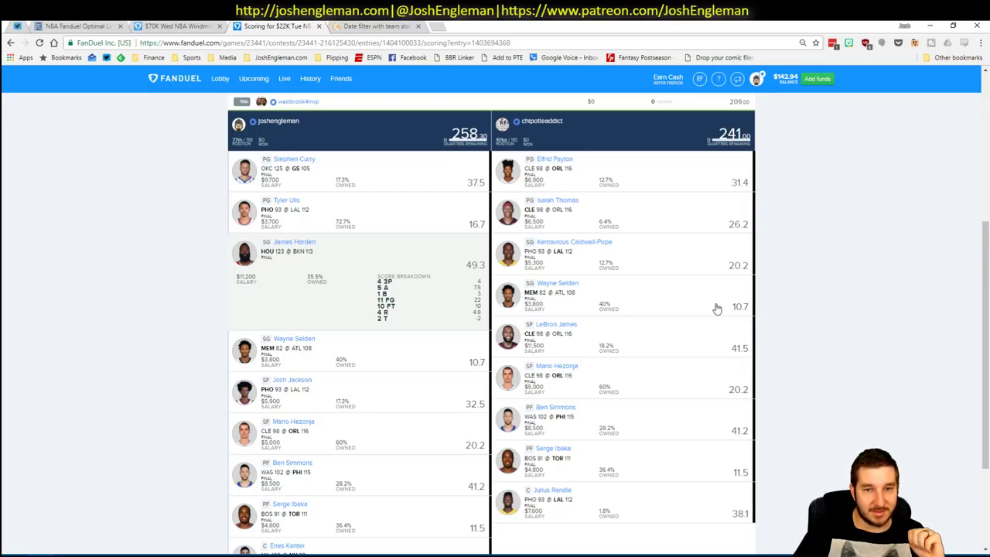
pyautogui.click(417, 253)
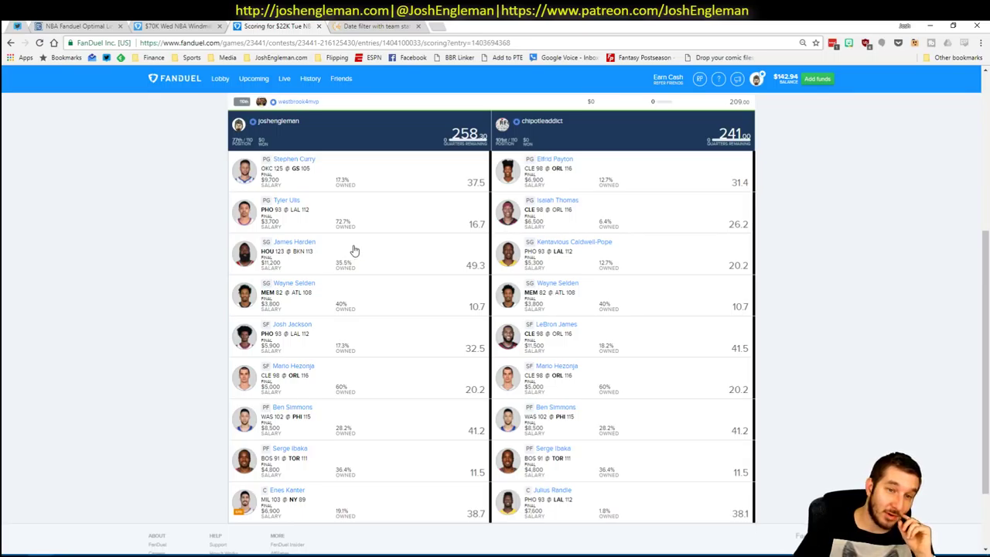
pyautogui.click(436, 258)
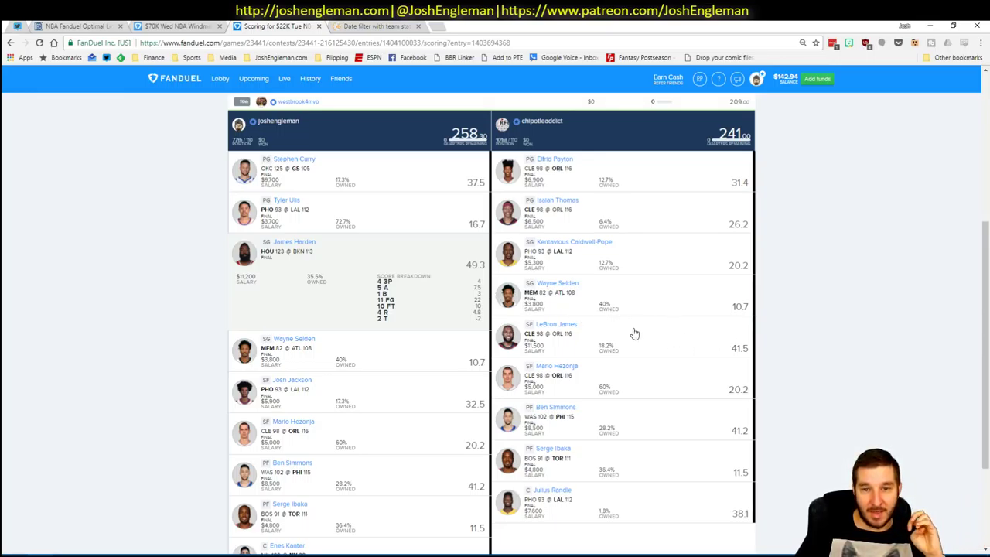
# Step: Review the score breakdowns for Wayne Selden, Josh Jackson and Mario Hezonja
pyautogui.click(403, 241)
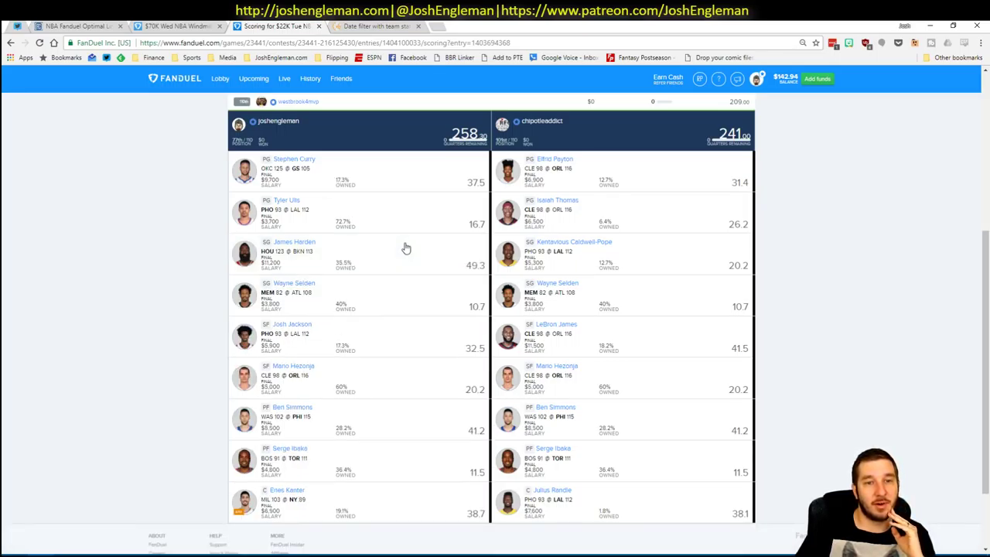
pyautogui.click(365, 302)
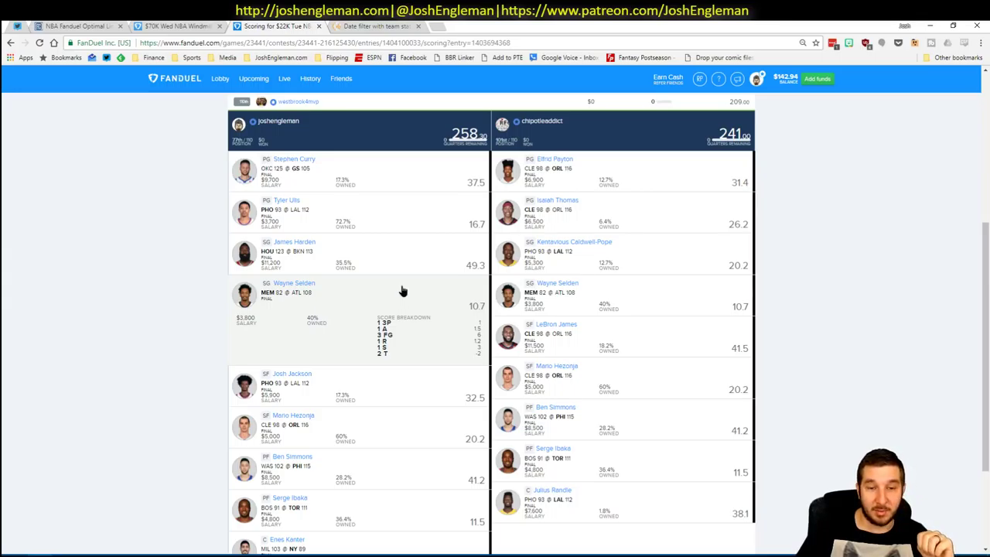
pyautogui.click(401, 291)
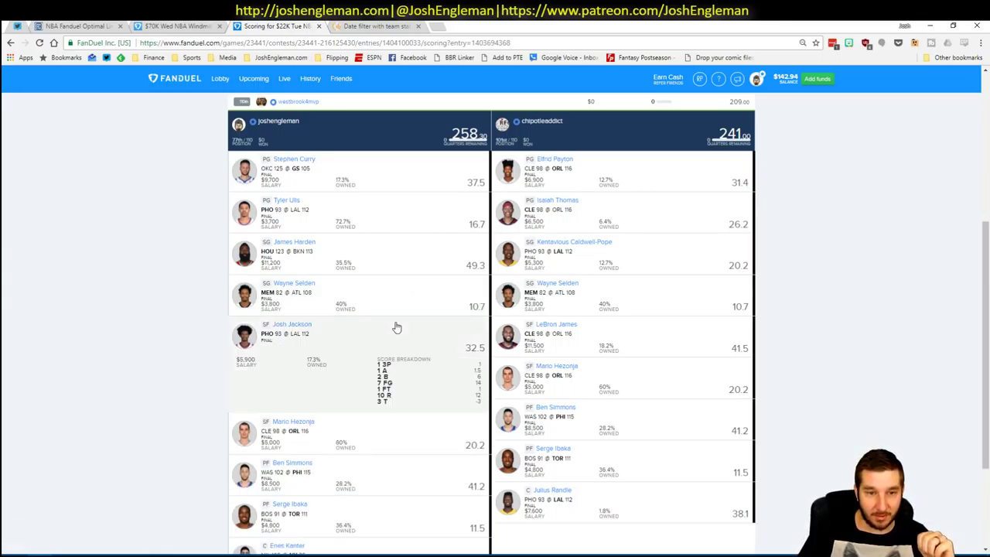
pyautogui.click(396, 326)
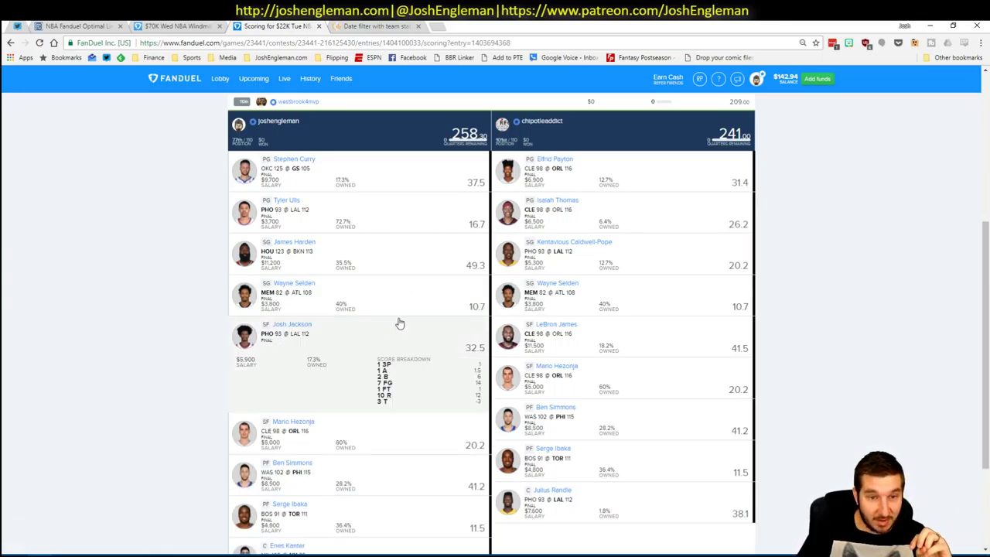
pyautogui.click(399, 323)
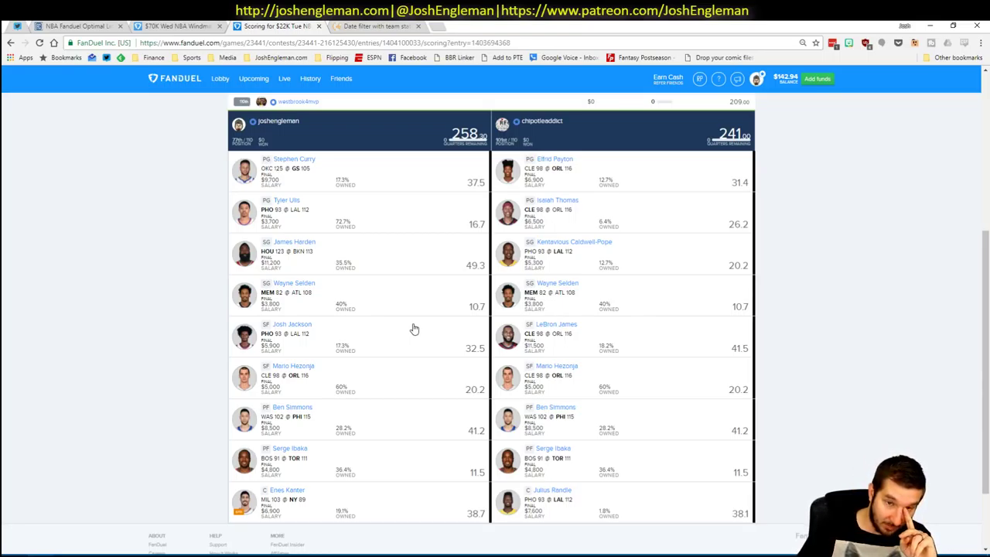
pyautogui.click(425, 381)
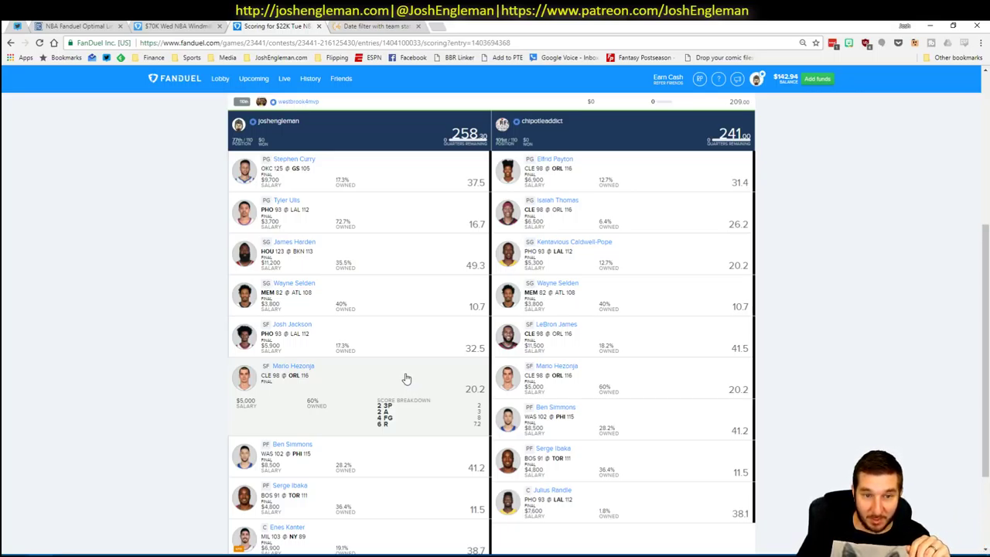
pyautogui.click(410, 375)
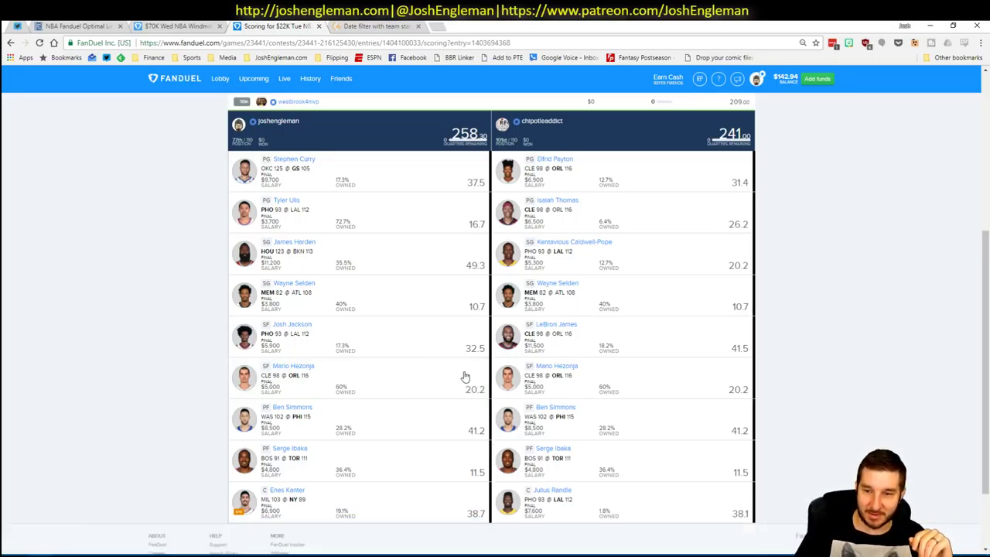
# Step: Review Ben Simmons's and Serge Ibaka's score breakdowns
pyautogui.scroll(-1, 410, 376)
pyautogui.click(374, 371)
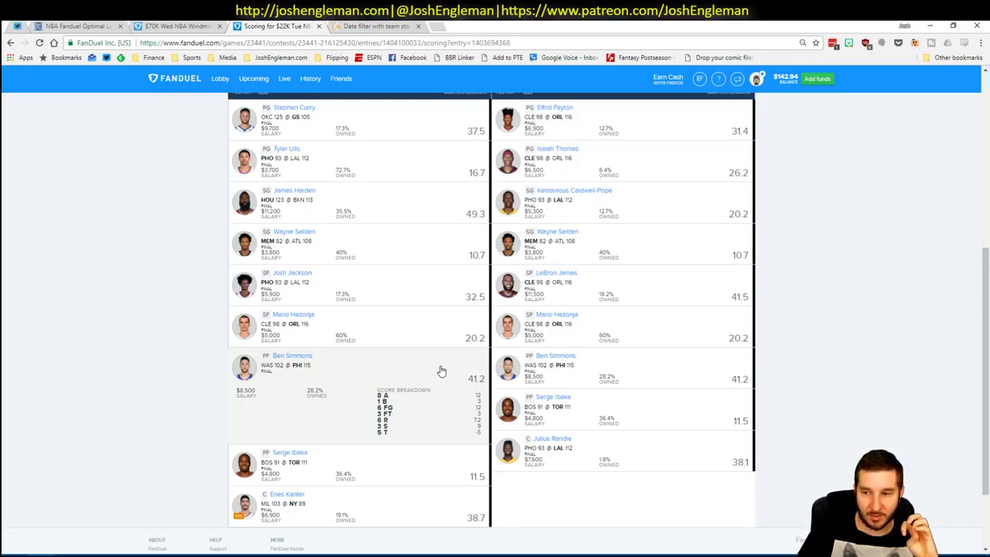
pyautogui.click(387, 367)
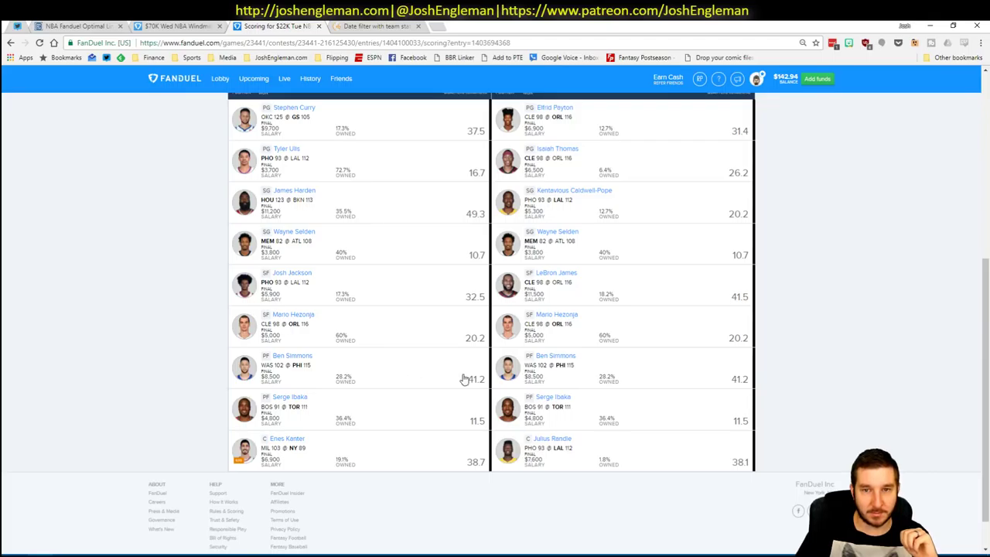
pyautogui.moveTo(986, 369); pyautogui.dragTo(986, 348)
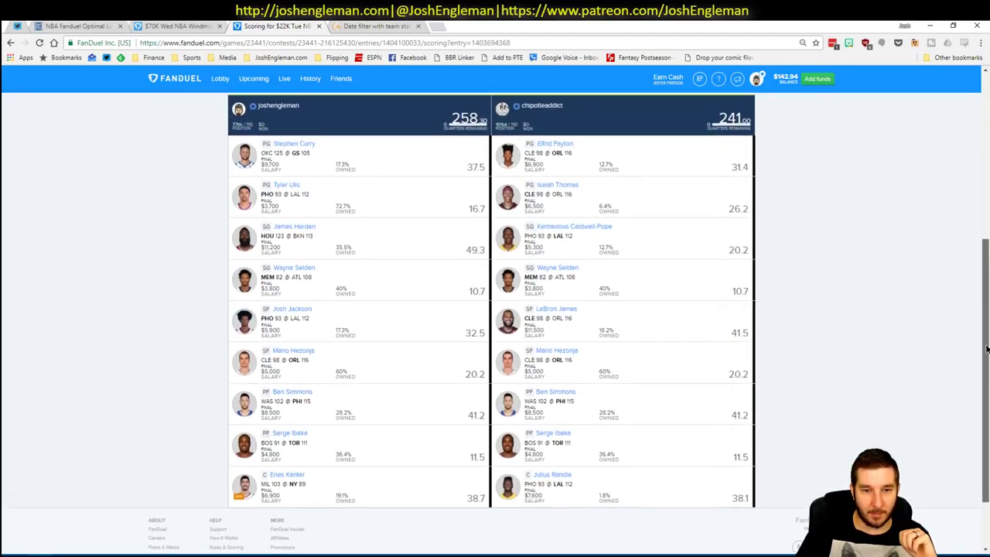
pyautogui.click(406, 397)
pyautogui.click(408, 397)
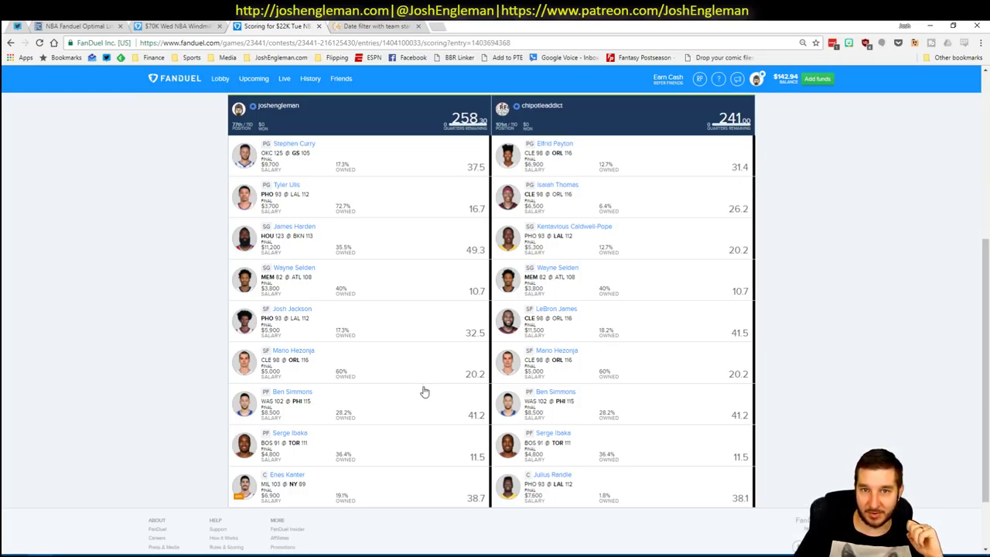
pyautogui.click(380, 452)
pyautogui.scroll(-1, 323, 420)
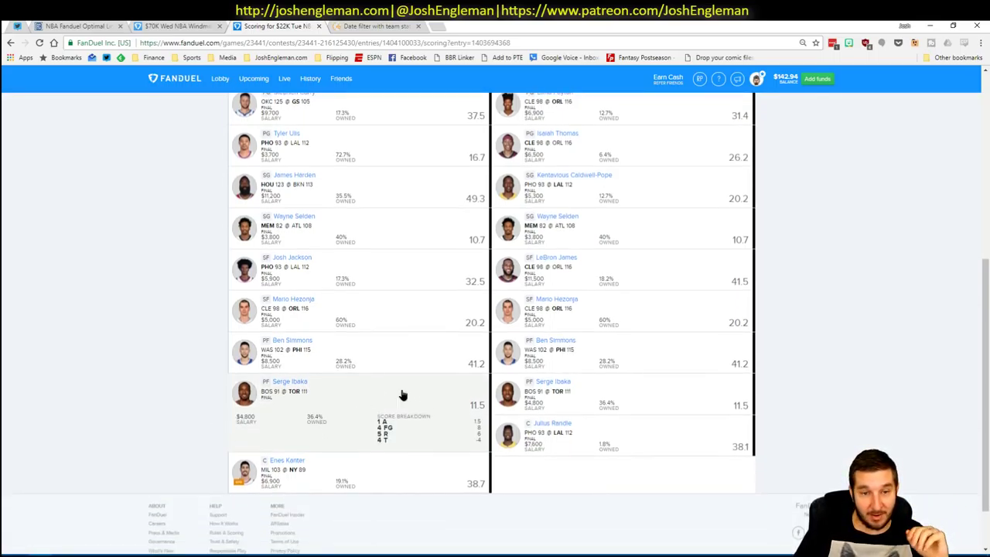
pyautogui.click(403, 393)
# Step: Check Enes Kanter's breakdown and review the leaderboard showing the 77th-of-110 finish
pyautogui.scroll(1, 403, 391)
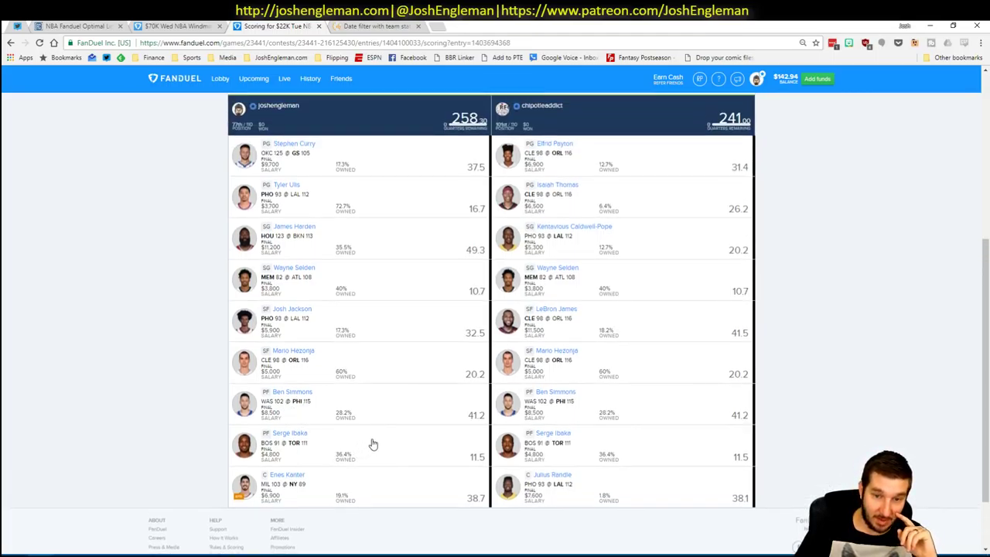
pyautogui.click(396, 476)
pyautogui.scroll(-1, 130, 417)
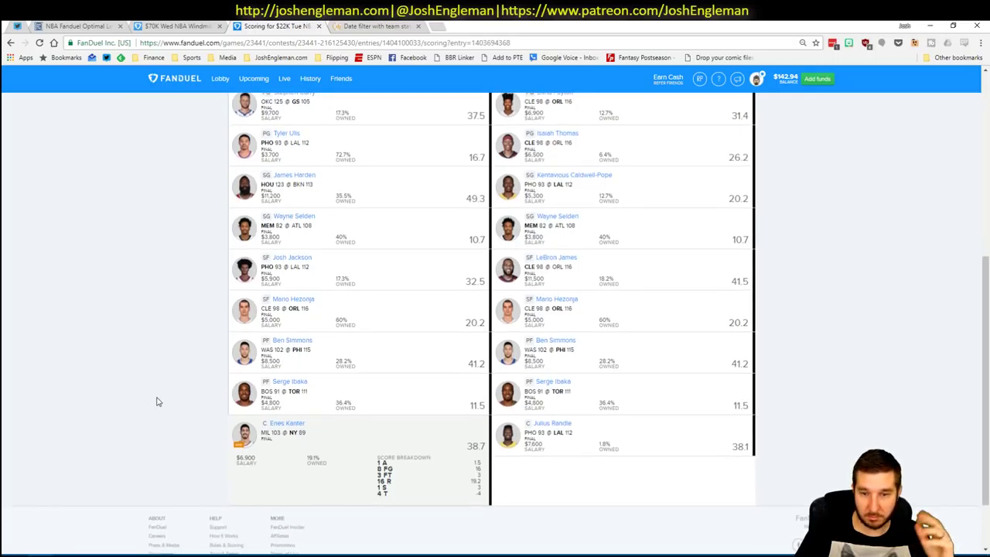
pyautogui.click(394, 434)
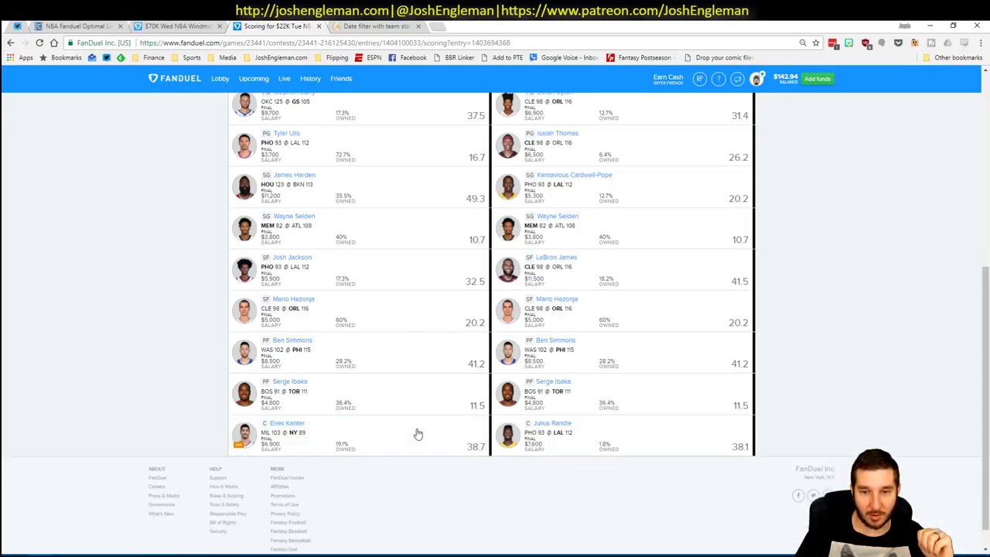
pyautogui.scroll(3, 773, 421)
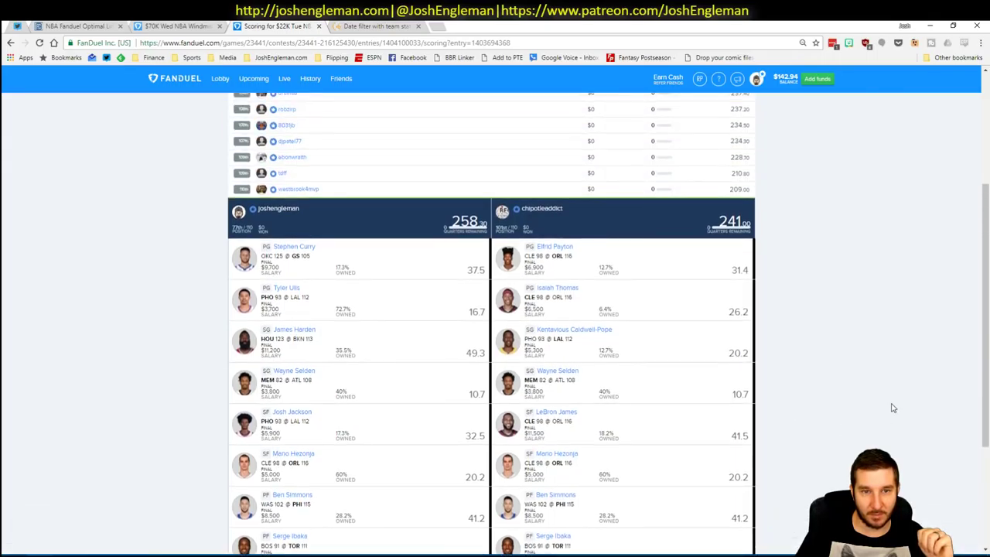
pyautogui.scroll(-2, 820, 394)
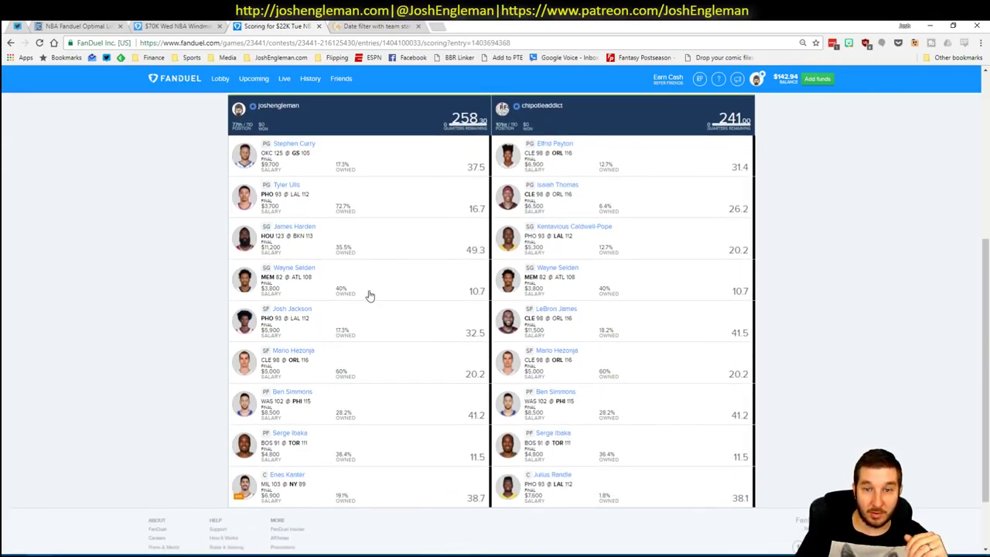
pyautogui.scroll(3, 429, 336)
pyautogui.scroll(-3, 841, 347)
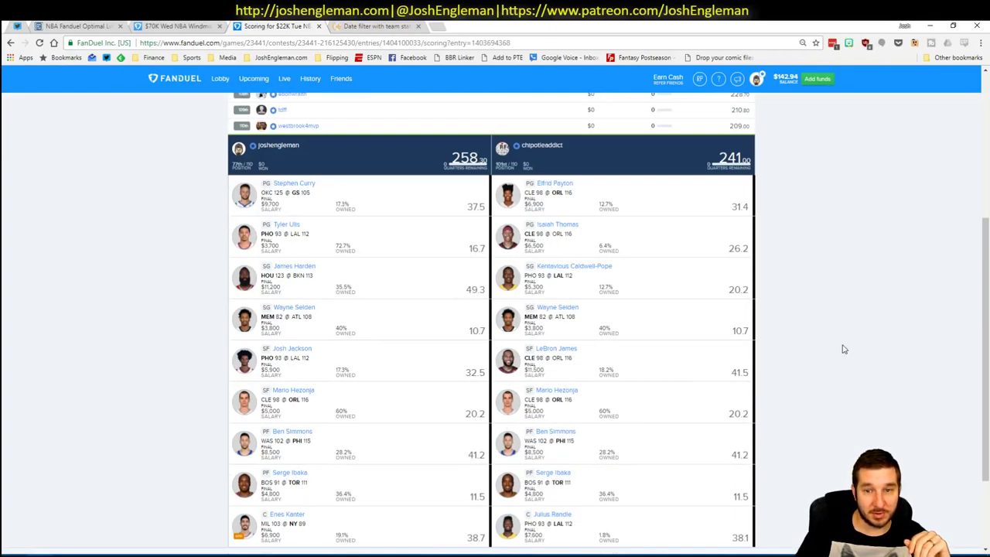
pyautogui.scroll(4, 839, 354)
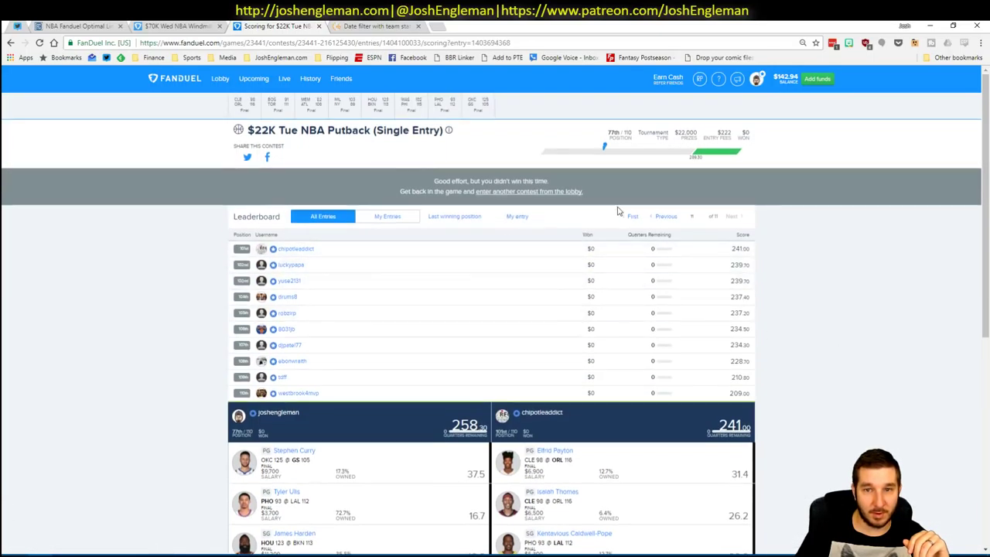
# Step: Compare the first-place 320.90-point lineup with your 258.30 lineup, then return to Excel
pyautogui.click(633, 216)
pyautogui.click(550, 250)
pyautogui.scroll(-4, 800, 307)
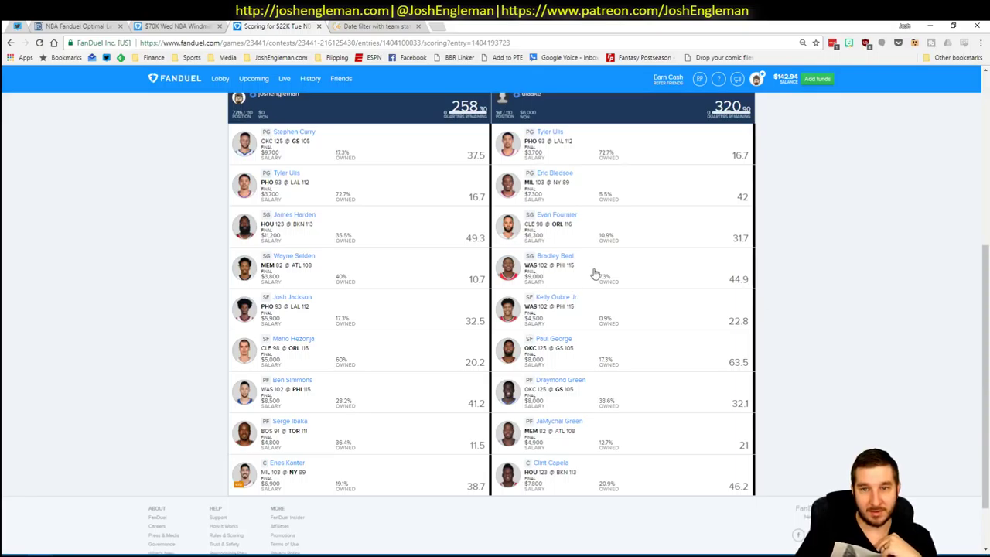
pyautogui.scroll(1, 797, 269)
pyautogui.scroll(-1, 798, 274)
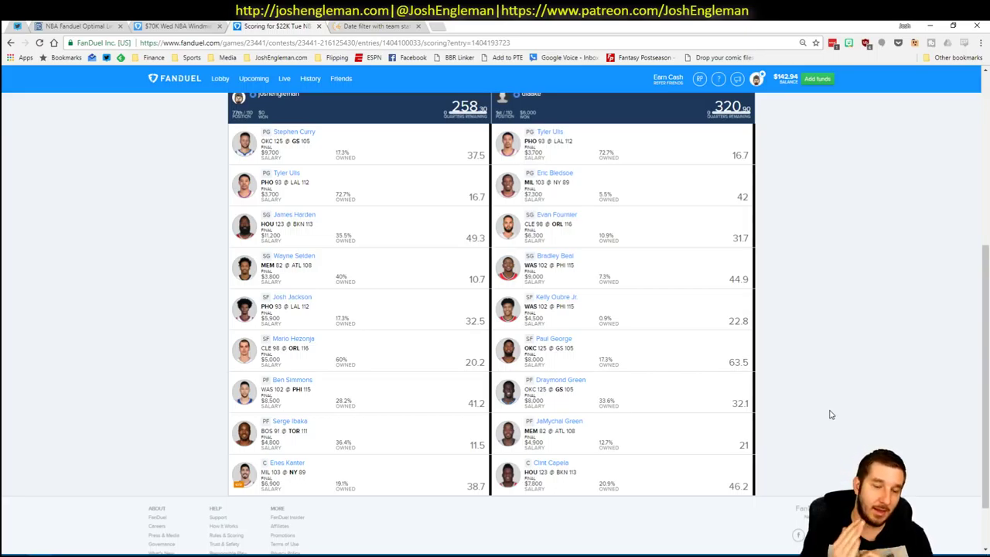
pyautogui.hotkey('alt', 'Tab')
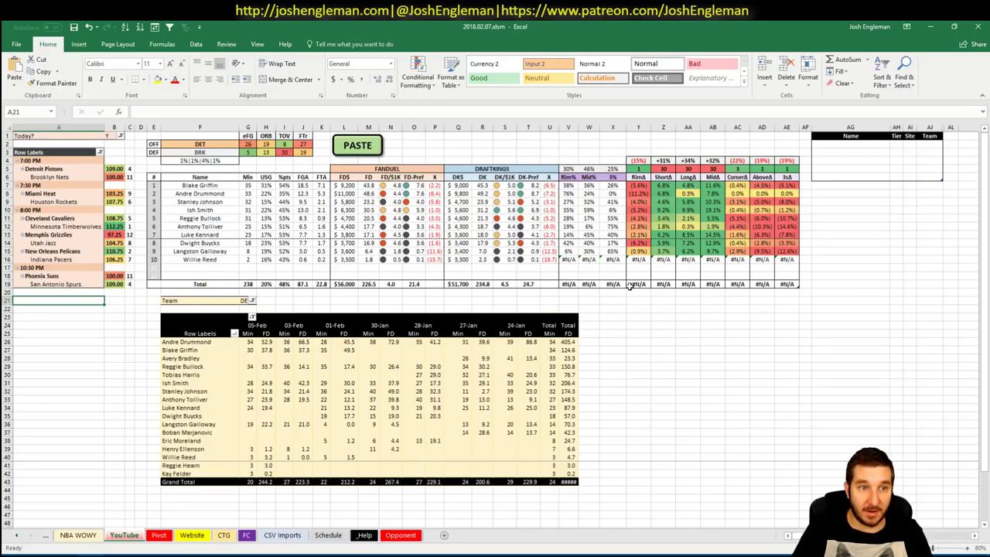
# Step: Select a cell in the workbook, then bring the FanDuel comparison page back in Chrome
pyautogui.click(628, 315)
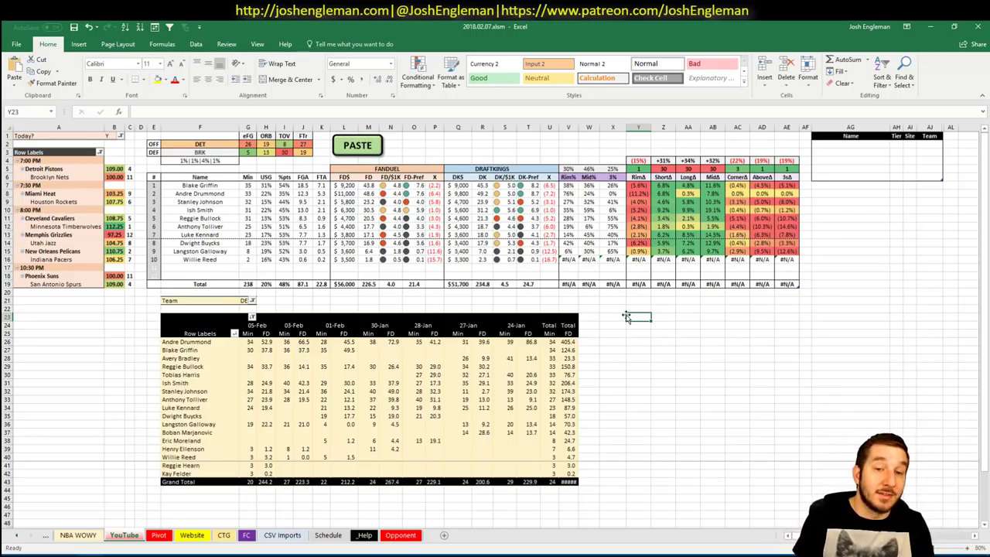
pyautogui.click(42, 554)
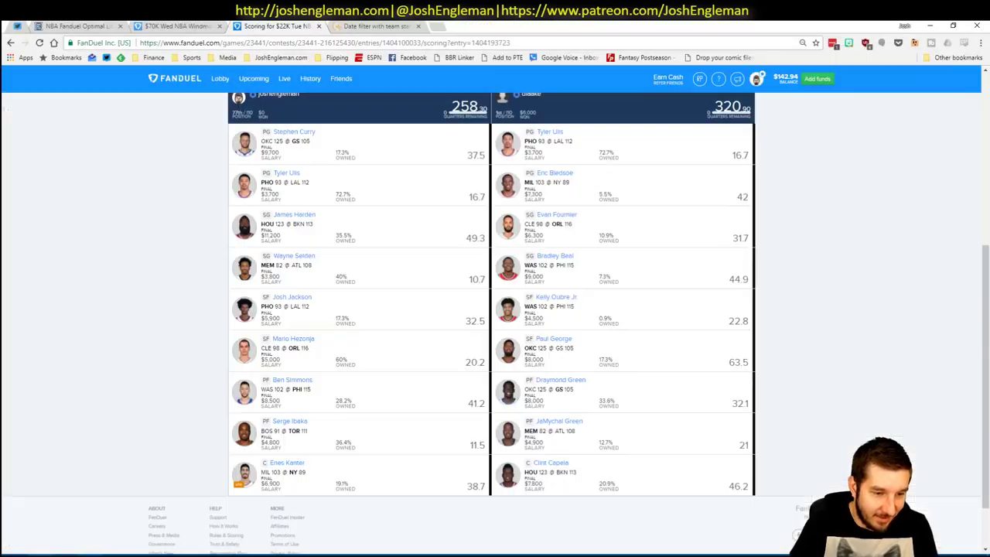
# Step: Check Andre Drummond's day-to-day injury news and game log in Fantasy Cruncher, then return to Excel
pyautogui.click(83, 26)
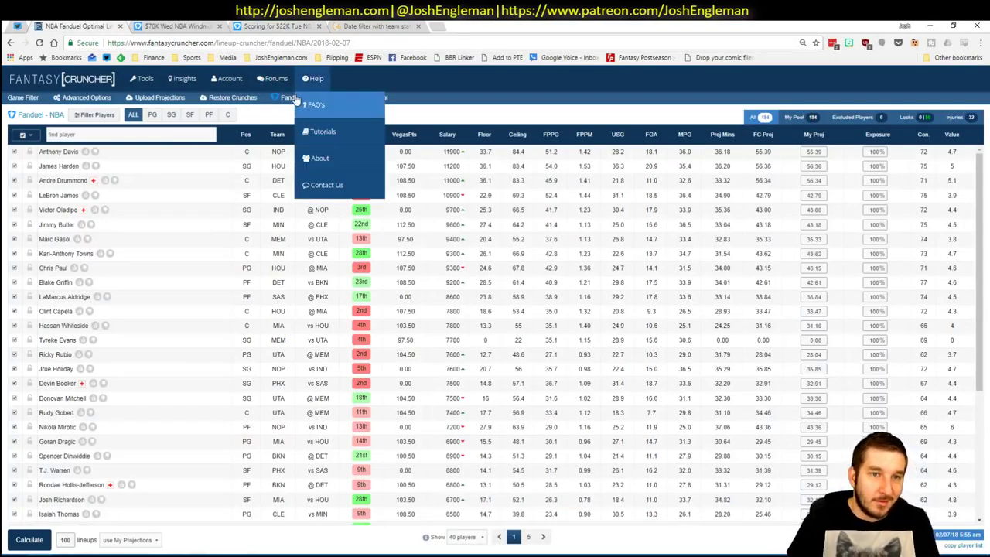
pyautogui.click(66, 181)
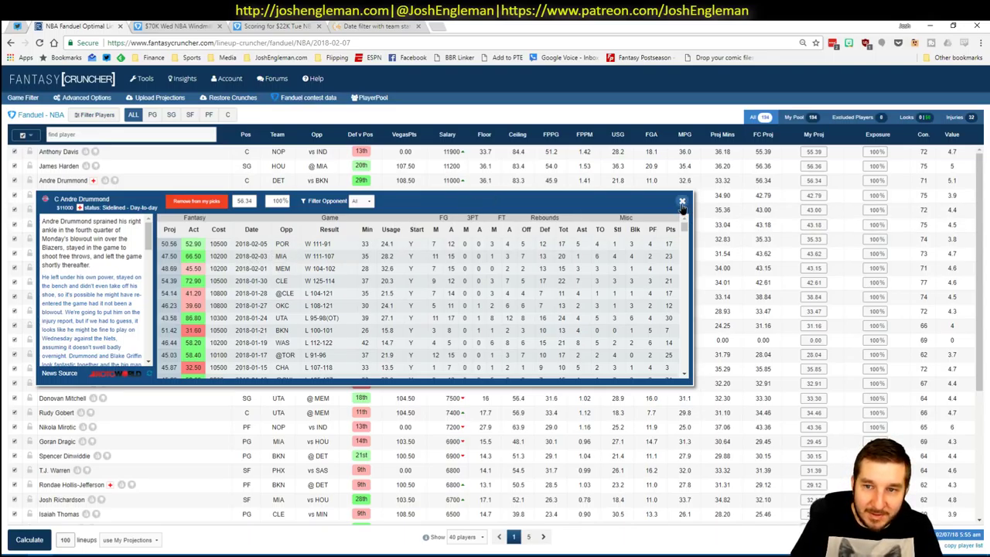
pyautogui.hotkey('alt', 'Tab')
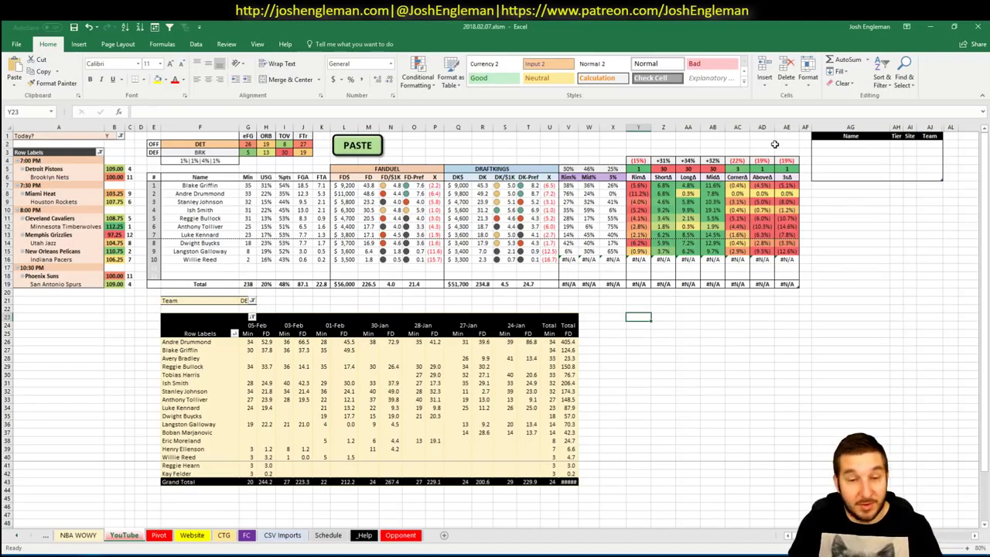
# Step: Look over the earlier workbook sheets and the formula in cell G16
pyautogui.click(857, 146)
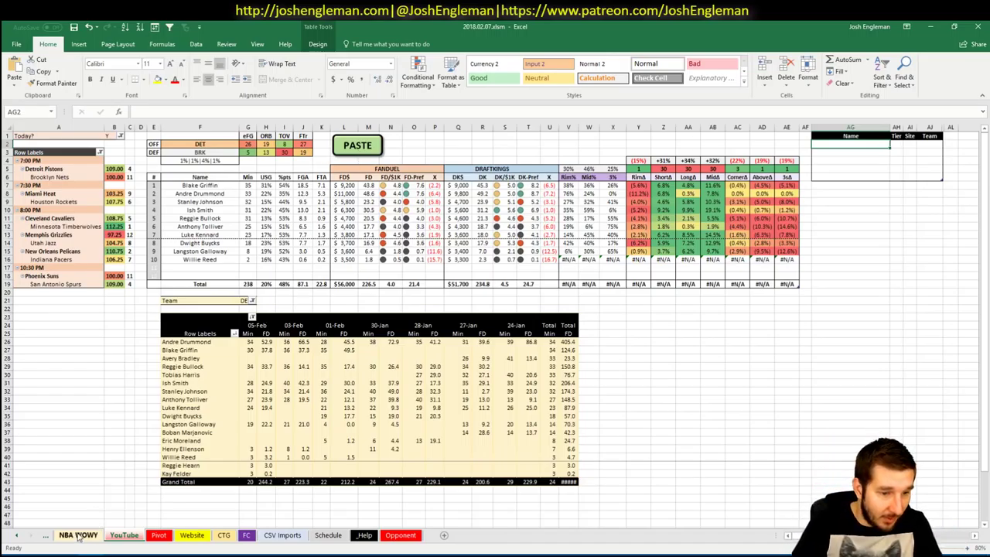
pyautogui.click(47, 535)
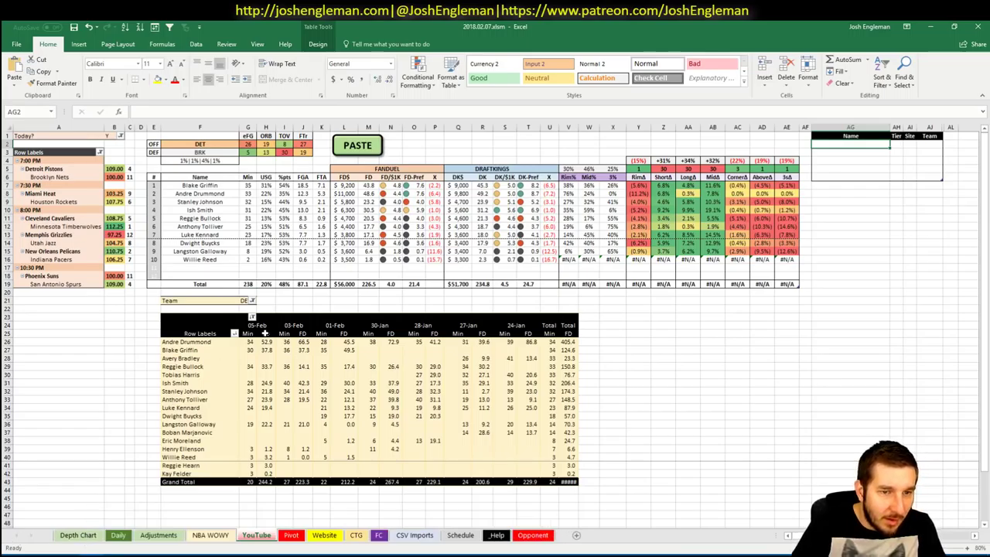
pyautogui.click(246, 259)
pyautogui.click(638, 308)
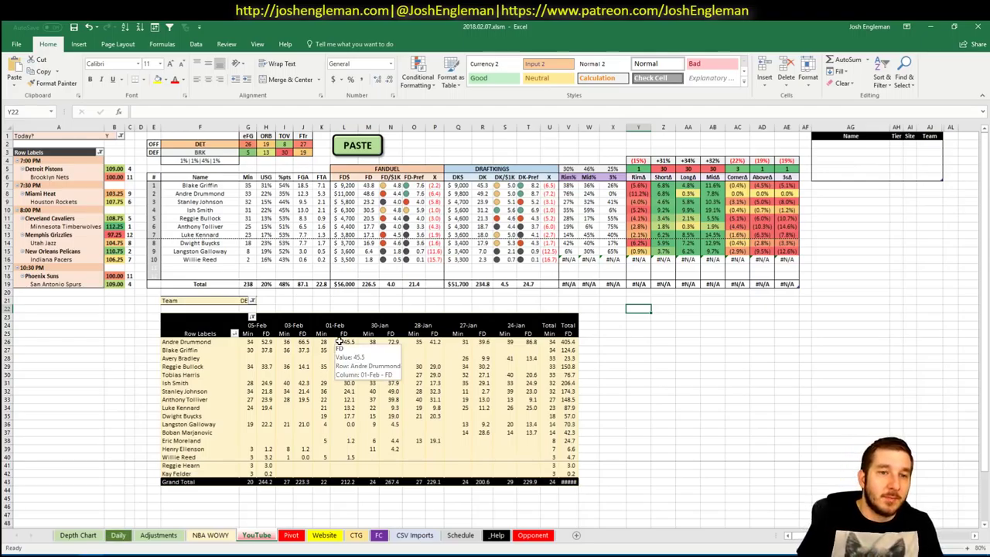
# Step: Enter Blake Griffin with tier 2 in the tier table
pyautogui.click(843, 143)
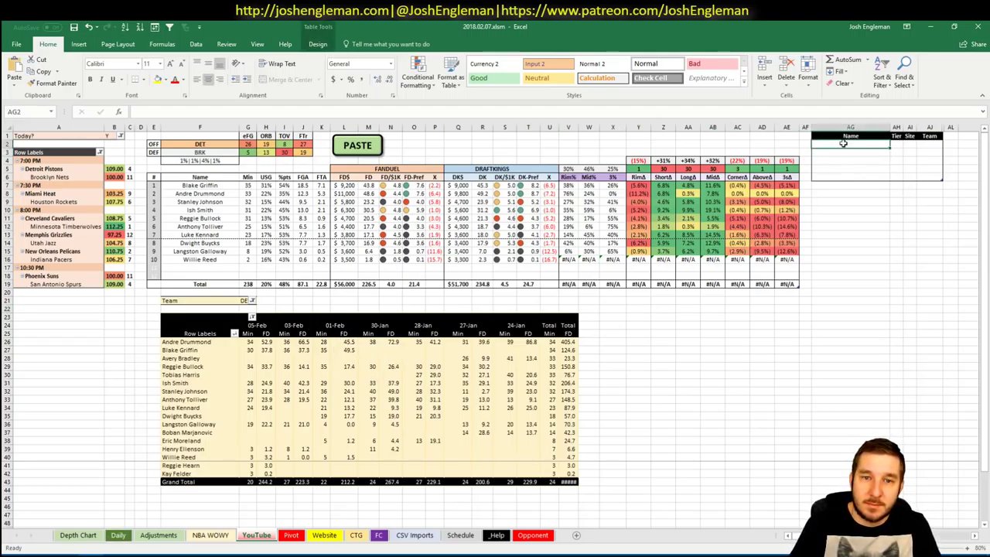
pyautogui.write('Blake Griffin')
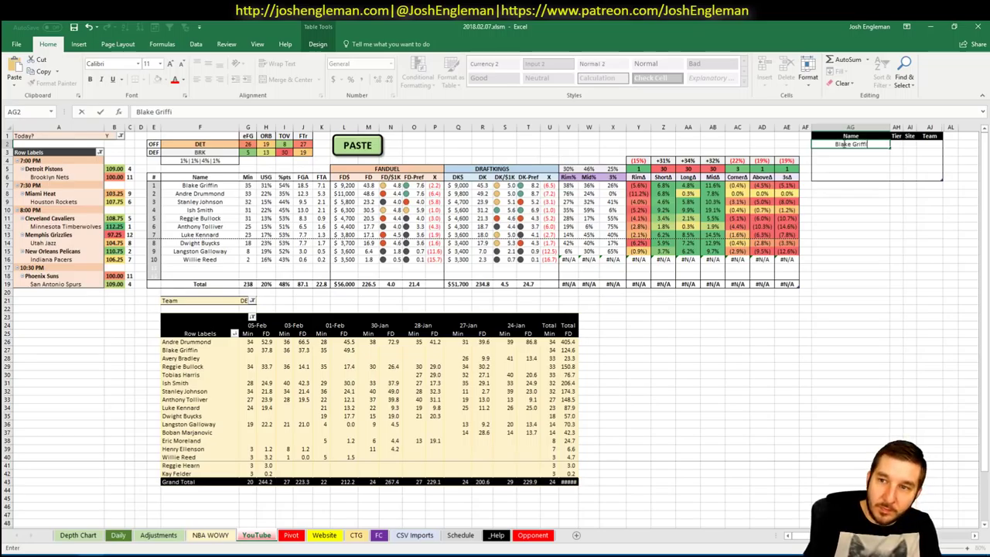
pyautogui.click(897, 144)
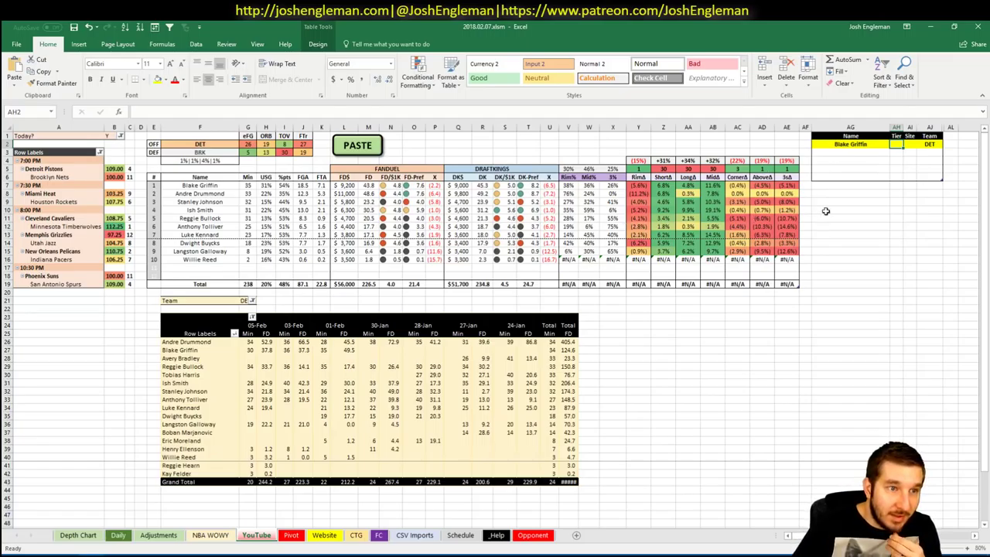
pyautogui.write('2')
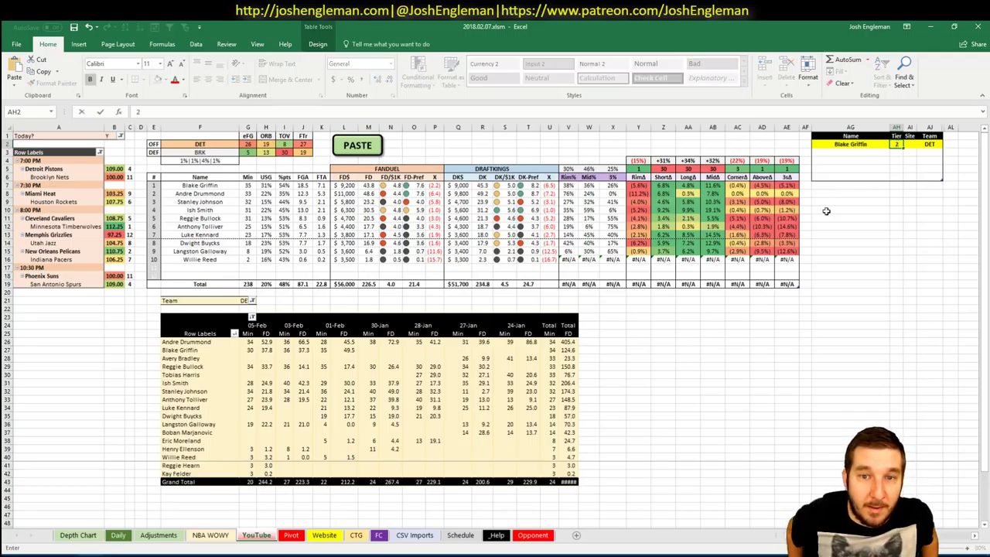
pyautogui.press('Return')
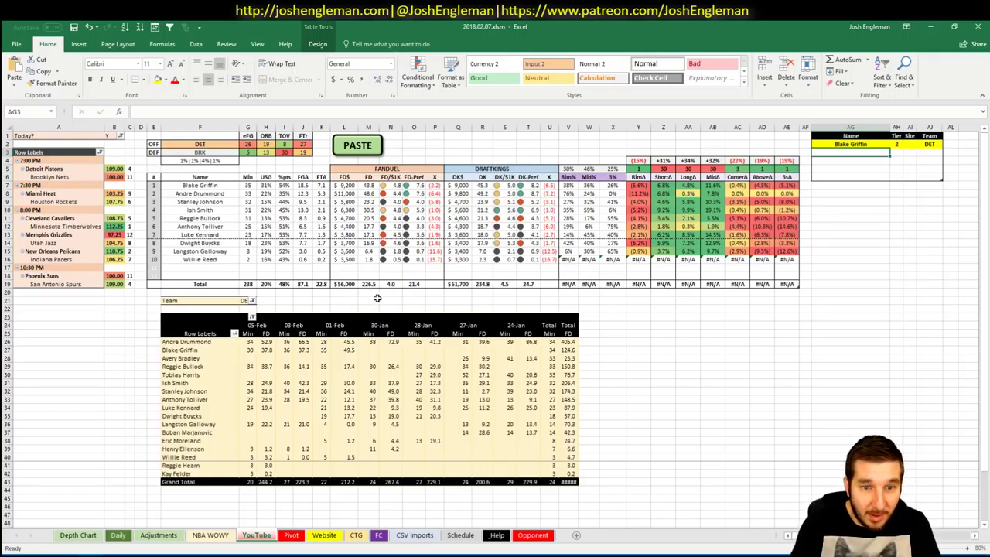
pyautogui.click(388, 300)
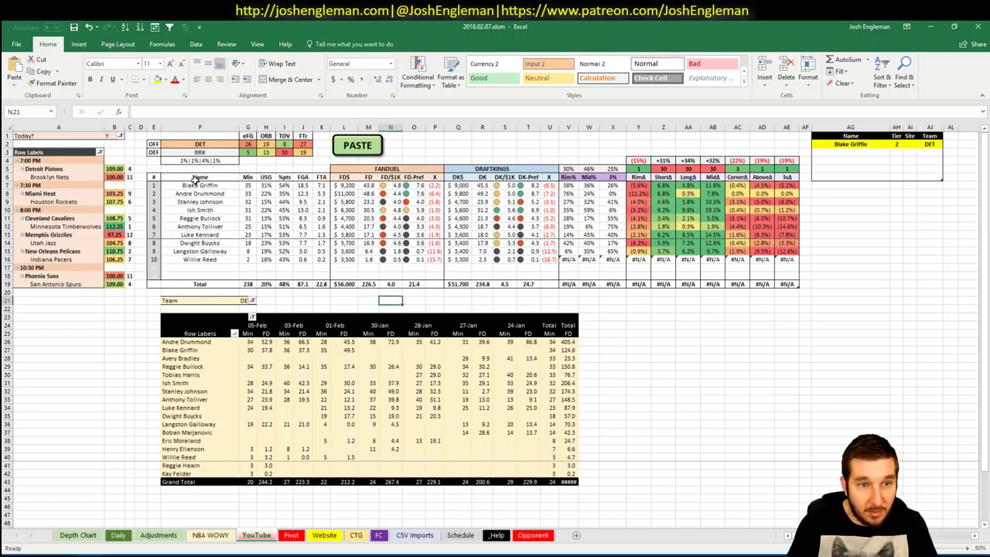
# Step: Add Andre Drummond as the next name below Blake Griffin
pyautogui.click(867, 152)
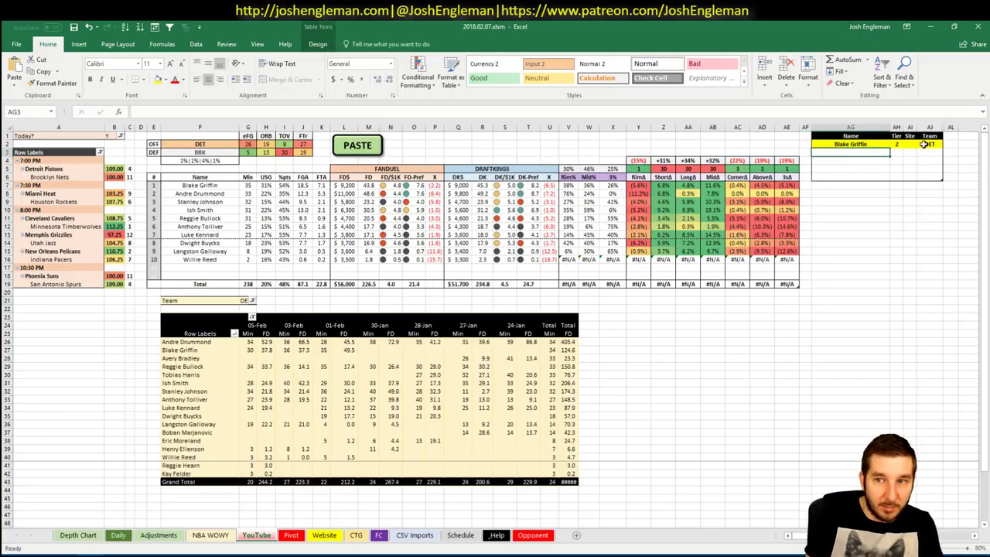
pyautogui.write('A')
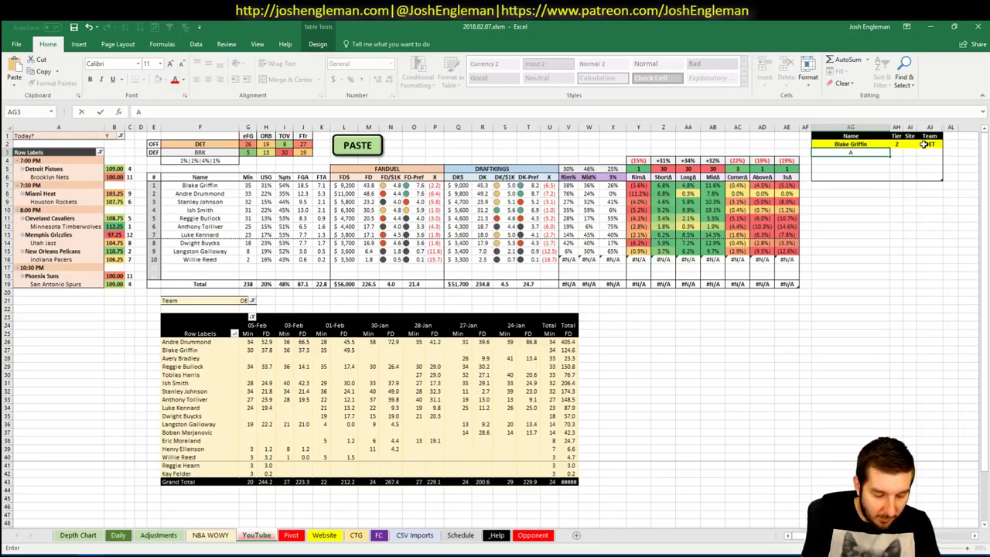
pyautogui.write('ndre Drummond')
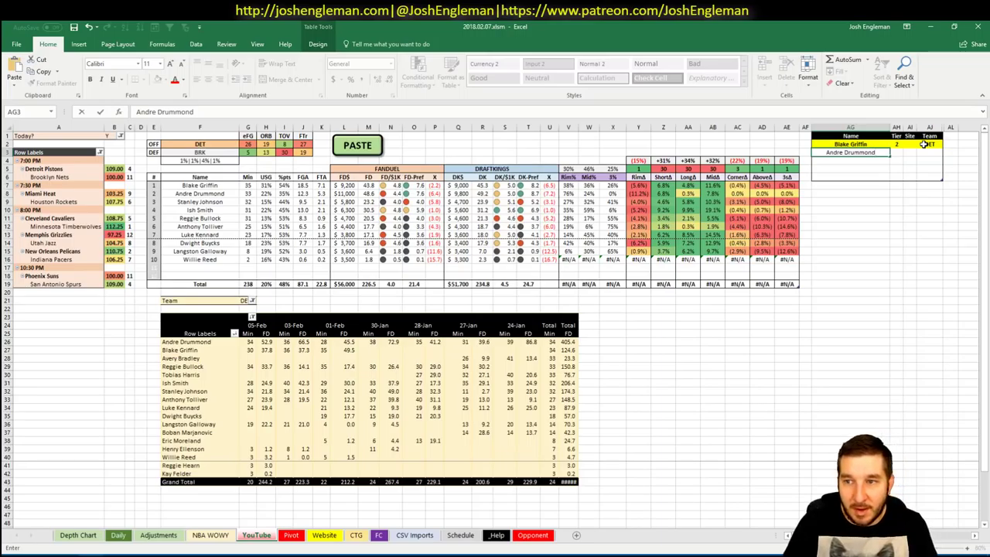
pyautogui.press('Tab')
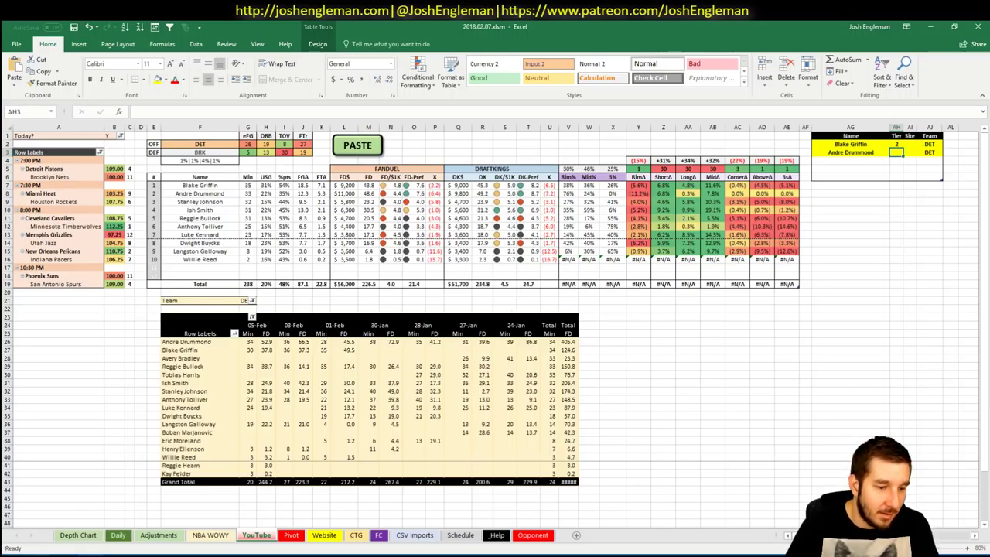
pyautogui.hotkey('alt', 'Tab')
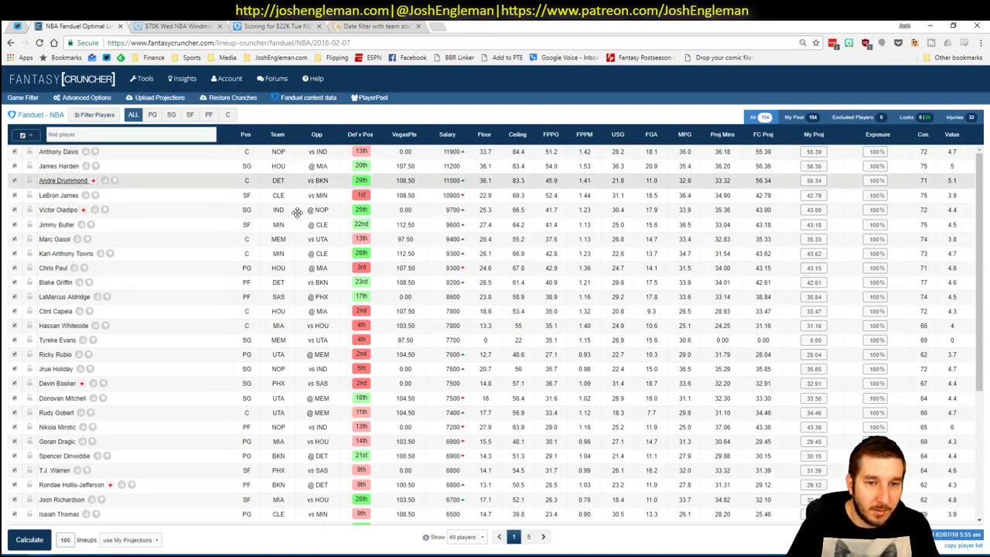
# Step: Filter Andre Drummond's Fantasy Cruncher game log to games against BKN, then return to Excel
pyautogui.click(361, 201)
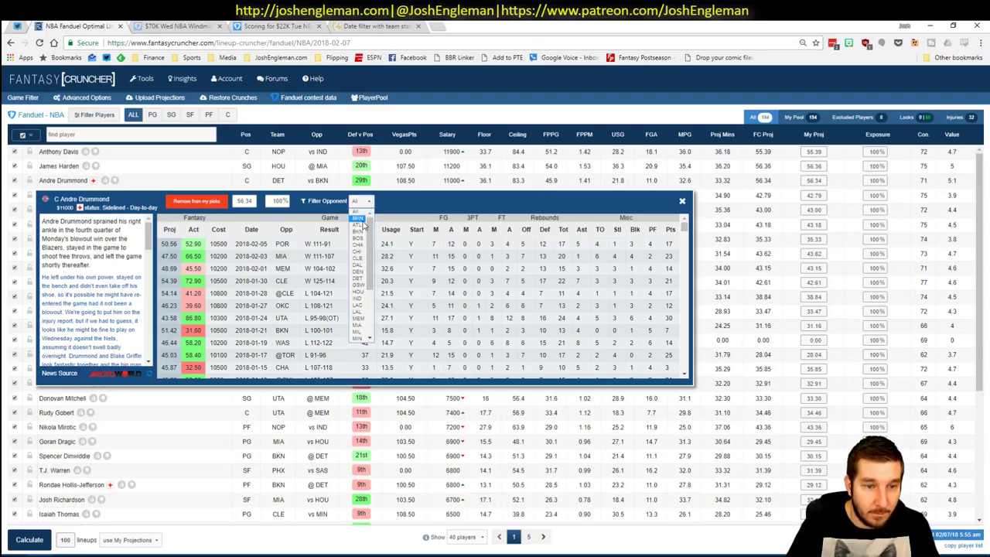
pyautogui.click(361, 220)
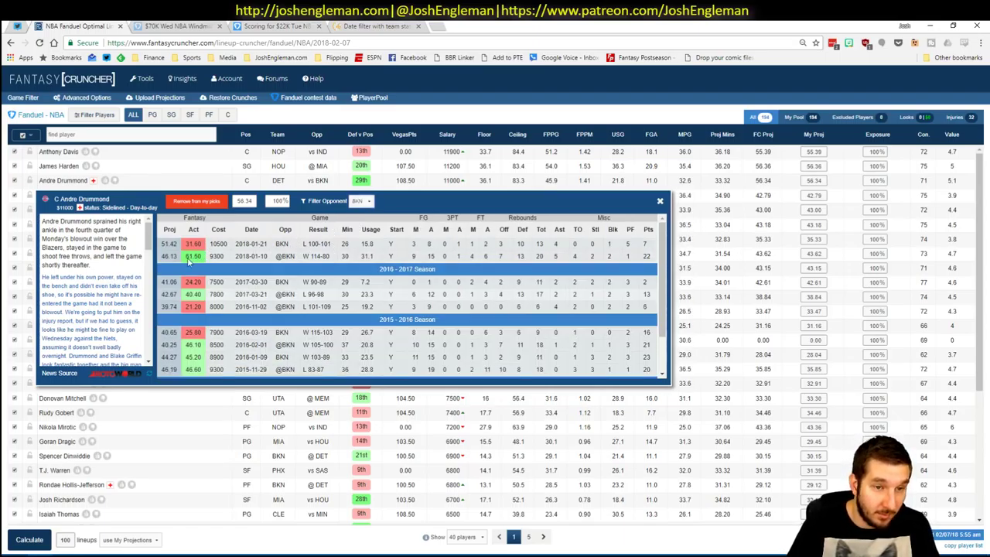
pyautogui.click(661, 202)
pyautogui.hotkey('alt', 'Tab')
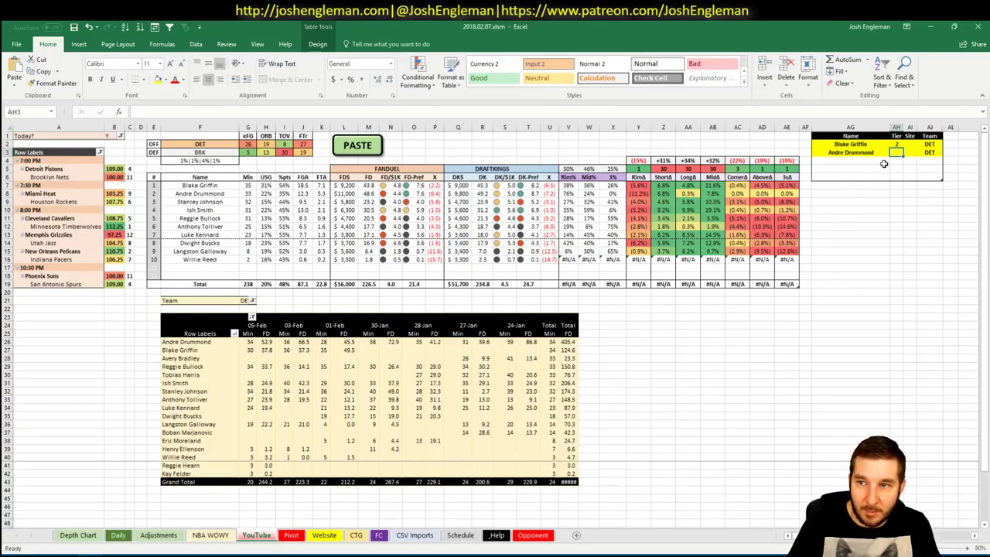
# Step: Give Andre Drummond tier 3 and select the empty Name cell below him
pyautogui.write('3')
pyautogui.click(880, 210)
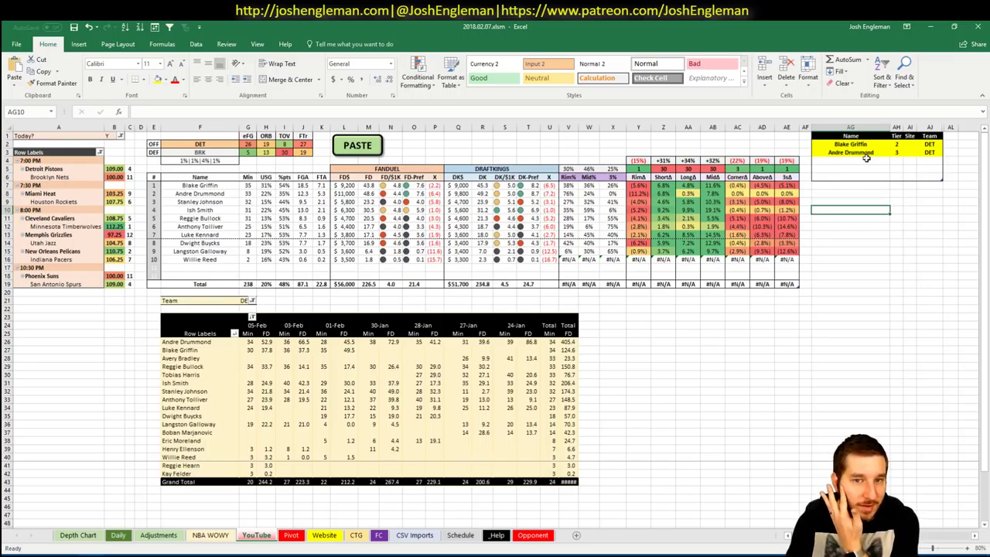
pyautogui.click(866, 159)
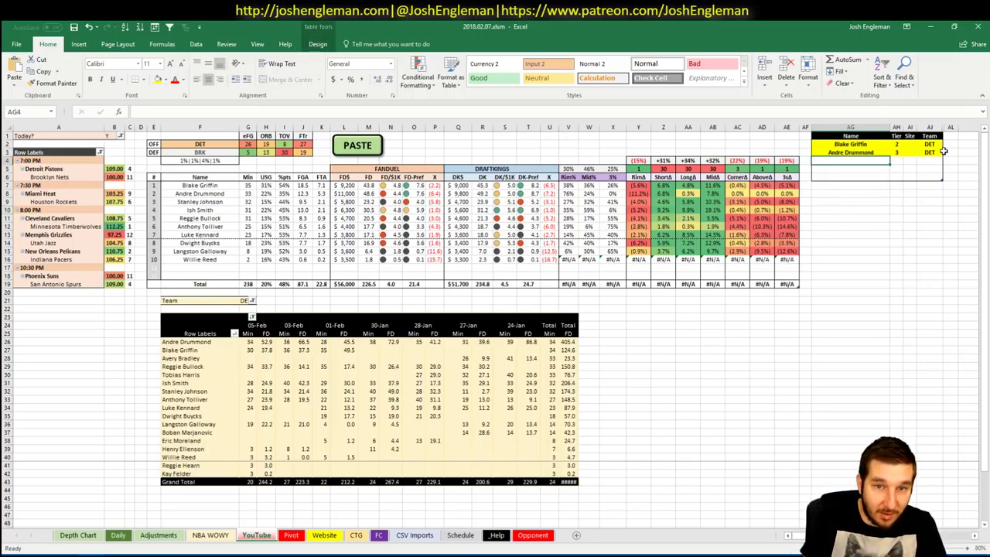
# Step: Add Stanley Johnson with tier 3 and site DK, then enter Ish Smith below him
pyautogui.write('Stanley Johnson')
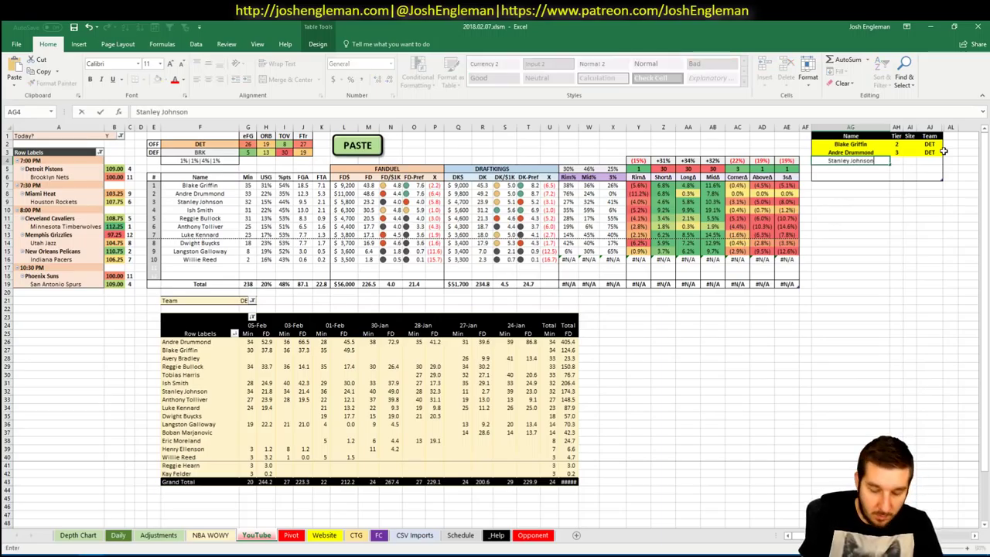
pyautogui.press('Tab')
pyautogui.write('3')
pyautogui.press('Tab')
pyautogui.write('DK')
pyautogui.press('Return')
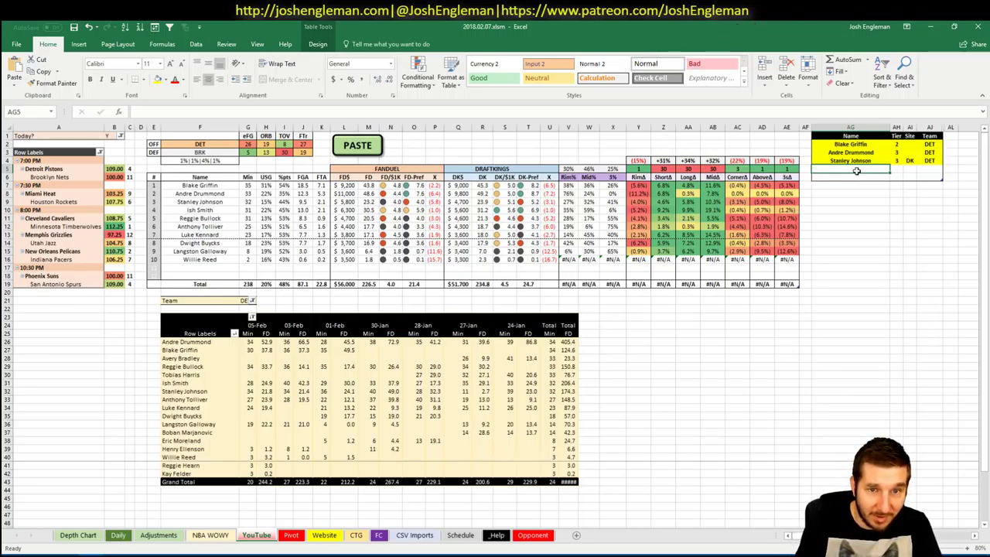
pyautogui.write('Ish')
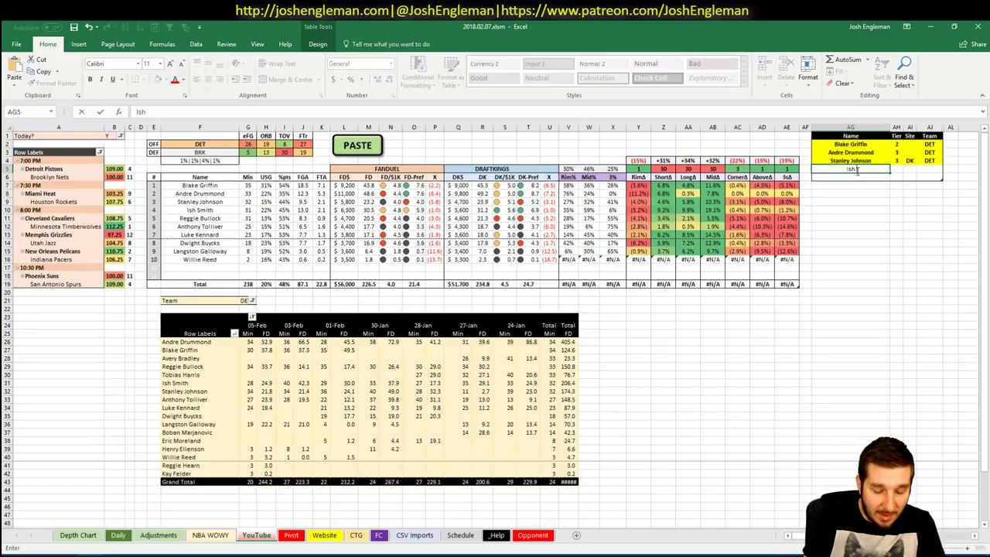
pyautogui.write(' Smith')
pyautogui.press('Tab')
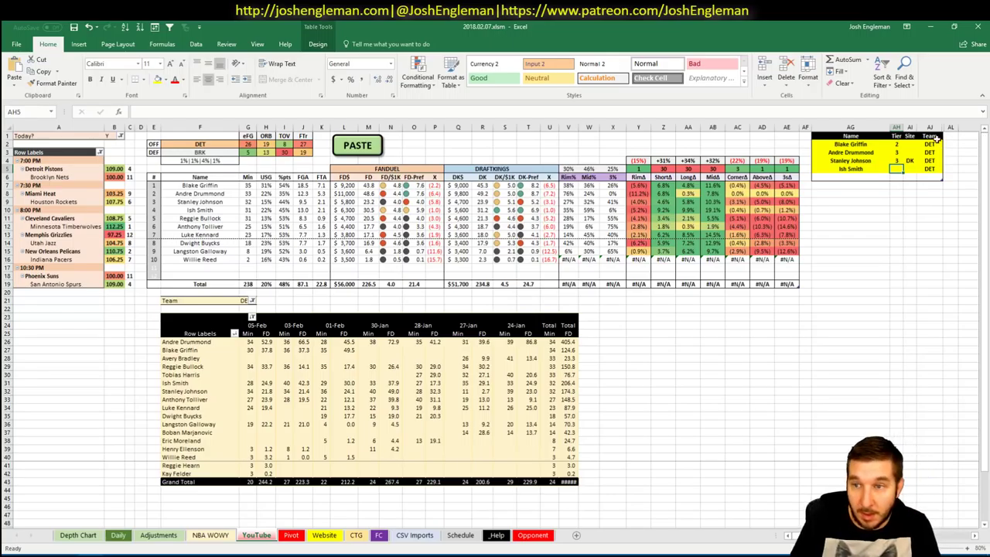
# Step: Give Ish Smith tier 3 with site FD
pyautogui.write('3')
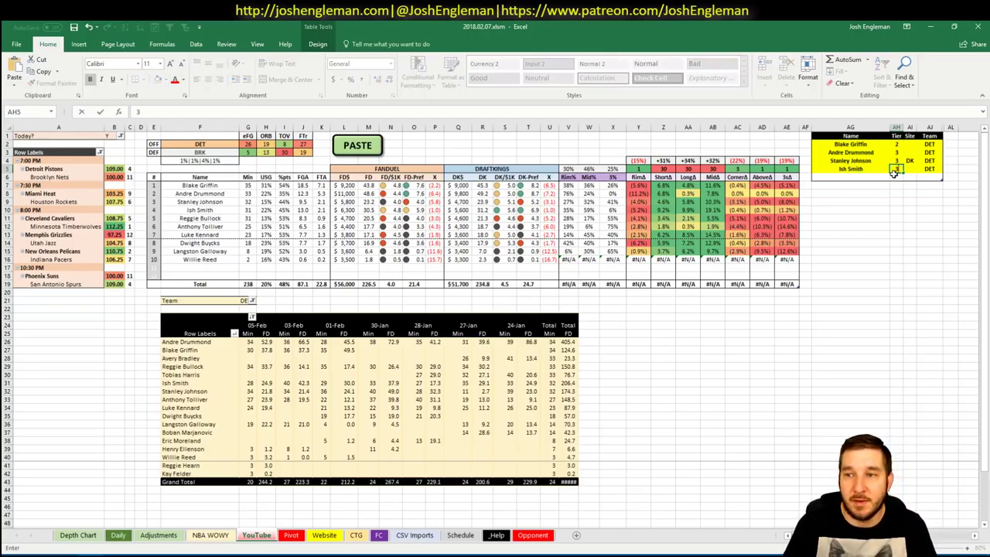
pyautogui.press('Tab')
pyautogui.write('FD')
pyautogui.press('Return')
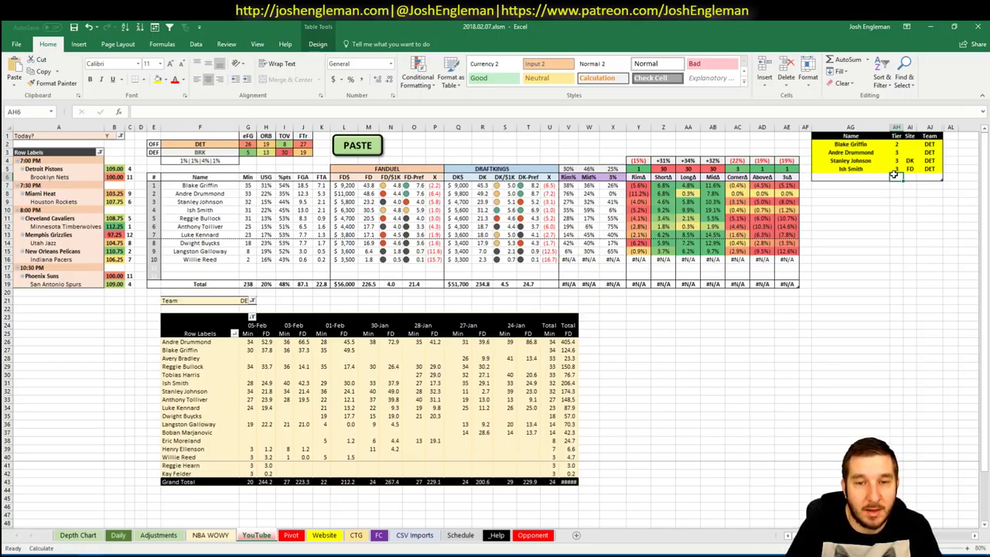
# Step: Add a second Ish Smith row with tier 2 and site DK
pyautogui.press('Right')
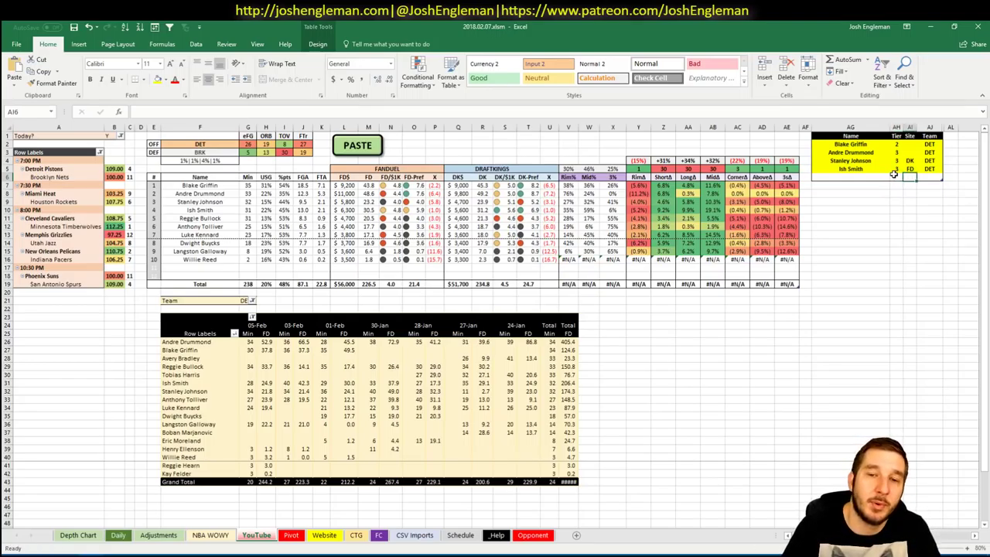
pyautogui.press('Left')
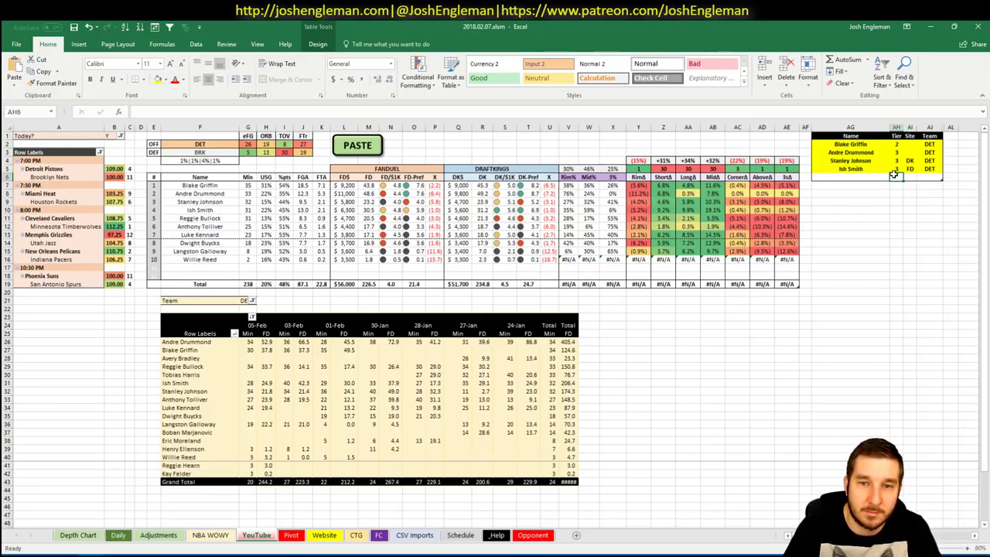
pyautogui.press('Left')
pyautogui.write('Ish Smith')
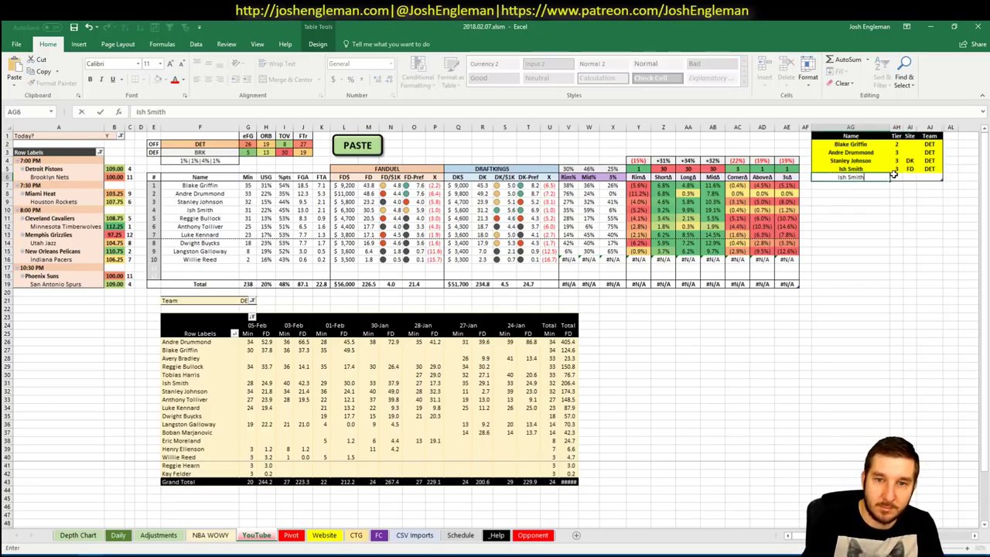
pyautogui.write('2')
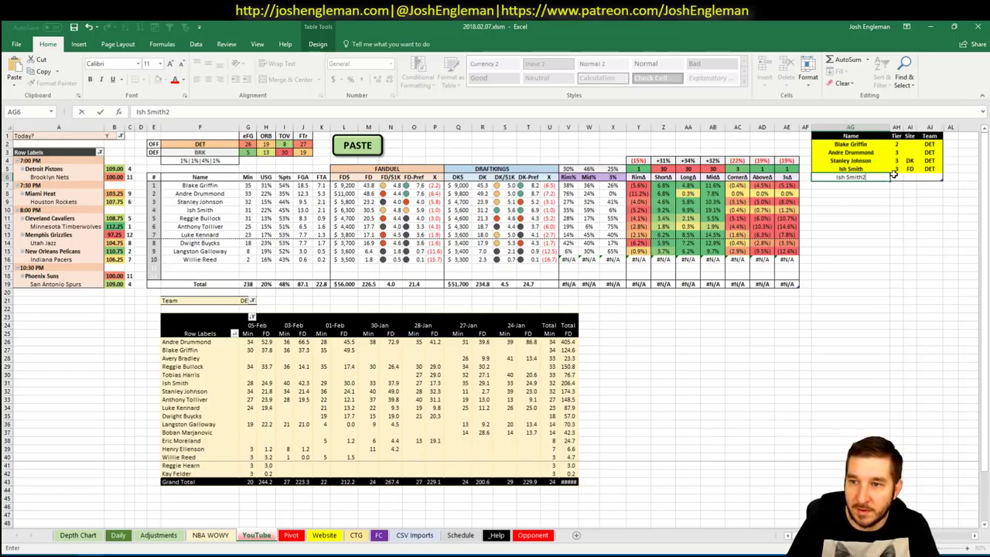
pyautogui.press('BackSpace')
pyautogui.press('Tab')
pyautogui.write('DK')
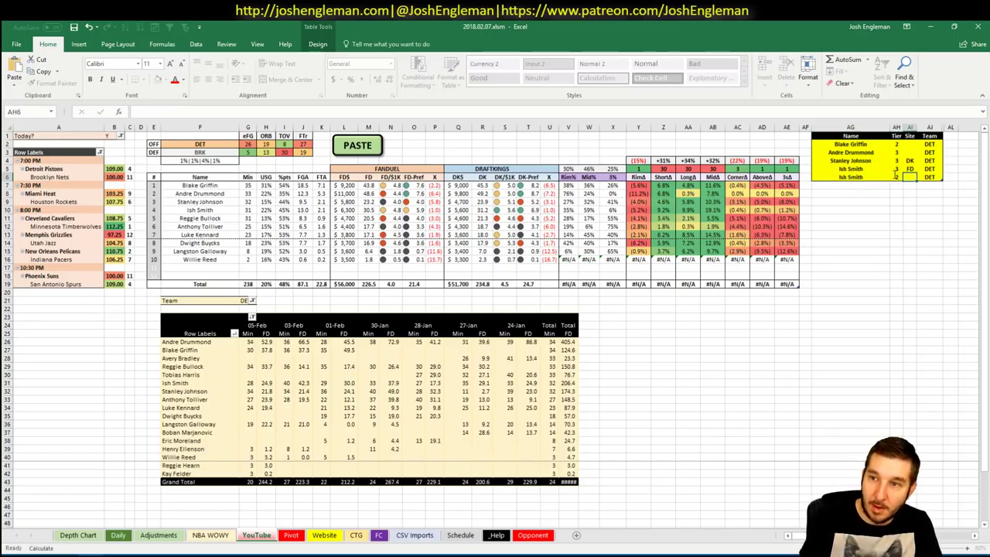
pyautogui.press('Return')
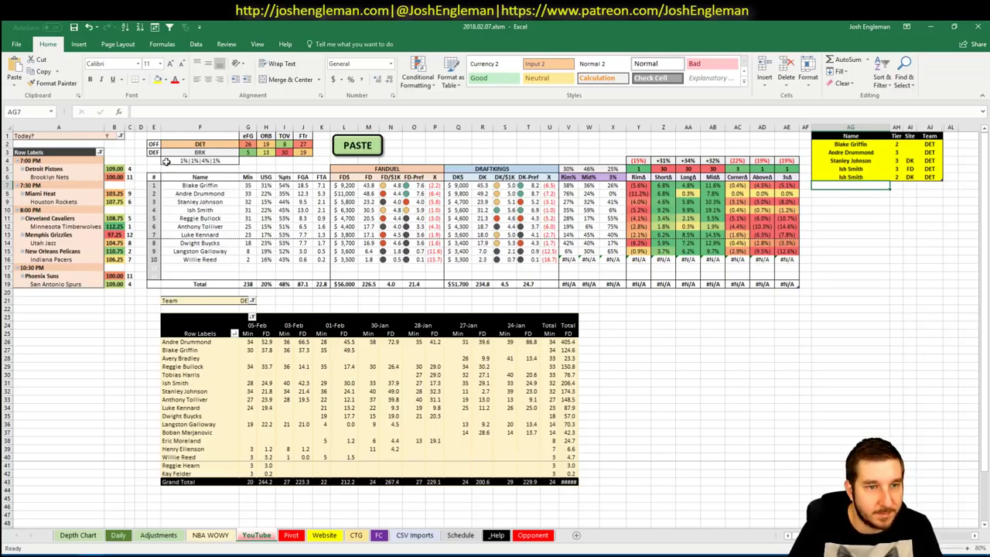
# Step: Set the offensive team cell F2 to BRK so Brooklyn is analysed against DET
pyautogui.click(187, 145)
pyautogui.write('BRK')
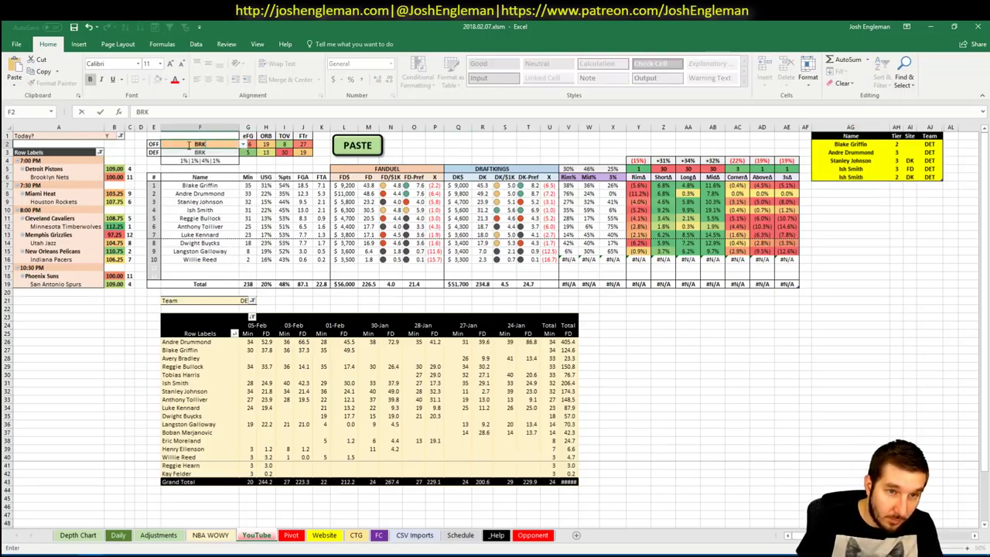
pyautogui.press('Return')
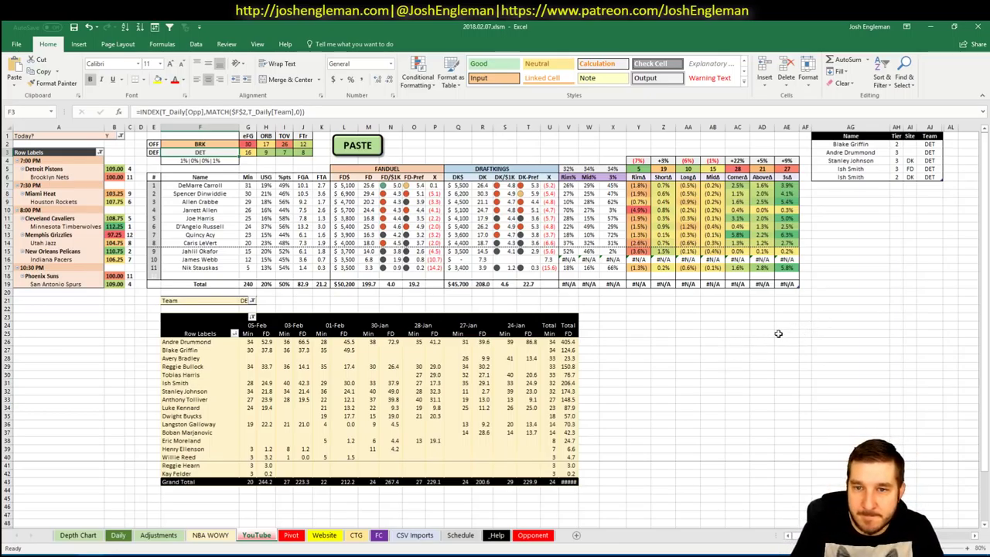
# Step: Resize columns V through X to even widths and select the minutes pivot's team filter
pyautogui.doubleClick(625, 128)
pyautogui.moveTo(617, 127)
pyautogui.mouseDown()
pyautogui.moveTo(589, 126)
pyautogui.moveTo(600, 128)
pyautogui.mouseUp()
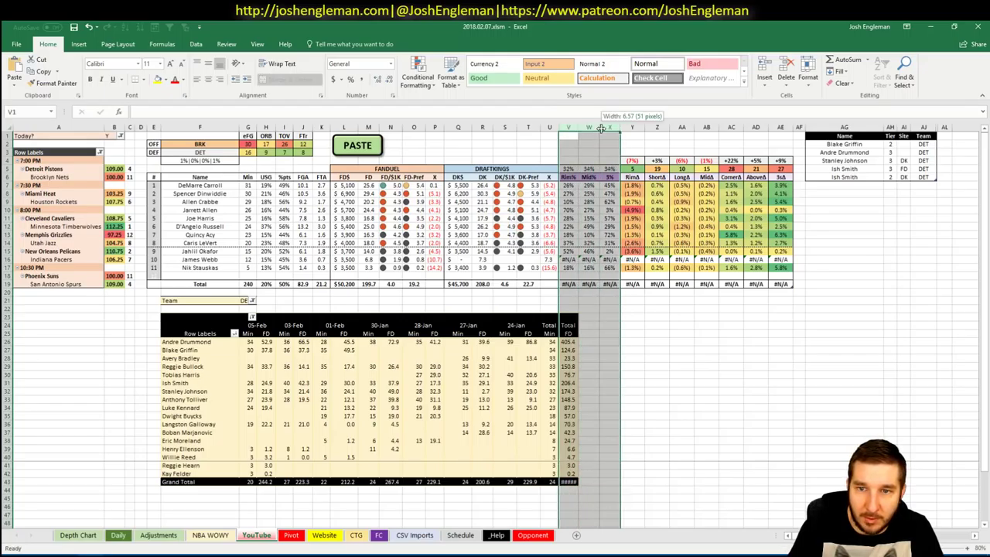
pyautogui.doubleClick(603, 128)
pyautogui.click(730, 309)
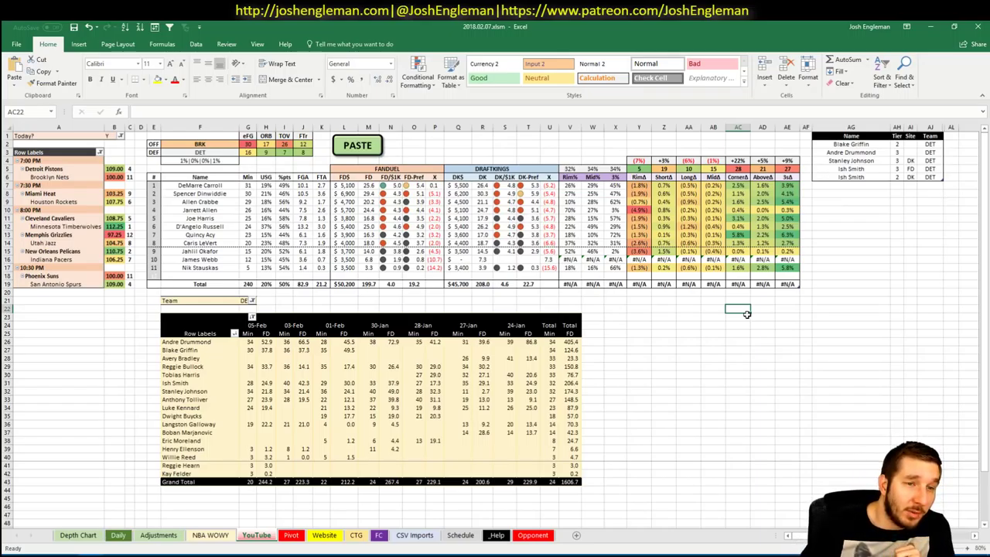
pyautogui.click(669, 340)
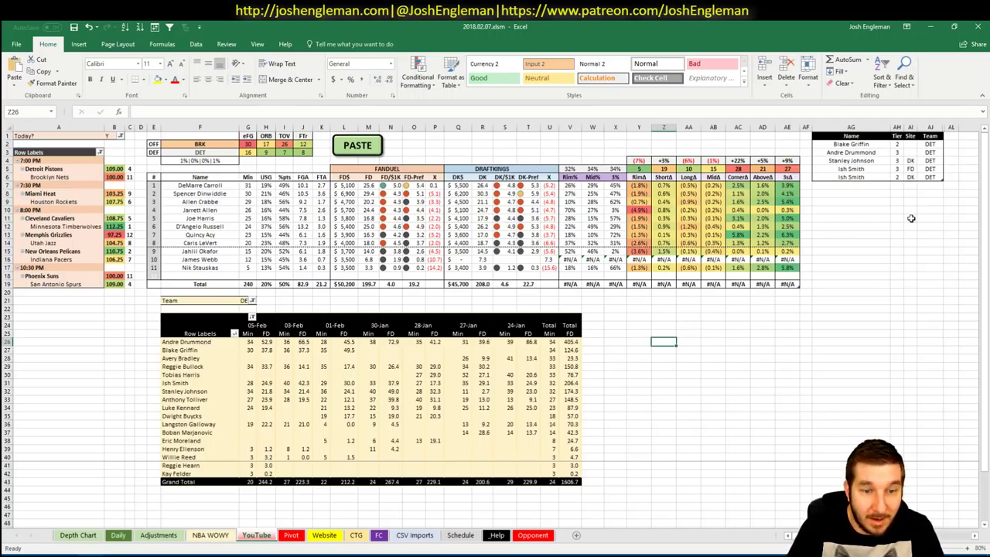
pyautogui.click(854, 186)
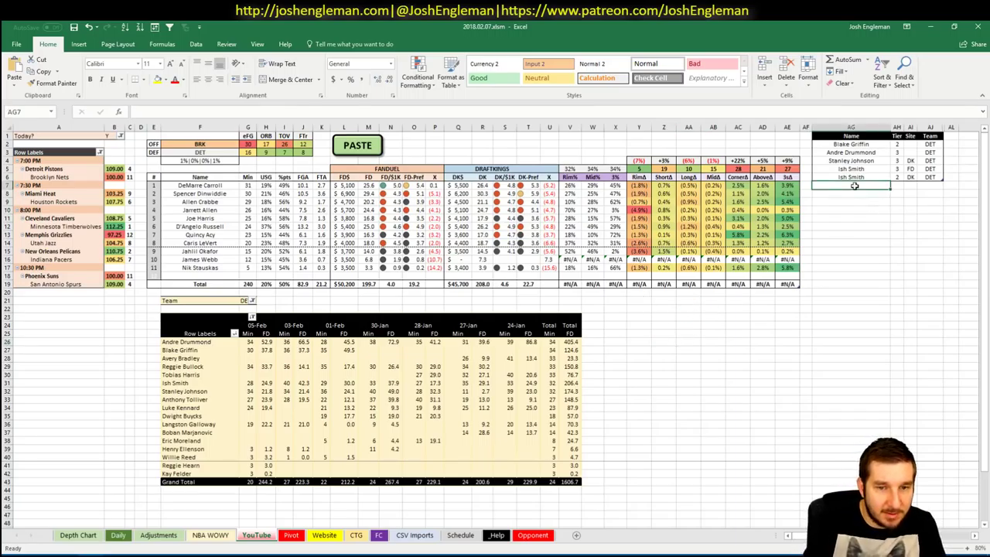
pyautogui.click(243, 301)
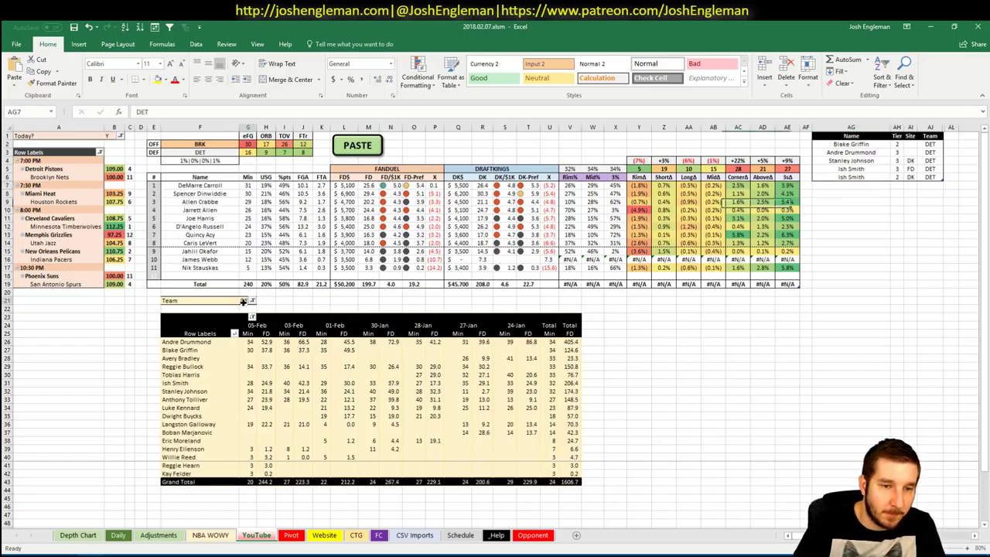
# Step: Filter the minutes pivot to BRK players
pyautogui.write('BRK')
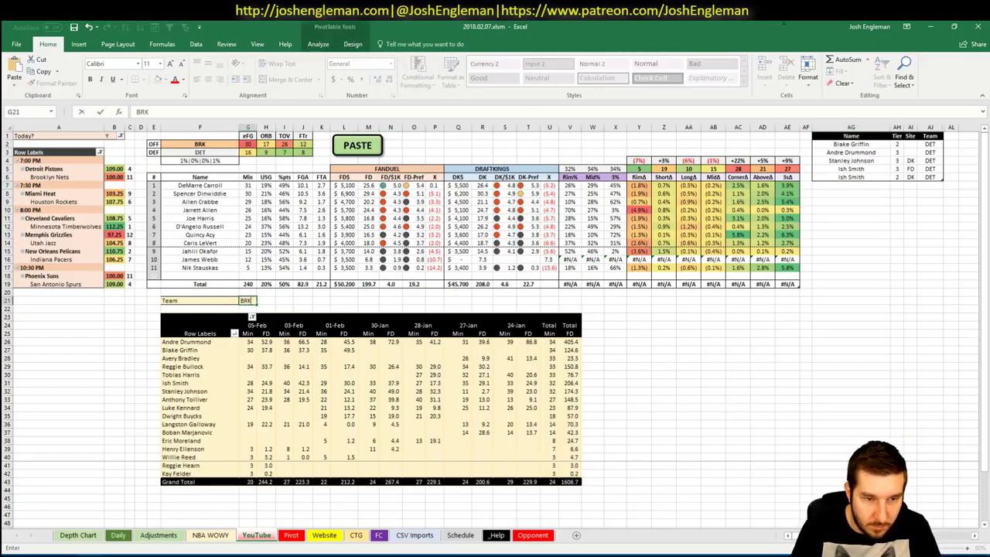
pyautogui.press('Return')
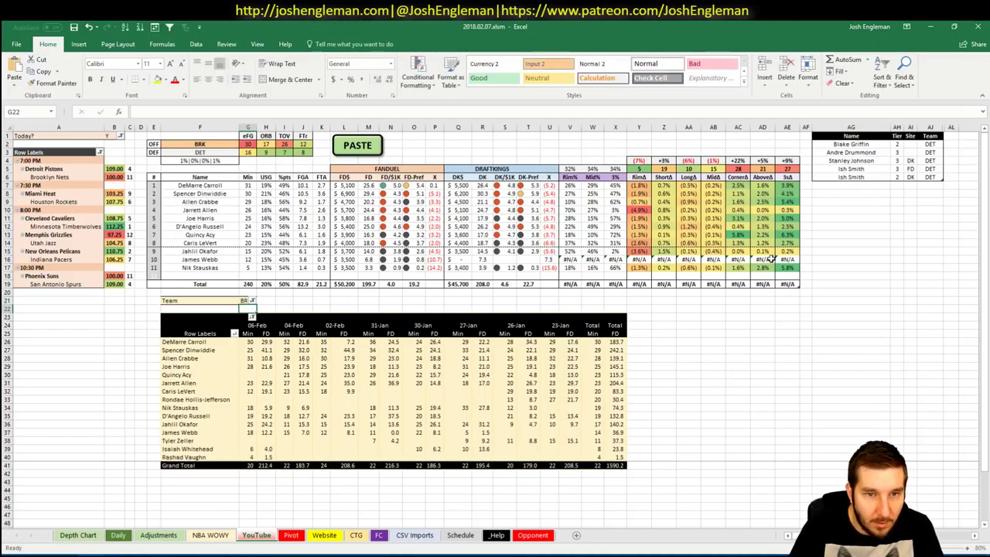
pyautogui.click(860, 186)
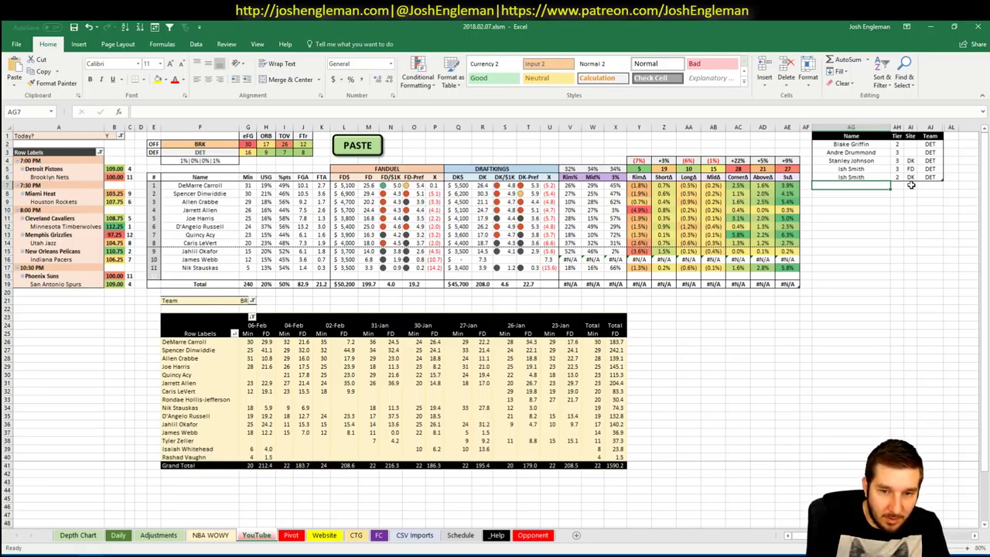
# Step: Add DeMarre Carroll to the tier table at tier 3
pyautogui.write('DeMar')
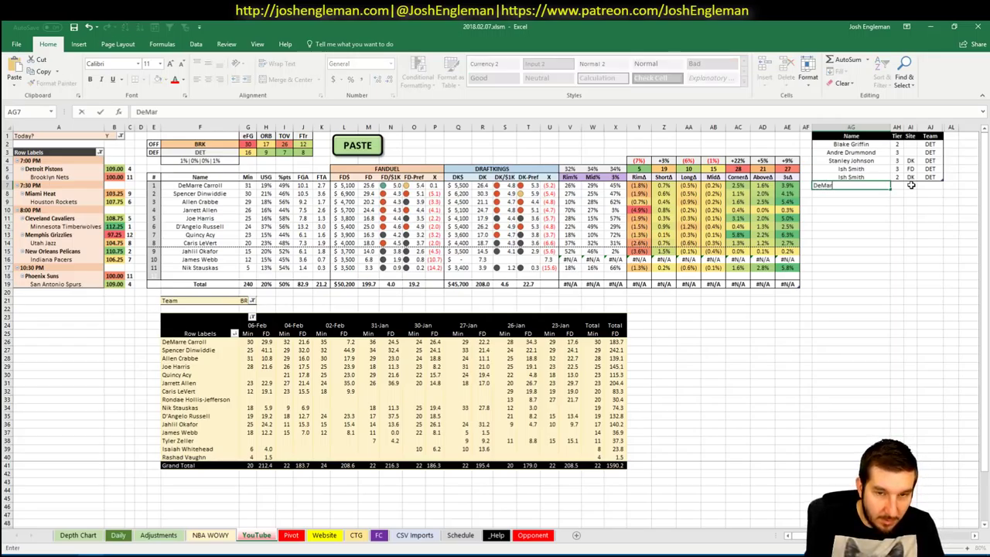
pyautogui.write('re Carroll')
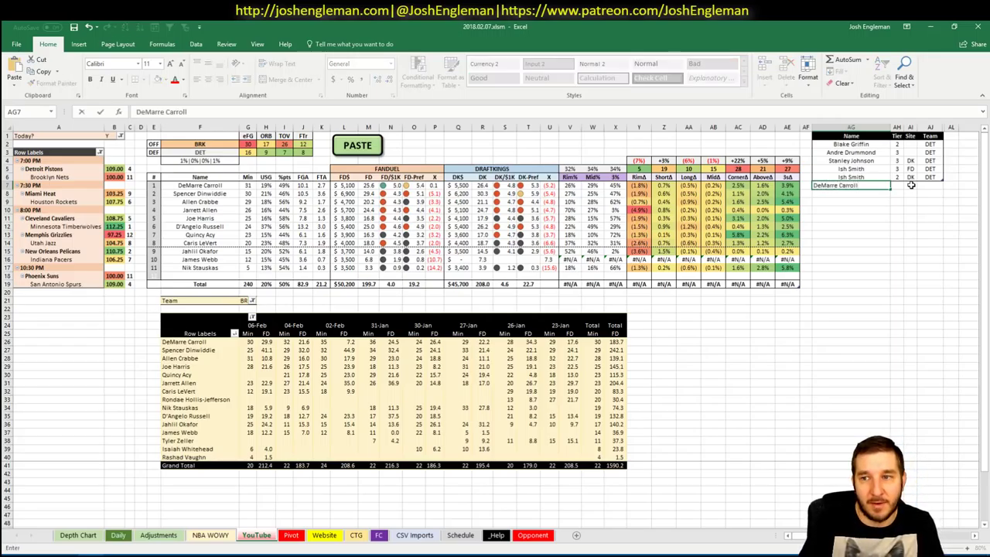
pyautogui.press('Tab')
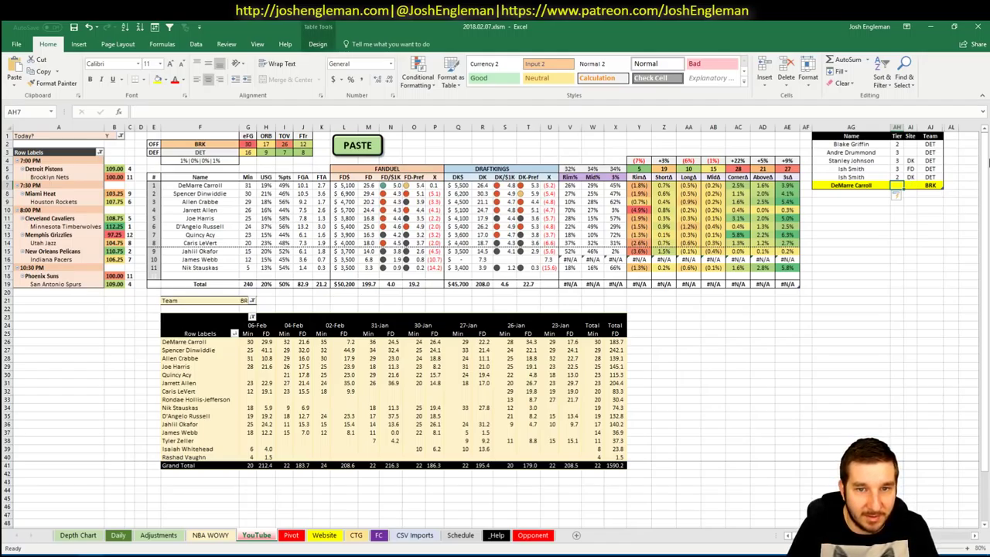
pyautogui.write('3')
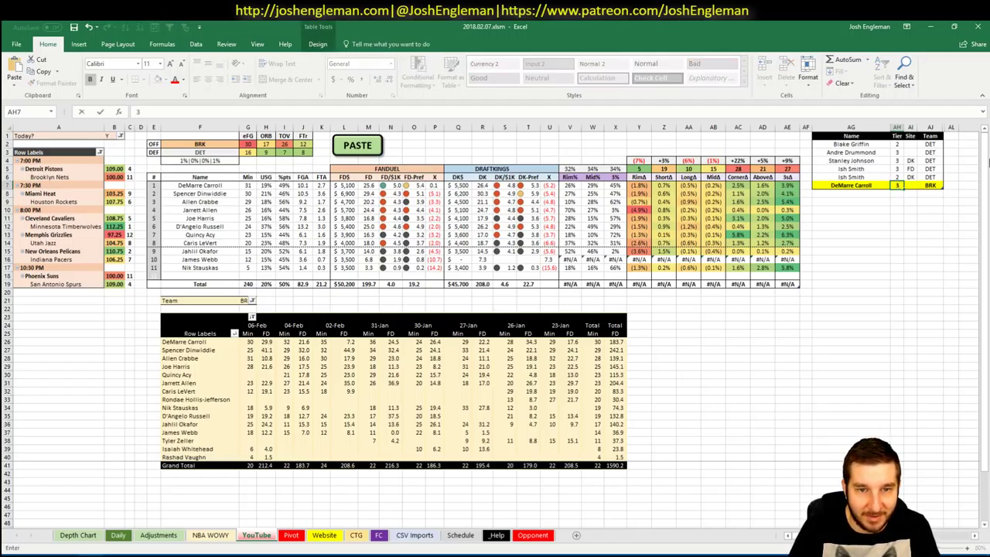
pyautogui.press('Return')
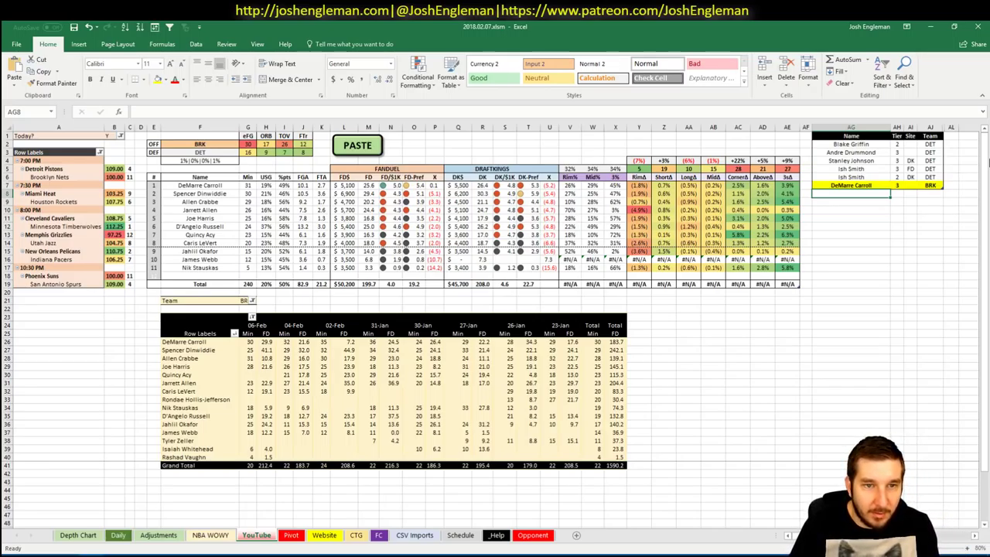
# Step: Add Spencer Dinwiddie to the tier table at tier 4
pyautogui.write('Sp')
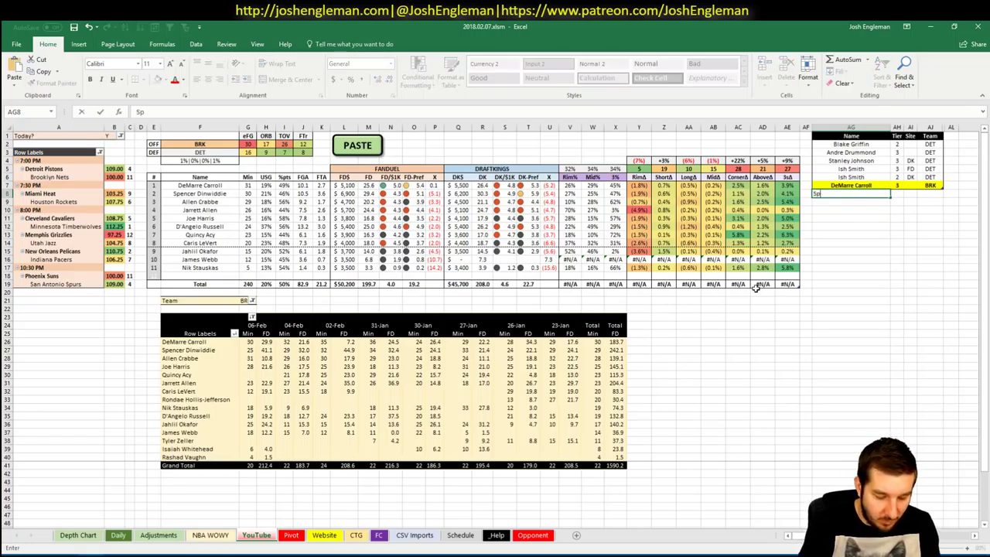
pyautogui.write('encer Dindw')
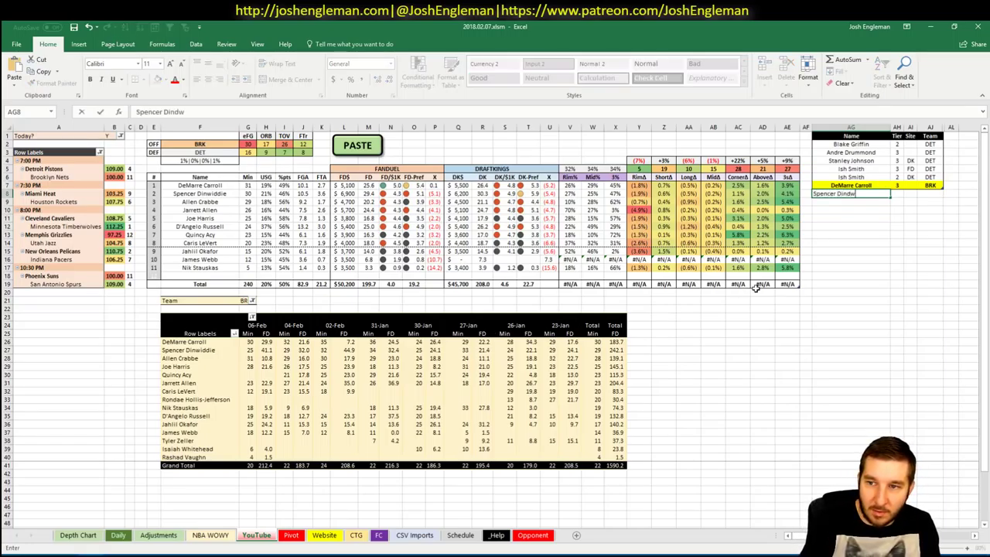
pyautogui.press('BackSpace')
pyautogui.press('BackSpace')
pyautogui.write('widdie')
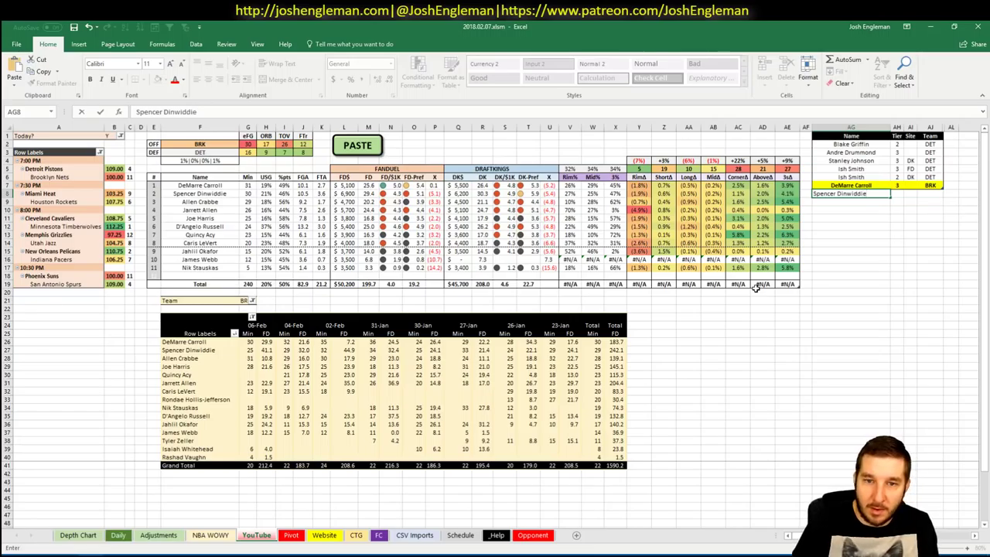
pyautogui.hotkey('ctrl', 'Return')
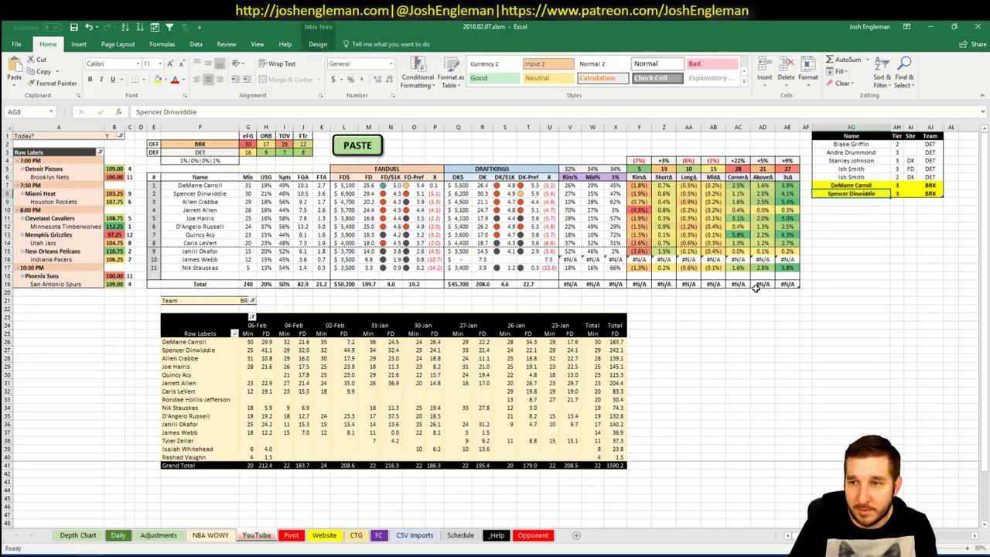
pyautogui.press('Tab')
pyautogui.write('4')
pyautogui.press('Return')
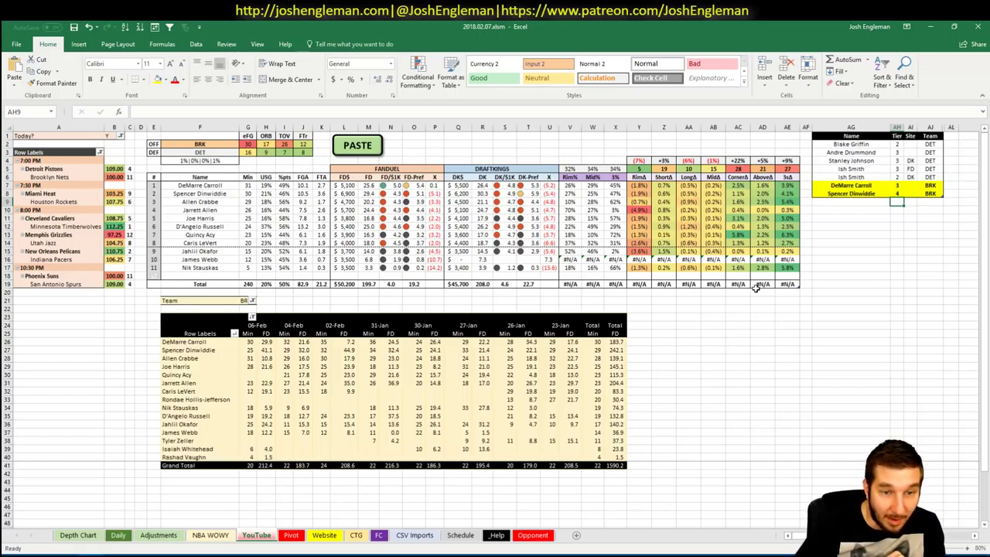
# Step: Add Joe Harris in the next row with FD as his site
pyautogui.press('Left')
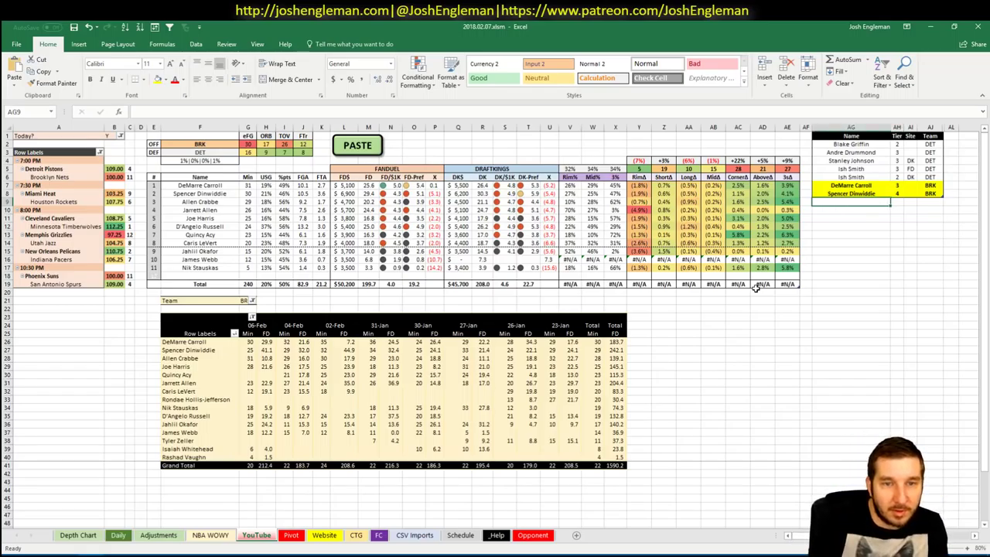
pyautogui.write('Joe Hrris')
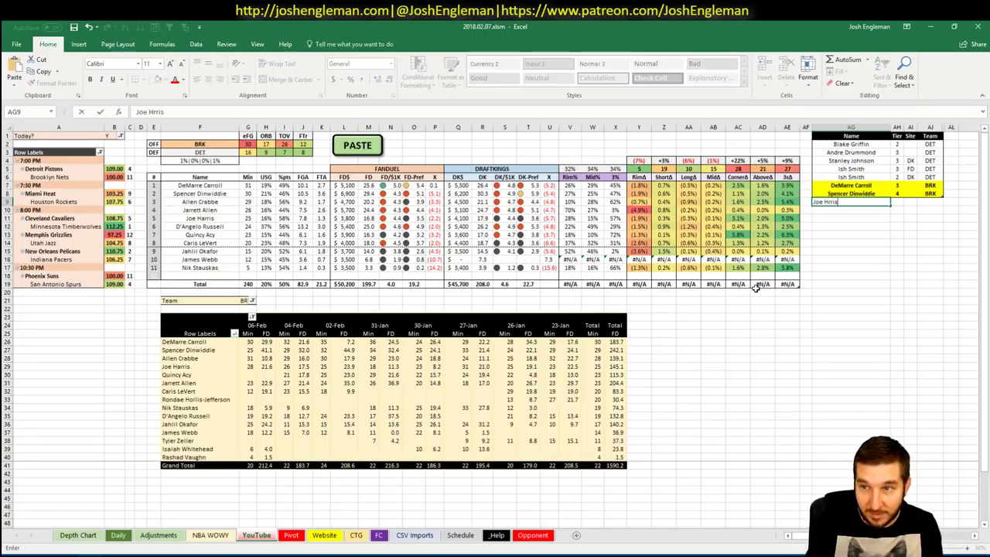
pyautogui.press('BackSpace')
pyautogui.press('BackSpace')
pyautogui.press('BackSpace')
pyautogui.press('BackSpace')
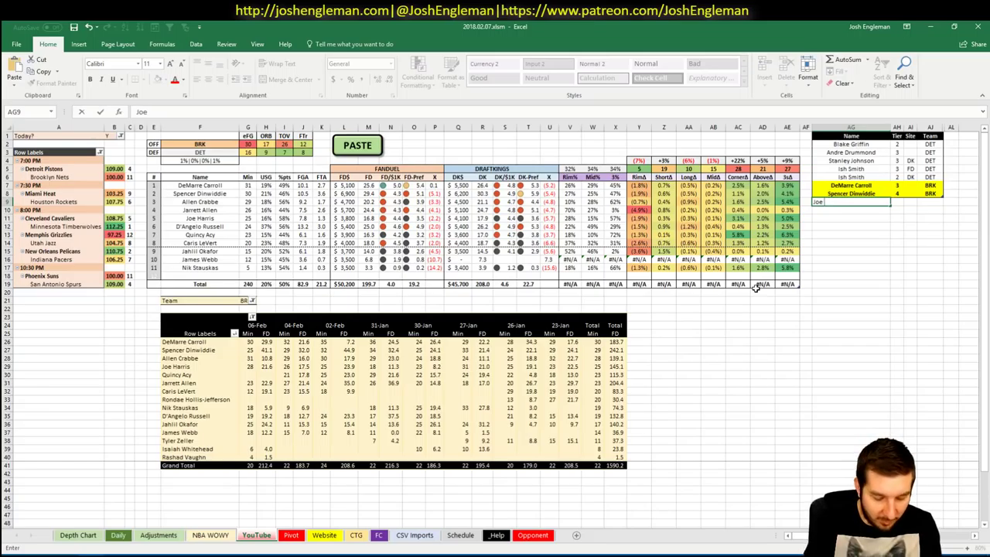
pyautogui.write('arris')
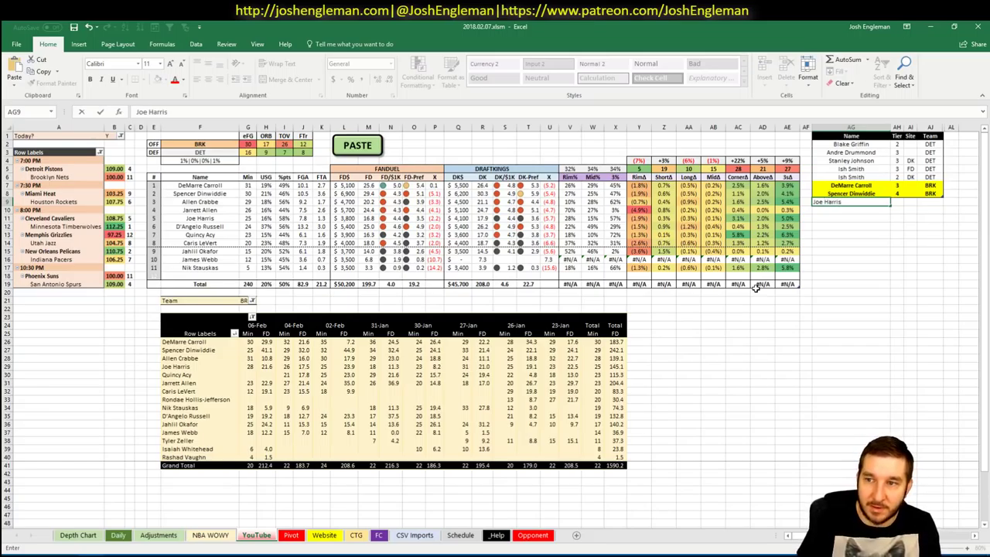
pyautogui.press('Return')
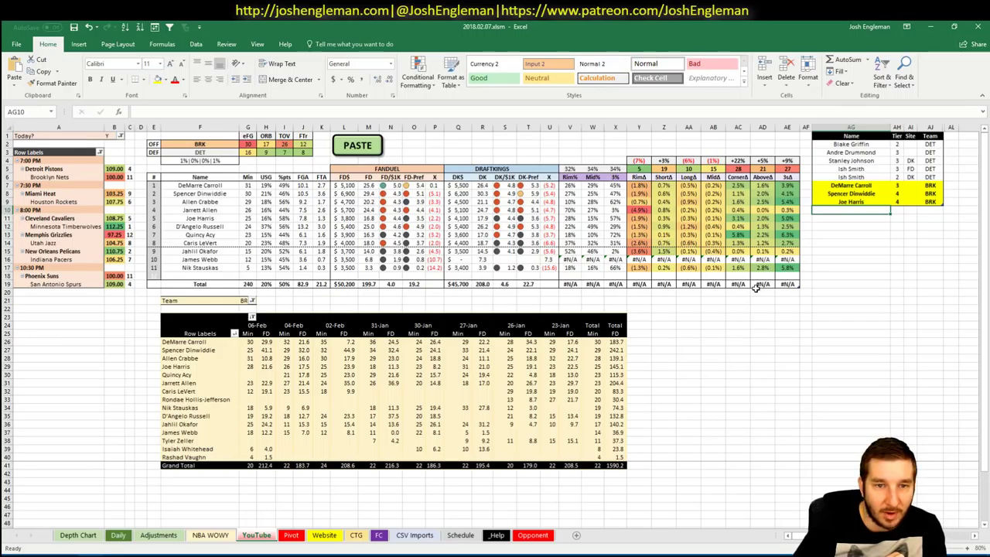
pyautogui.press('Up')
pyautogui.press('Right')
pyautogui.press('Right')
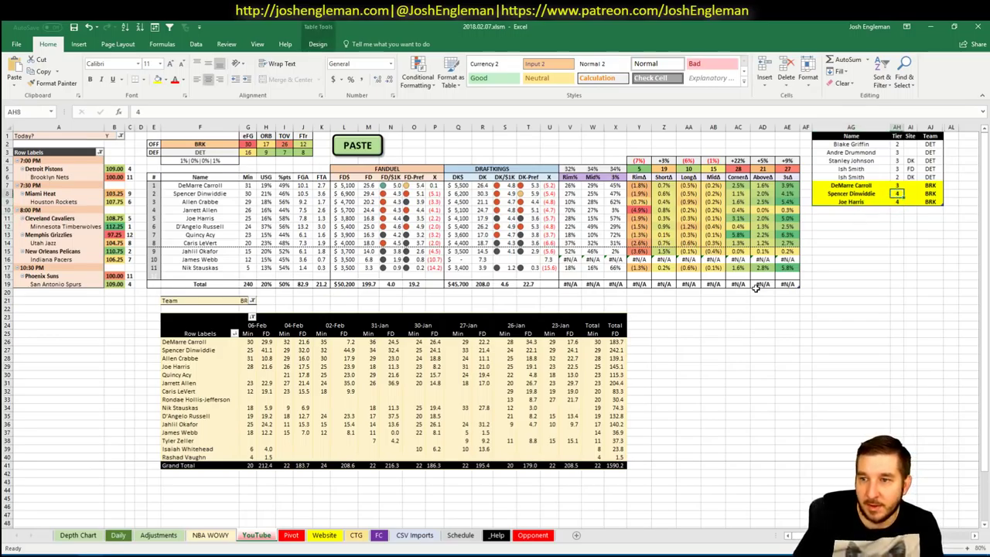
pyautogui.write('FD')
pyautogui.press('Return')
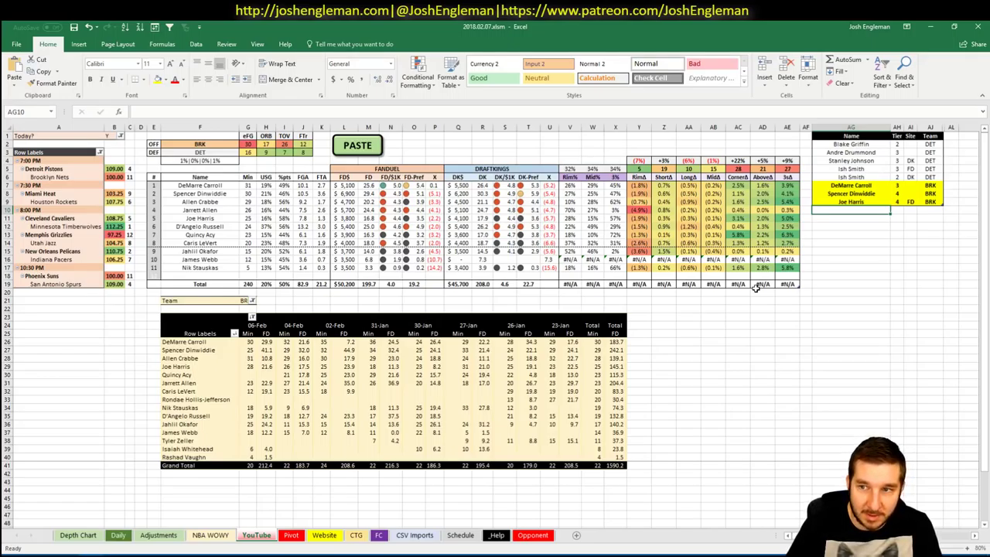
# Step: Add D'Angelo Russell to the tier table at tier 4
pyautogui.write("D'Ange")
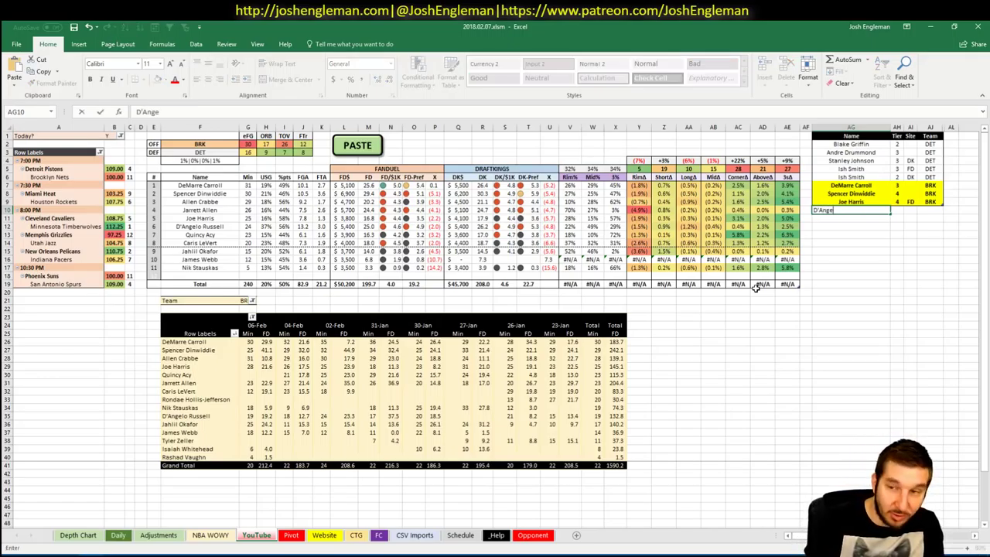
pyautogui.write('lo Russell')
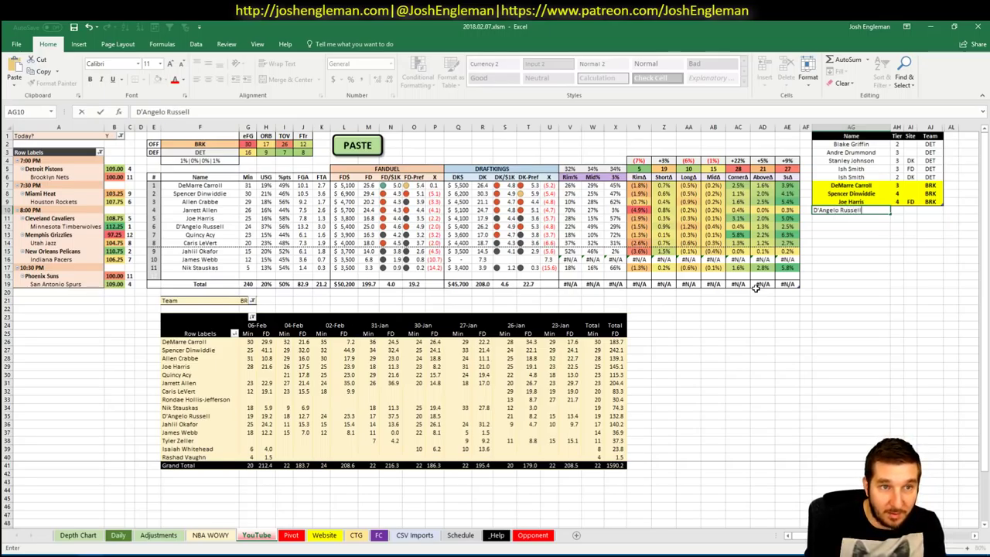
pyautogui.press('Tab')
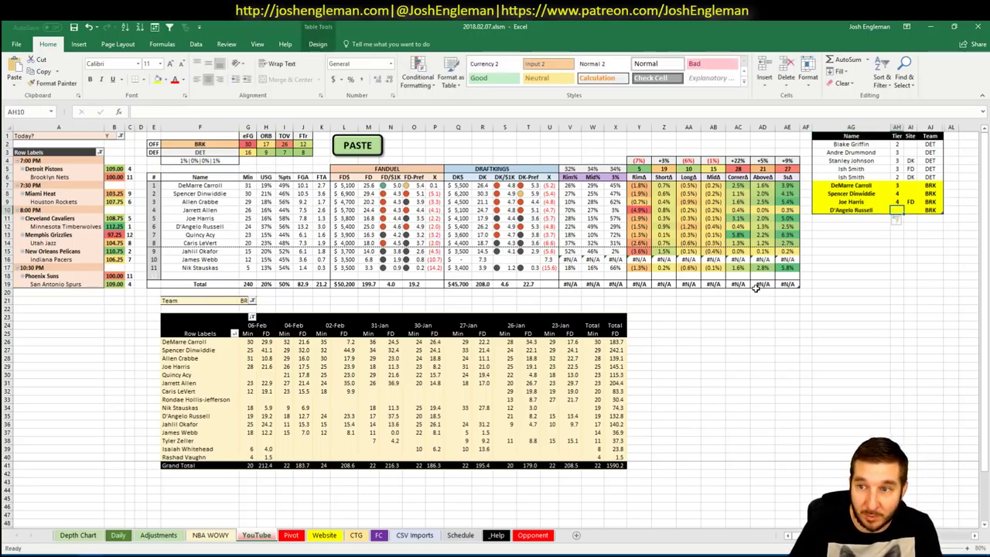
pyautogui.write('4')
pyautogui.press('Return')
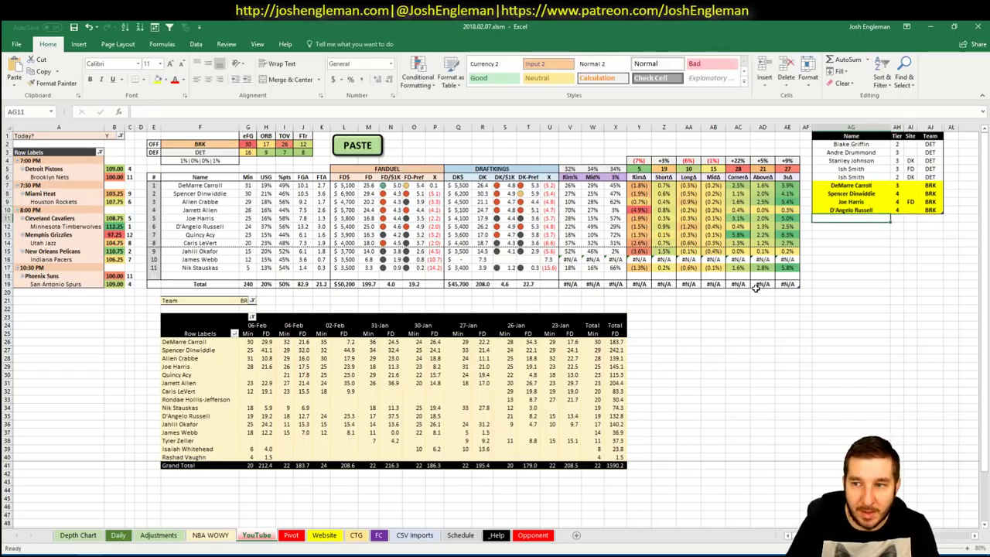
pyautogui.click(191, 145)
# Step: Switch the offensive team to MIA against HOU and filter the minutes pivot to MIA
pyautogui.write('MIA')
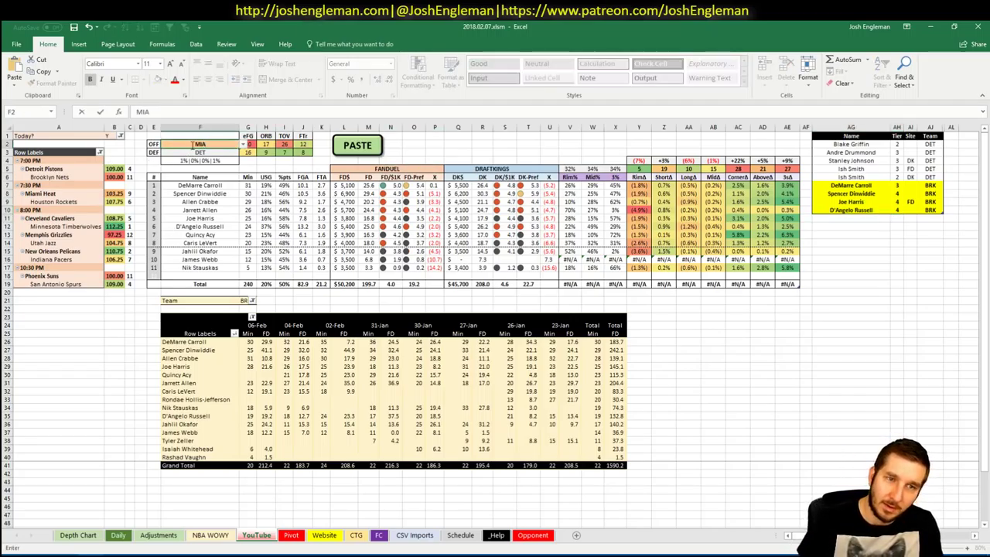
pyautogui.press('Return')
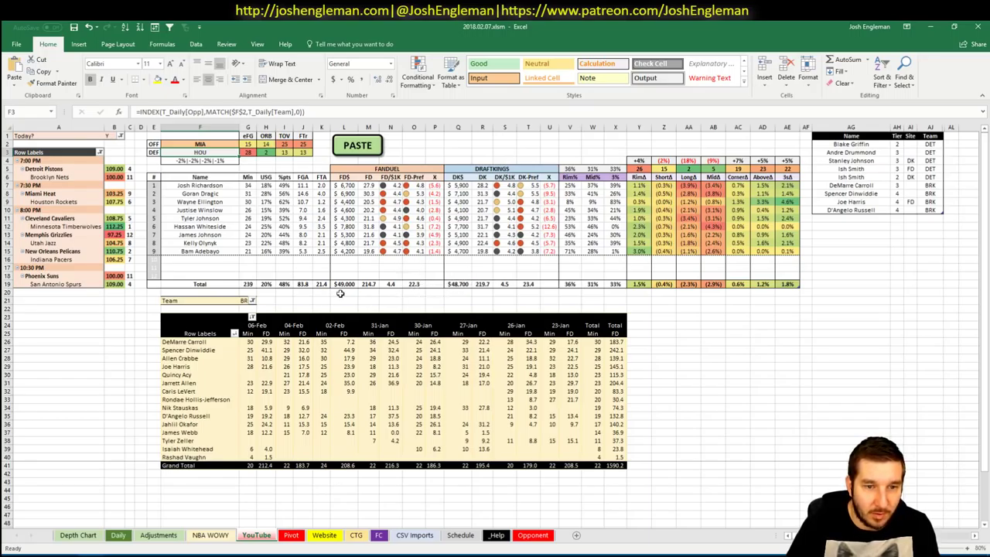
pyautogui.click(364, 300)
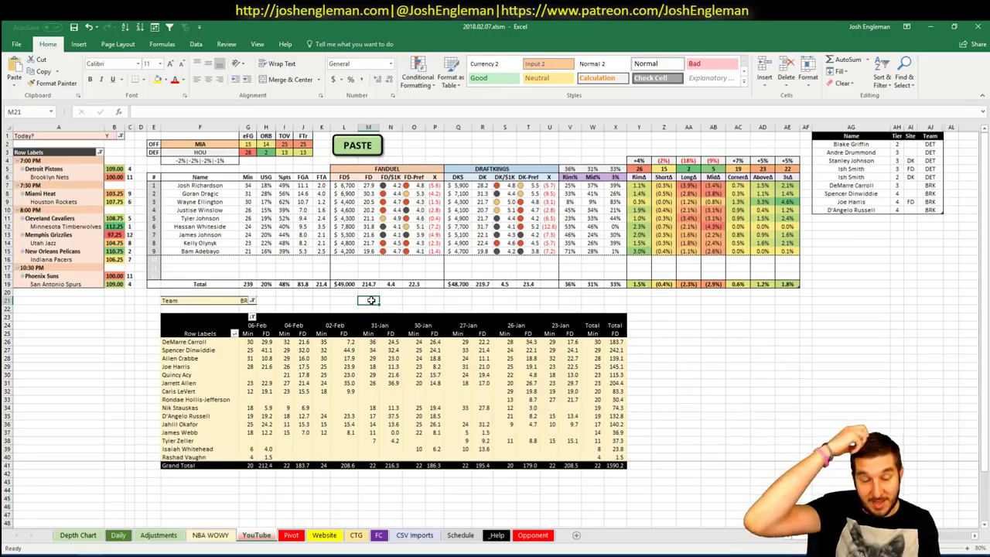
pyautogui.click(842, 219)
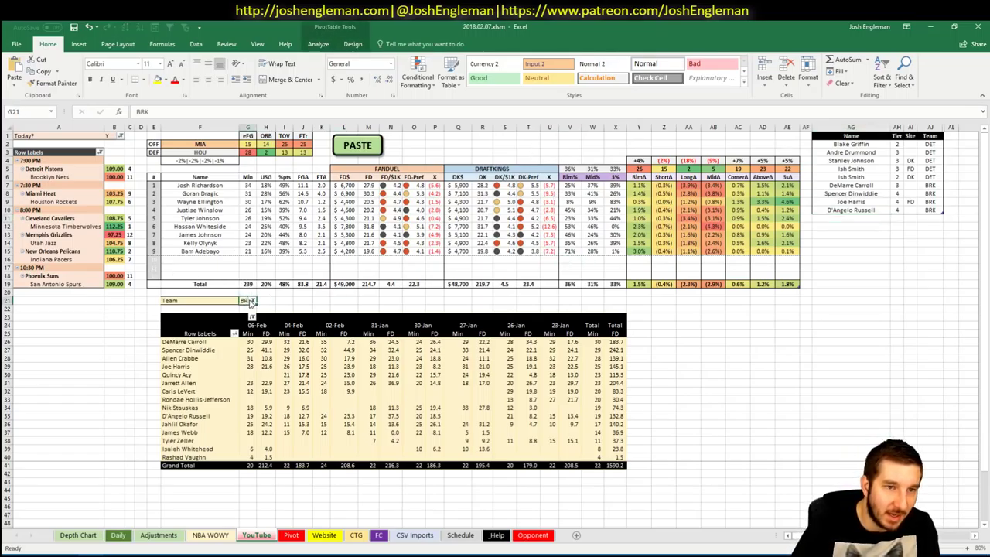
pyautogui.write('MIA')
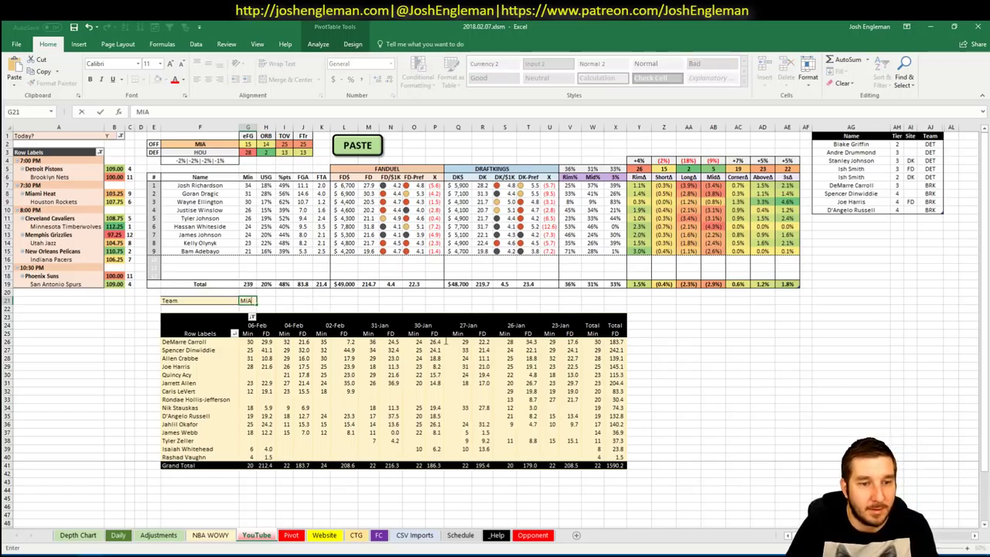
pyautogui.press('Return')
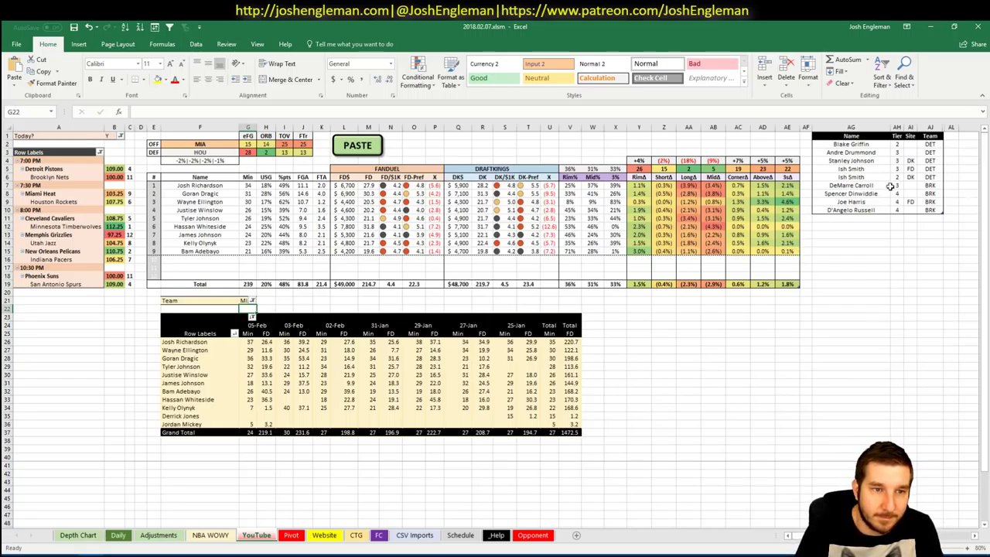
# Step: Enter Josh Richardson at tier 4 and Wayne Ellington at tier 3 in the next two tier rows
pyautogui.click(834, 218)
pyautogui.write('Josh Richardson')
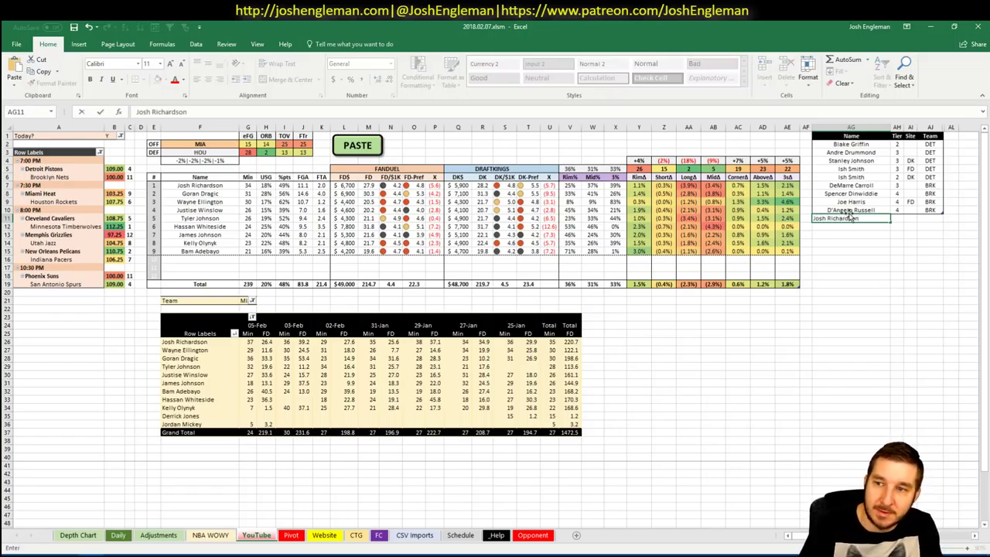
pyautogui.press('Tab')
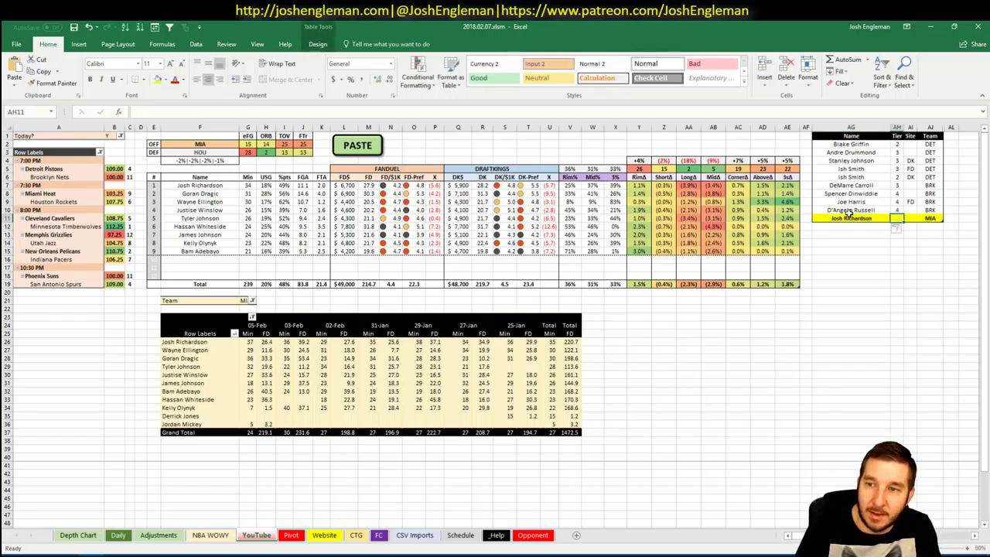
pyautogui.write('4')
pyautogui.press('Return')
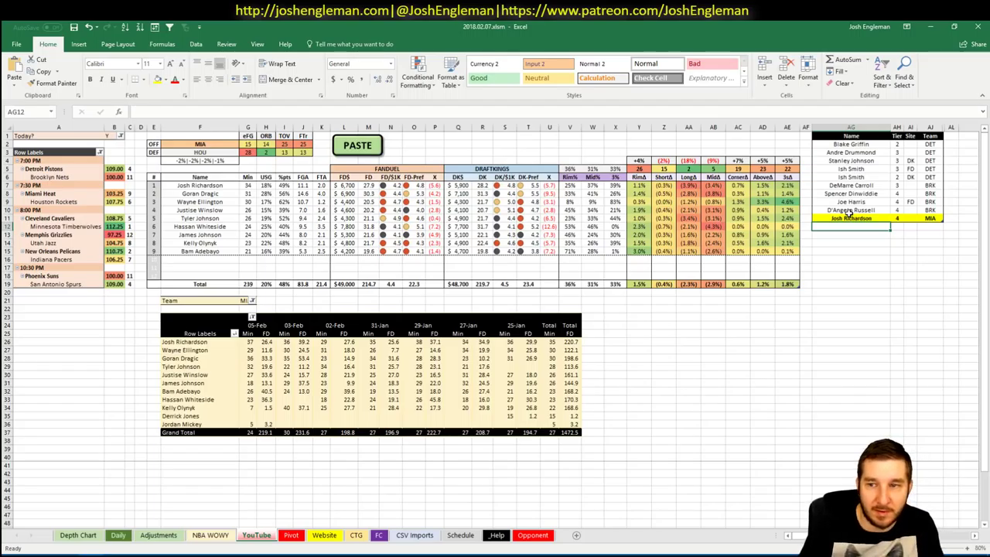
pyautogui.write('Wayne Ellington')
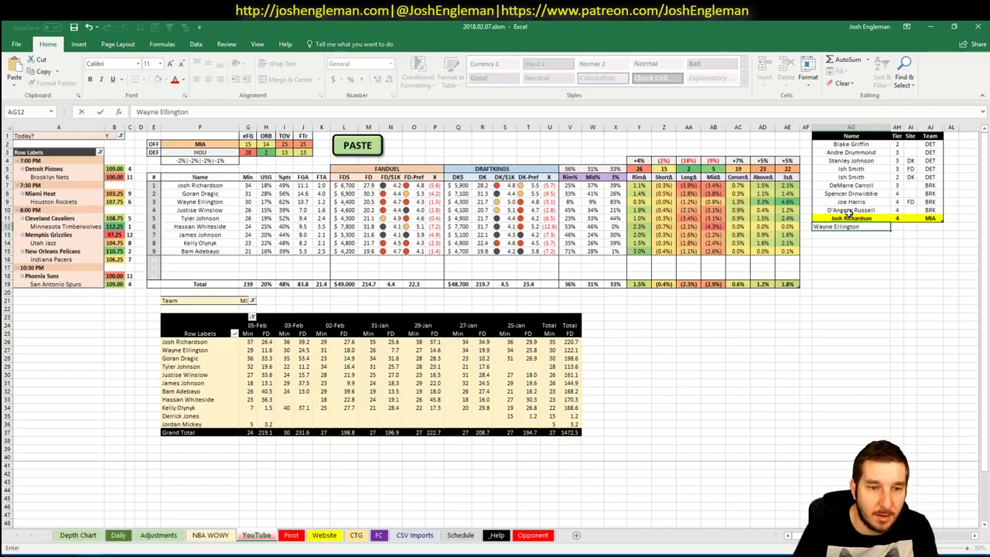
pyautogui.press('Tab')
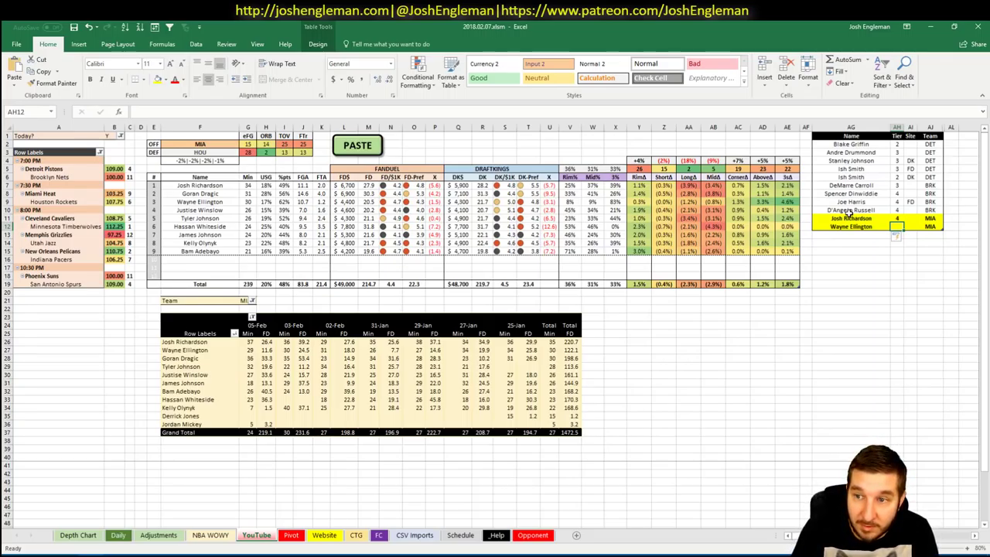
pyautogui.write('3')
pyautogui.press('Return')
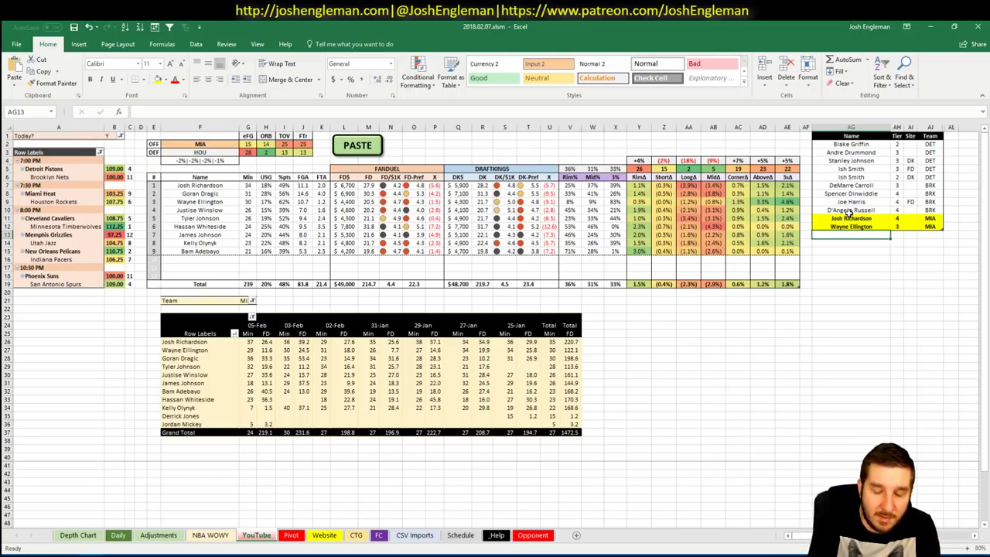
# Step: Enter Justise Winslow, Tyler Johnson and Bam Adebayo in AG13:AG15, each at tier 4
pyautogui.write('Justise Wins')
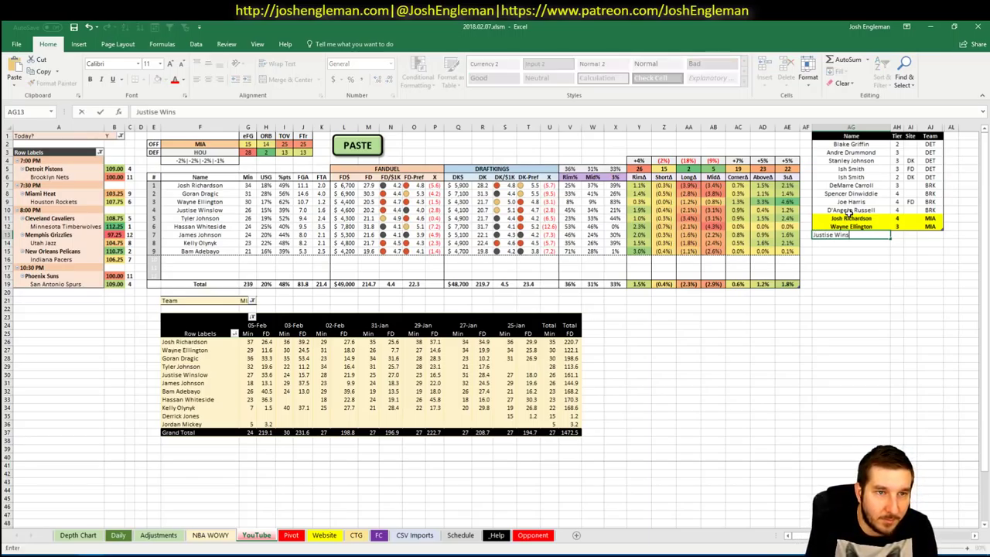
pyautogui.write('low')
pyautogui.press('Tab')
pyautogui.write('4')
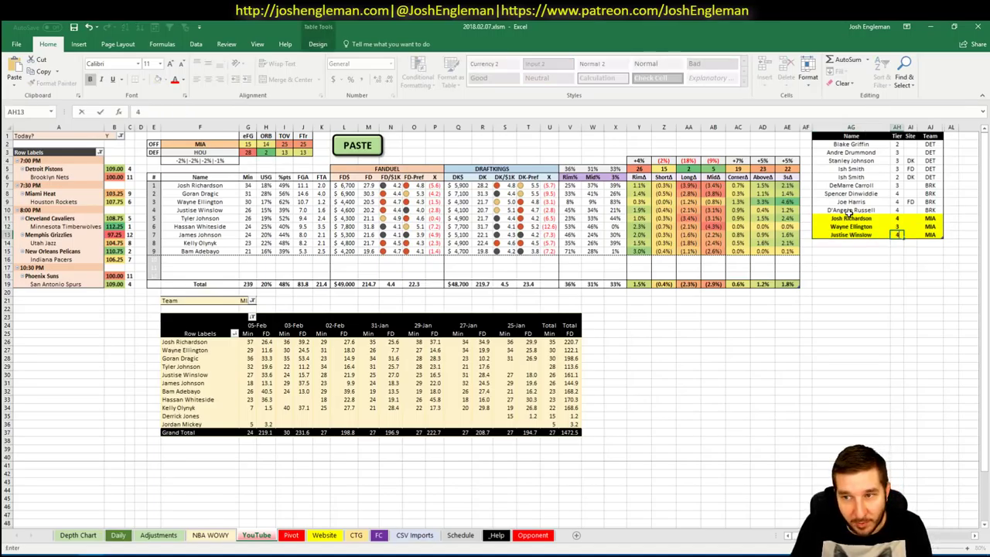
pyautogui.press('Return')
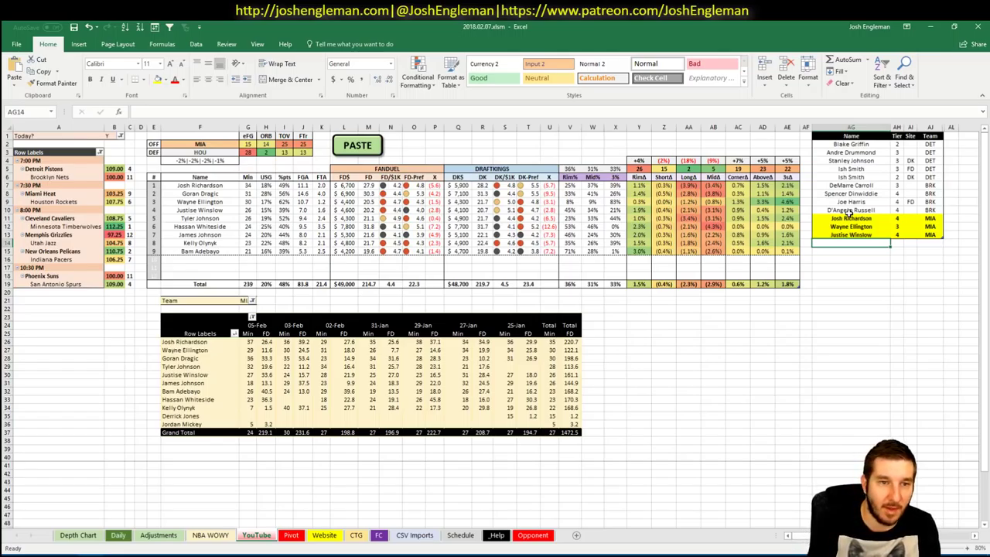
pyautogui.write('Tyler Johnson')
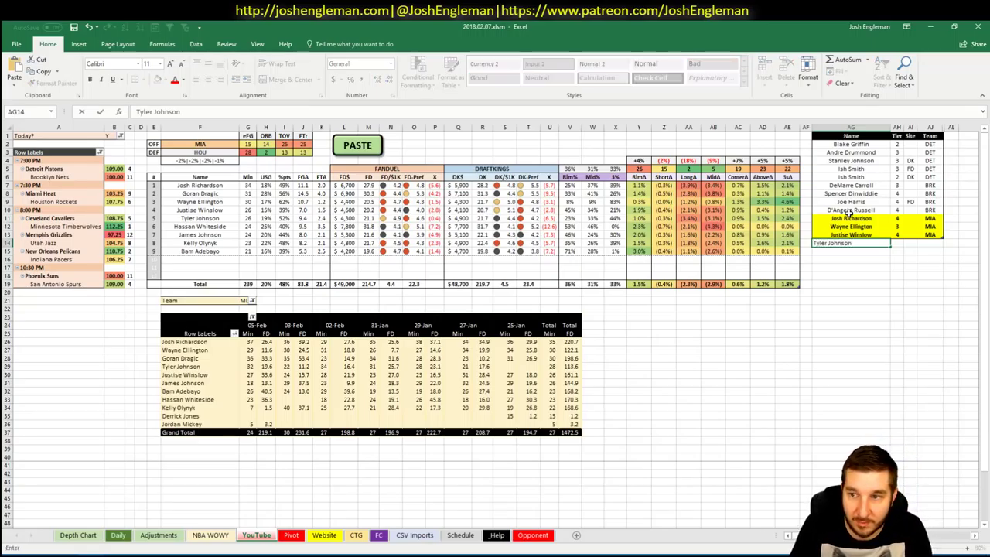
pyautogui.press('Tab')
pyautogui.write('4')
pyautogui.press('Return')
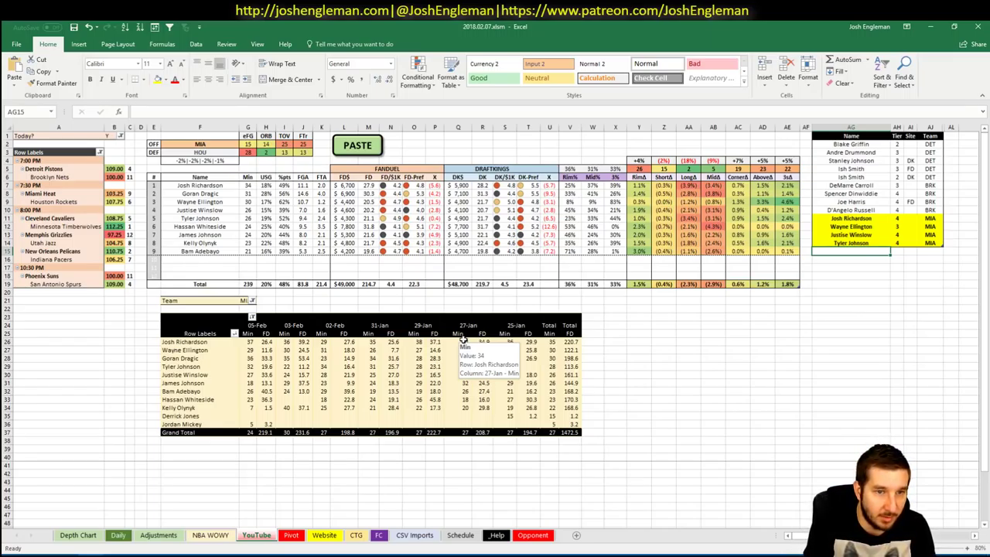
pyautogui.write('Bam Ade')
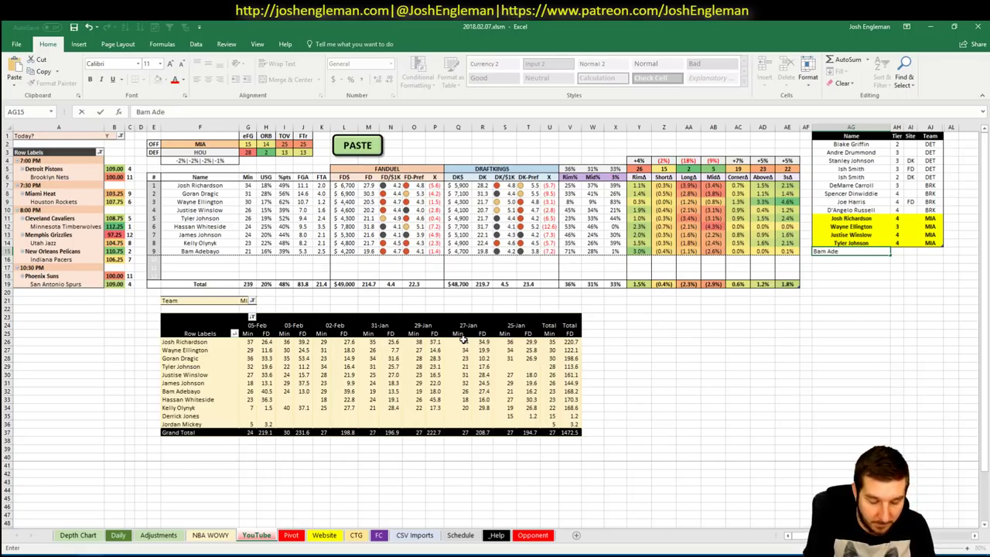
pyautogui.write('bayo')
pyautogui.press('Tab')
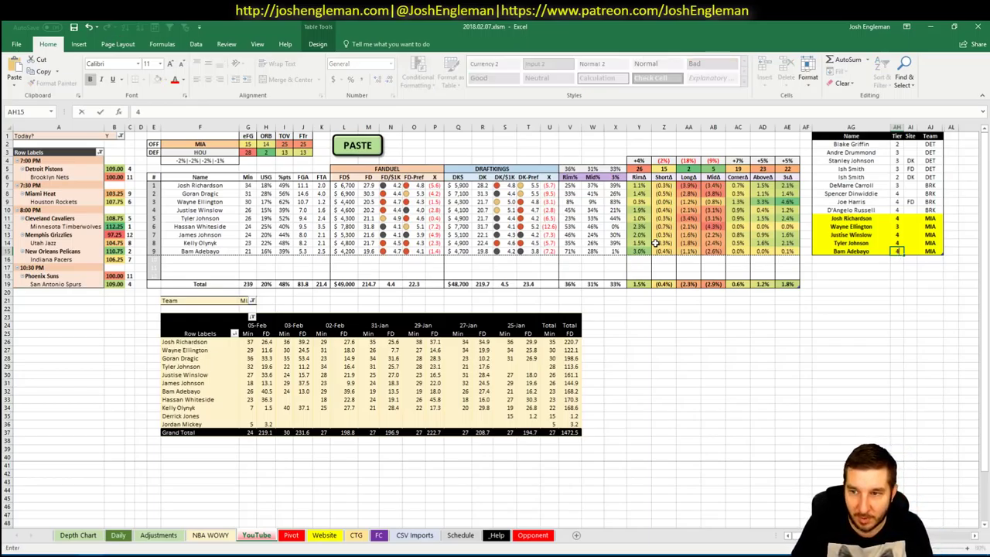
pyautogui.press('Return')
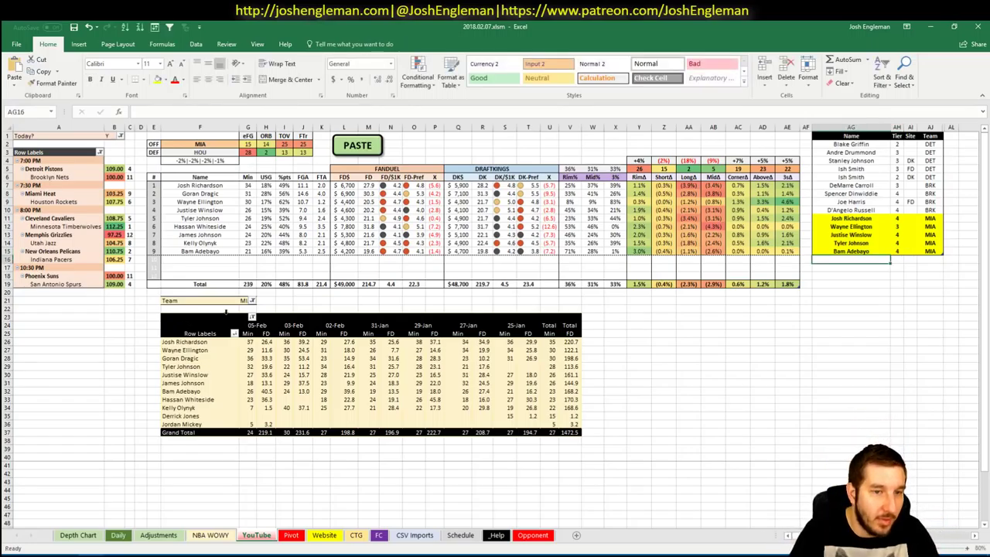
# Step: Set the offensive team cell to HOU
pyautogui.click(227, 143)
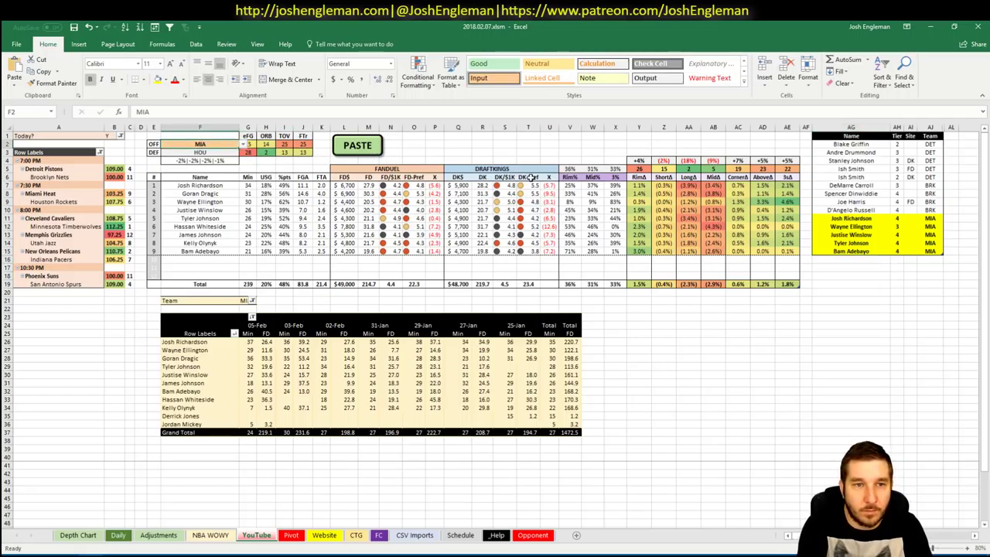
pyautogui.write('HOU')
pyautogui.press('Return')
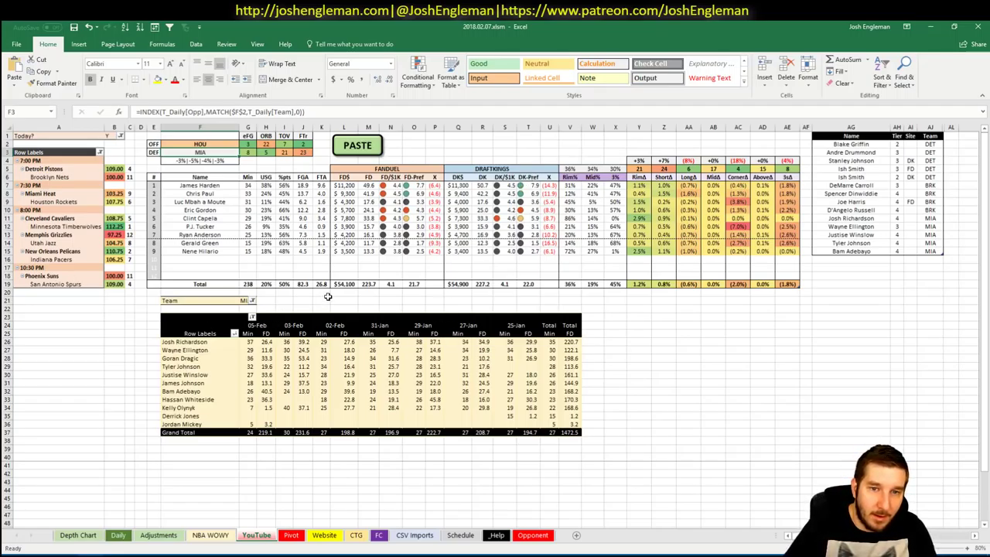
# Step: Filter the minutes pivot to Houston players, then bring Fantasy Cruncher to the front
pyautogui.click(252, 302)
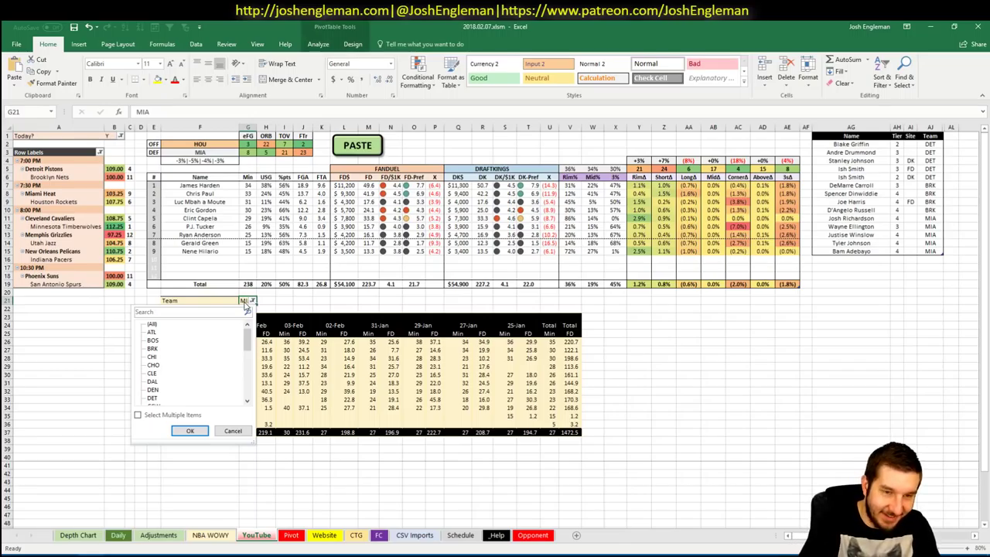
pyautogui.click(243, 301)
pyautogui.write('HOU')
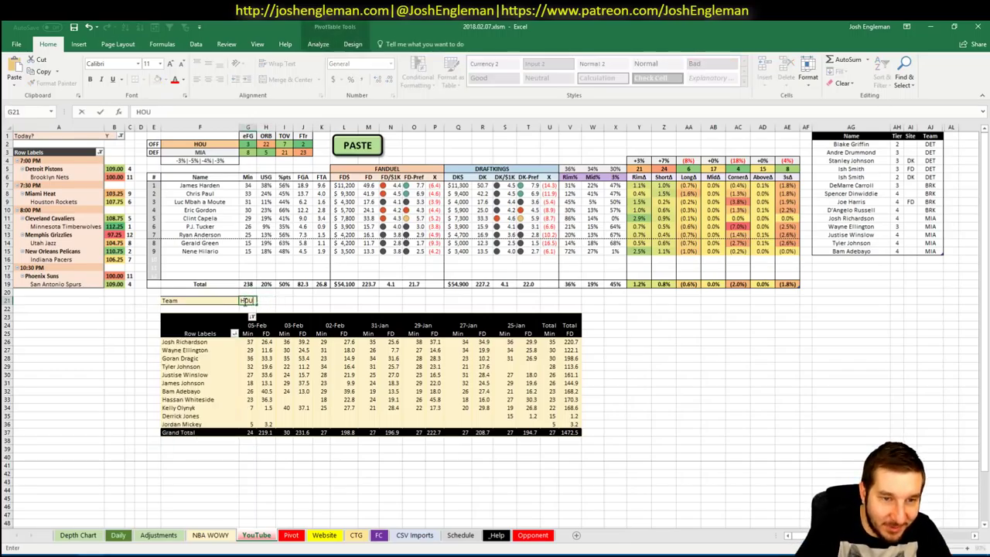
pyautogui.press('Return')
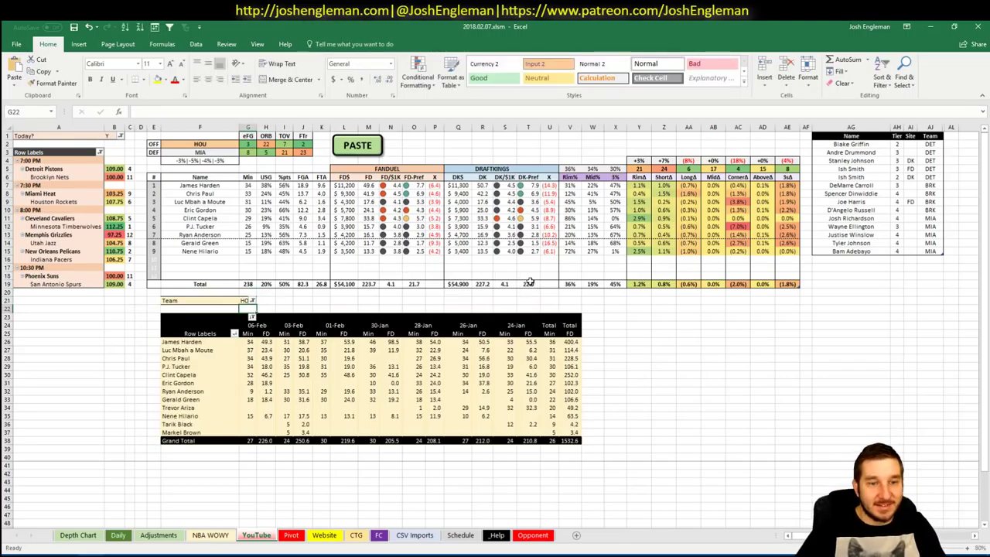
pyautogui.click(844, 258)
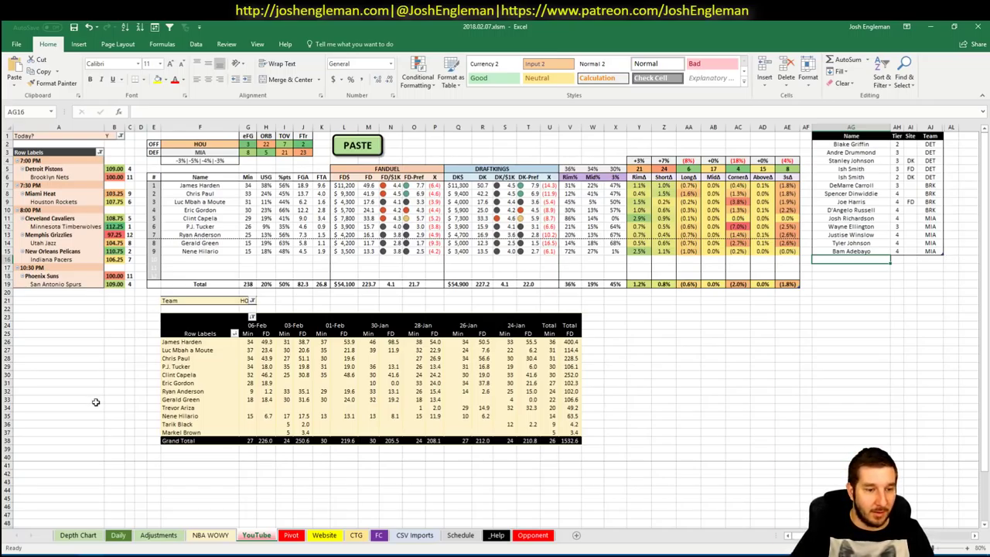
pyautogui.hotkey('alt', 'Tab')
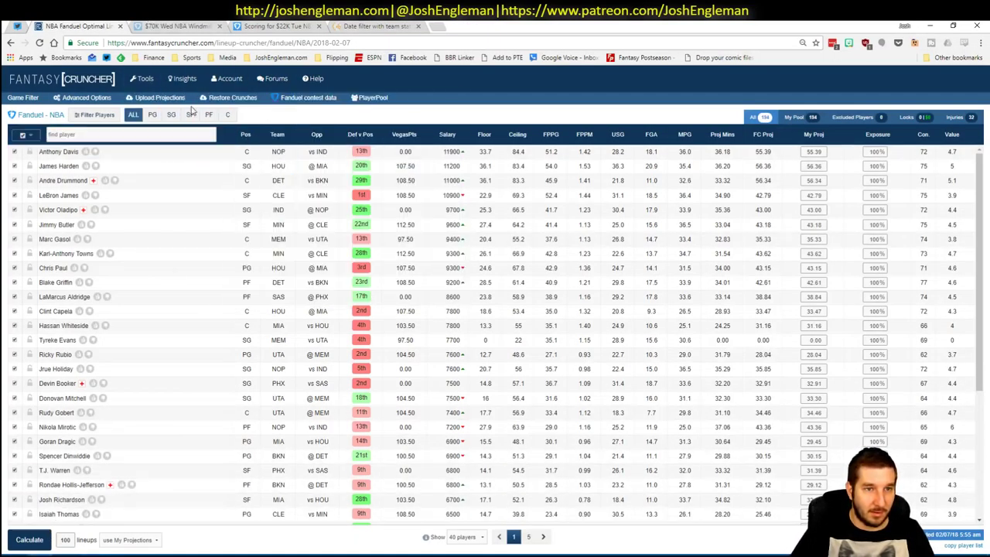
pyautogui.click(171, 115)
pyautogui.click(65, 152)
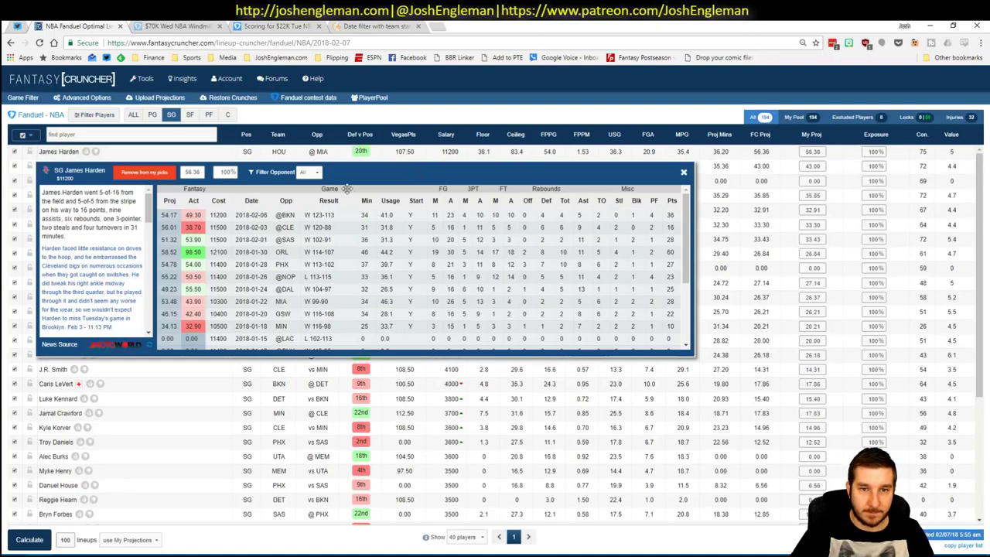
pyautogui.click(309, 171)
pyautogui.click(306, 232)
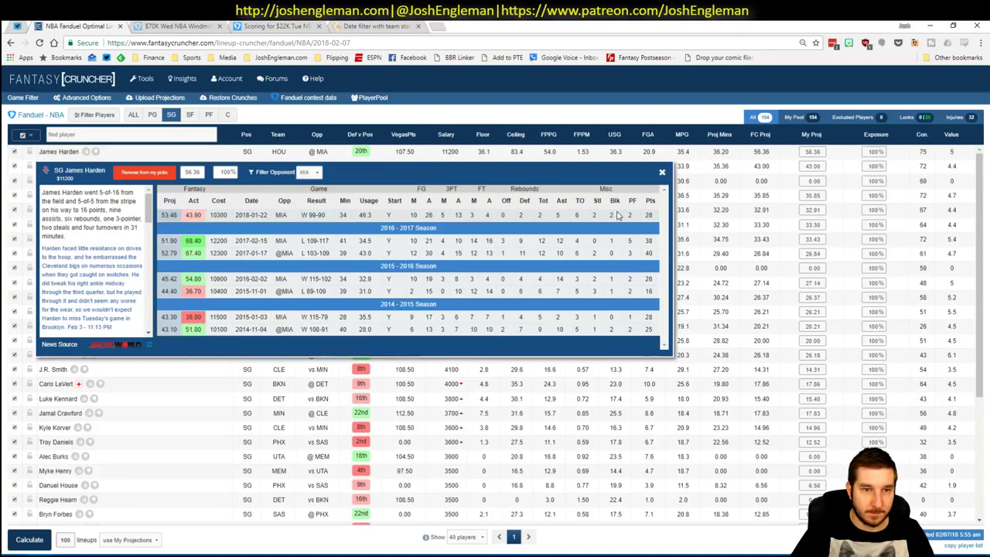
pyautogui.click(662, 172)
pyautogui.hotkey('alt', 'Tab')
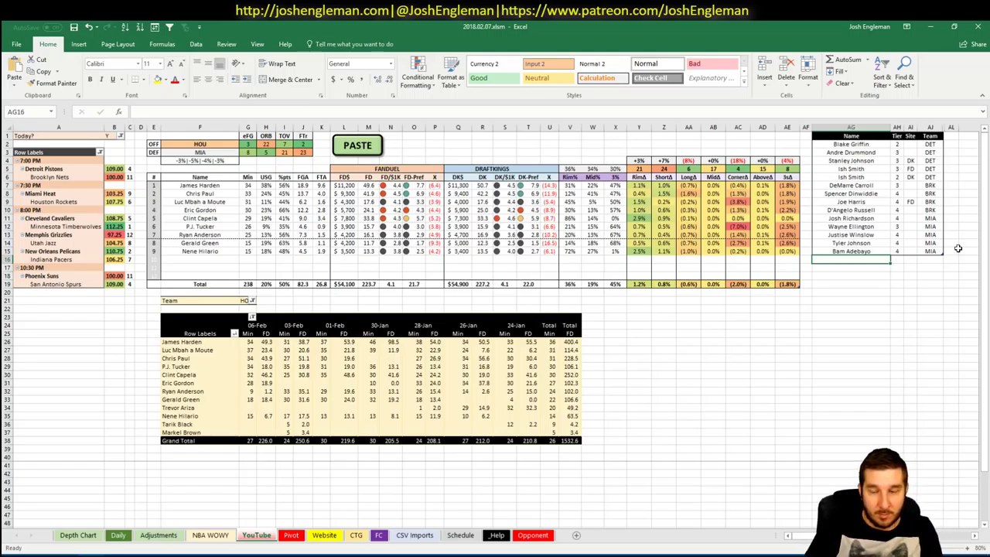
# Step: Add James Harden to the tier table at tier 4
pyautogui.write('Jame Harden')
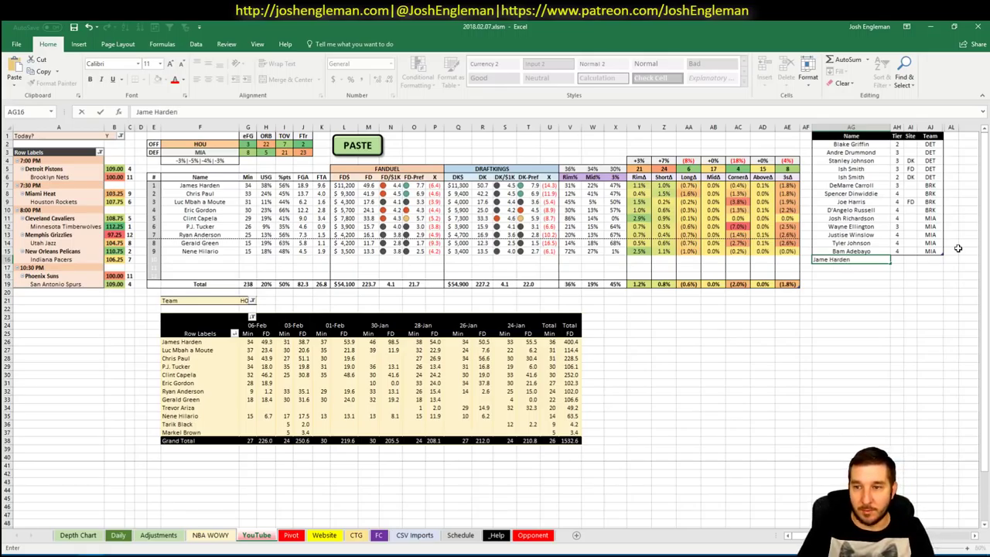
pyautogui.hotkey('ctrl', 'Return')
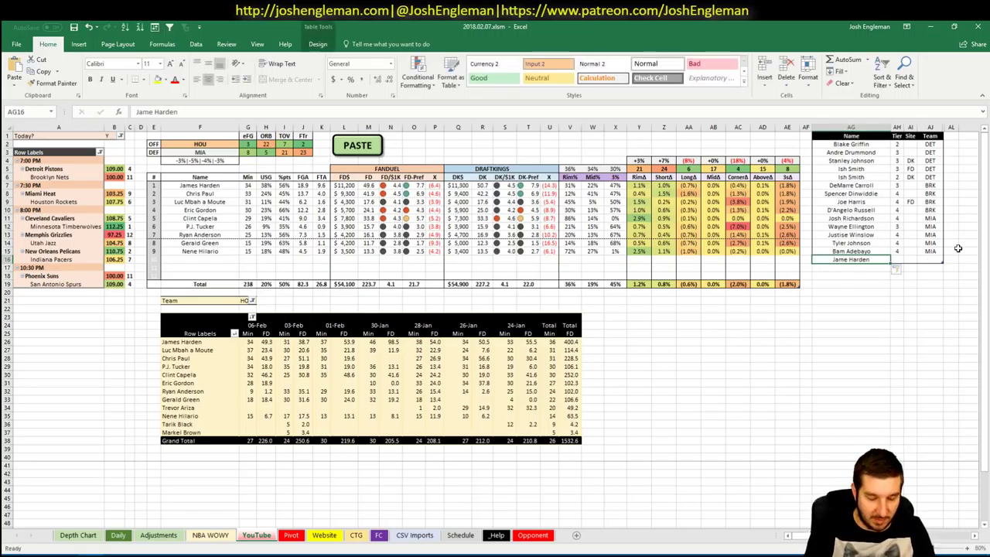
pyautogui.write('James Harden')
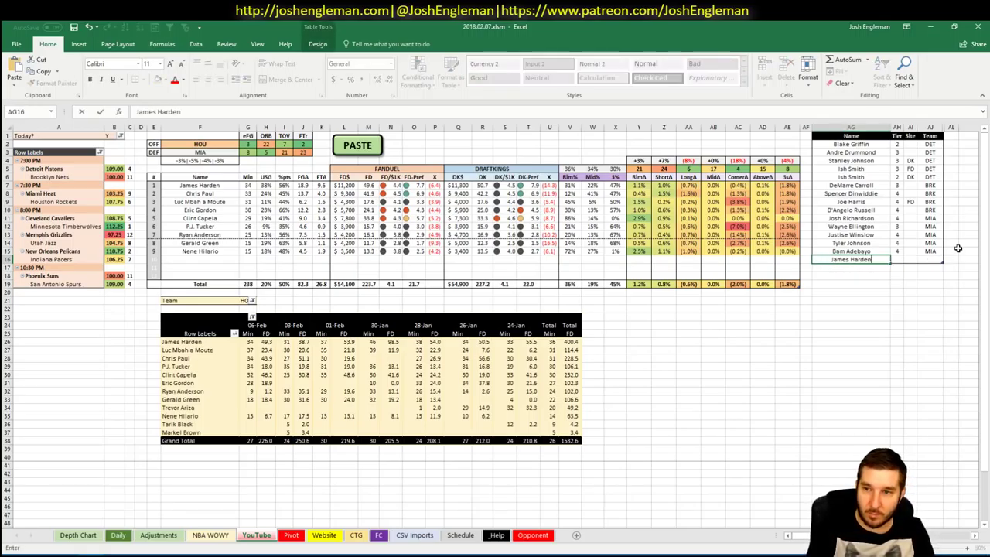
pyautogui.press('Tab')
pyautogui.write('4')
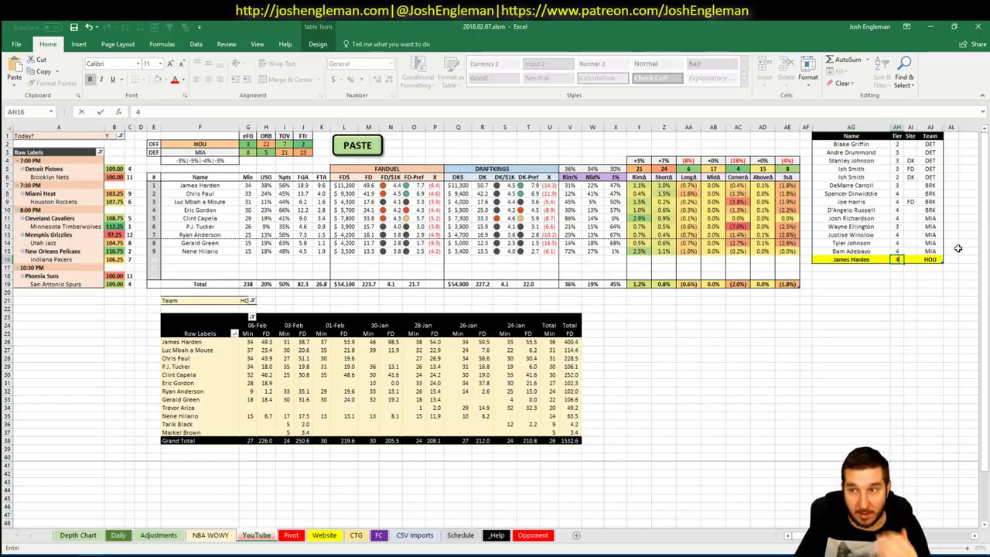
pyautogui.press('Return')
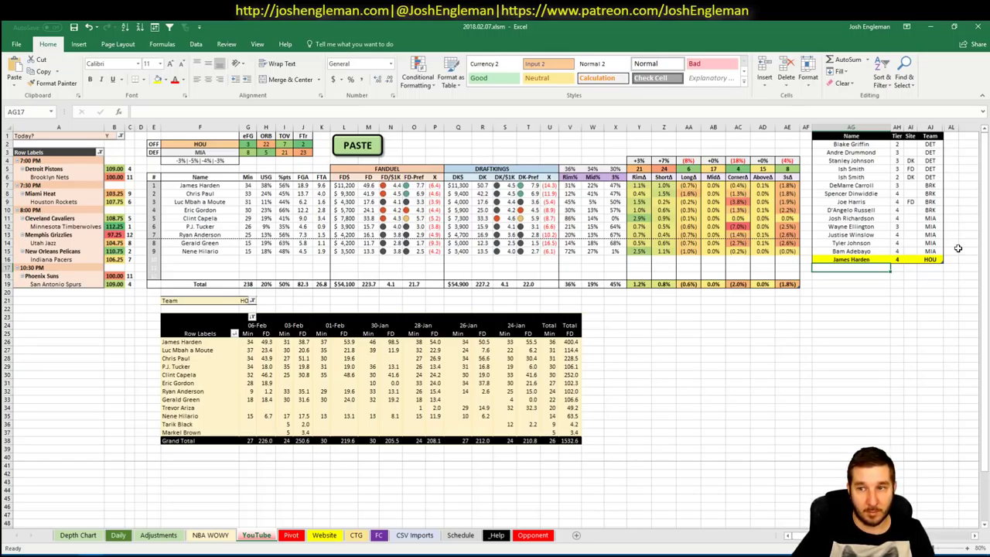
pyautogui.press('Right')
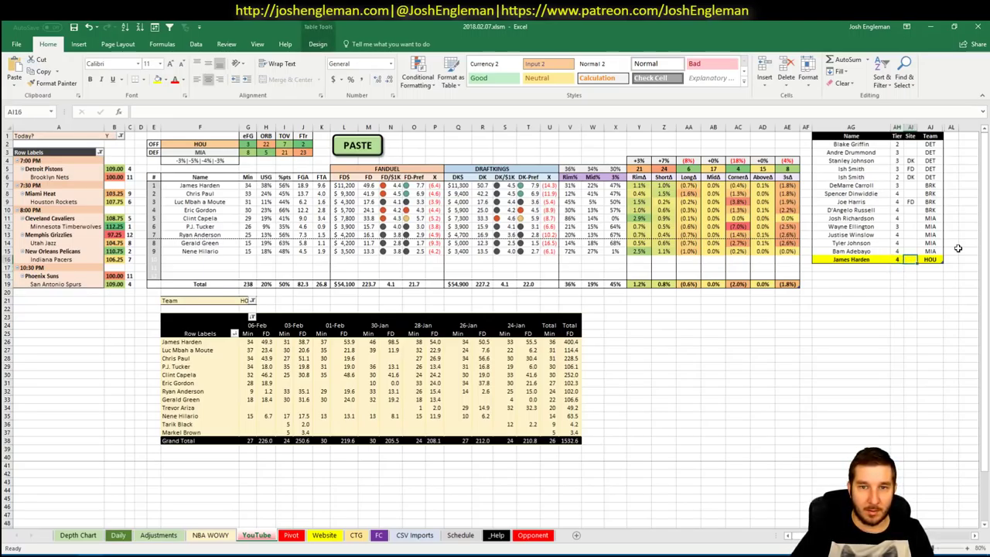
pyautogui.press('Left')
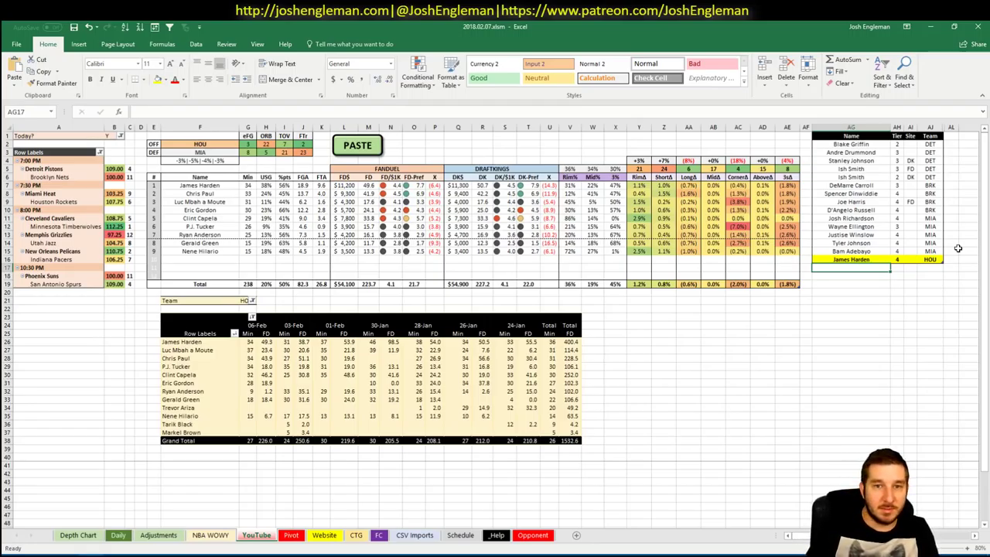
# Step: Add Chris Paul twice: tier 3 with site FD, and tier 4 with site DK
pyautogui.write('Chris Paul')
pyautogui.press('Tab')
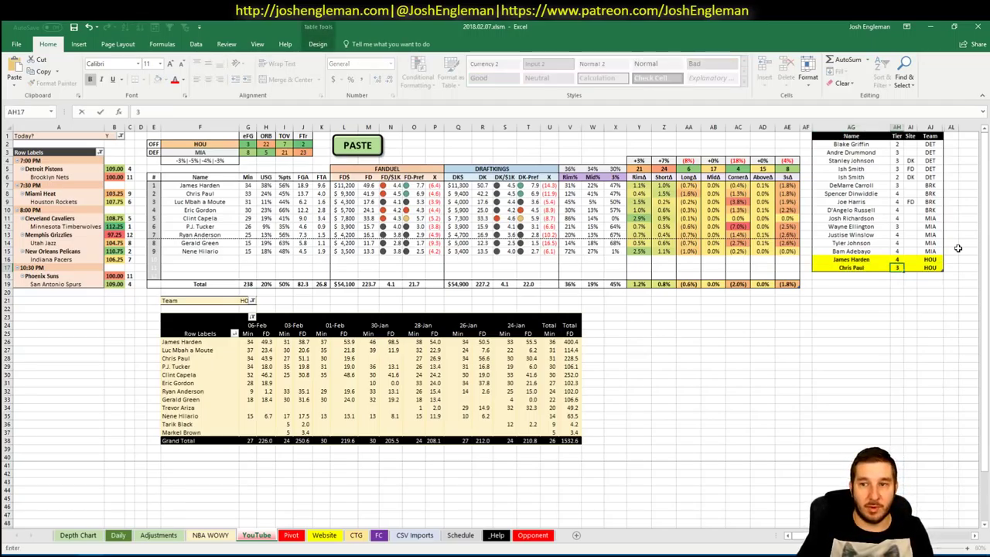
pyautogui.press('Tab')
pyautogui.write('FD')
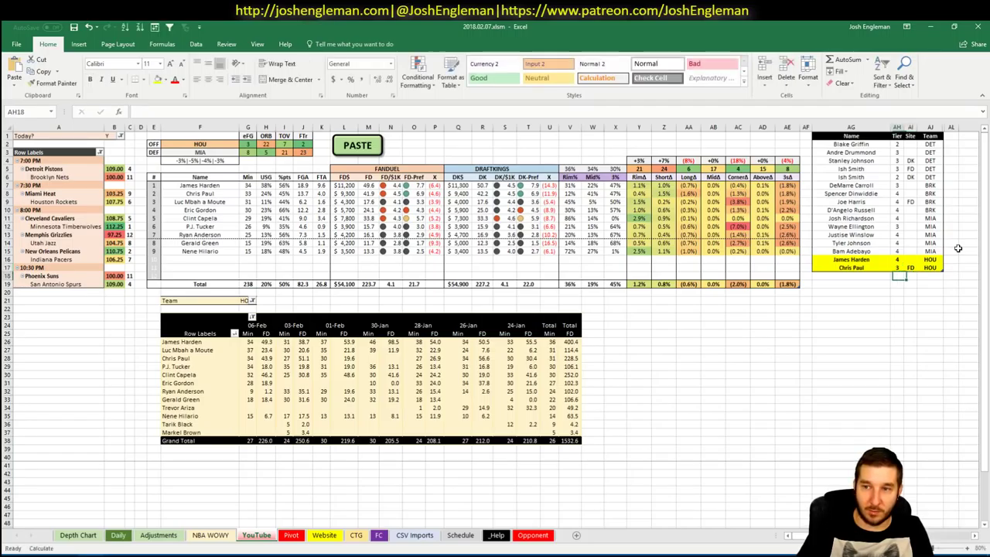
pyautogui.press('Return')
pyautogui.write('Chris Paul')
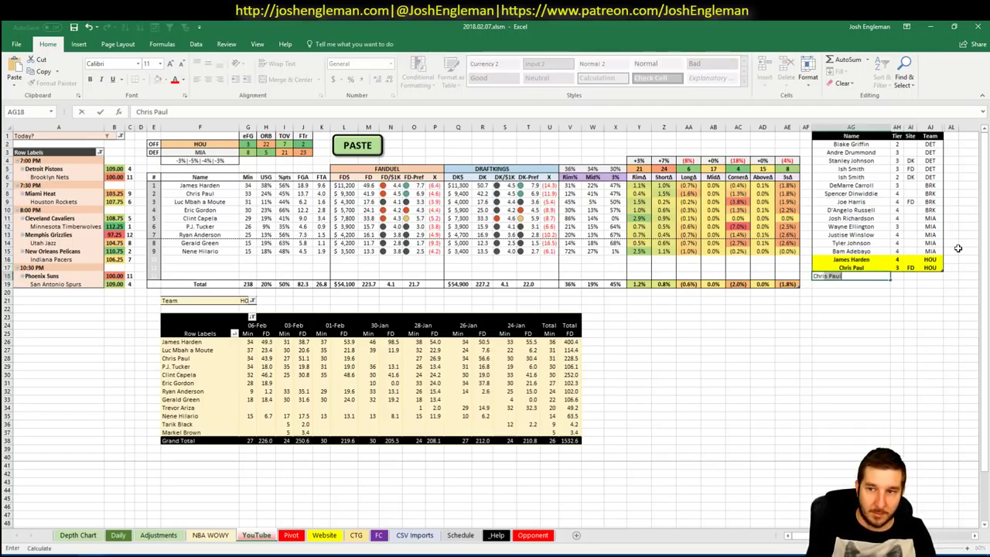
pyautogui.press('Tab')
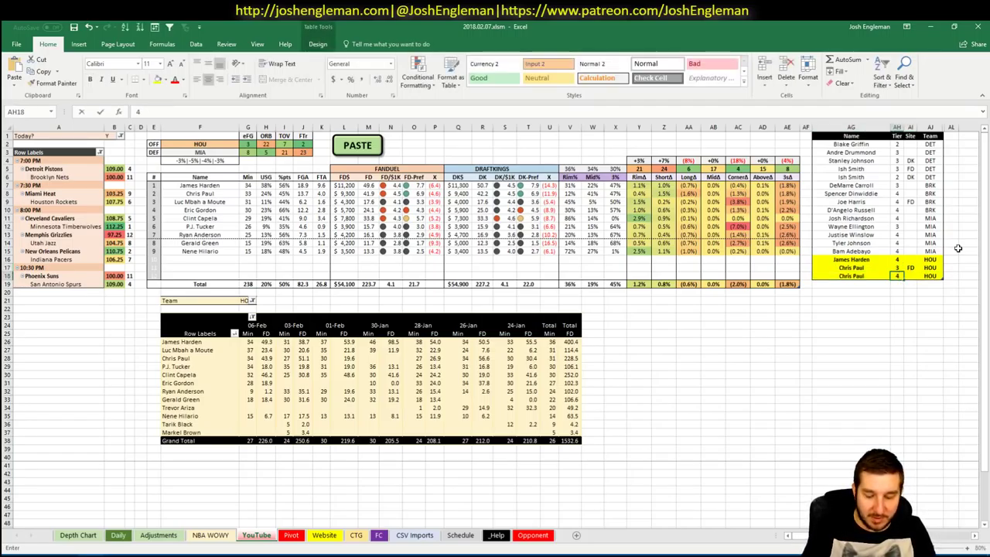
pyautogui.press('Tab')
pyautogui.write('DK')
pyautogui.press('Return')
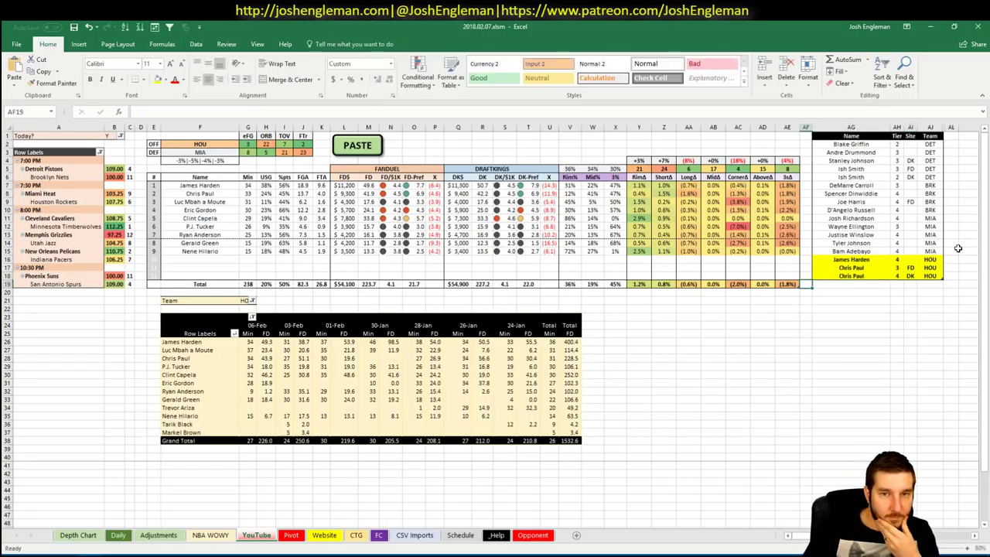
pyautogui.press('Right')
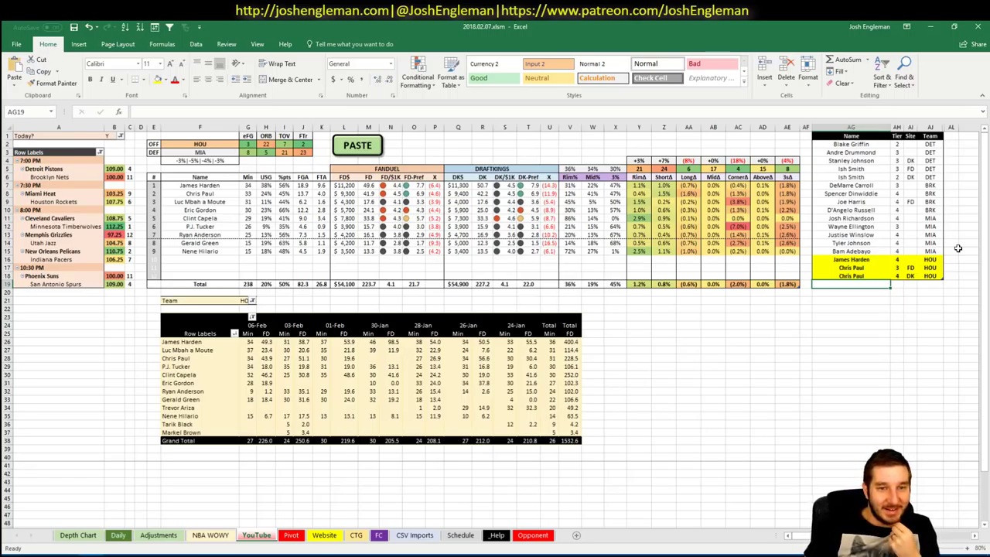
# Step: Add Clint Capela at tier 4 in AG19, then switch to Fantasy Cruncher
pyautogui.write('Cl')
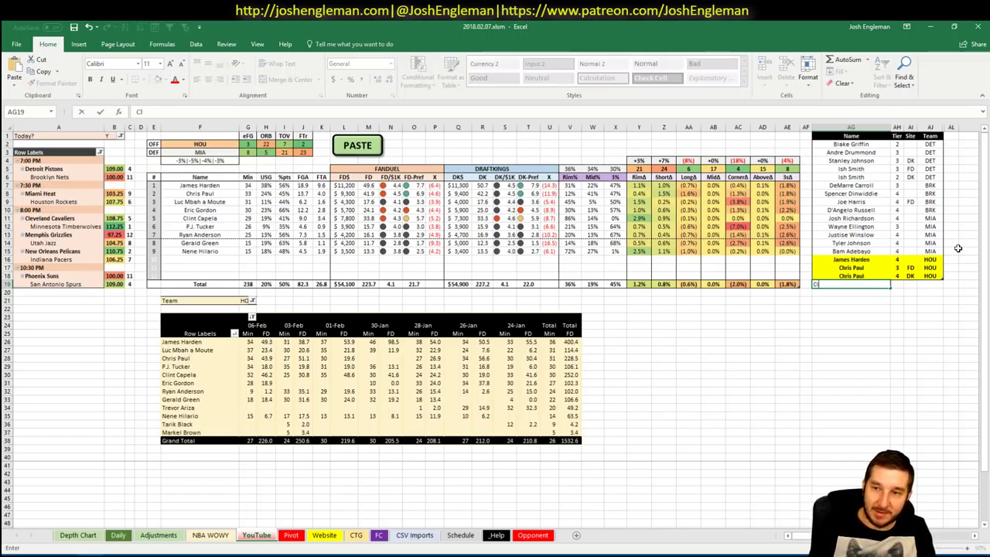
pyautogui.write('int Capela')
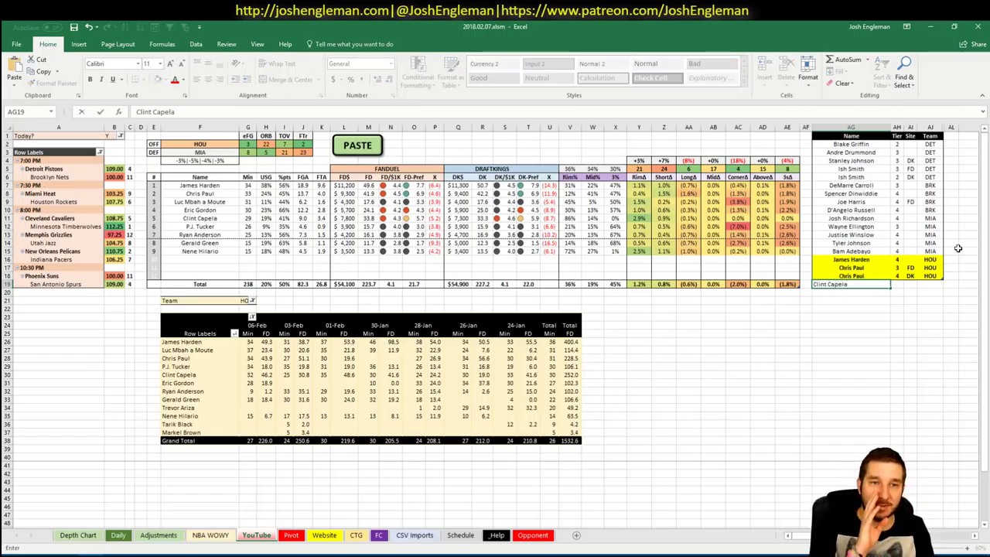
pyautogui.press('Tab')
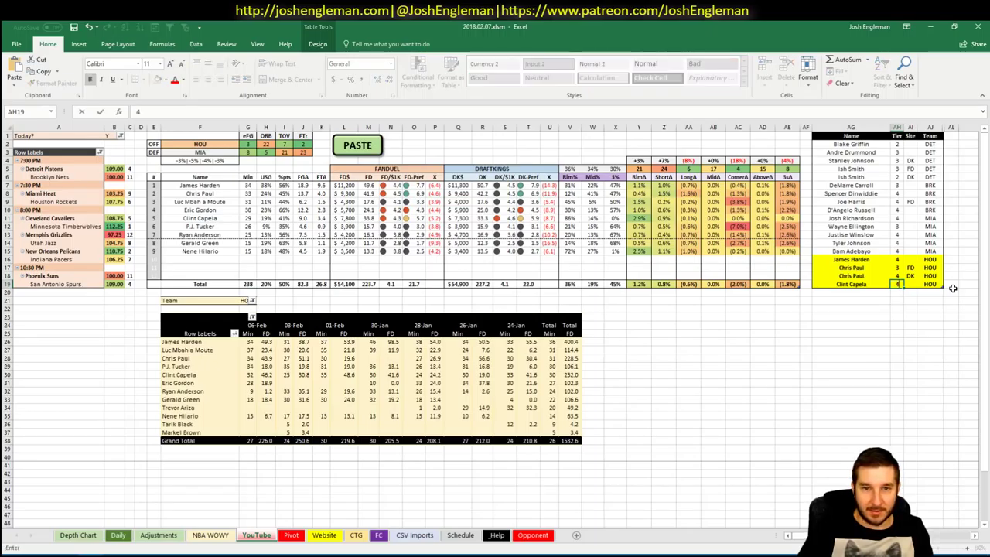
pyautogui.write('3')
pyautogui.press('Escape')
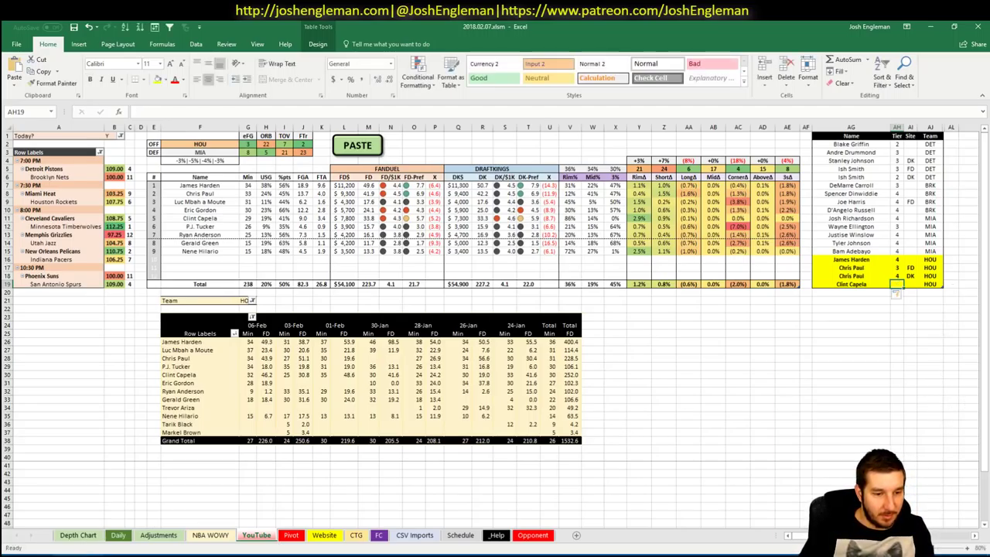
pyautogui.click(48, 545)
pyautogui.click(228, 116)
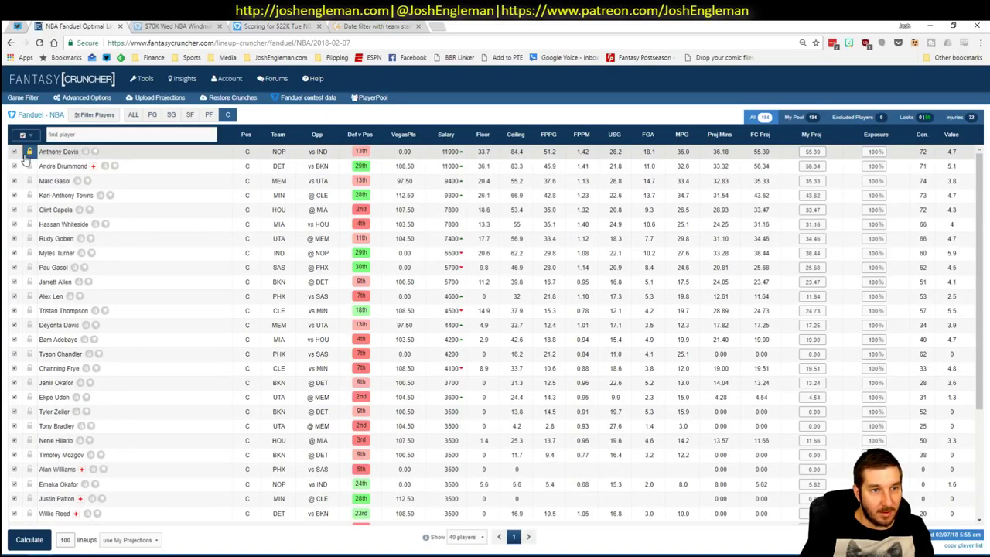
pyautogui.click(55, 211)
pyautogui.click(299, 231)
pyautogui.click(294, 351)
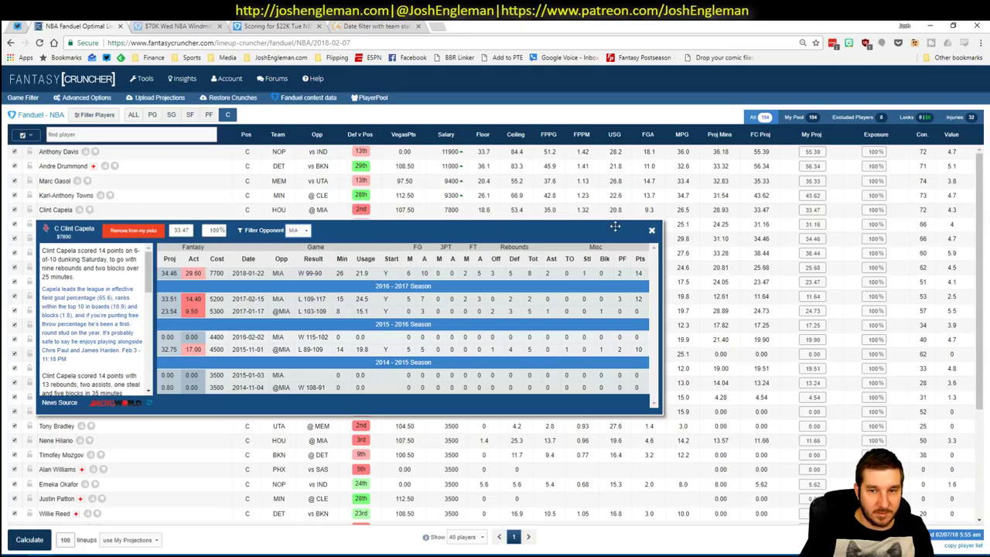
pyautogui.hotkey('alt', 'Tab')
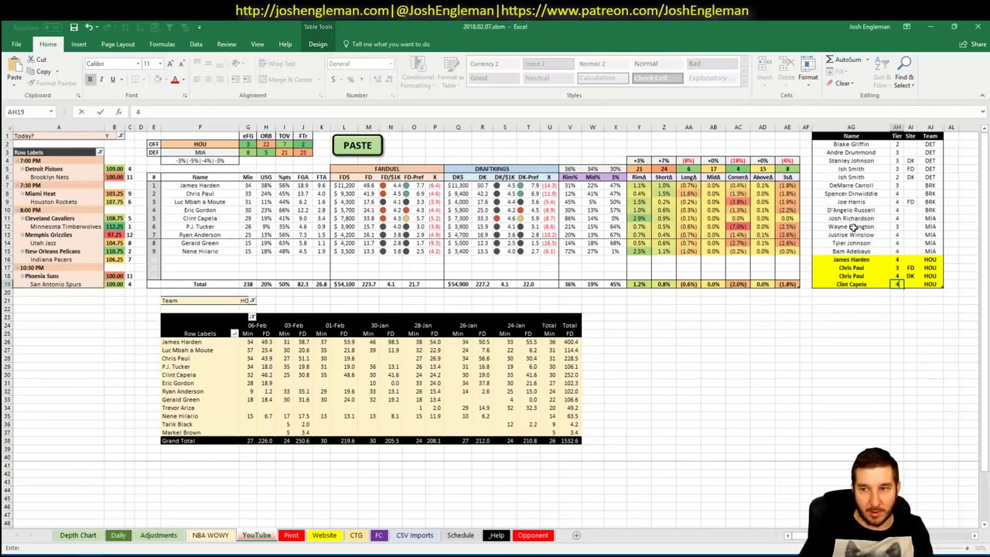
# Step: Change the offensive team cell F2 from HOU to CLE
pyautogui.click(217, 145)
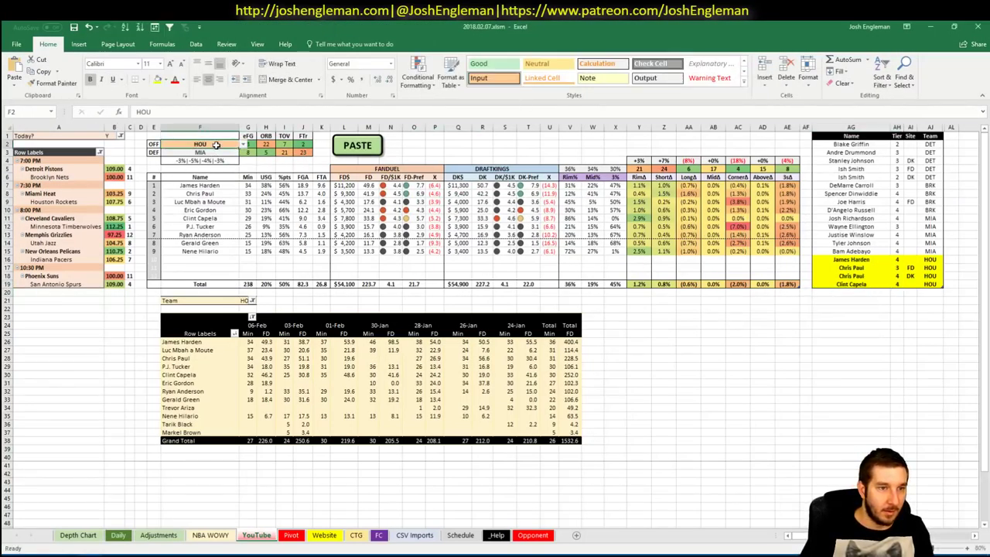
pyautogui.write('CLE')
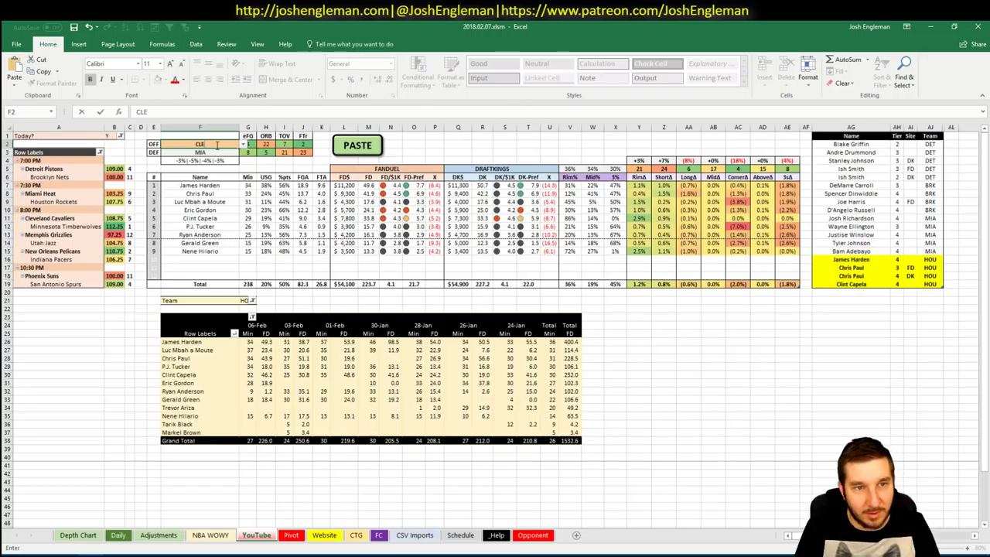
pyautogui.press('Return')
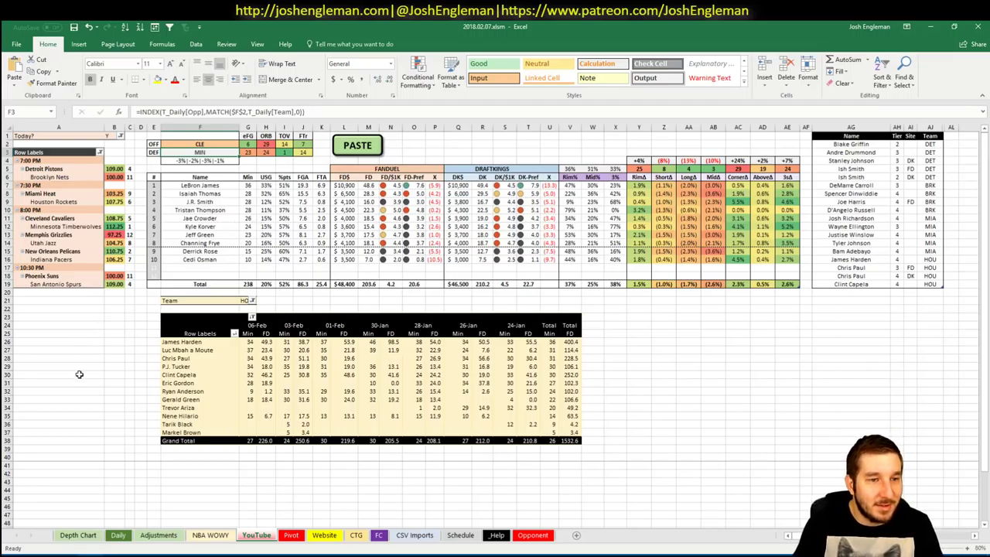
# Step: Check the SBR Odds NBA spreads and totals for the February 7 games, then return to Excel
pyautogui.hotkey('alt', 'Tab')
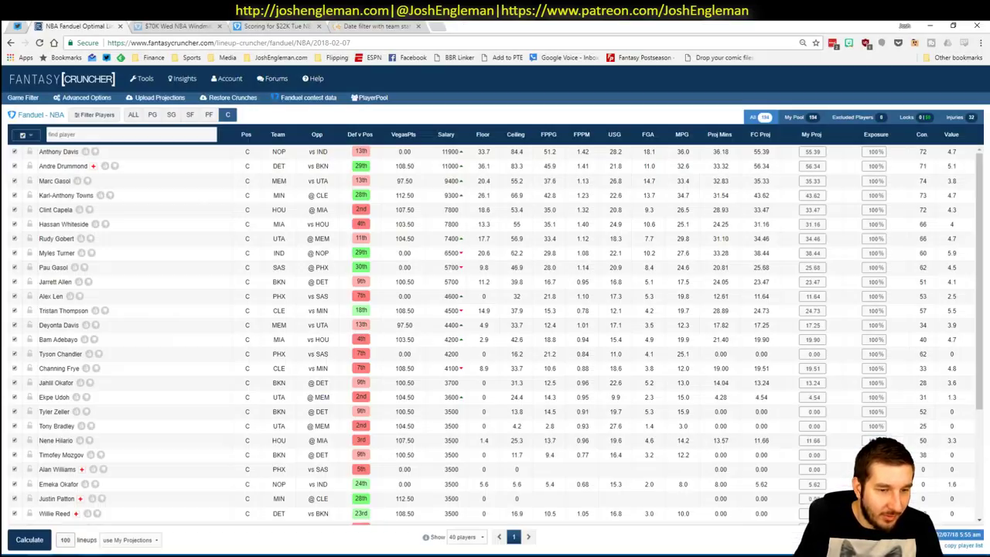
pyautogui.click(433, 26)
pyautogui.write('sbr')
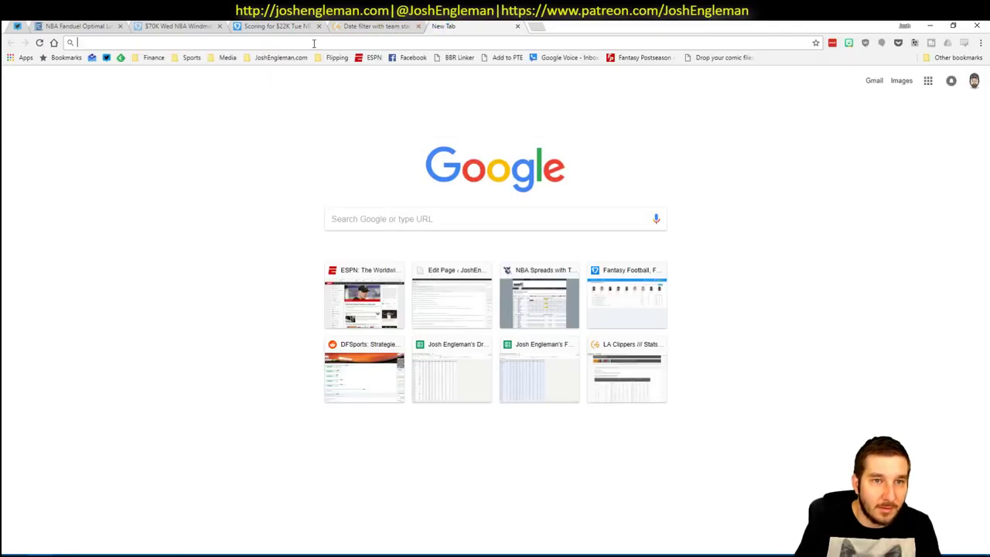
pyautogui.click(267, 57)
pyautogui.click(287, 141)
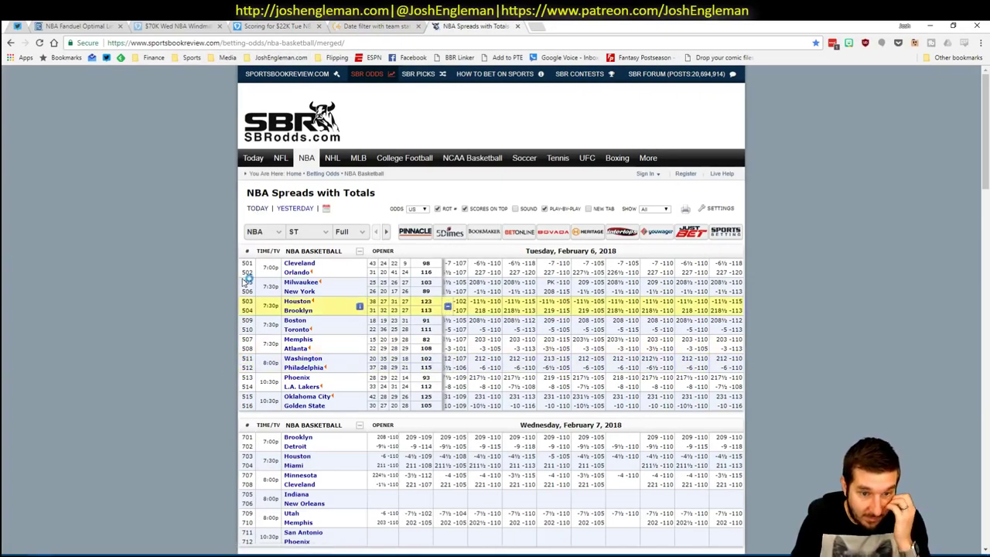
pyautogui.scroll(-5, 246, 280)
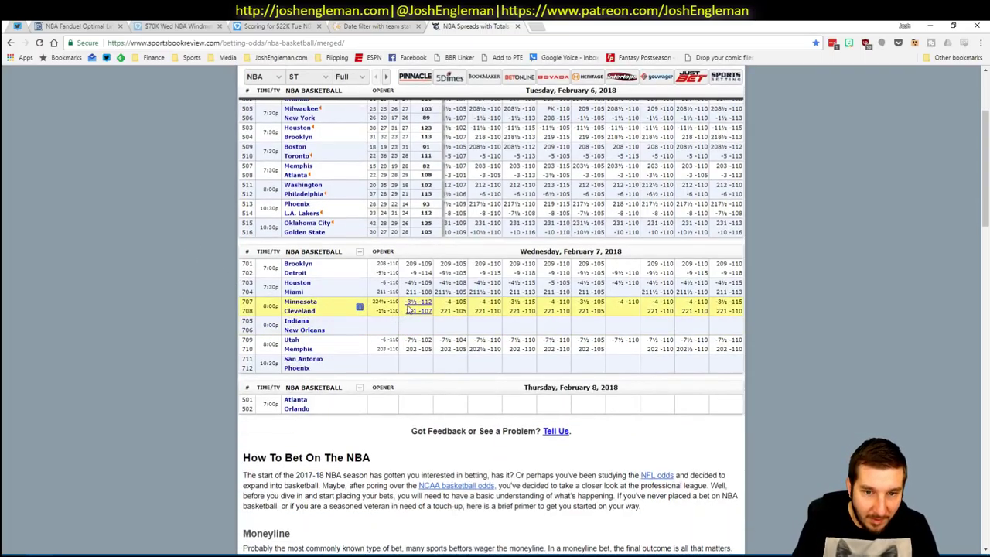
pyautogui.hotkey('alt', 'Tab')
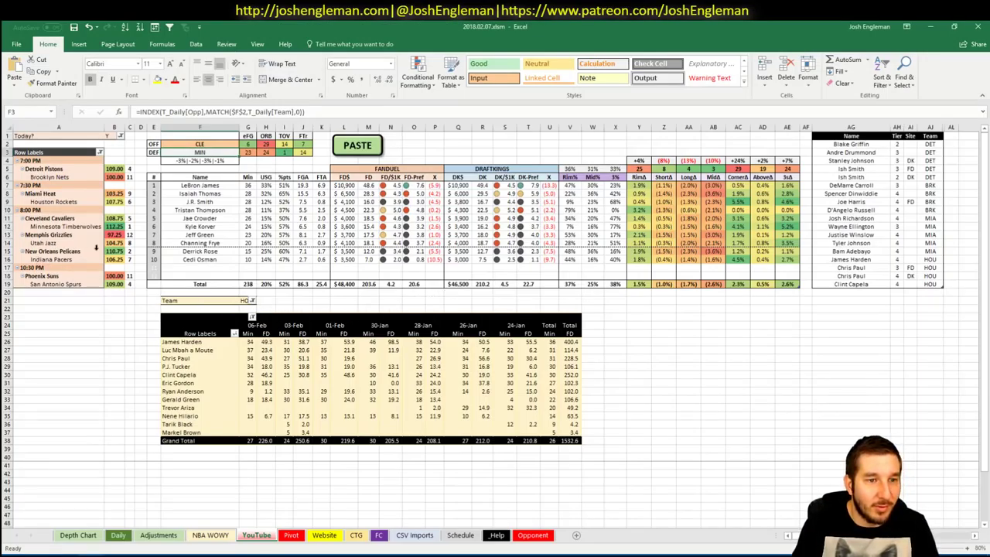
# Step: Widen column O slightly in the projections sheet
pyautogui.click(126, 235)
pyautogui.click(138, 226)
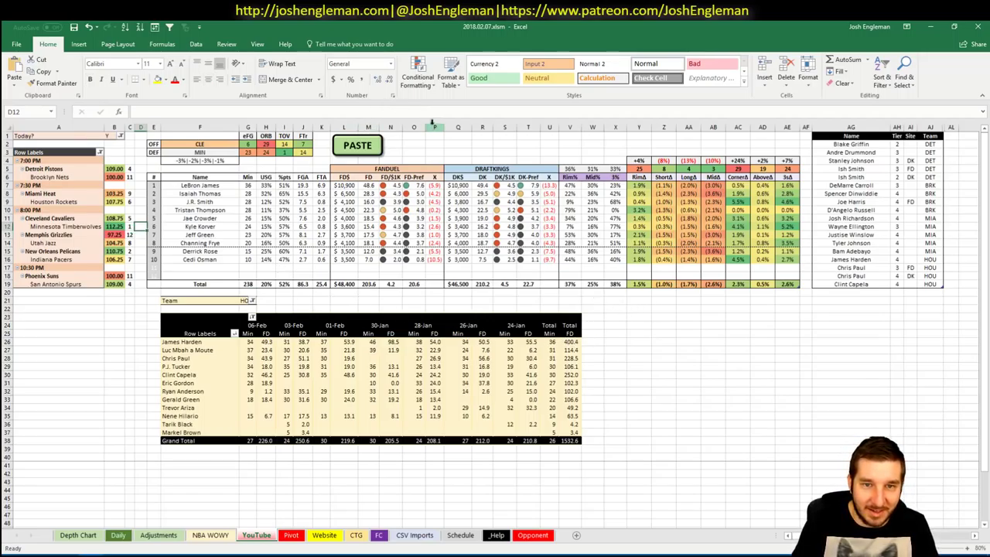
pyautogui.moveTo(427, 123); pyautogui.dragTo(428, 122)
pyautogui.click(713, 357)
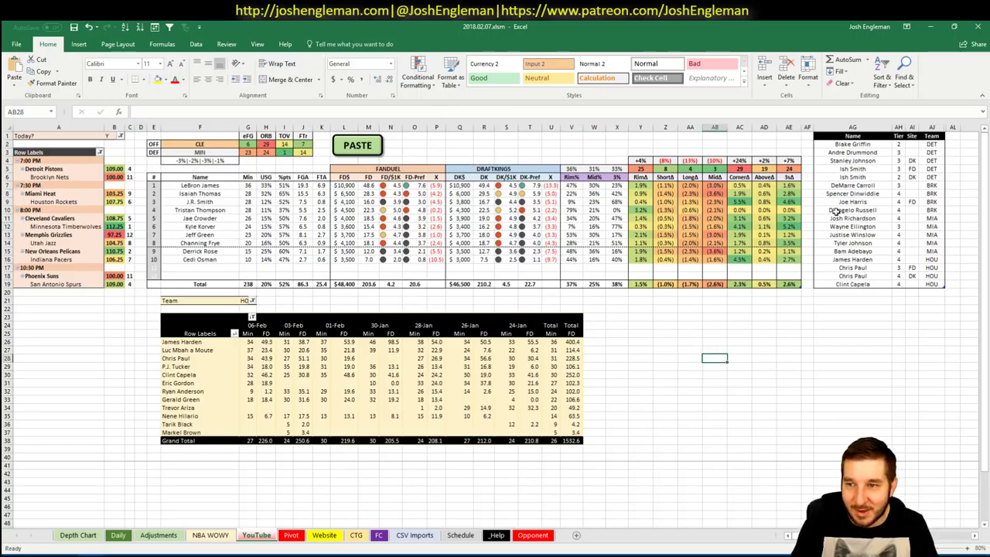
# Step: Set the pivot table's Team filter to CLE to list the Cavaliers players' minutes and points
pyautogui.click(243, 302)
pyautogui.write('CLE')
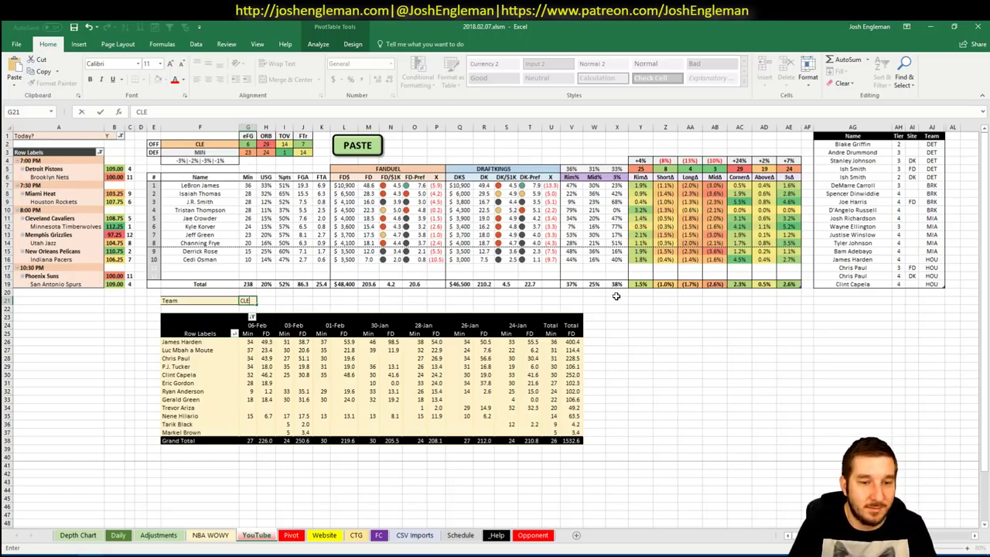
pyautogui.press('Return')
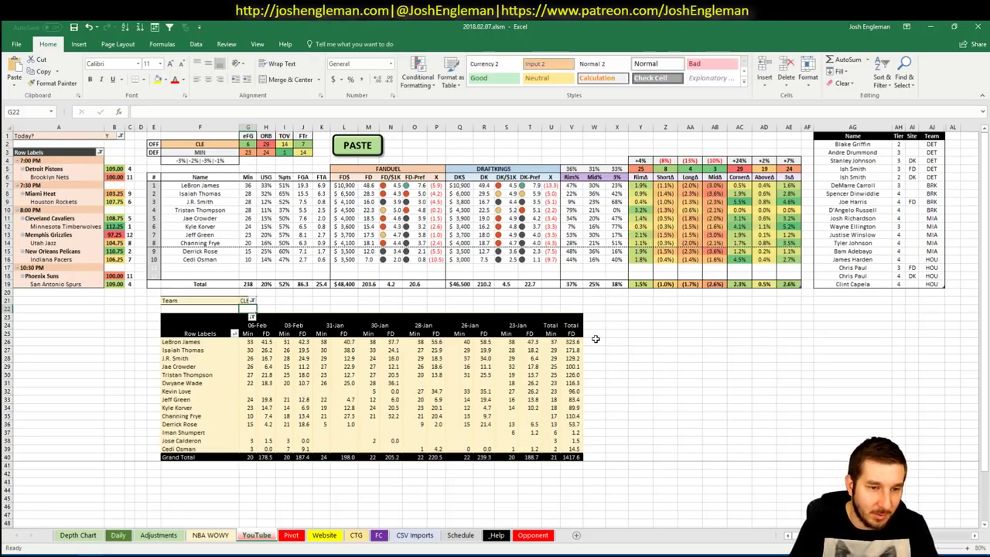
pyautogui.click(599, 358)
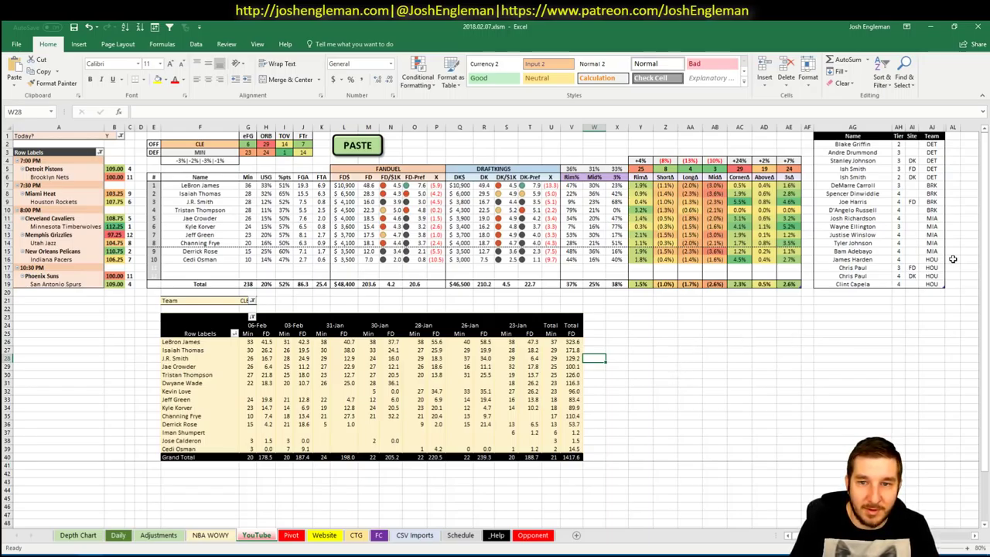
pyautogui.click(864, 292)
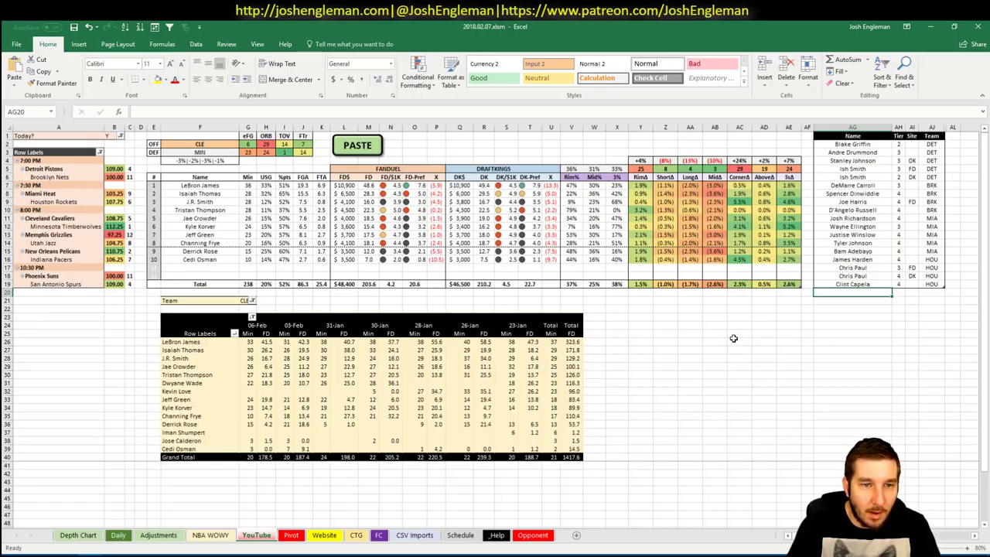
pyautogui.click(77, 543)
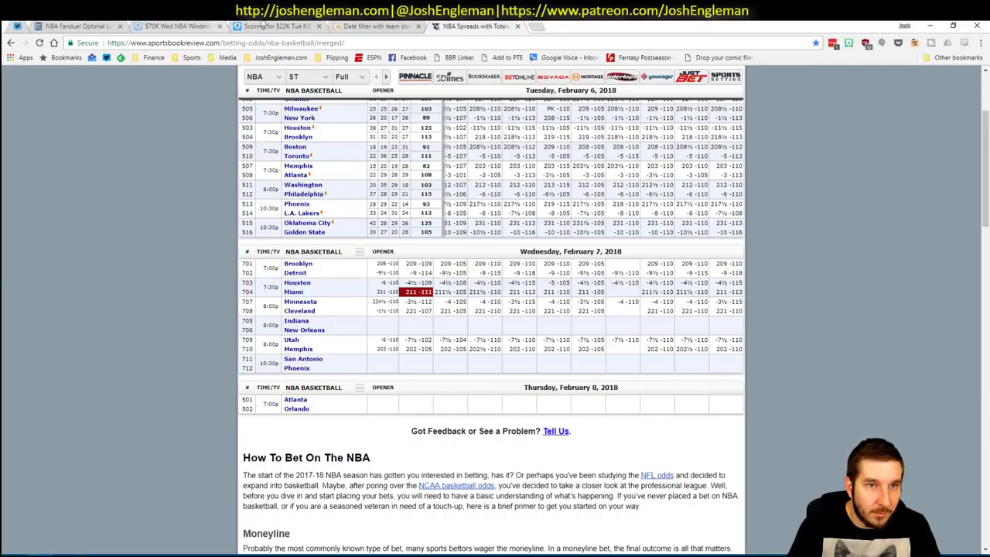
# Step: Show only small forwards in the Fantasy Cruncher FanDuel player pool
pyautogui.hotkey('ctrl', '2')
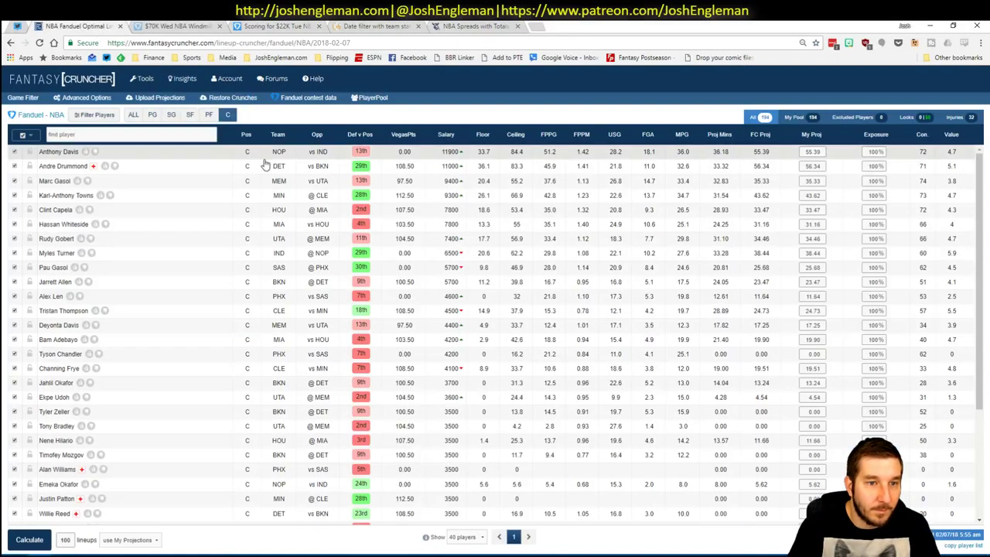
pyautogui.click(206, 115)
pyautogui.click(189, 114)
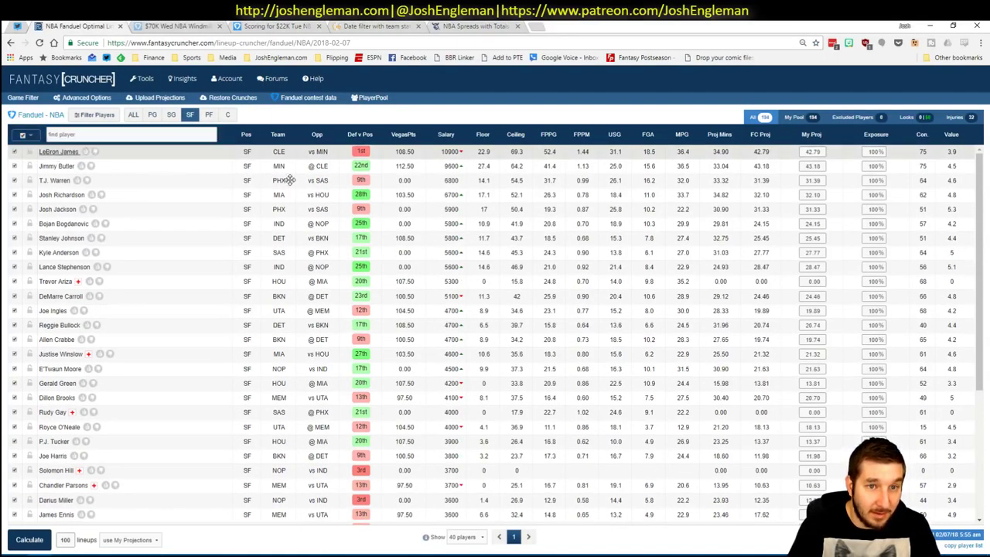
# Step: Review LeBron James's game log filtered to games against MIN
pyautogui.click(306, 172)
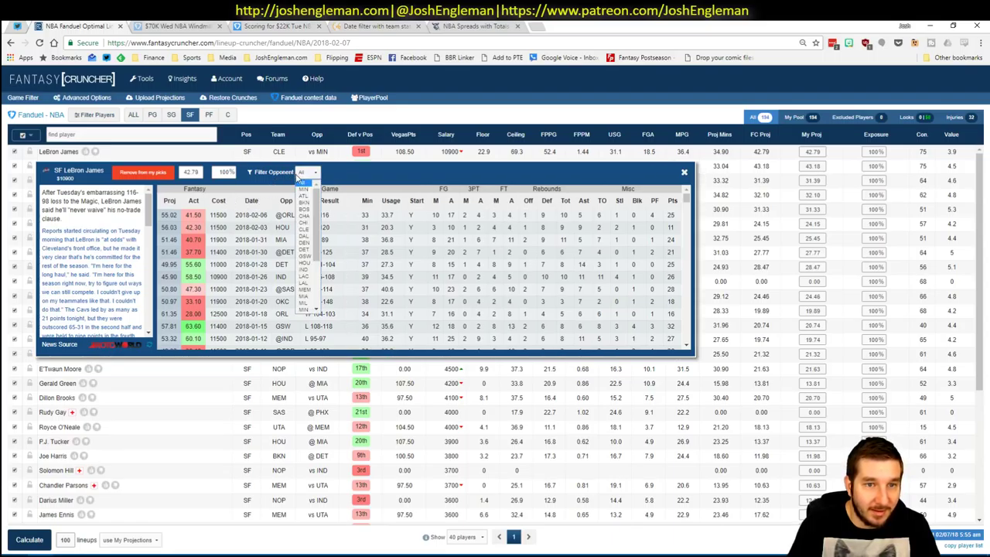
pyautogui.click(303, 190)
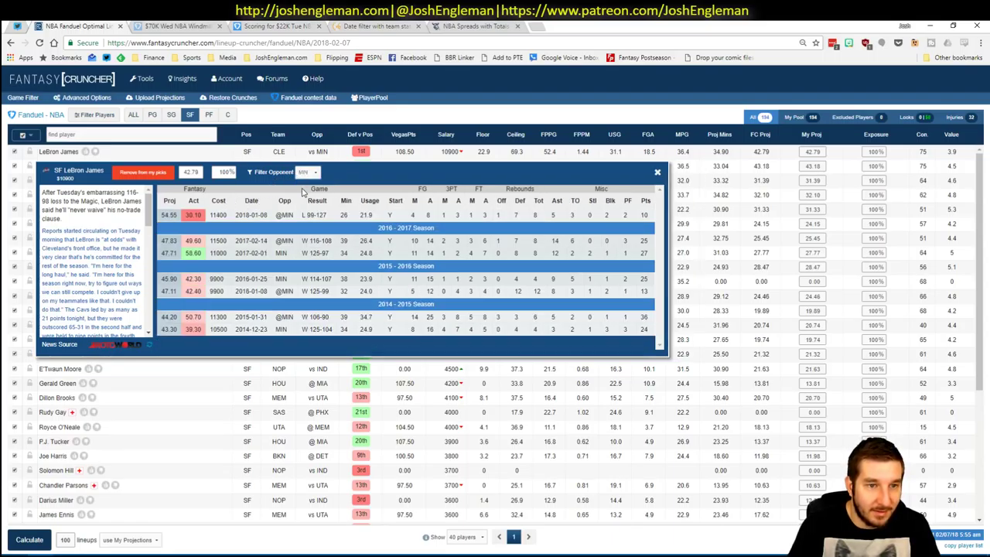
pyautogui.click(656, 173)
pyautogui.hotkey('alt', 'Tab')
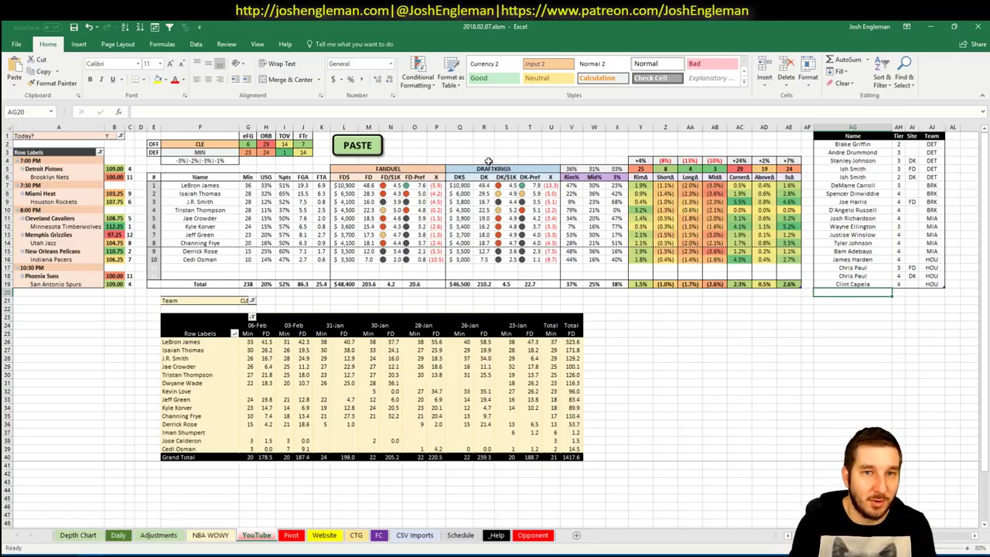
pyautogui.hotkey('alt', 'Tab')
# Step: Copy the fourfactors date-range URL from the Cleaning the Glass forum post and load it
pyautogui.hotkey('ctrl', 'Tab')
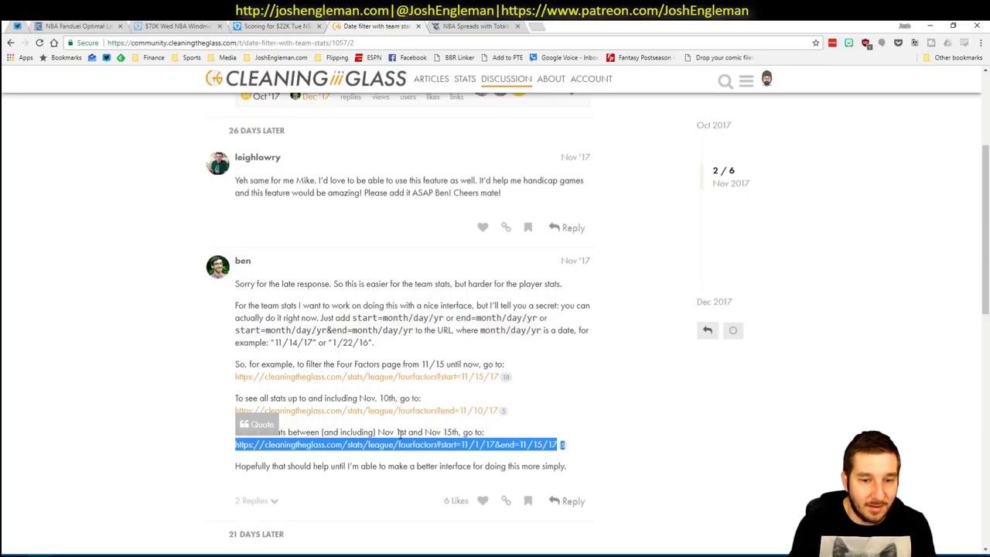
pyautogui.click(397, 446)
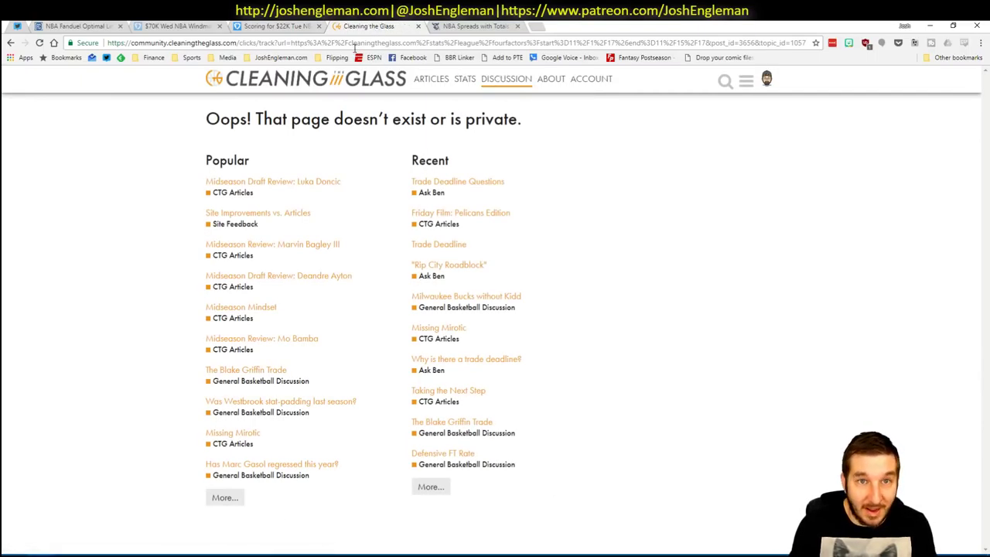
pyautogui.click(10, 42)
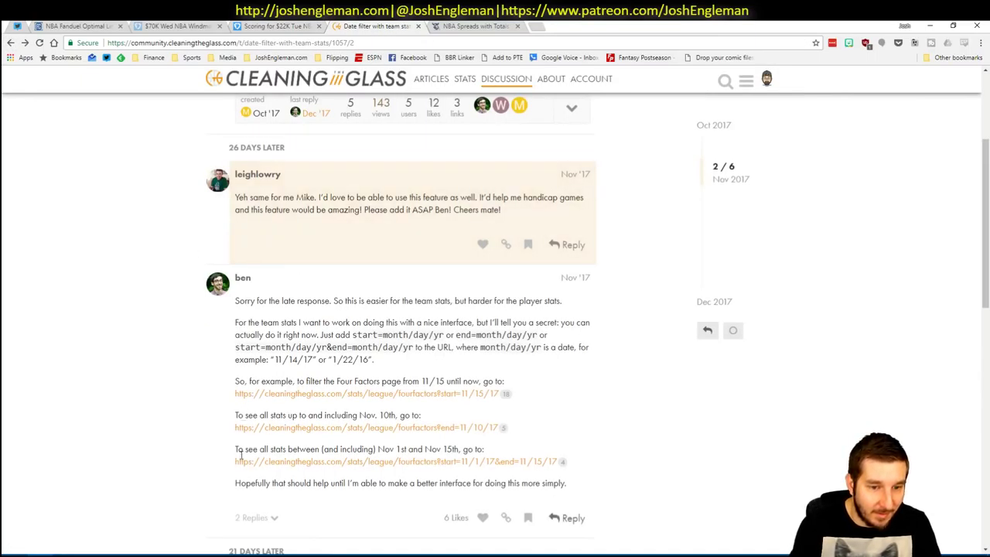
pyautogui.moveTo(235, 461); pyautogui.dragTo(556, 458)
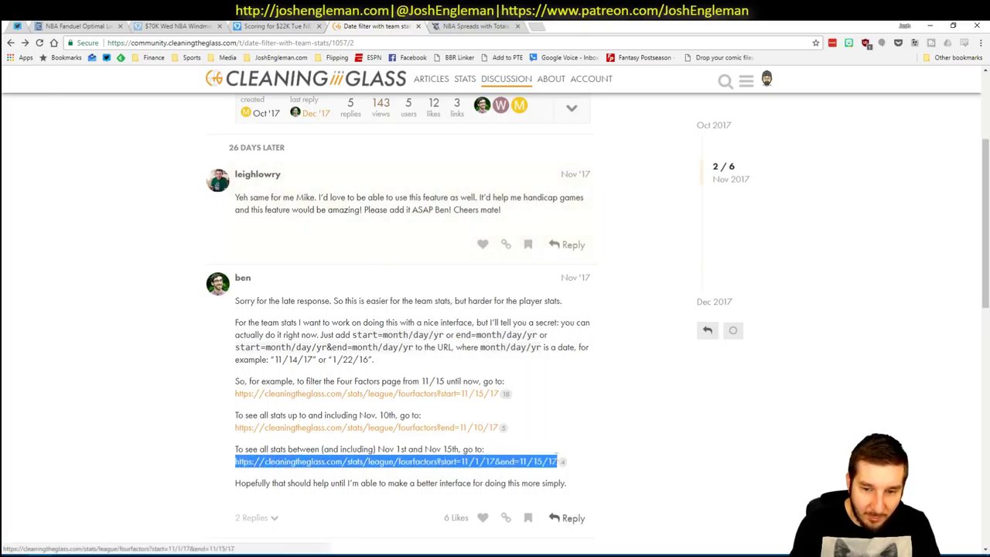
pyautogui.hotkey('ctrl', 'c')
pyautogui.click(394, 42)
pyautogui.hotkey('ctrl', 'v')
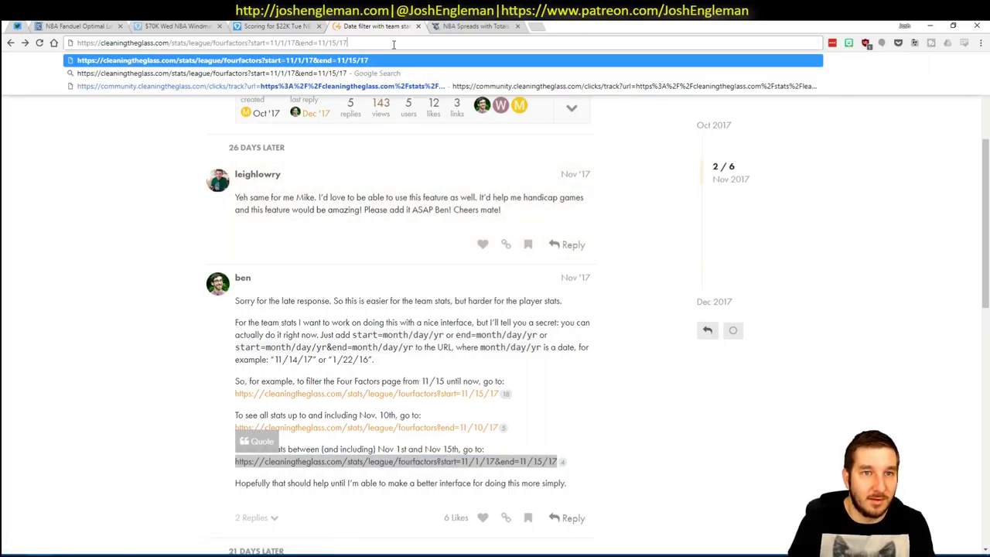
pyautogui.press('Return')
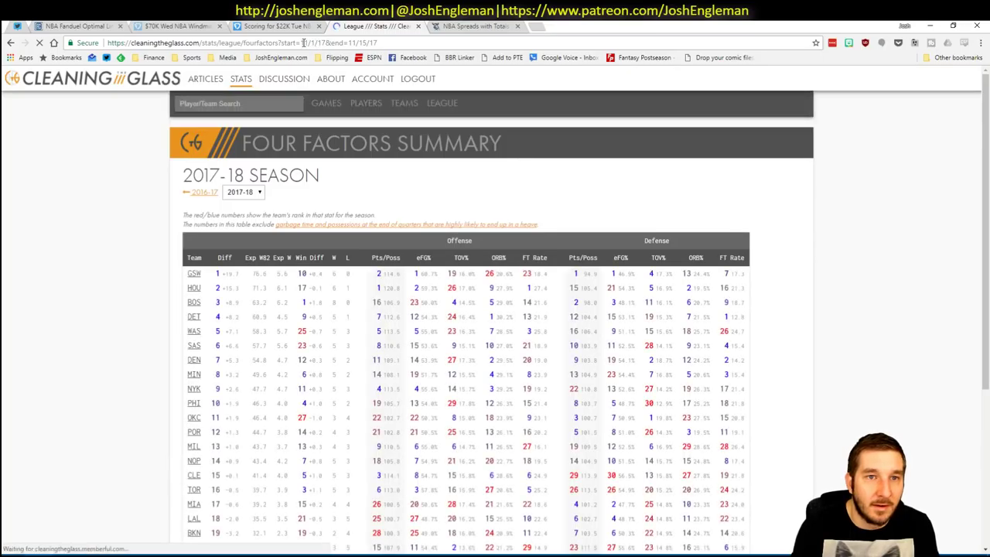
# Step: Edit the URL dates to start 01/01/18 and end 02/06/18, then reload Four Factors
pyautogui.click(304, 43)
pyautogui.write('10')
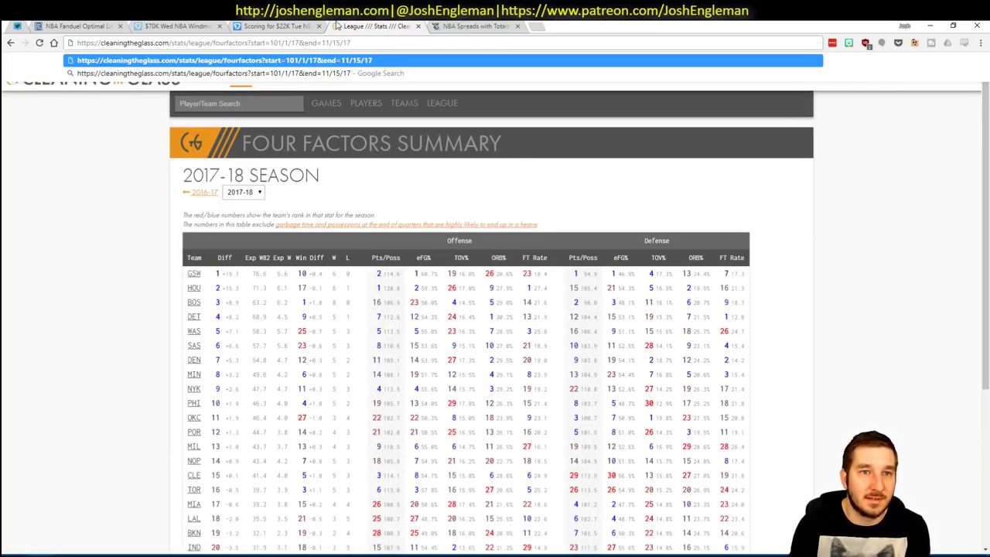
pyautogui.press('BackSpace')
pyautogui.press('BackSpace')
pyautogui.write('01/0')
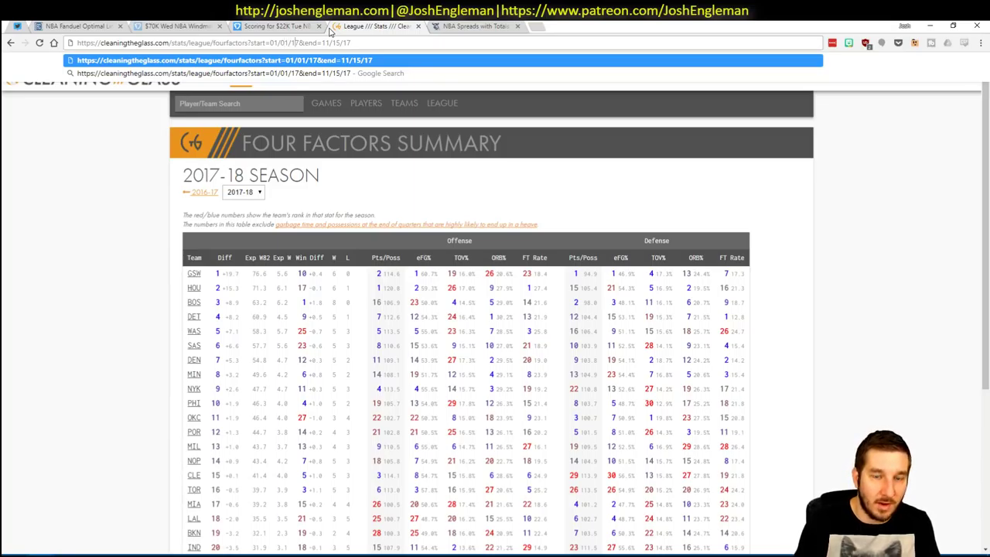
pyautogui.press('BackSpace')
pyautogui.write('8')
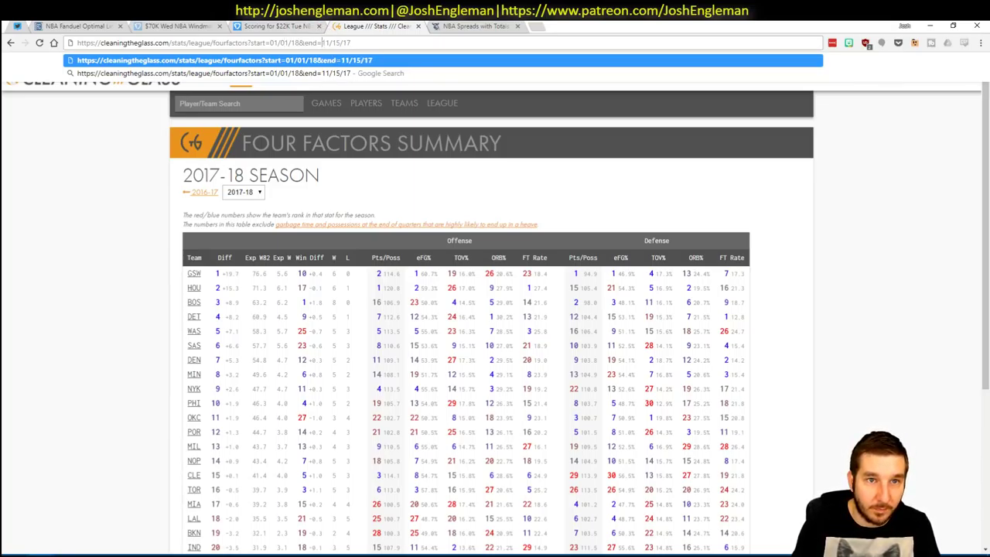
pyautogui.moveTo(323, 42); pyautogui.dragTo(331, 43)
pyautogui.write('02')
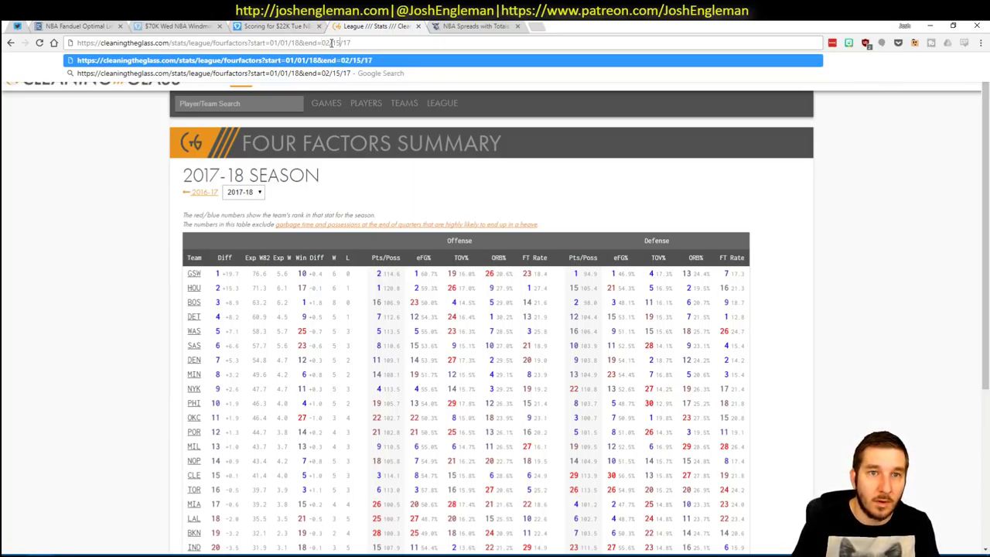
pyautogui.press('BackSpace')
pyautogui.write('06')
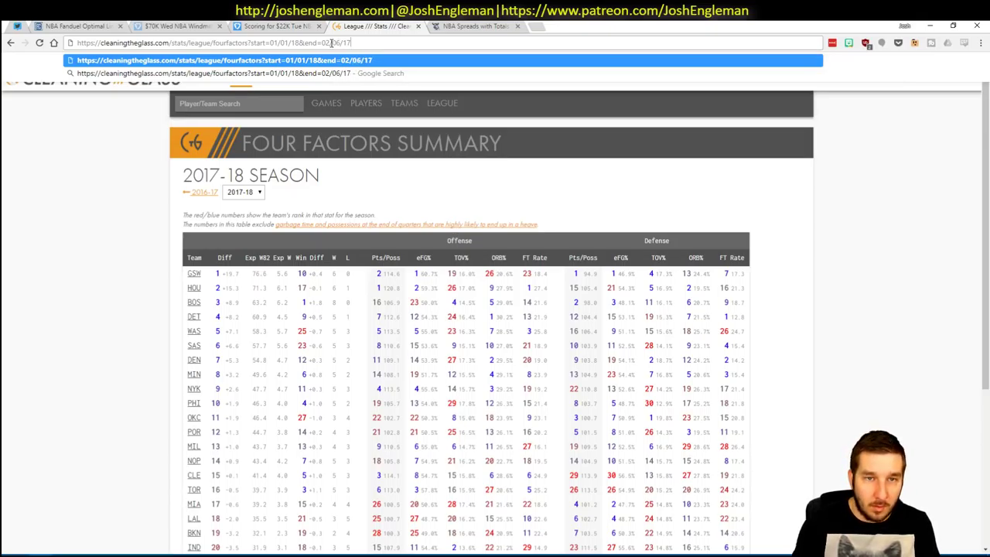
pyautogui.press('BackSpace')
pyautogui.write('8')
pyautogui.press('Return')
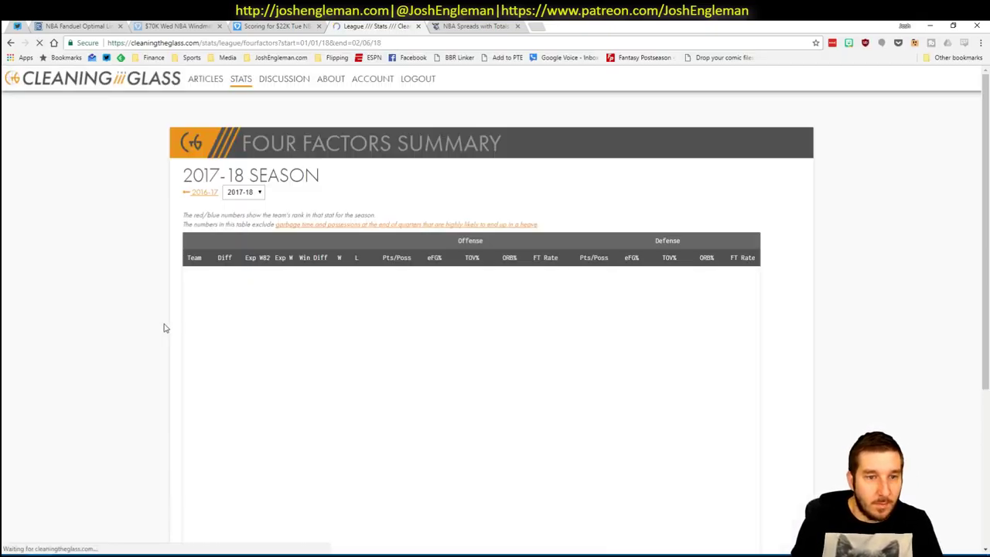
# Step: Review the Four Factors team stats, glance at the Excel workbook, and return to the browser
pyautogui.scroll(-3, 143, 306)
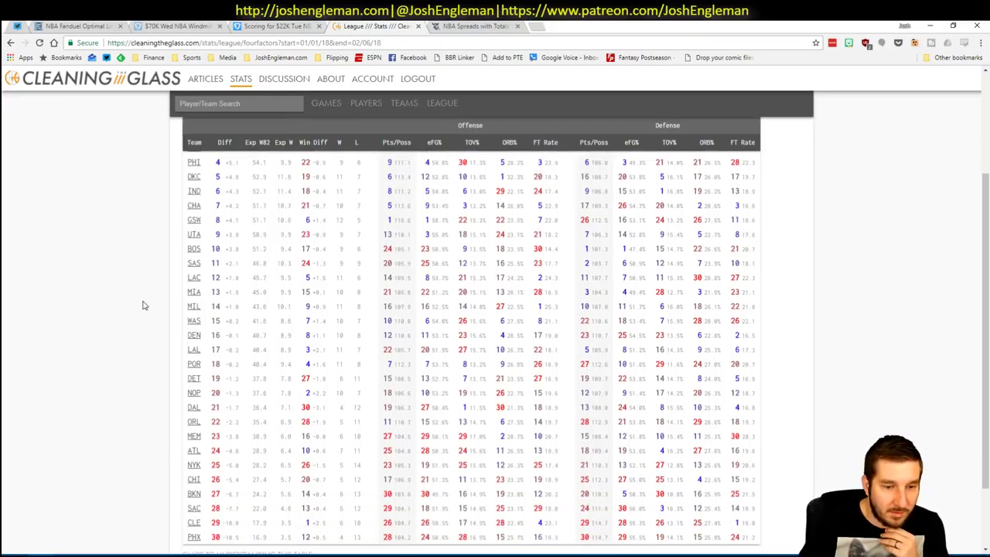
pyautogui.scroll(3, 214, 504)
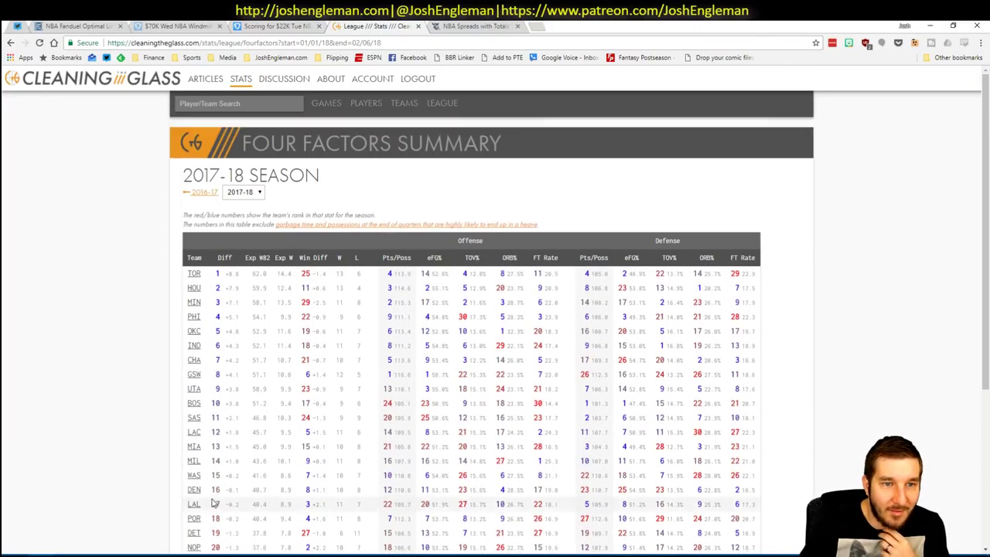
pyautogui.scroll(-4, 214, 503)
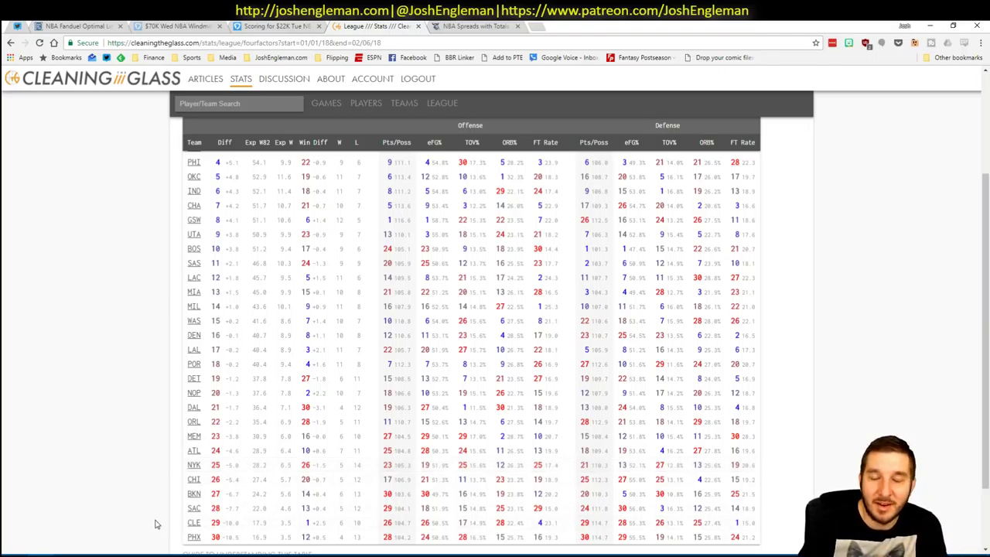
pyautogui.scroll(1, 91, 435)
pyautogui.scroll(-1, 94, 434)
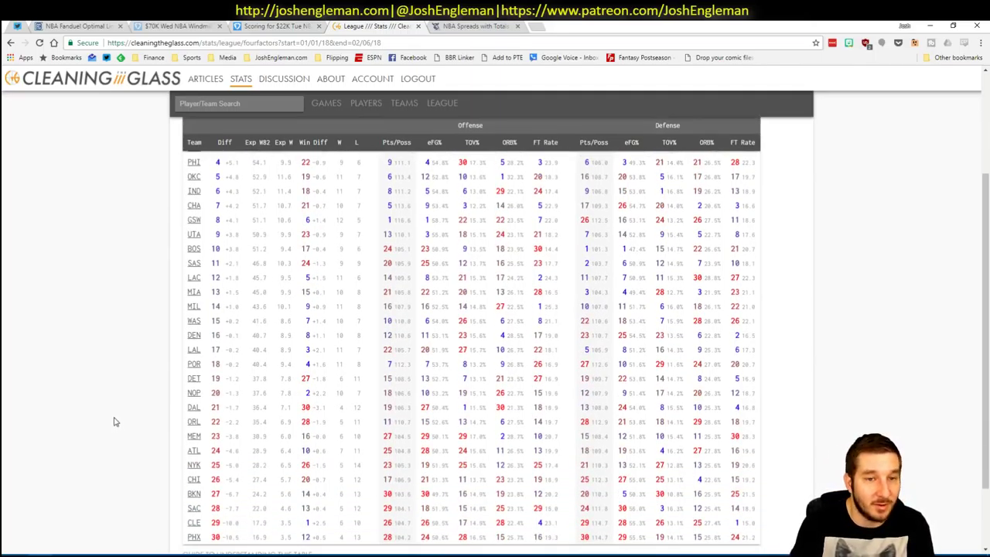
pyautogui.hotkey('alt', 'Tab')
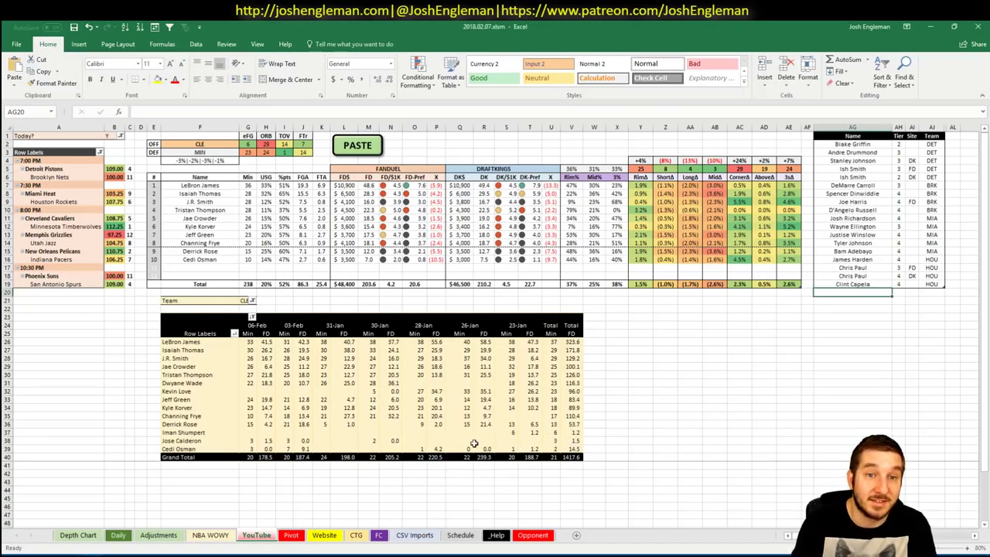
pyautogui.click(663, 317)
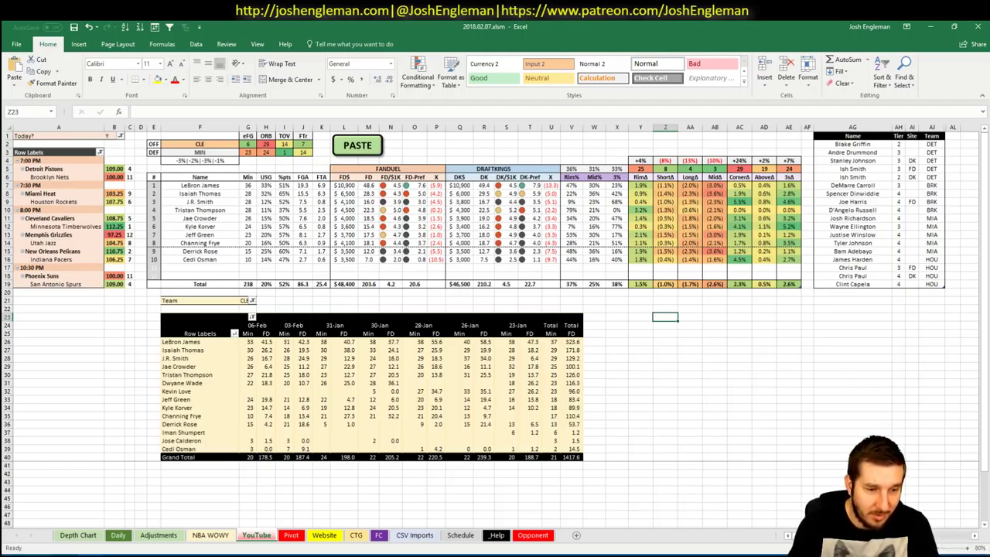
pyautogui.hotkey('alt', 'Tab')
# Step: Search Google for 'nba trade deadline' and skim the results before returning to Excel
pyautogui.click(476, 25)
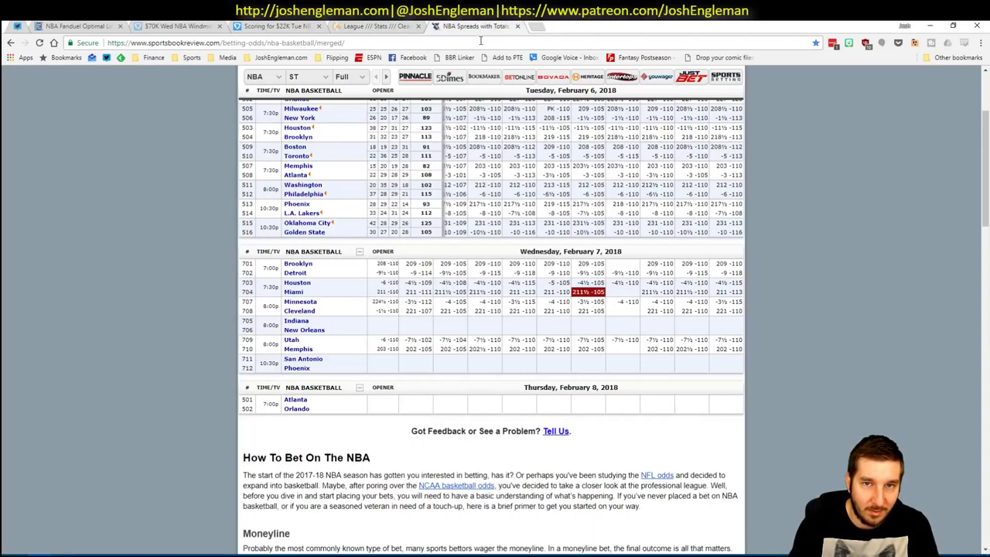
pyautogui.click(480, 43)
pyautogui.write('nba trade de')
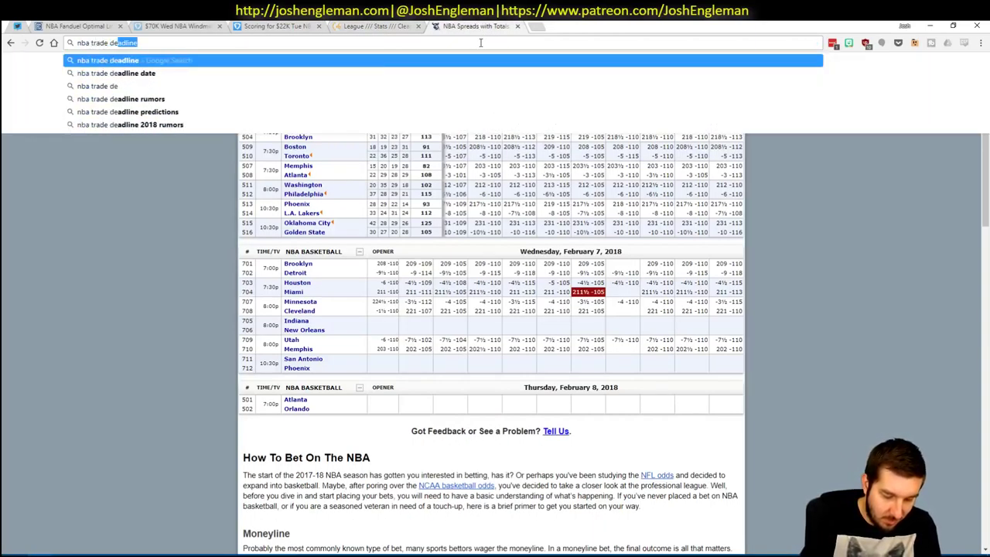
pyautogui.write('adline')
pyautogui.press('Return')
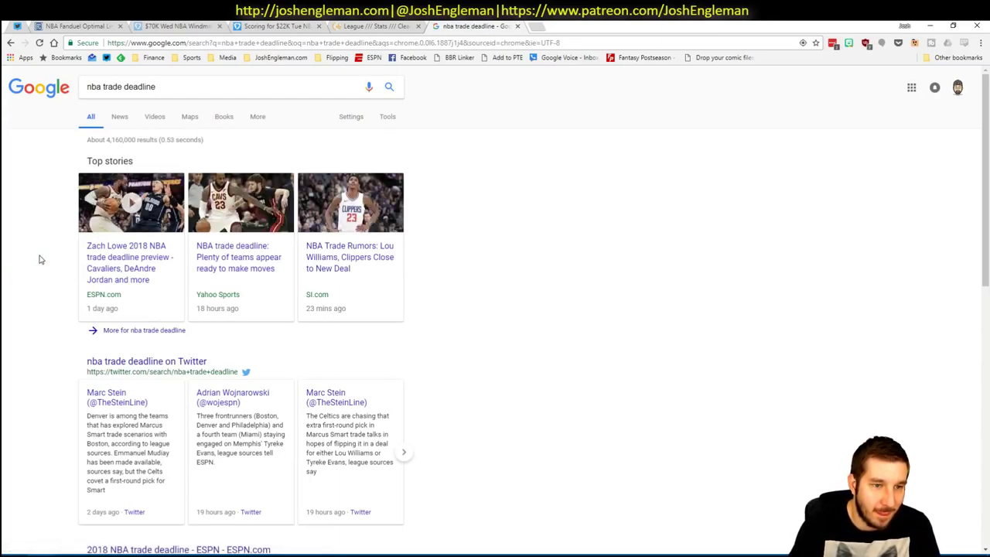
pyautogui.scroll(-4, 39, 259)
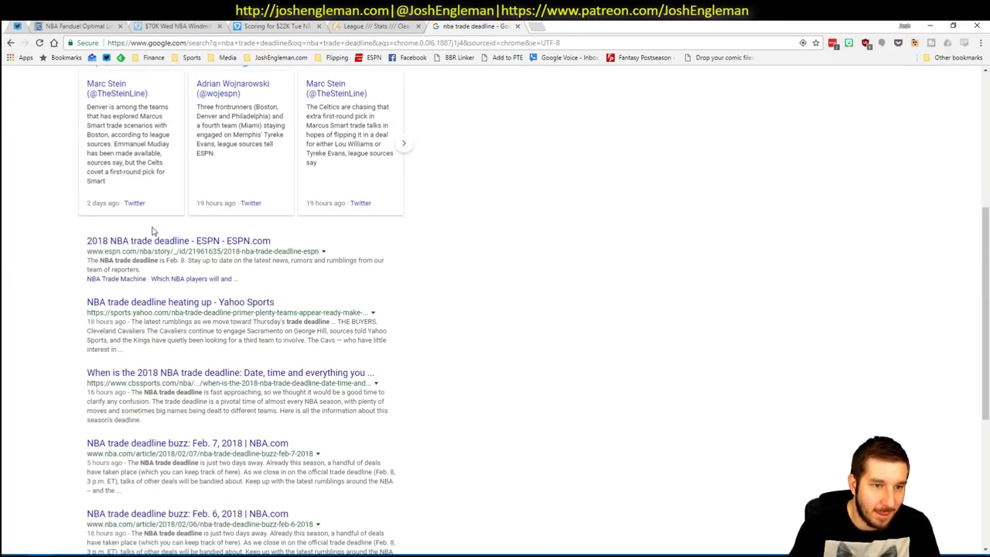
pyautogui.hotkey('alt', 'Tab')
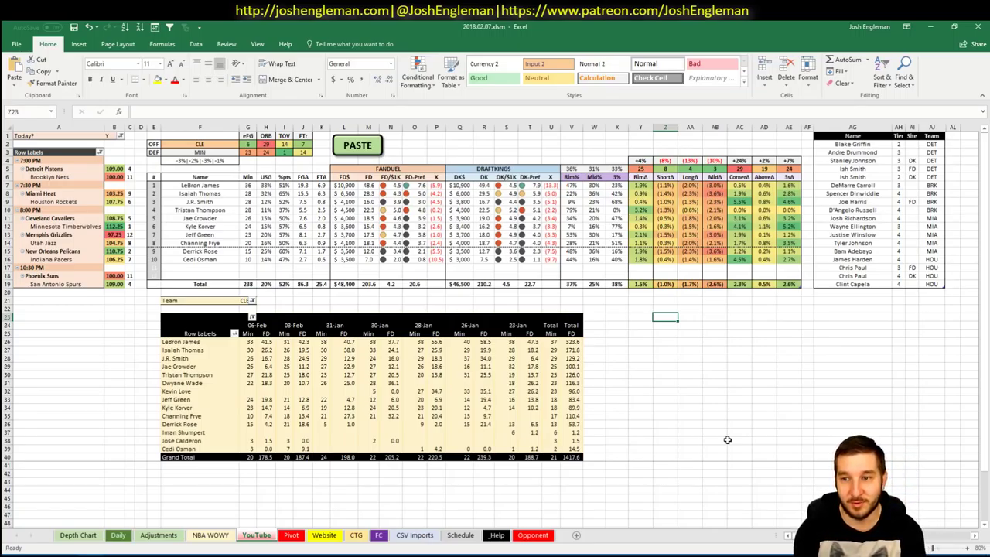
# Step: Add LeBron James to the name list in AG20 with tier 3
pyautogui.click(855, 293)
pyautogui.write('LeBron James')
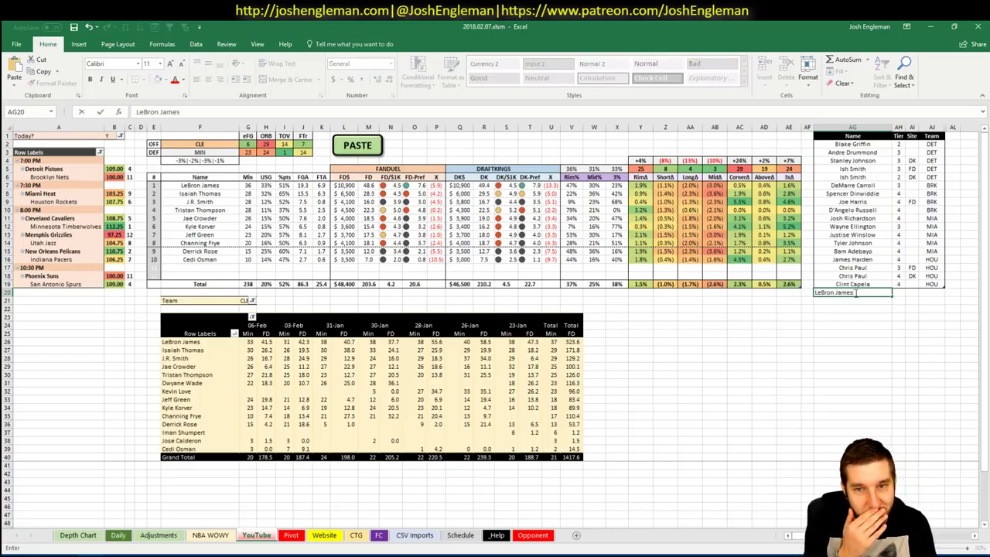
pyautogui.press('Return')
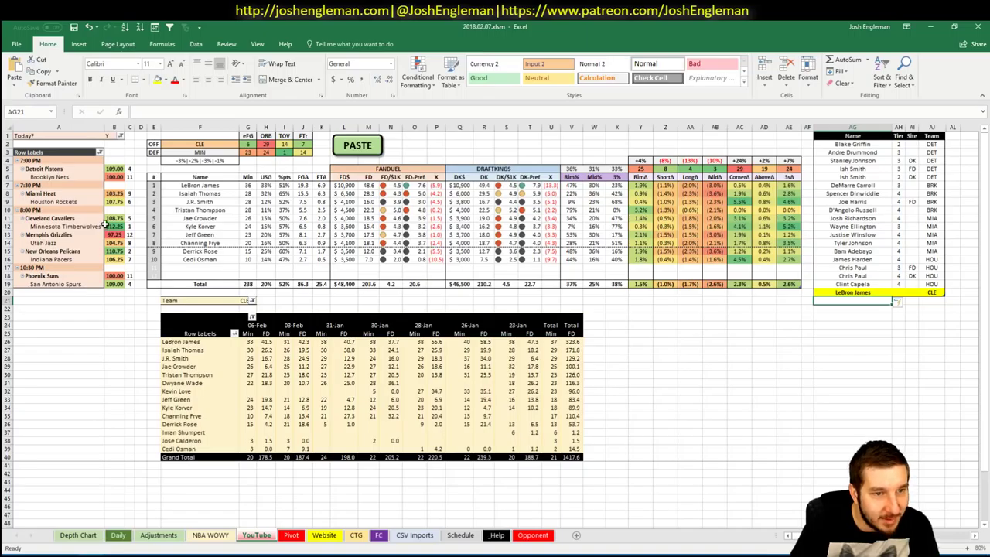
pyautogui.click(897, 292)
pyautogui.write('3')
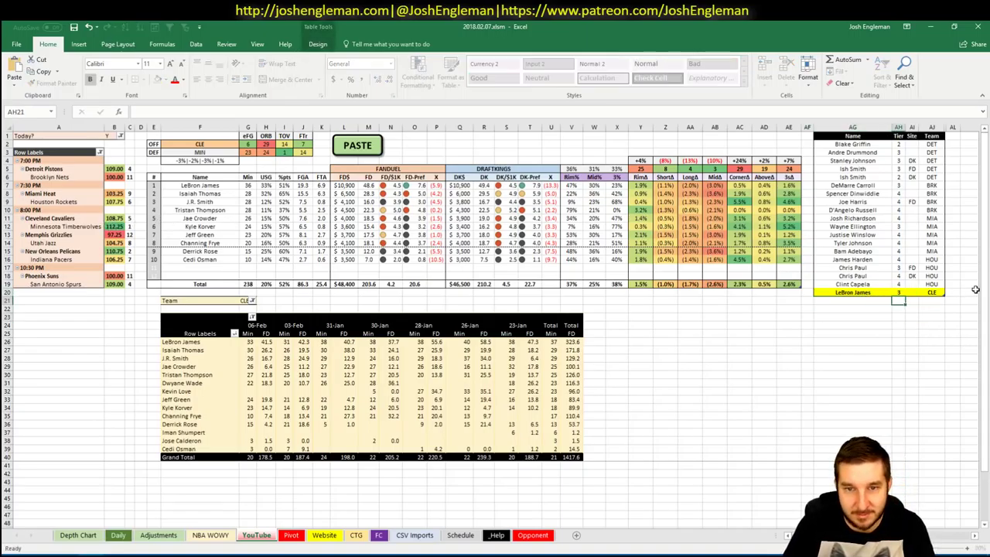
pyautogui.press('Return')
pyautogui.press('Left')
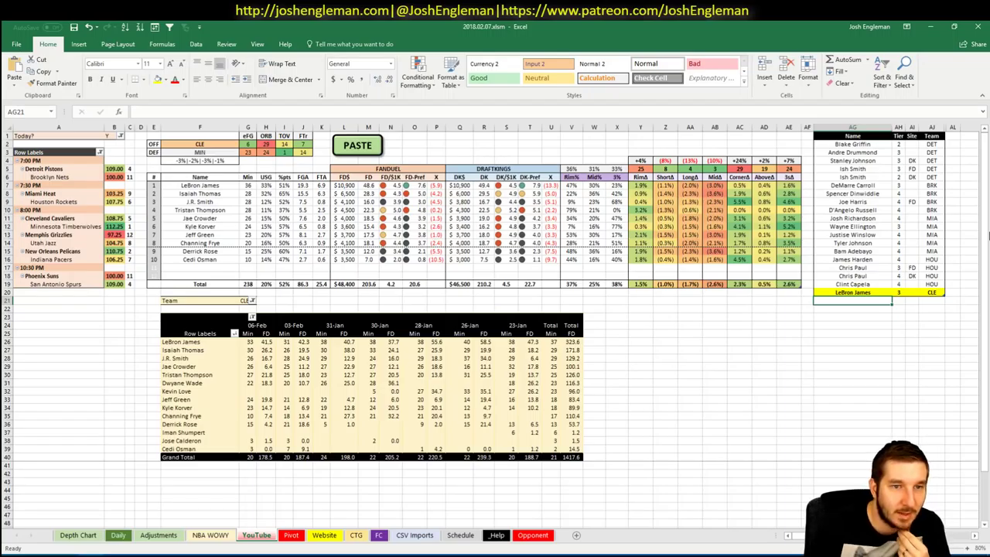
# Step: Review Cleveland's 2017-18 player stats and Tristan Thompson's page on Cleaning the Glass
pyautogui.hotkey('alt', 'Tab')
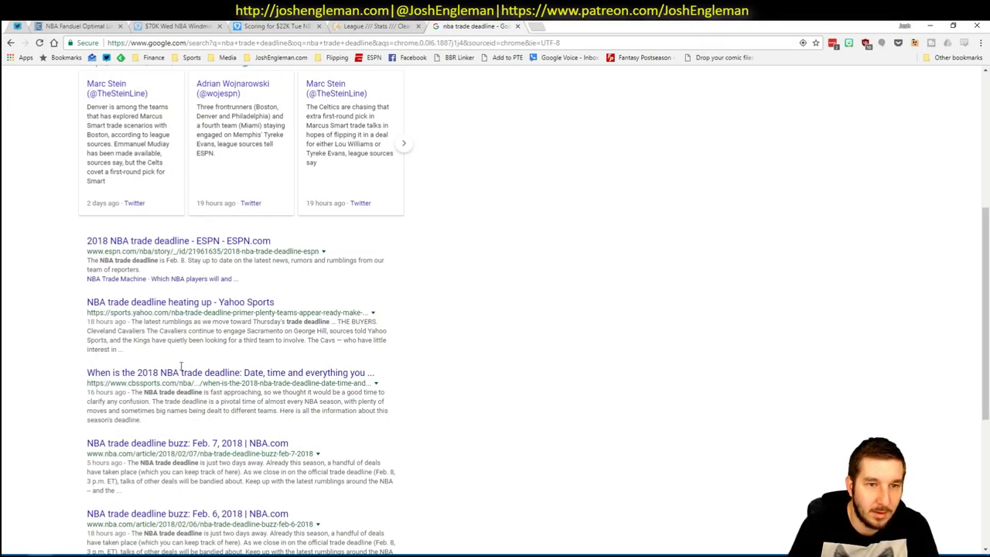
pyautogui.hotkey('ctrl', 'shift', 'Tab')
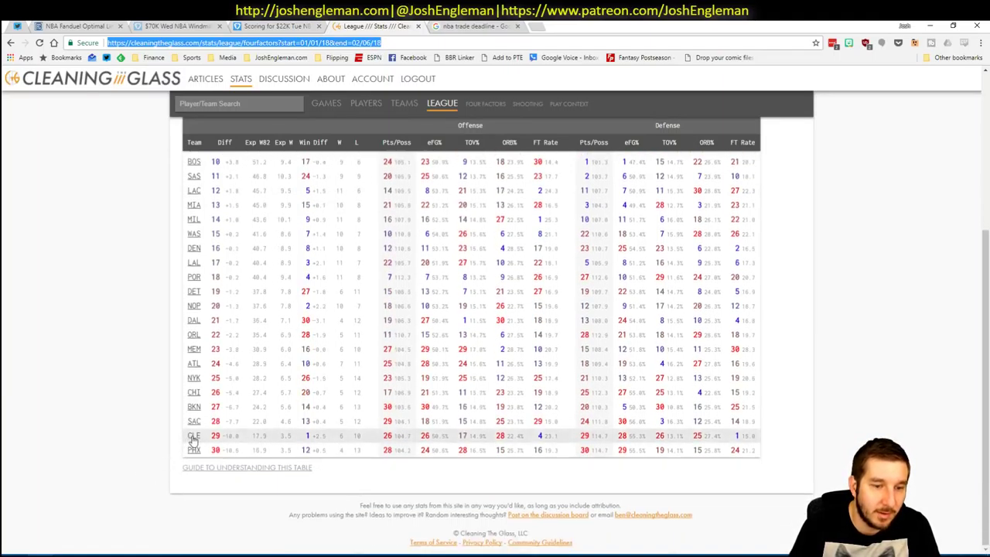
pyautogui.click(193, 436)
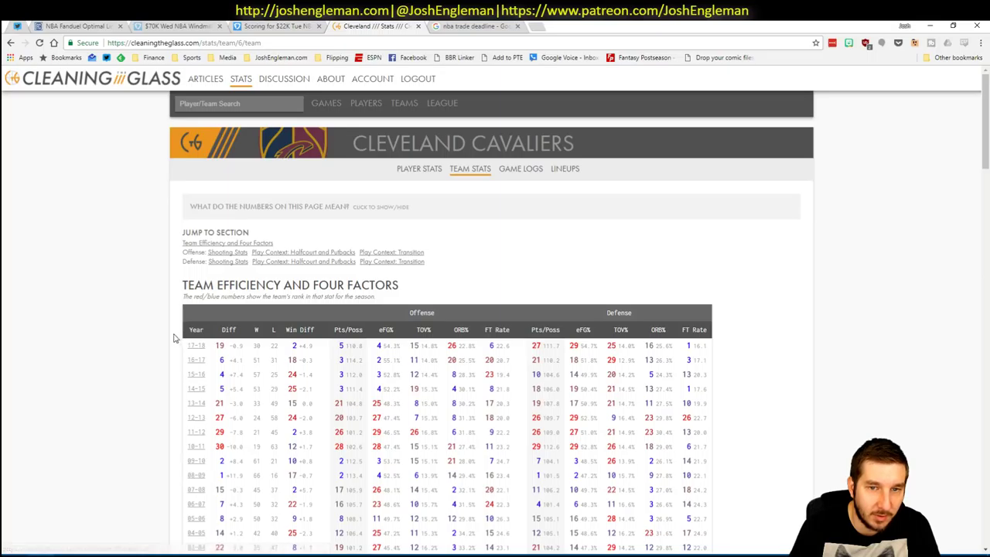
pyautogui.click(417, 168)
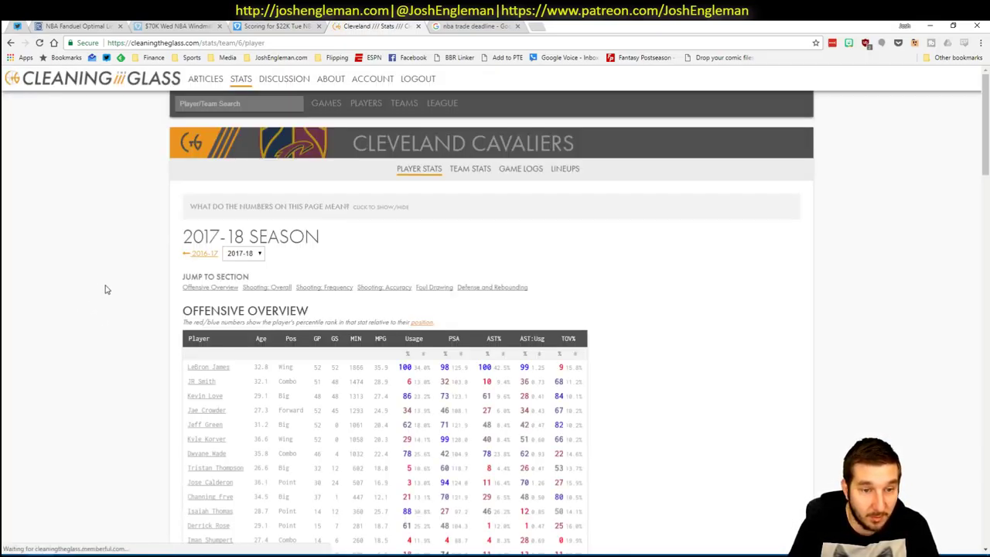
pyautogui.scroll(-1, 107, 290)
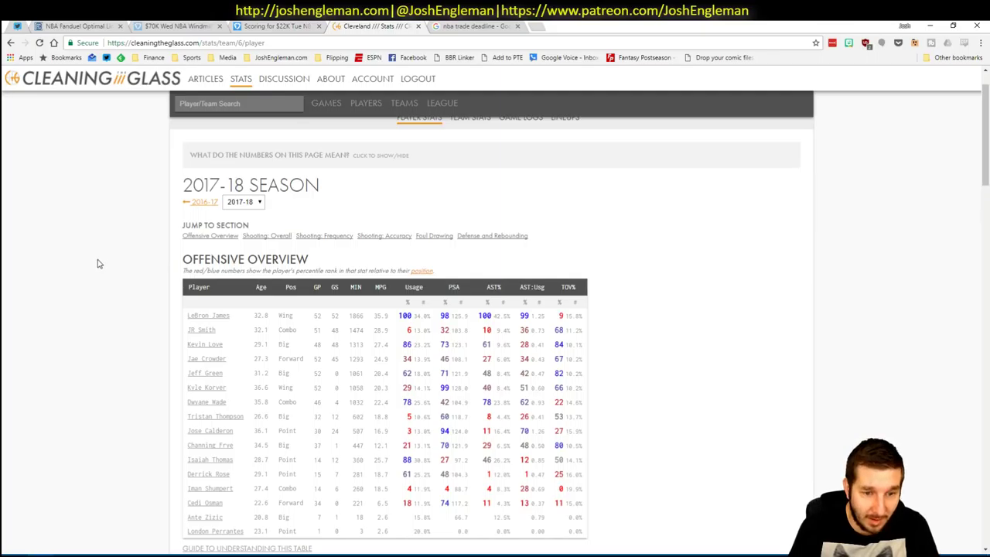
pyautogui.scroll(-20, 98, 264)
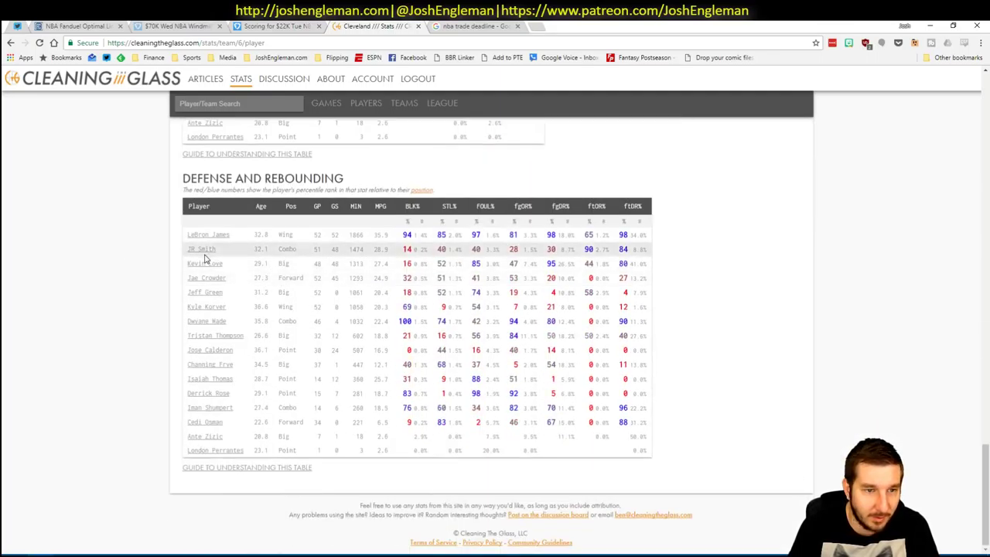
pyautogui.click(211, 338)
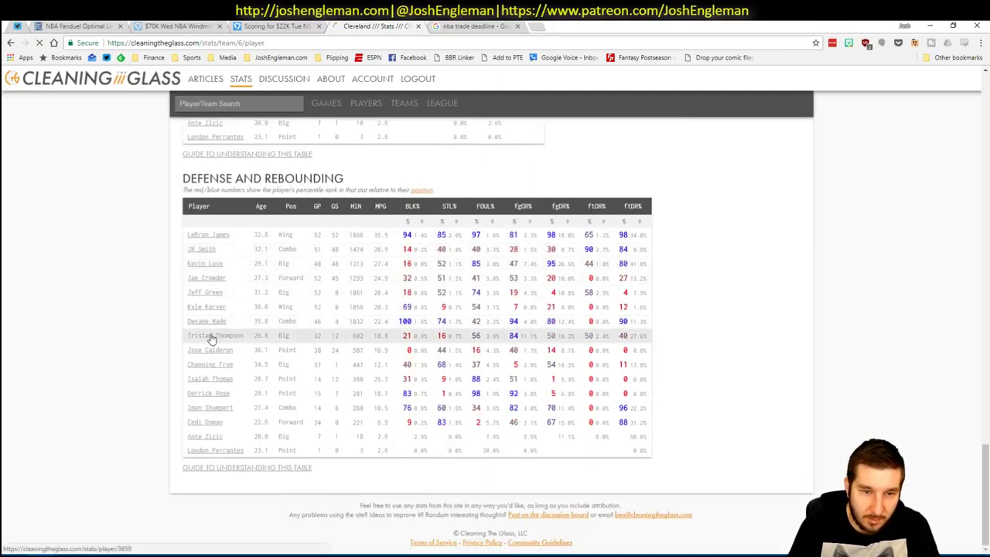
pyautogui.scroll(-15, 155, 302)
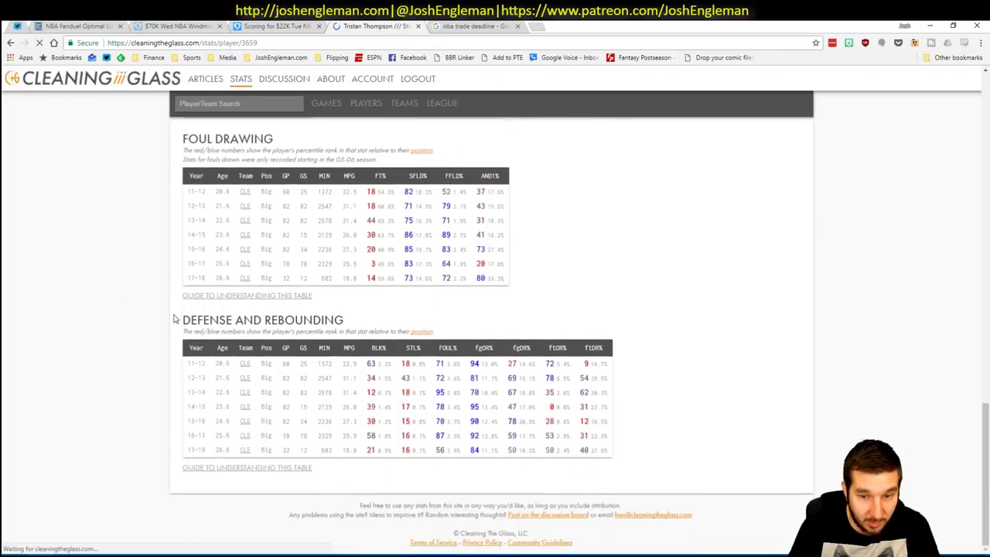
pyautogui.hotkey('alt', 'Tab')
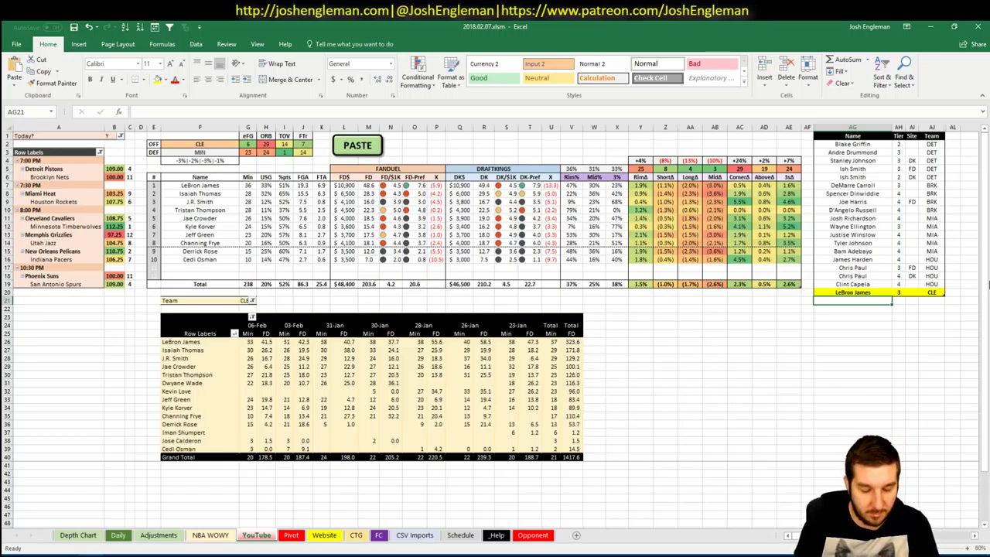
# Step: Add Tristan Thompson and Jeff Green to the name list, then begin changing the offense team to MIN
pyautogui.write('Tristan')
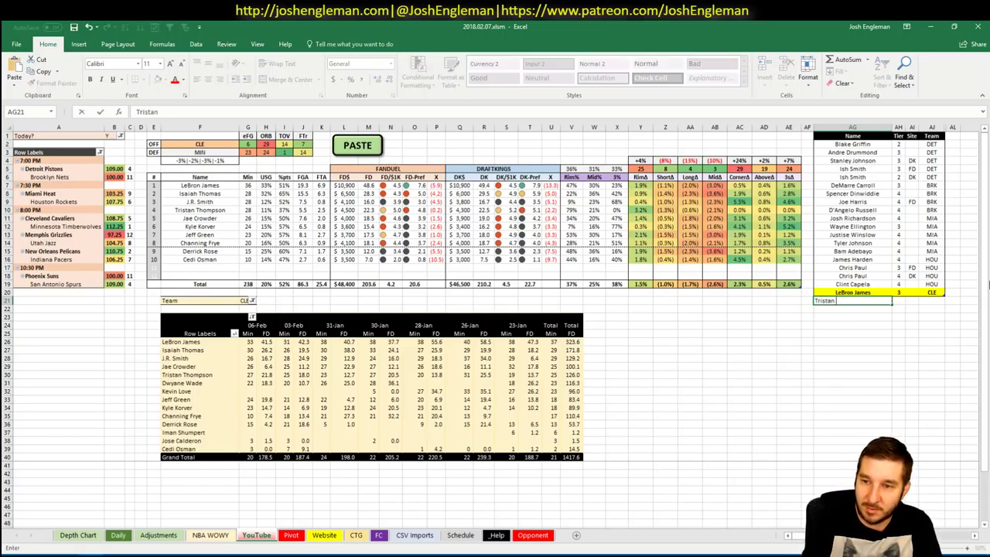
pyautogui.write(' Th')
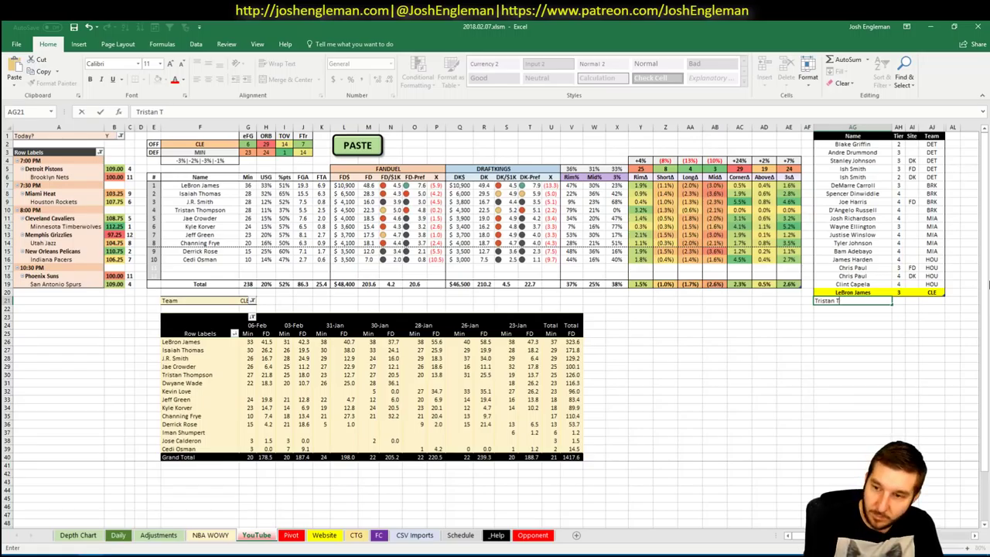
pyautogui.write('ompson')
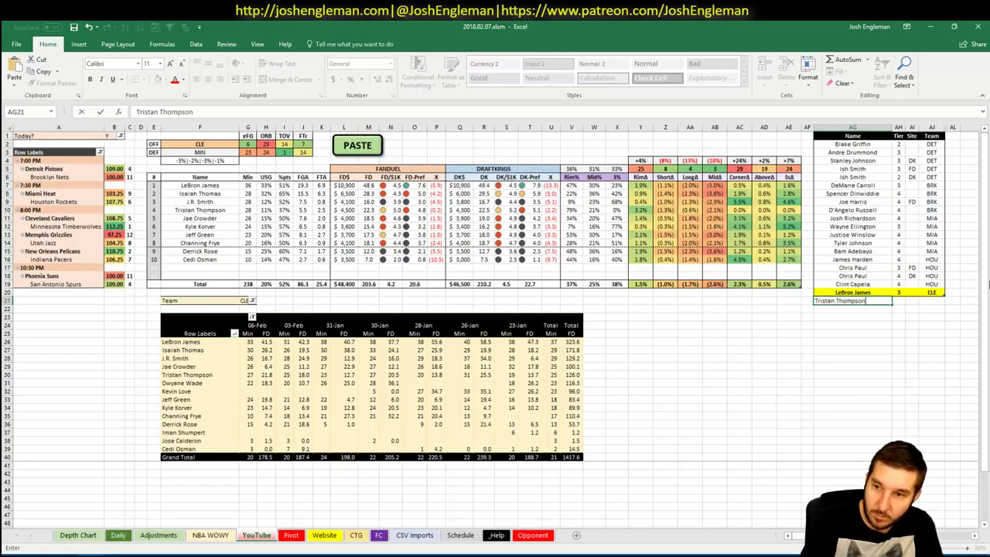
pyautogui.press('Return')
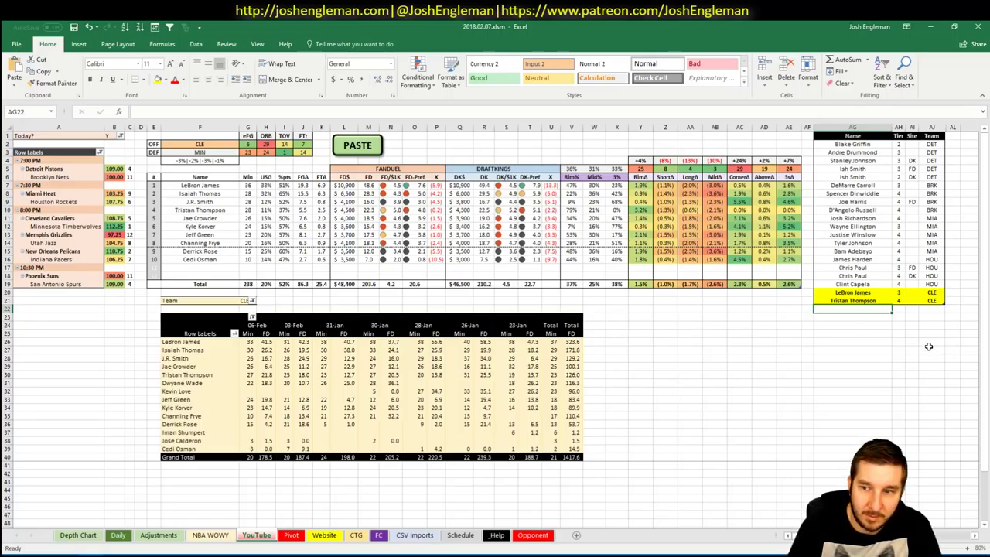
pyautogui.write('Jeff Green')
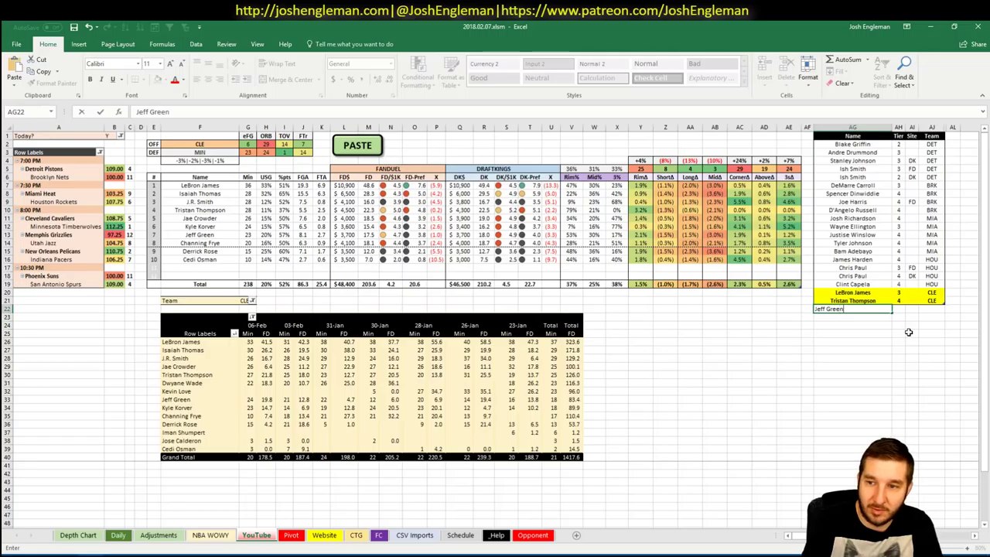
pyautogui.press('Return')
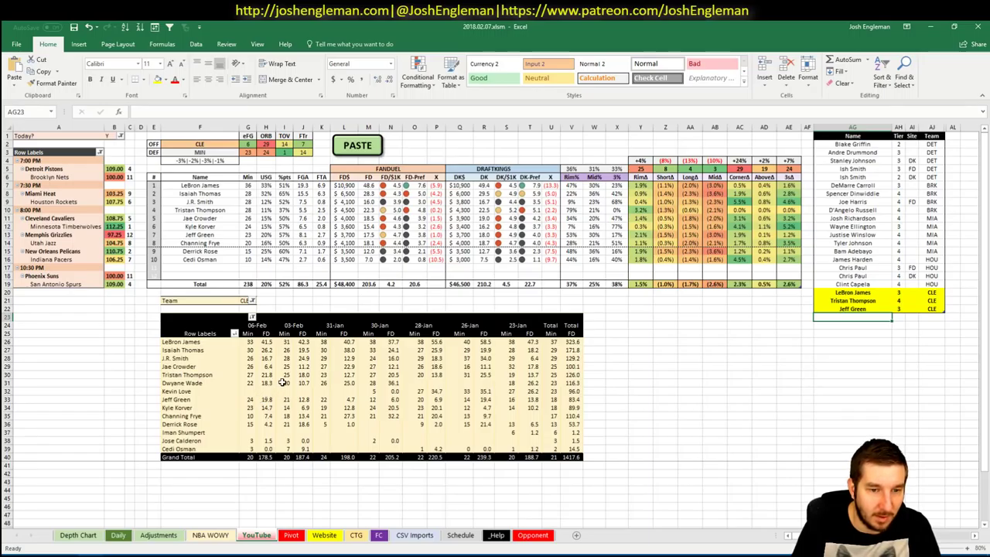
pyautogui.click(222, 144)
pyautogui.write('MIN')
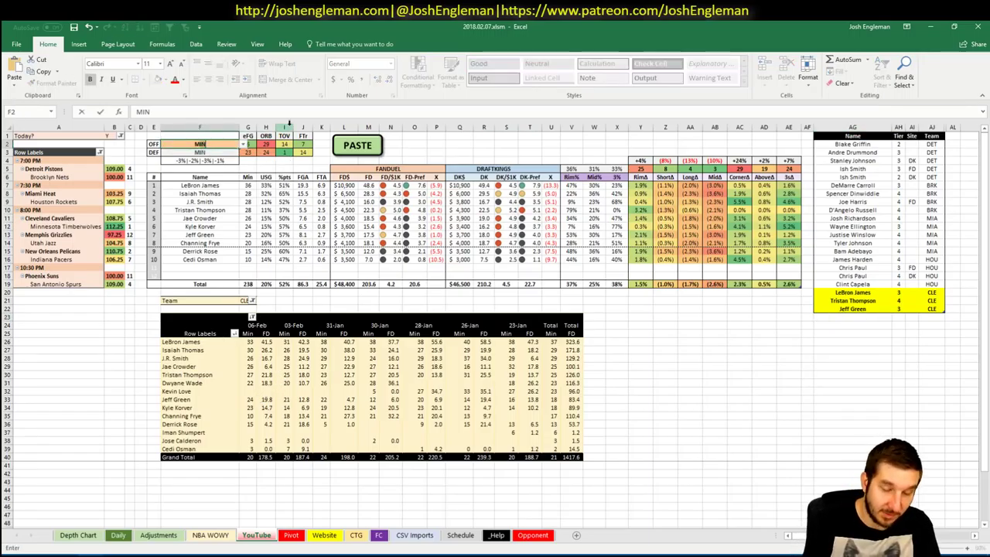
# Step: Set the featured team and the pivot table's Team filter to MIN
pyautogui.press('Return')
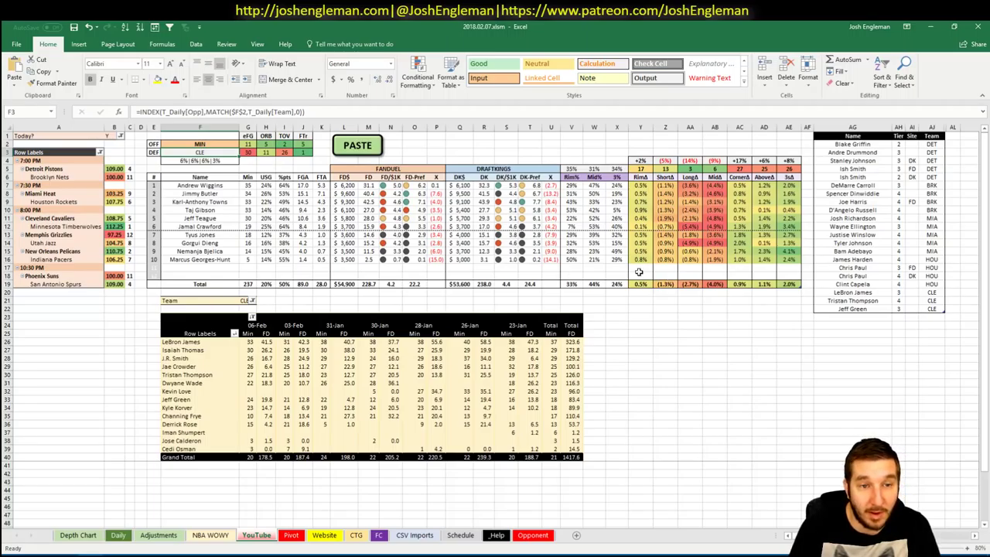
pyautogui.click(761, 300)
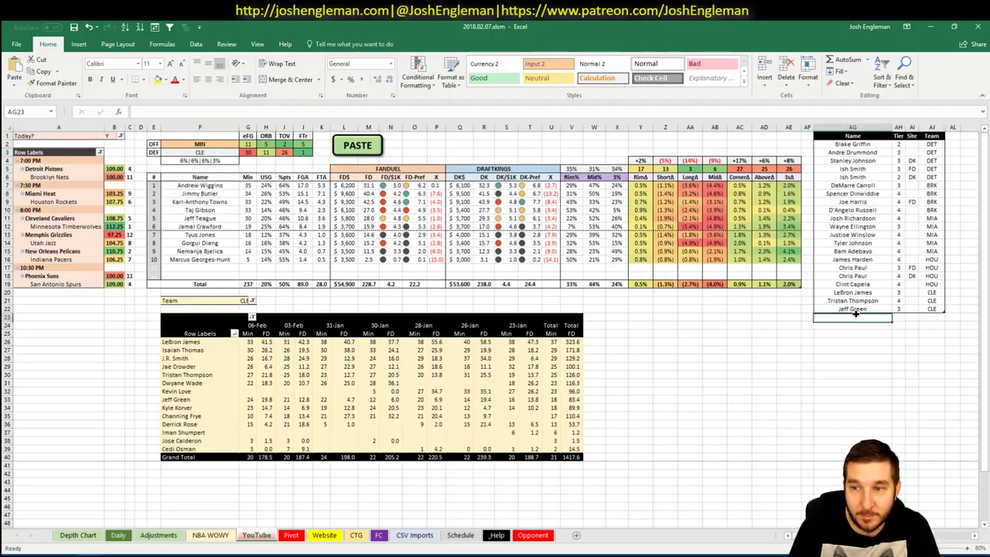
pyautogui.click(855, 317)
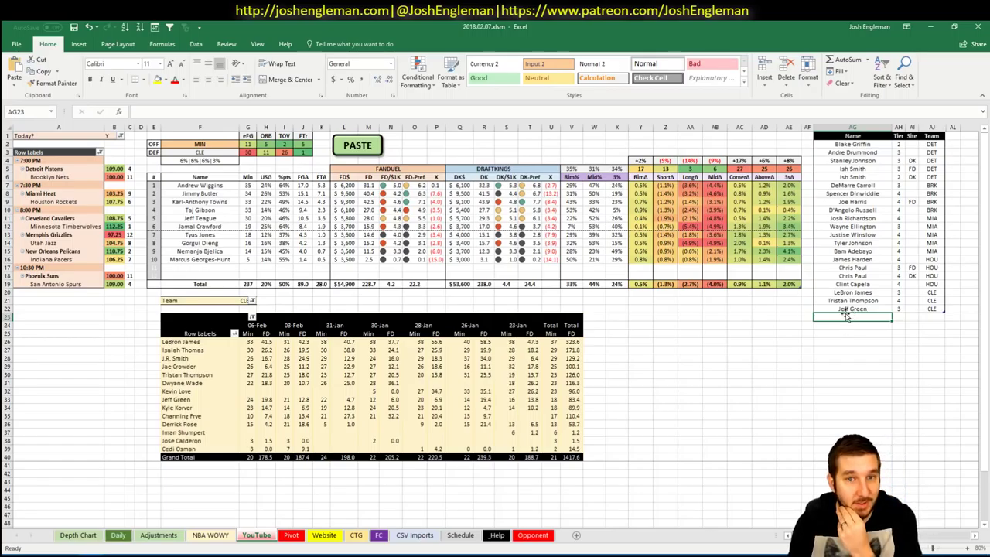
pyautogui.click(245, 301)
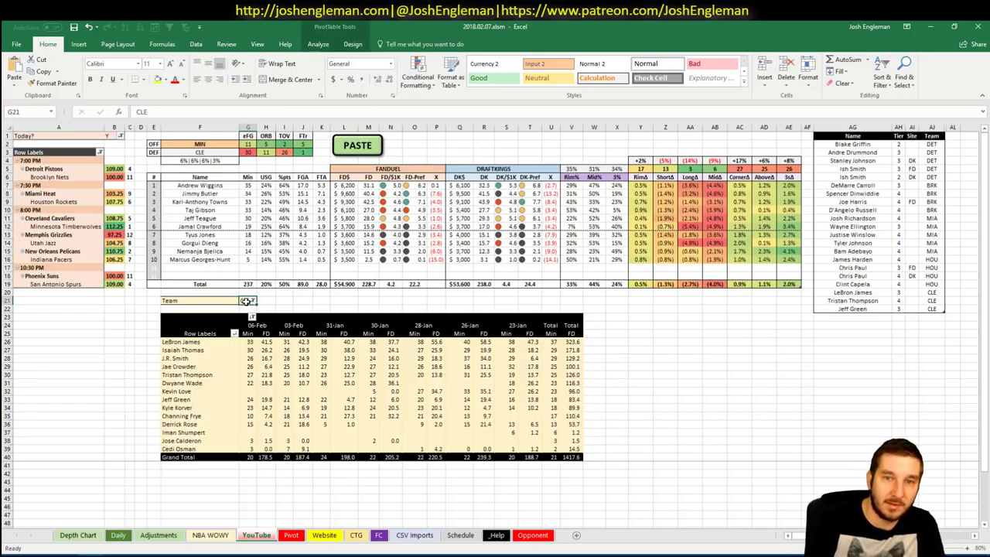
pyautogui.write('MIN')
pyautogui.press('Return')
# Step: Add Andrew Wiggins to the tier list at tier 3 and enter Jimmy Butler below
pyautogui.click(867, 316)
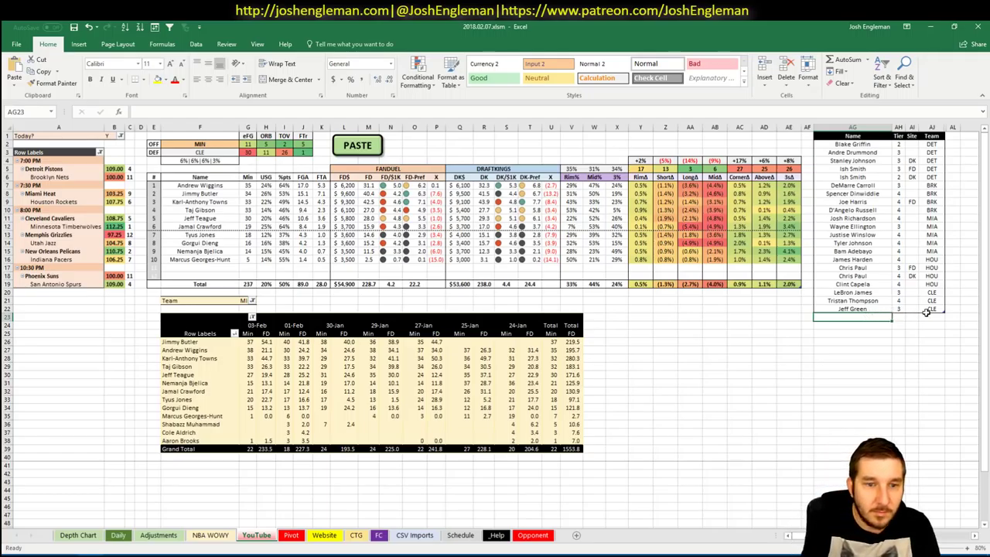
pyautogui.write('Andrew')
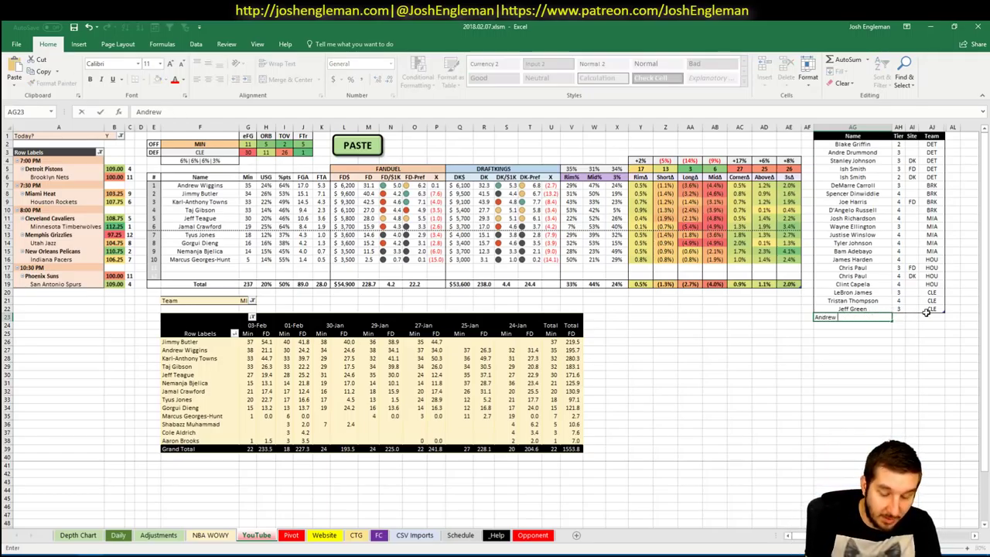
pyautogui.write(' Wiggins')
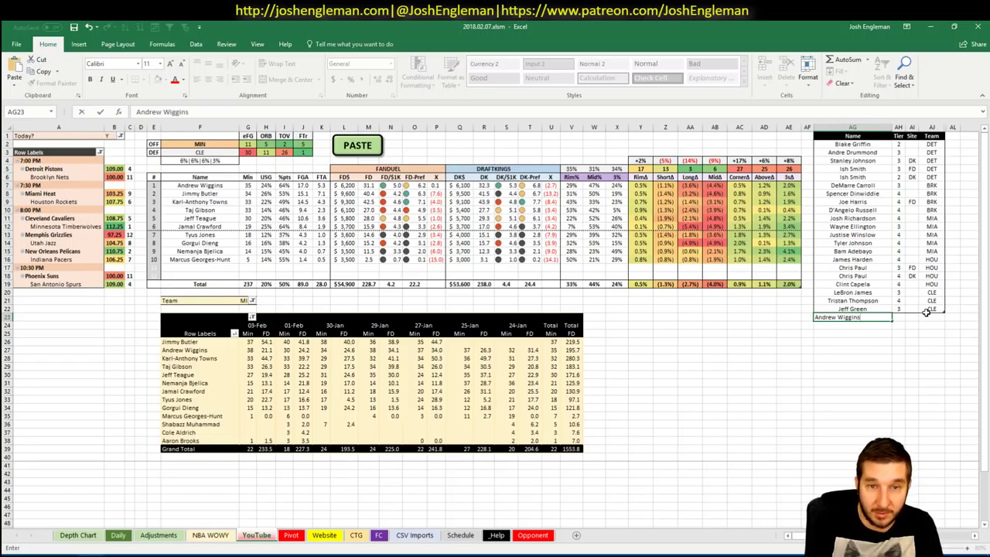
pyautogui.press('Tab')
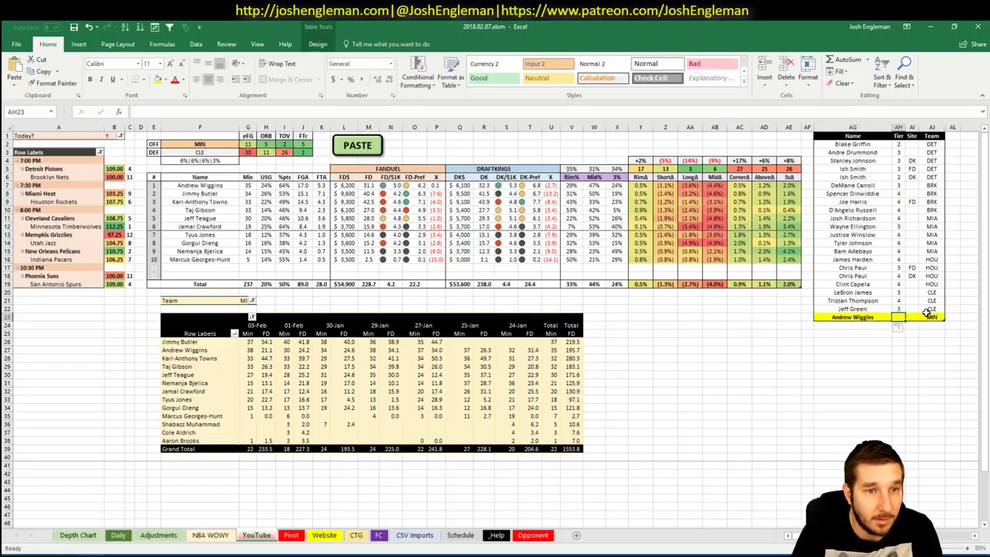
pyautogui.write('3')
pyautogui.press('Return')
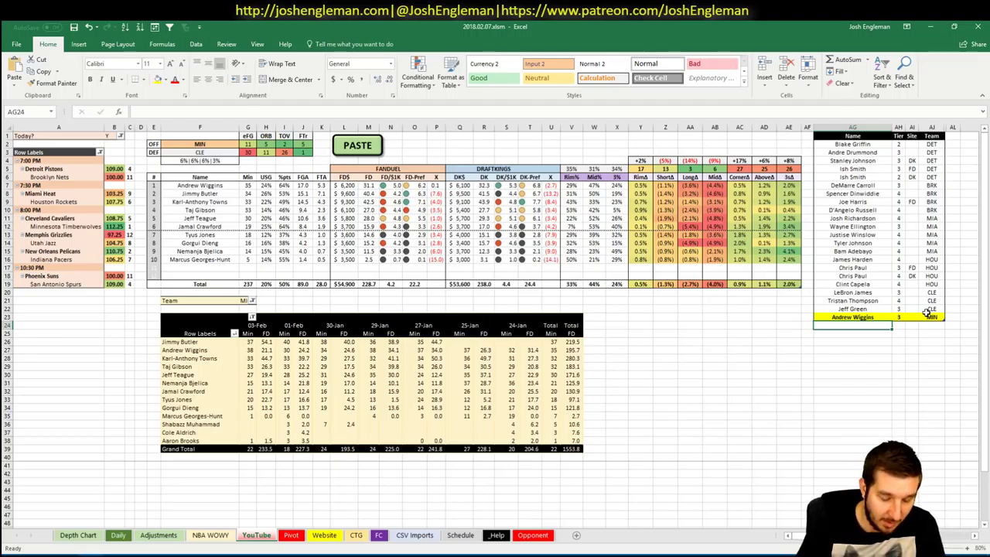
pyautogui.write('Jimmy')
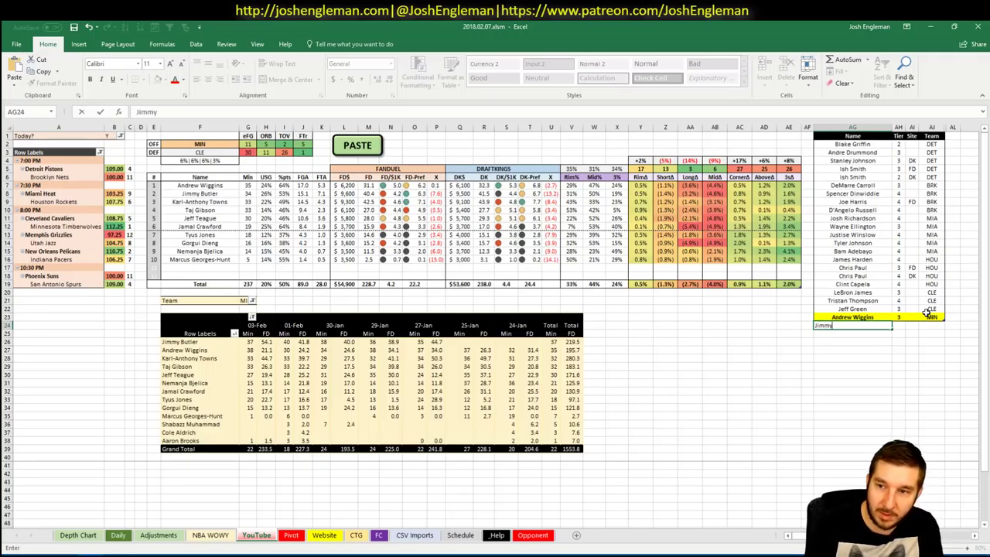
pyautogui.write(' Butler')
# Step: Check Jimmy Butler's Fantasy Cruncher game log against CLE, then return to Excel
pyautogui.hotkey('alt', 'Tab')
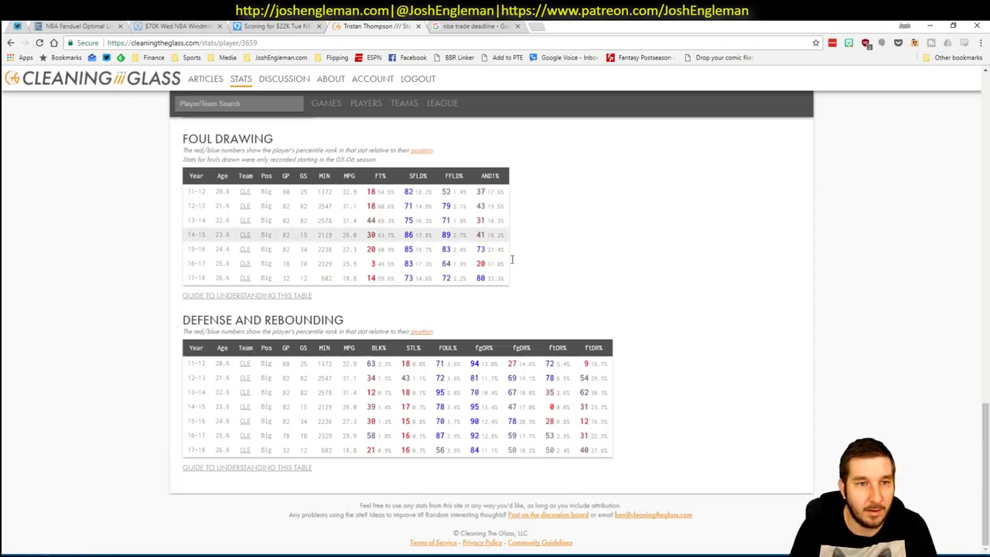
pyautogui.click(100, 24)
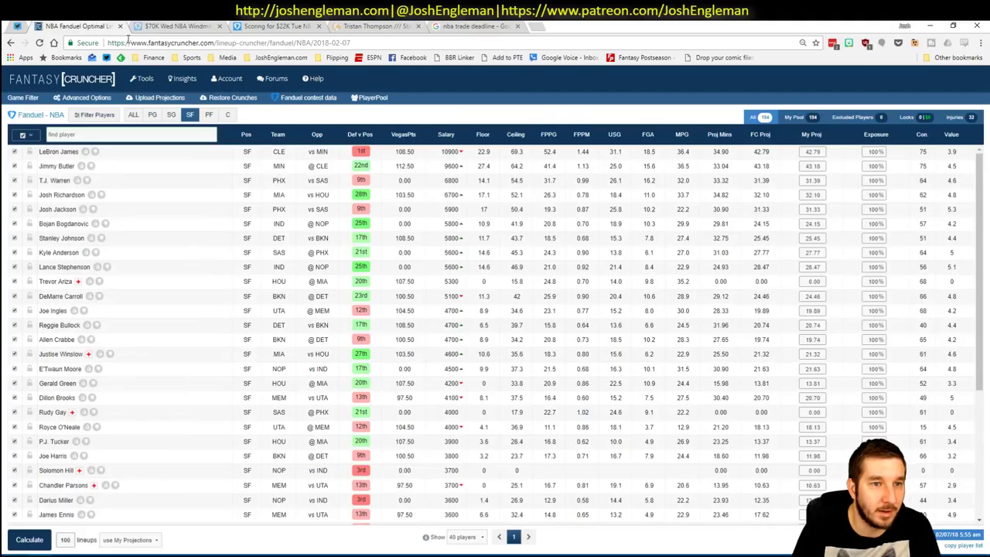
pyautogui.click(57, 167)
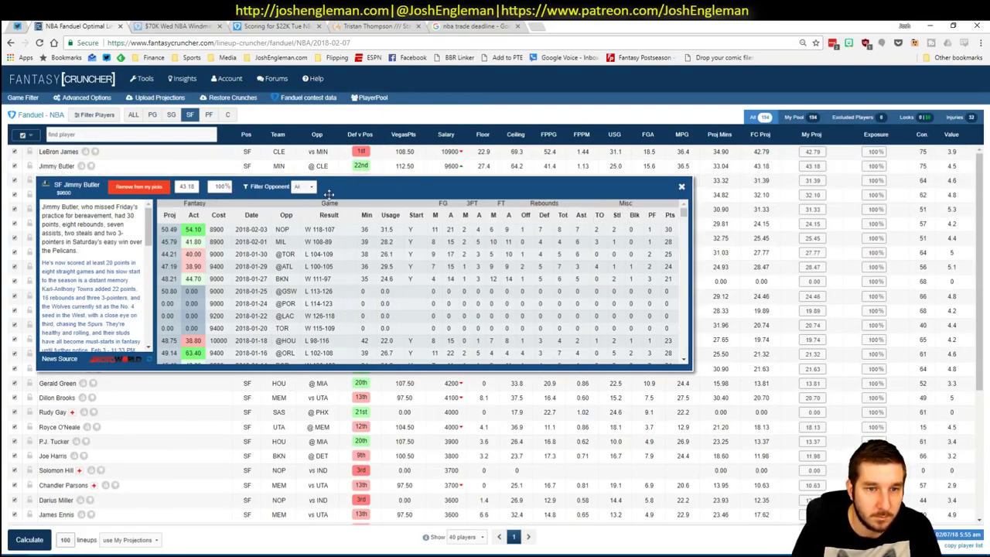
pyautogui.click(305, 186)
pyautogui.click(298, 199)
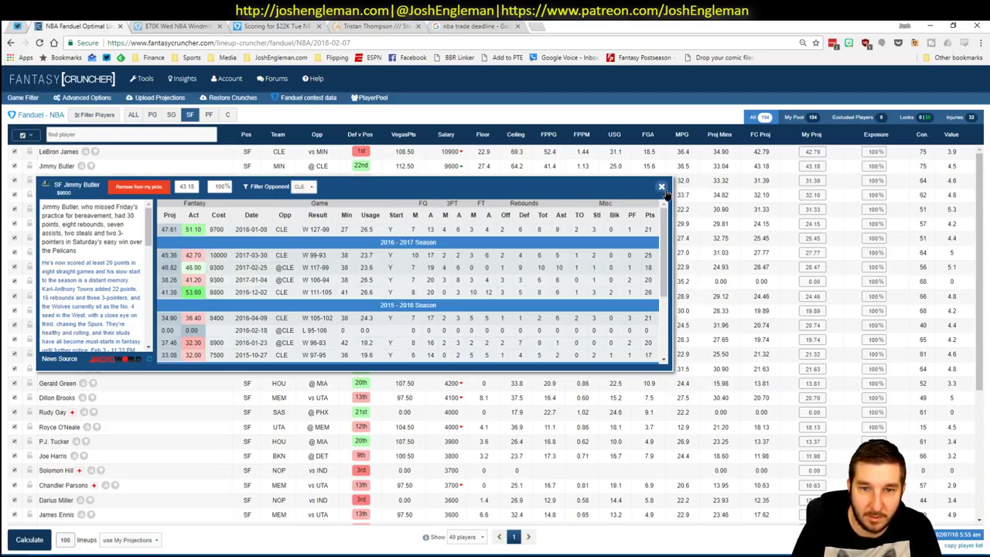
pyautogui.click(662, 189)
pyautogui.hotkey('alt', 'Tab')
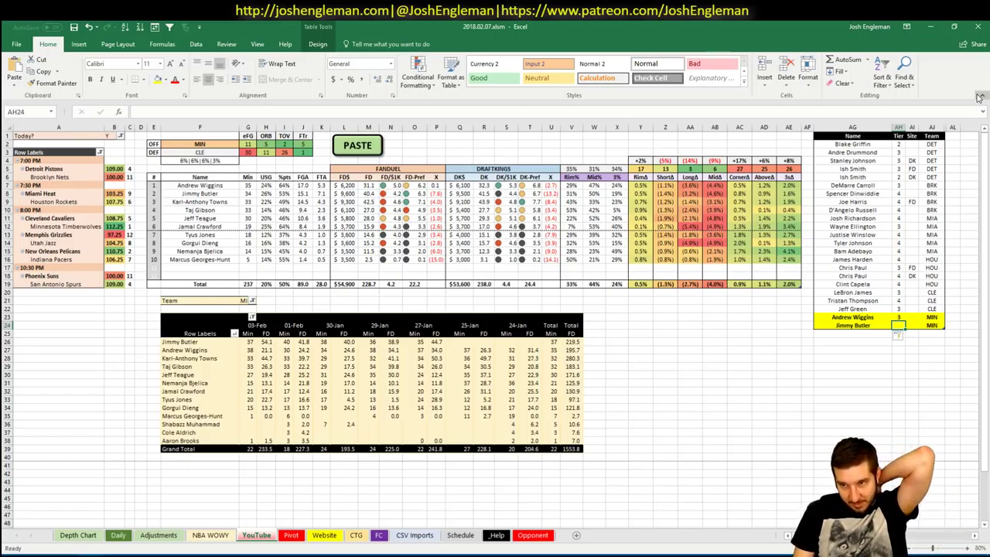
# Step: Give Jimmy Butler tier 3 in cell AH24 of the tier list
pyautogui.write('3')
pyautogui.press('Return')
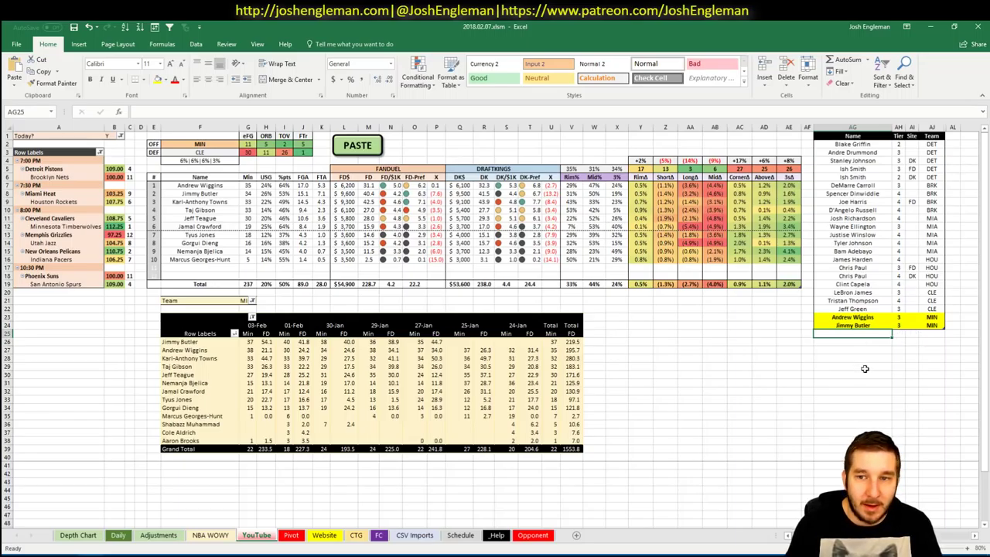
# Step: Filter the player pool to centers and review Karl-Anthony Towns's games against CLE
pyautogui.hotkey('alt', 'Tab')
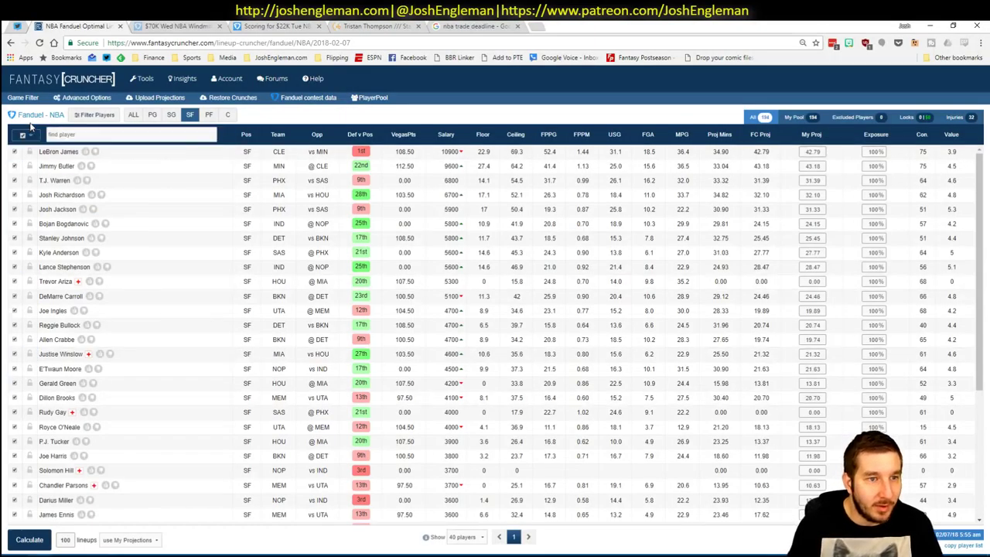
pyautogui.click(227, 115)
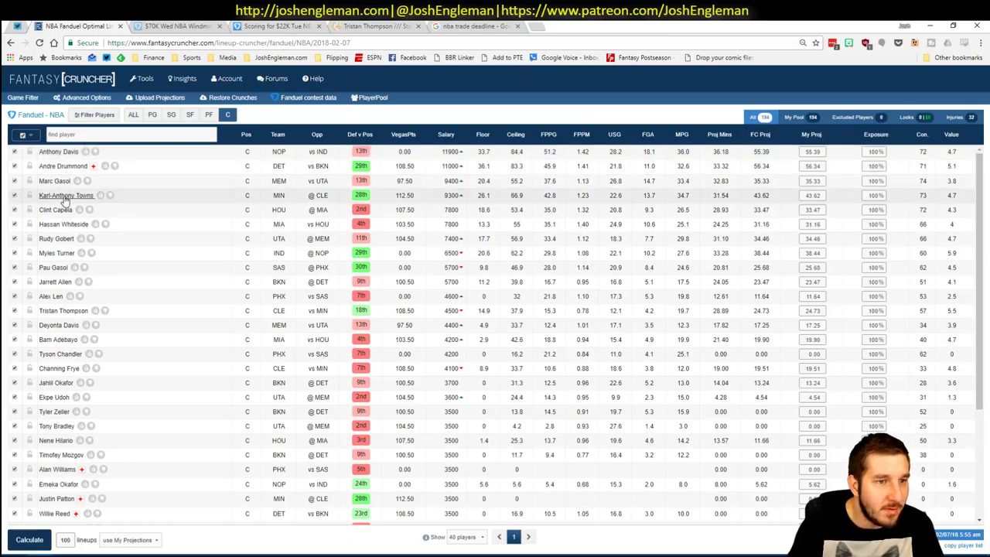
pyautogui.click(66, 195)
pyautogui.click(321, 216)
pyautogui.click(317, 237)
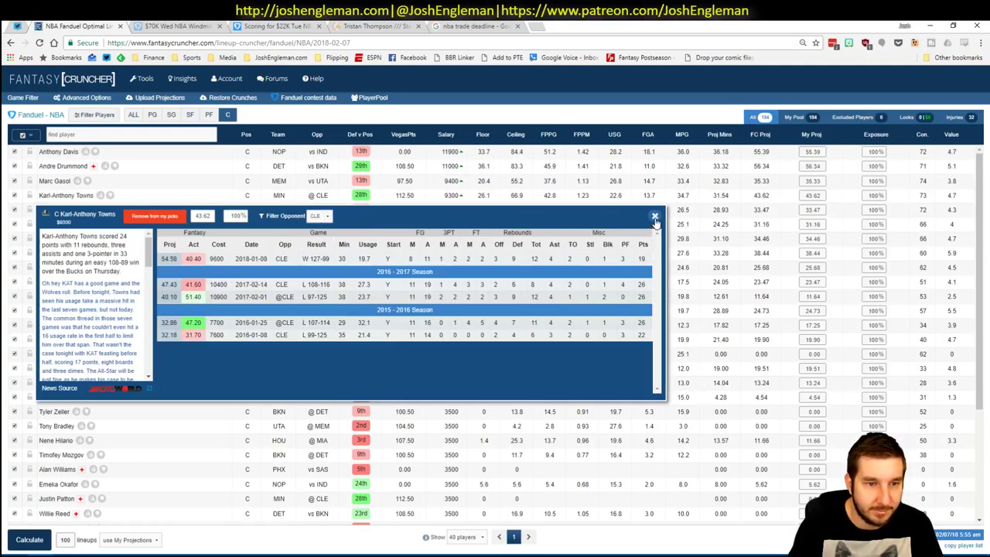
pyautogui.click(655, 217)
pyautogui.hotkey('alt', 'Tab')
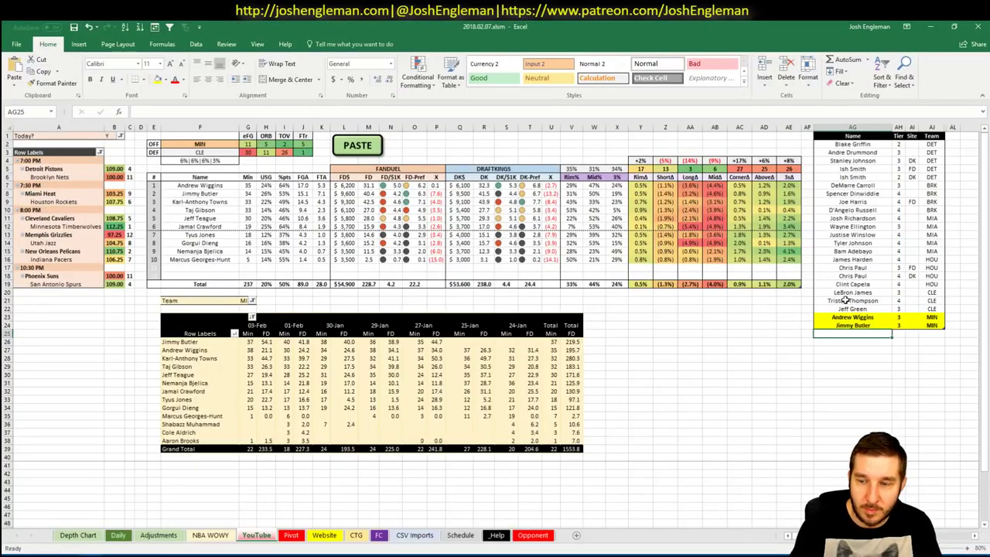
# Step: Add Karl-Anthony Towns to the tier list in AG25 and start entering Taj Gibson below him
pyautogui.write('Karl-Anthony')
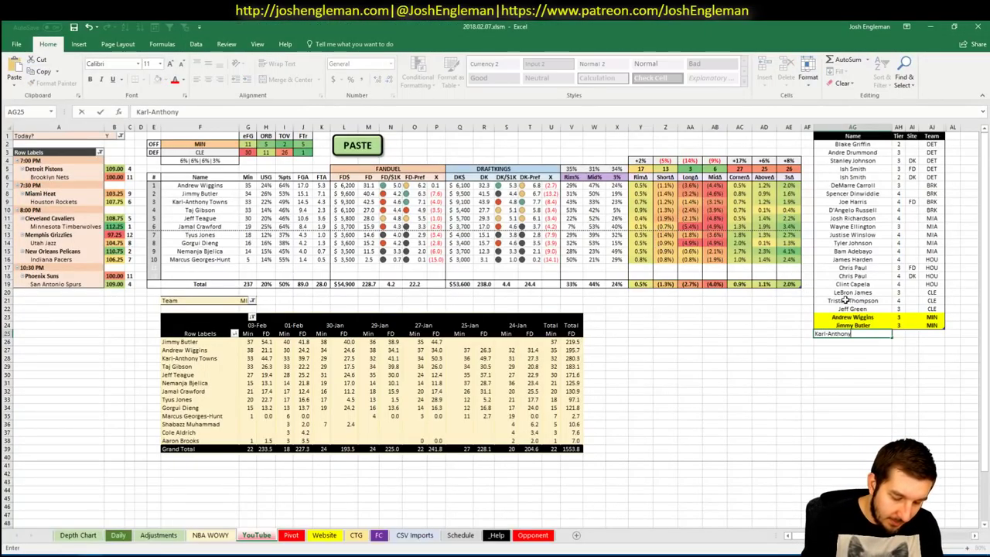
pyautogui.write(' Towns')
pyautogui.press('Return')
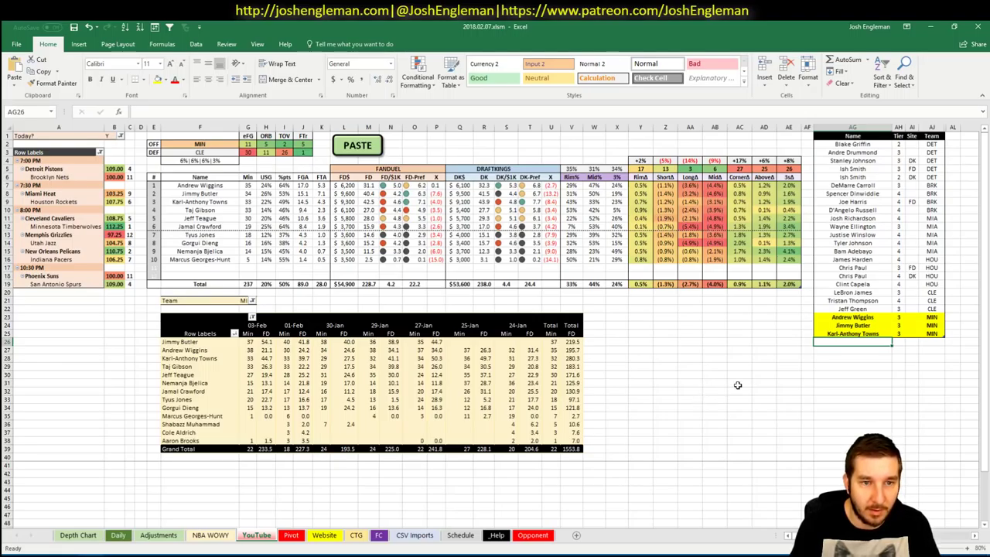
pyautogui.write('Taj Gibson')
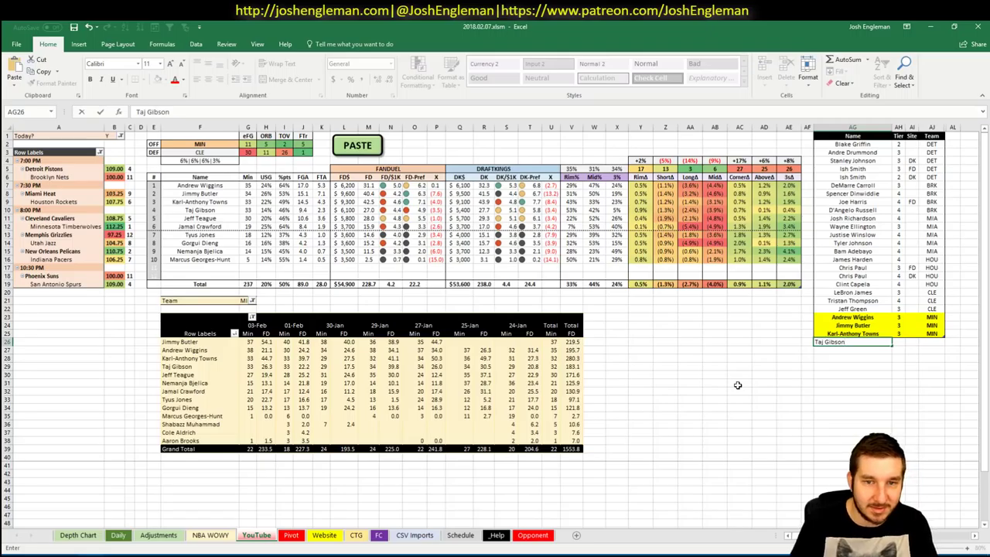
pyautogui.hotkey('alt', 'Tab')
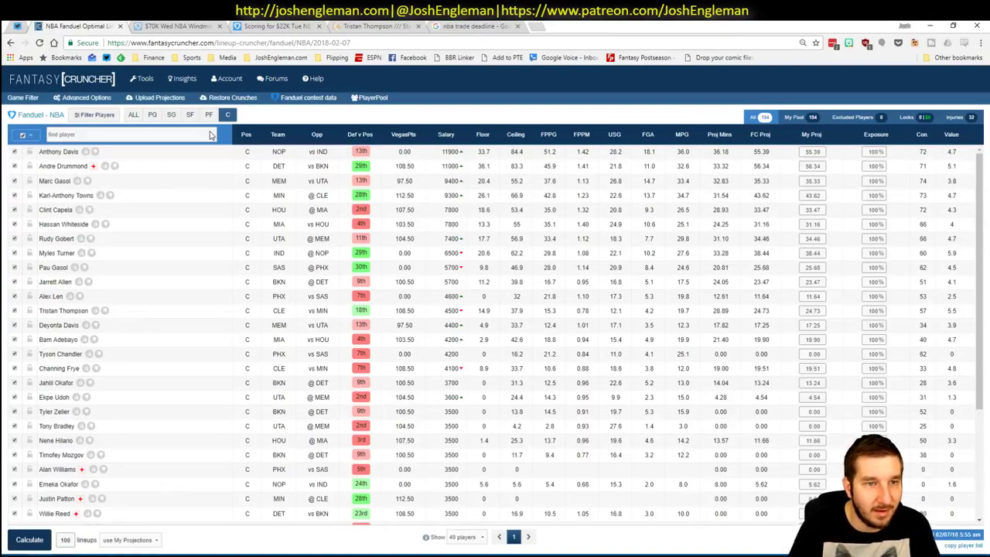
# Step: Check Taj Gibson's game log against CLE in his player card
pyautogui.click(54, 210)
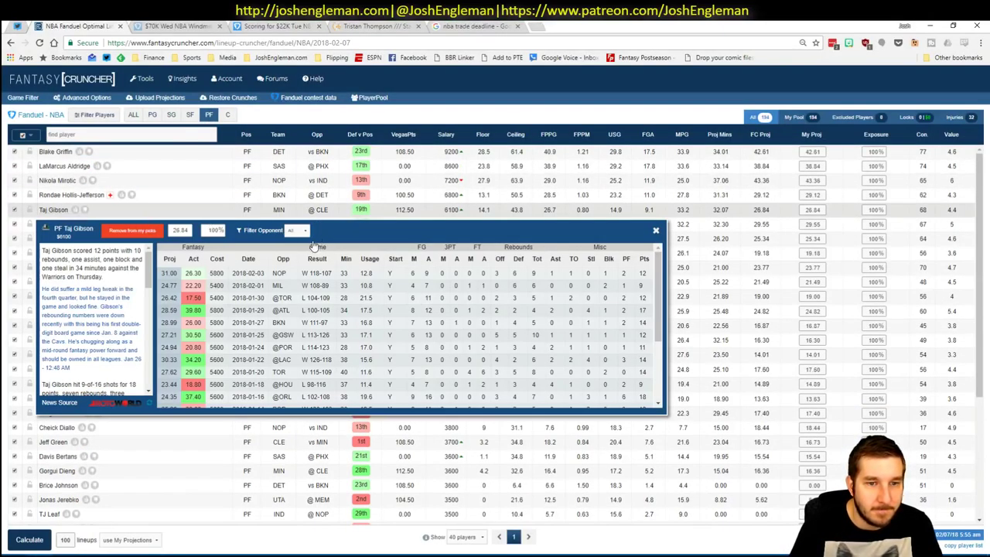
pyautogui.click(302, 252)
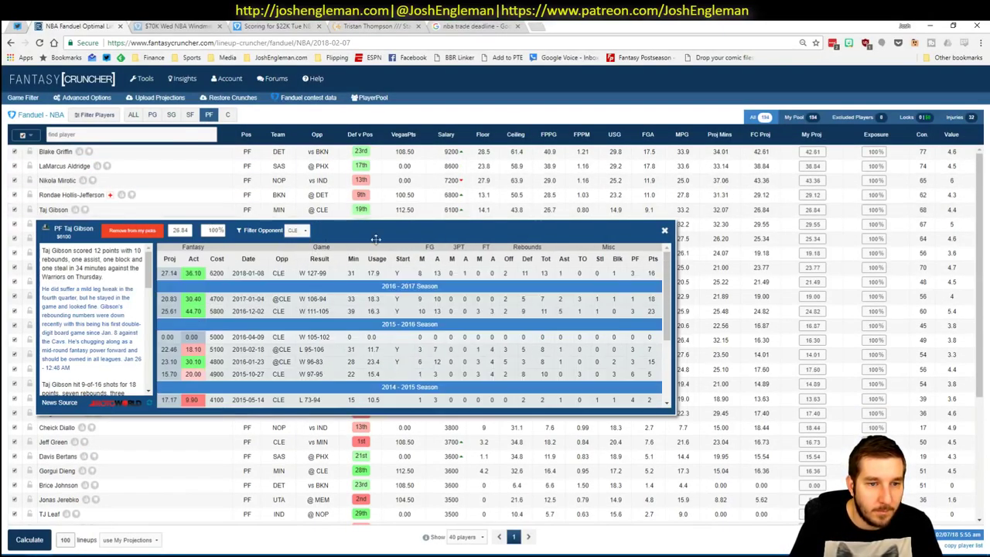
pyautogui.click(664, 231)
# Step: Give Taj Gibson tier 3 and add Jeff Teague as the fifth MIN player
pyautogui.hotkey('alt', 'Tab')
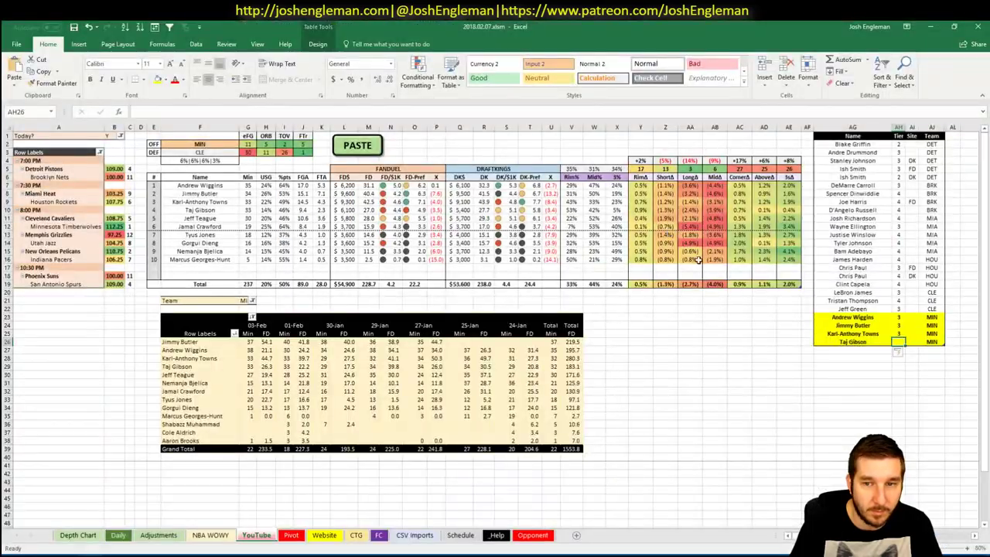
pyautogui.click(740, 365)
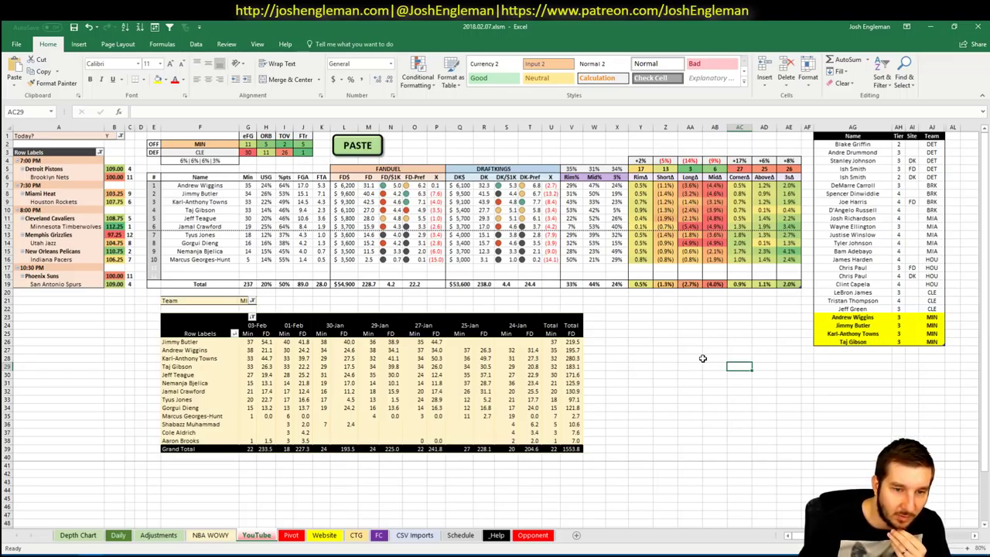
pyautogui.doubleClick(866, 349)
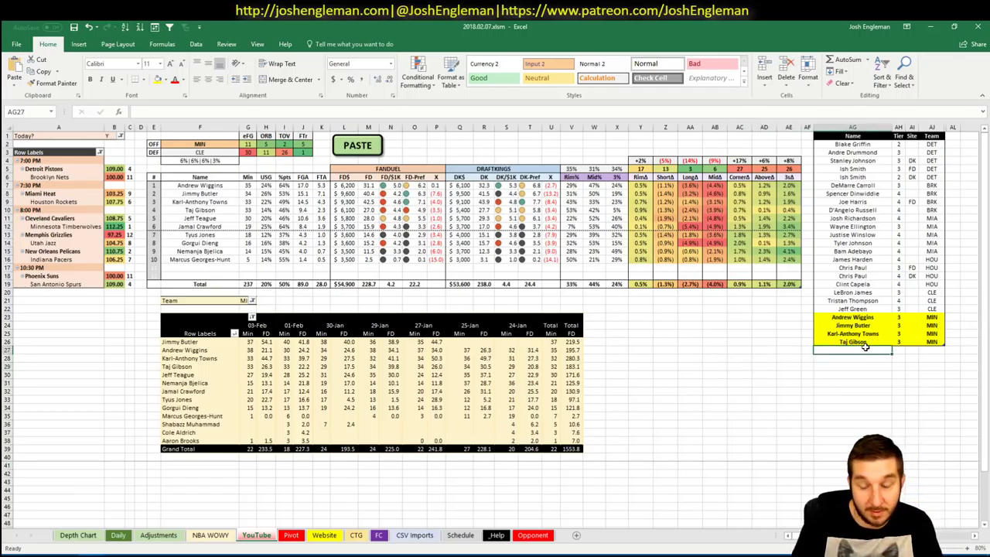
pyautogui.write('Jeff Teague')
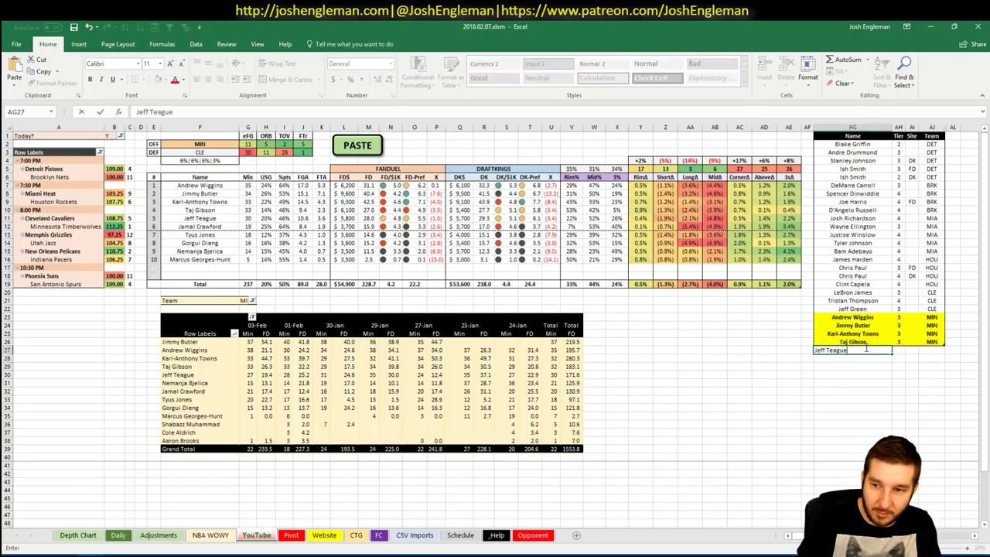
pyautogui.click(762, 341)
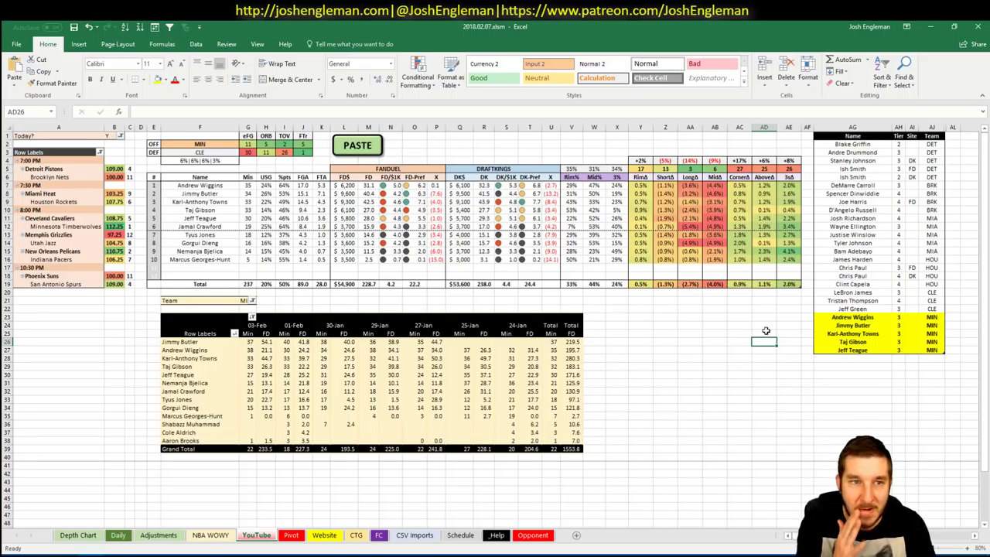
# Step: Set the offense team in F2 to MEM so the matchup shows Memphis vs Utah
pyautogui.click(169, 146)
pyautogui.write('MEM')
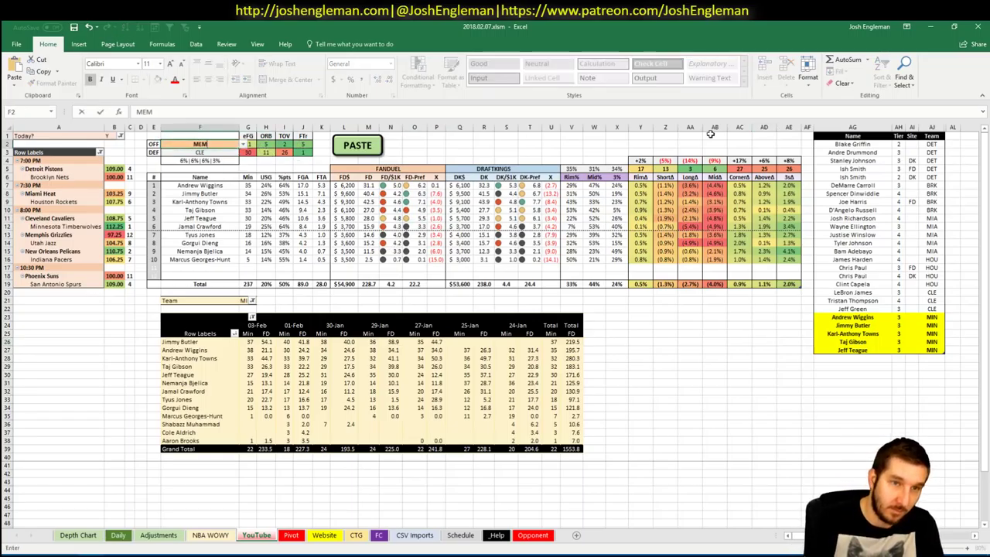
pyautogui.press('Return')
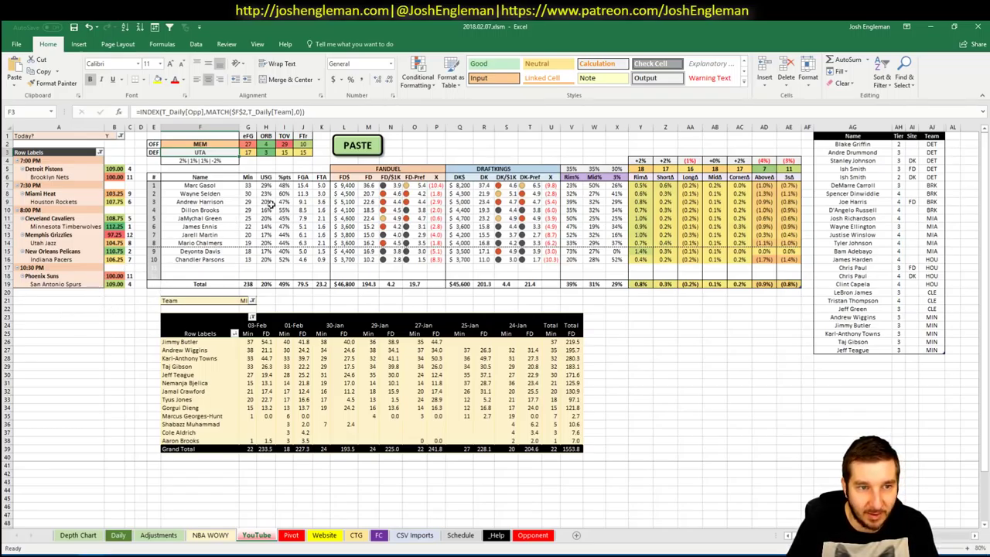
pyautogui.click(375, 148)
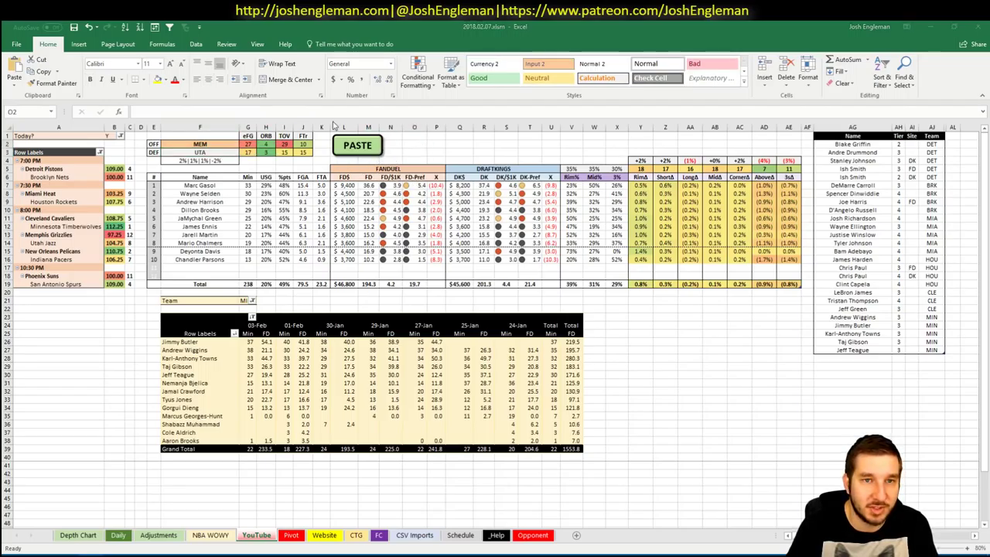
pyautogui.hotkey('alt', 'Tab')
# Step: Check Utah's row in the league Four Factors table for 01/01/18–02/06/18
pyautogui.click(10, 42)
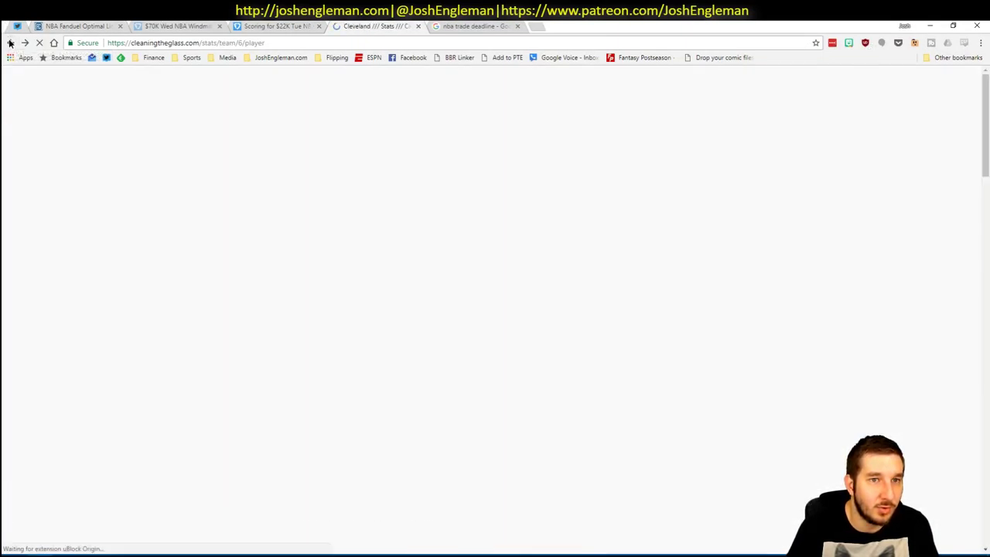
pyautogui.click(10, 43)
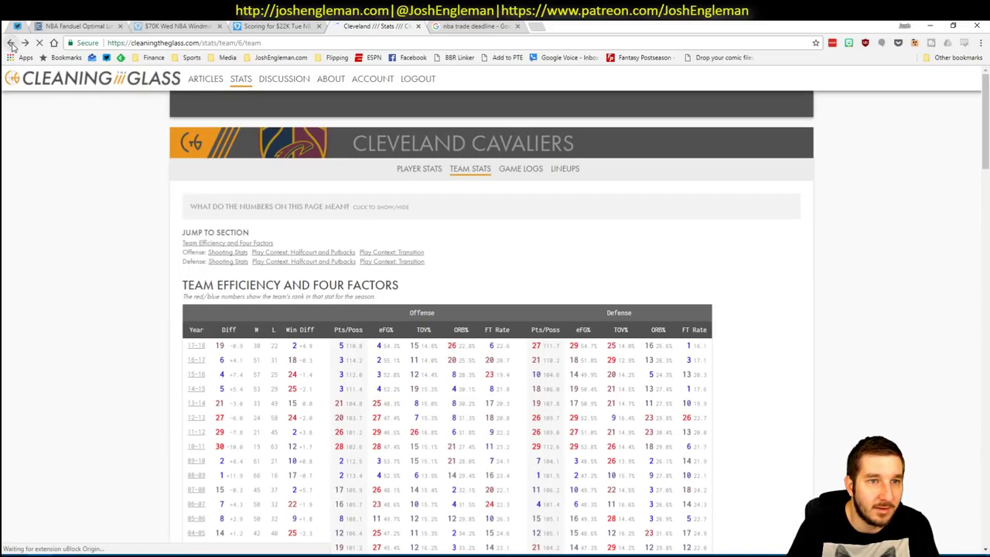
pyautogui.click(10, 42)
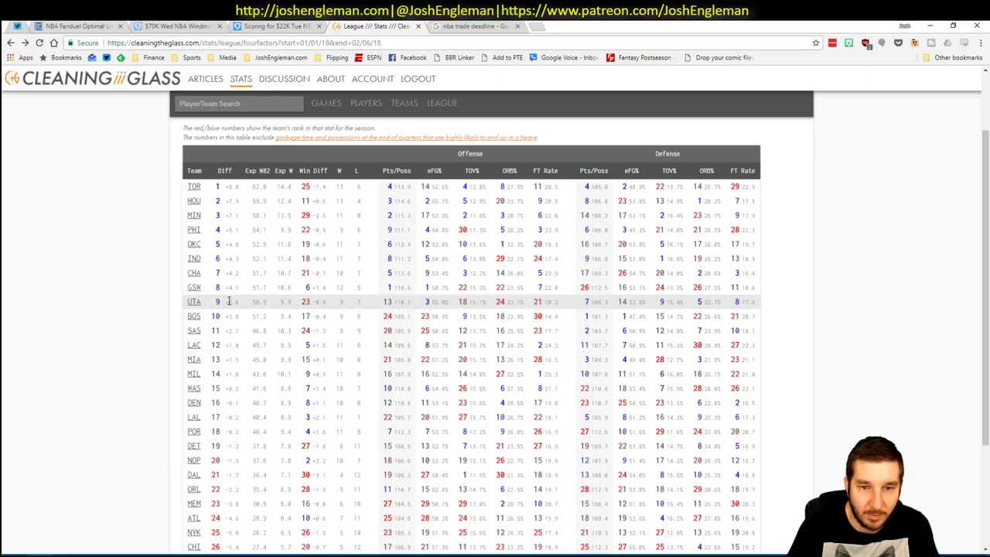
pyautogui.hotkey('alt', 'Tab')
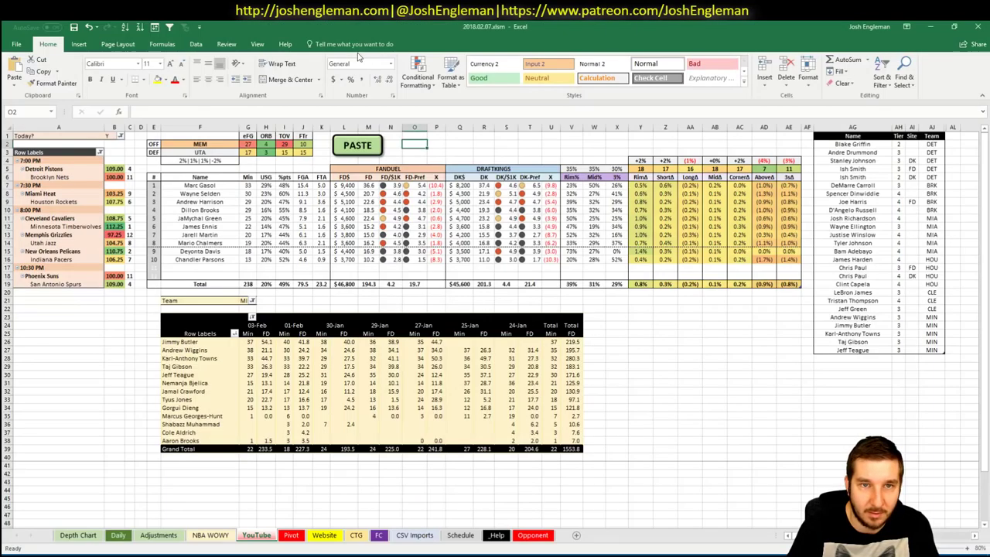
pyautogui.hotkey('alt', 'Tab')
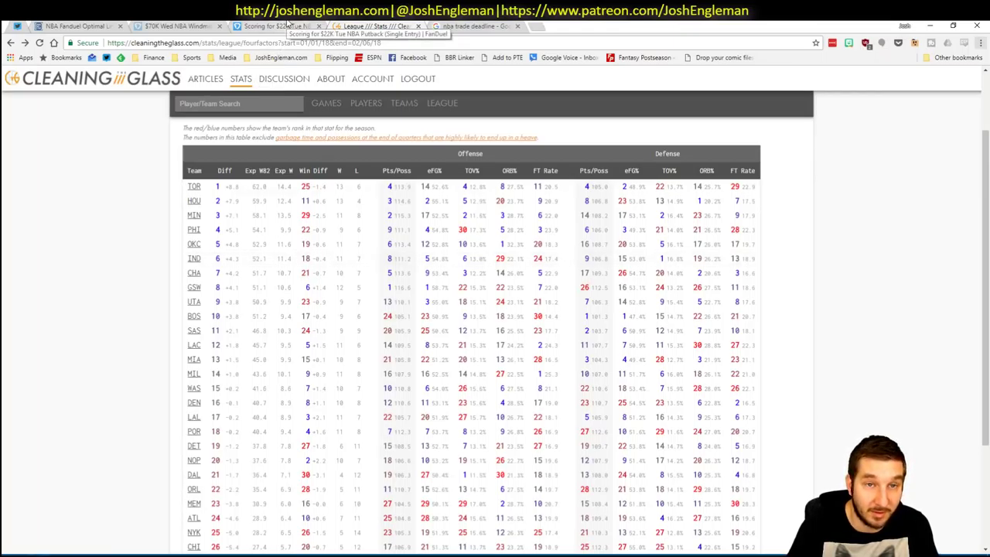
pyautogui.click(288, 27)
pyautogui.hotkey('alt', 'Tab')
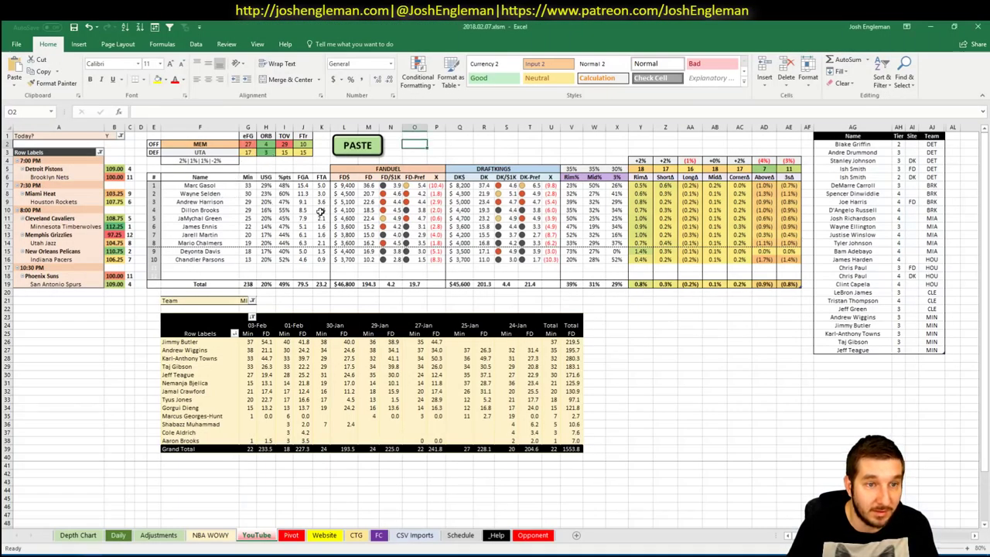
# Step: Set the WOWY pivot's Team filter in G21 to MEM to list Memphis minutes and points
pyautogui.click(242, 300)
pyautogui.write('MEM')
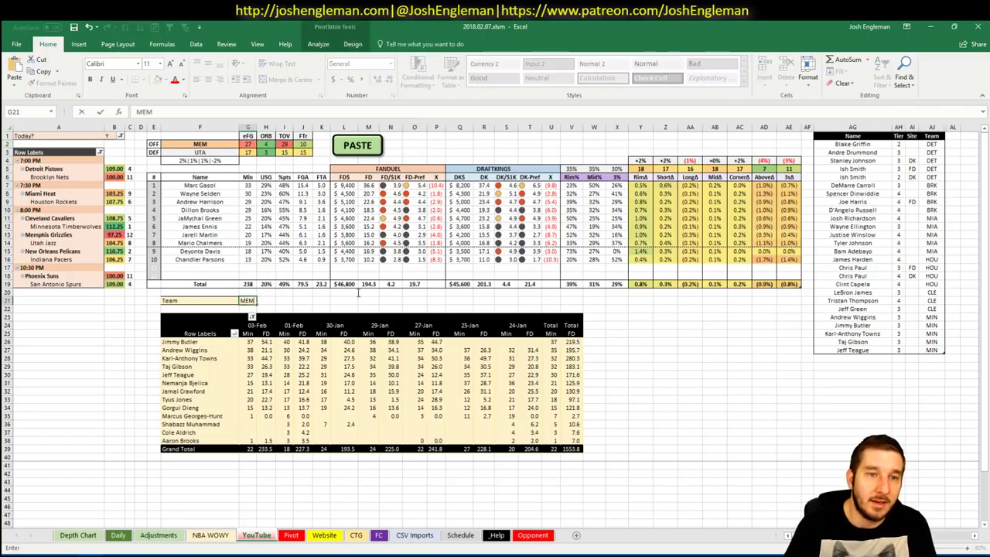
pyautogui.press('Return')
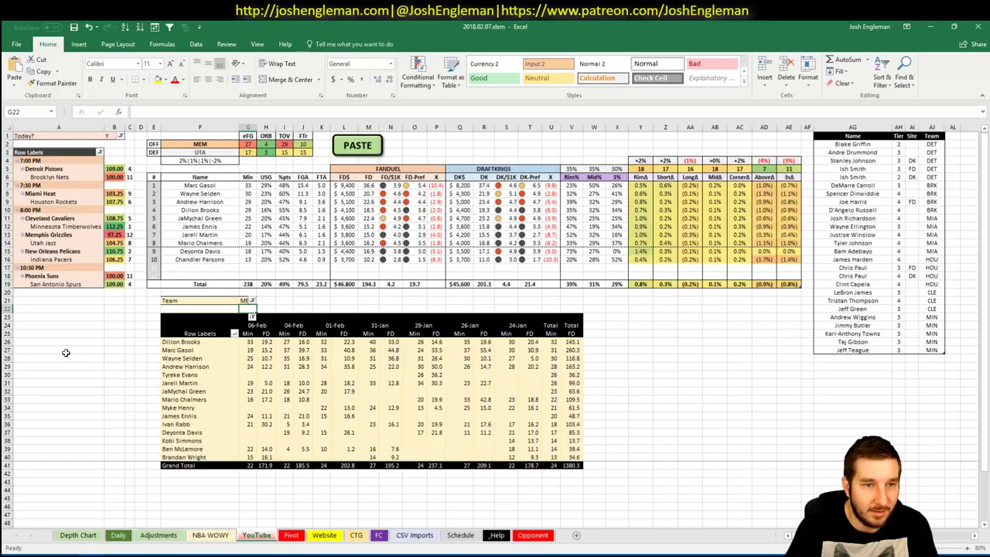
pyautogui.click(31, 550)
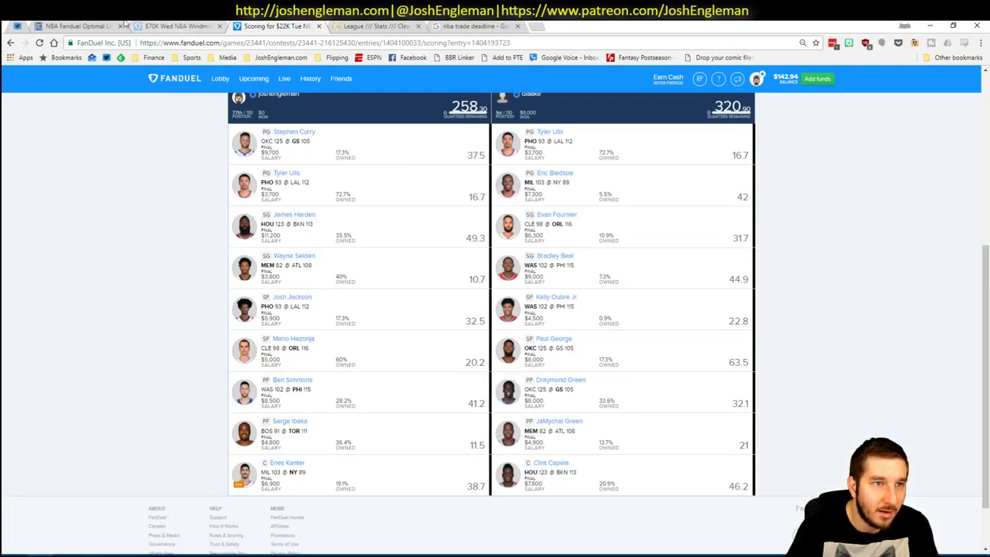
# Step: Show only centers in the FanDuel player pool and review Marc Gasol's game log
pyautogui.click(91, 25)
pyautogui.click(229, 116)
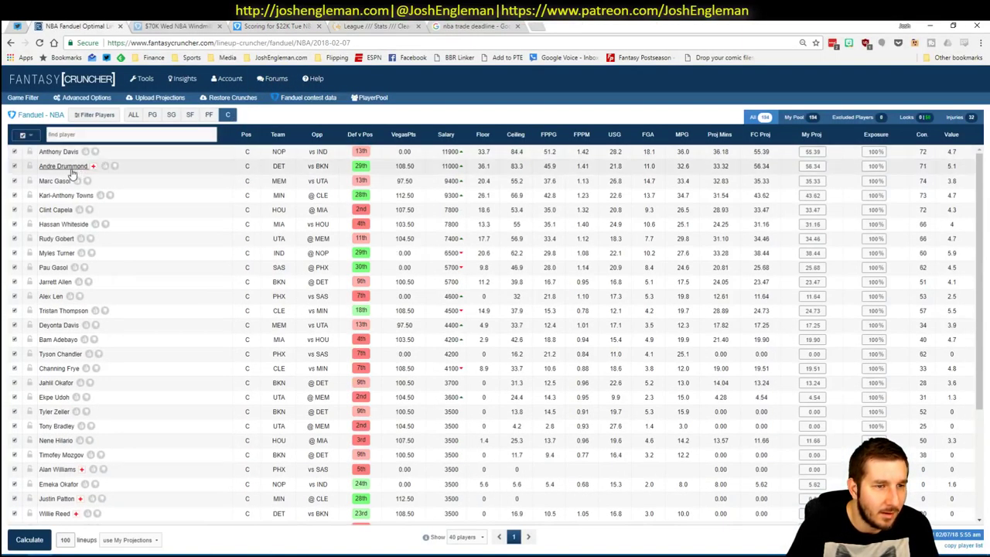
pyautogui.click(56, 181)
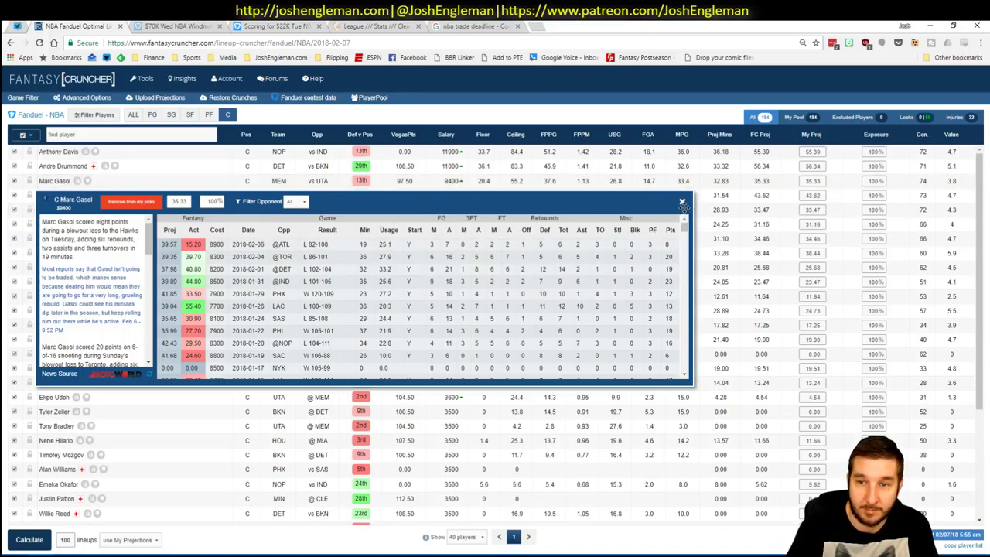
pyautogui.hotkey('alt', 'Tab')
pyautogui.hotkey('alt', 'Tab')
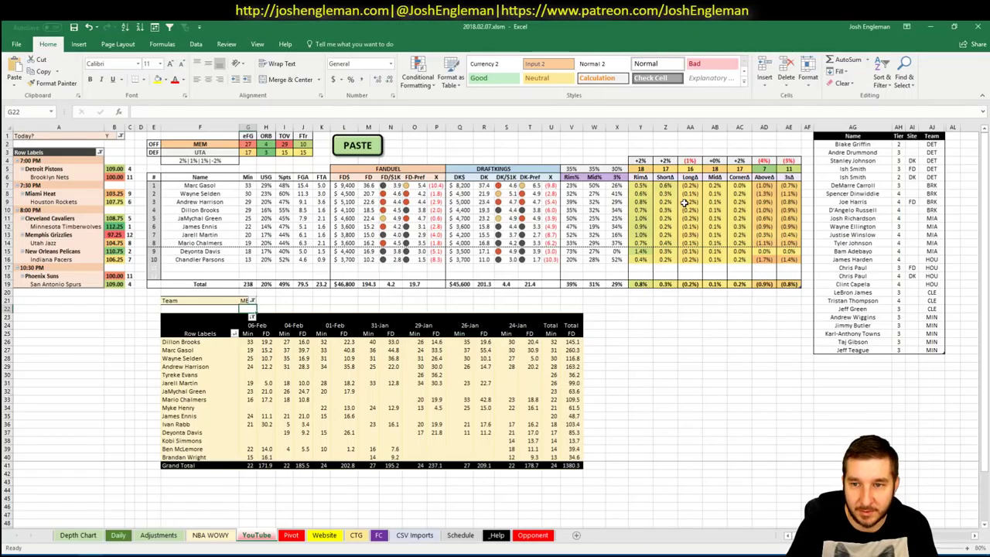
# Step: Add Andrew Harrison below Jeff Teague with site FD
pyautogui.click(641, 376)
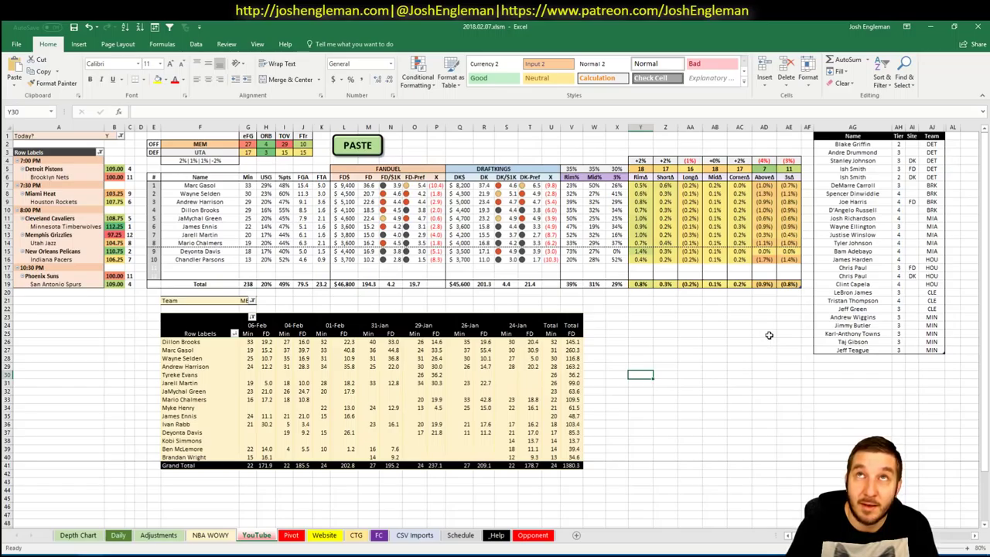
pyautogui.click(724, 364)
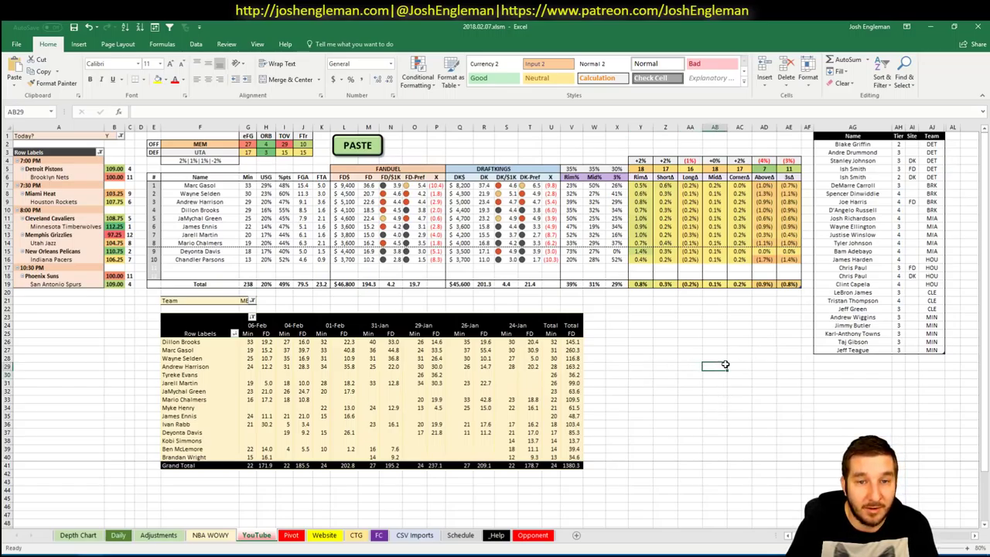
pyautogui.click(878, 352)
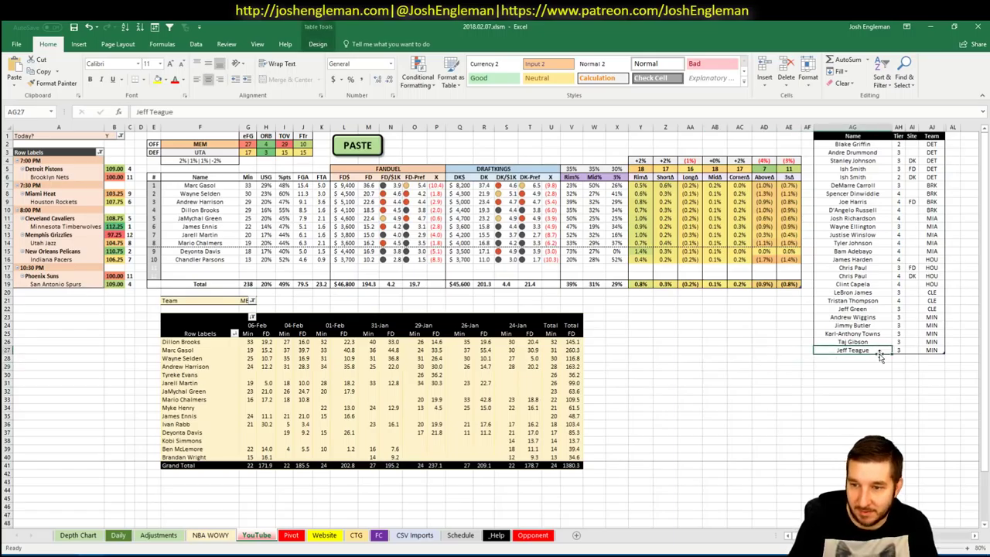
pyautogui.click(873, 358)
pyautogui.write('Andrew Harrison')
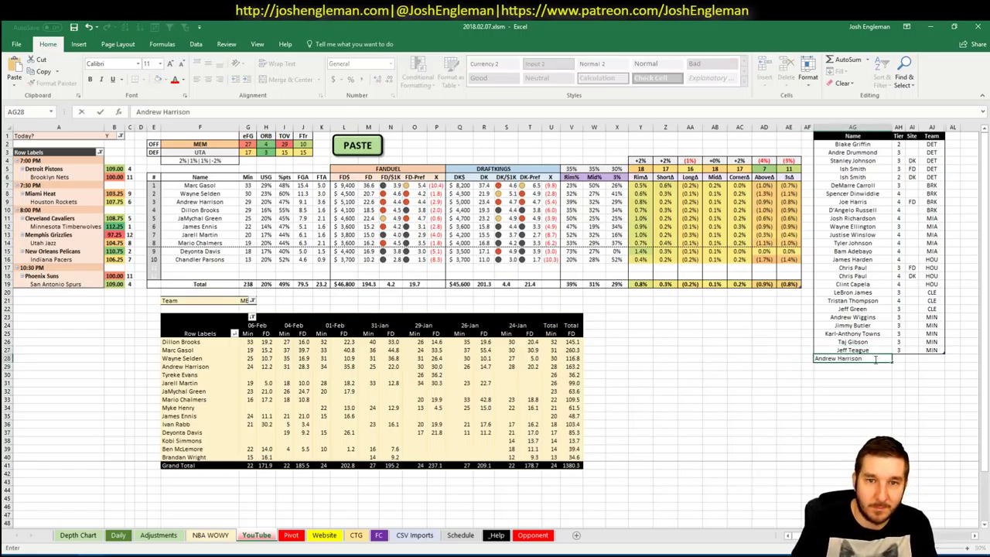
pyautogui.press('Return')
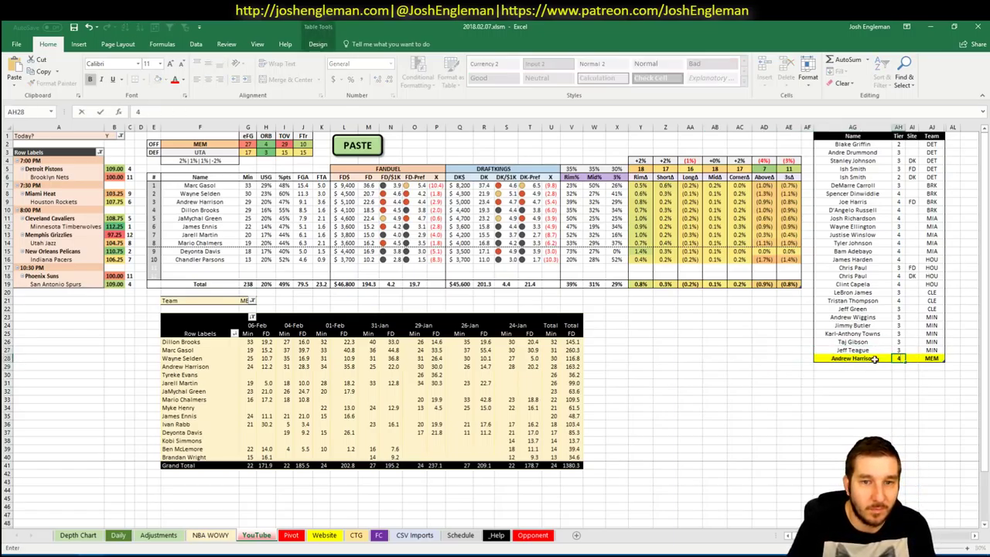
pyautogui.press('Up')
pyautogui.press('Right')
pyautogui.press('Right')
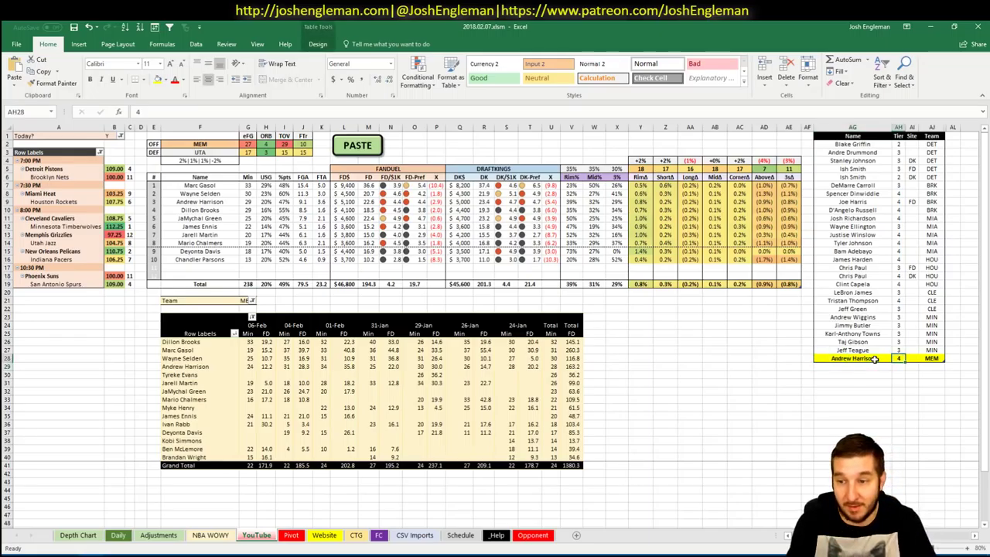
pyautogui.write('FD')
pyautogui.press('Return')
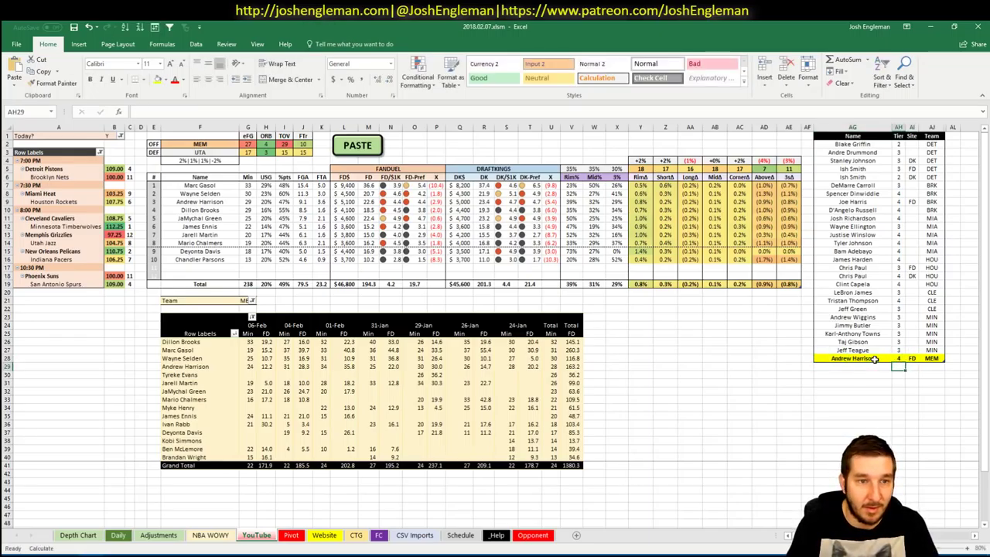
# Step: Add JaMychal Green in the next name row
pyautogui.press('Left')
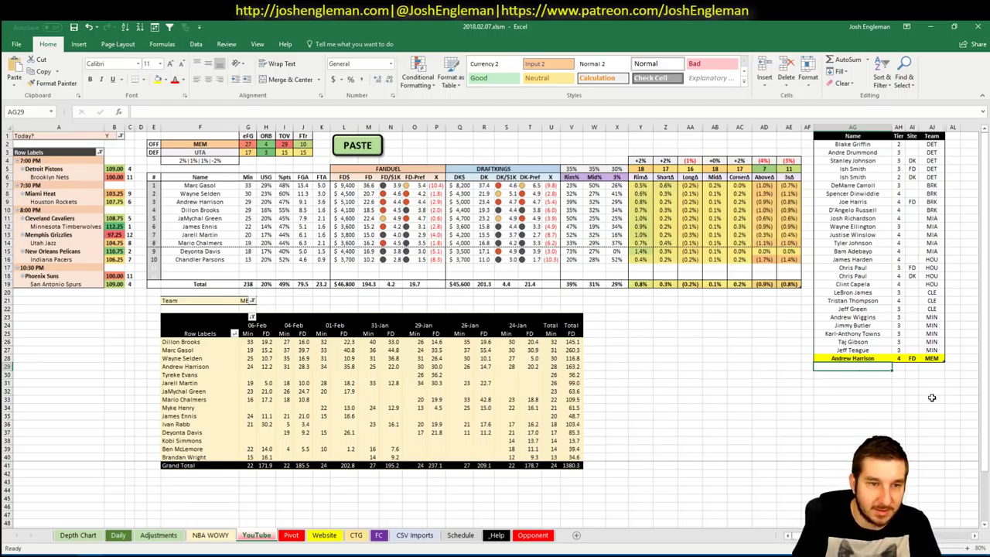
pyautogui.write('H')
pyautogui.write('aMes Harden')
pyautogui.write('ychal')
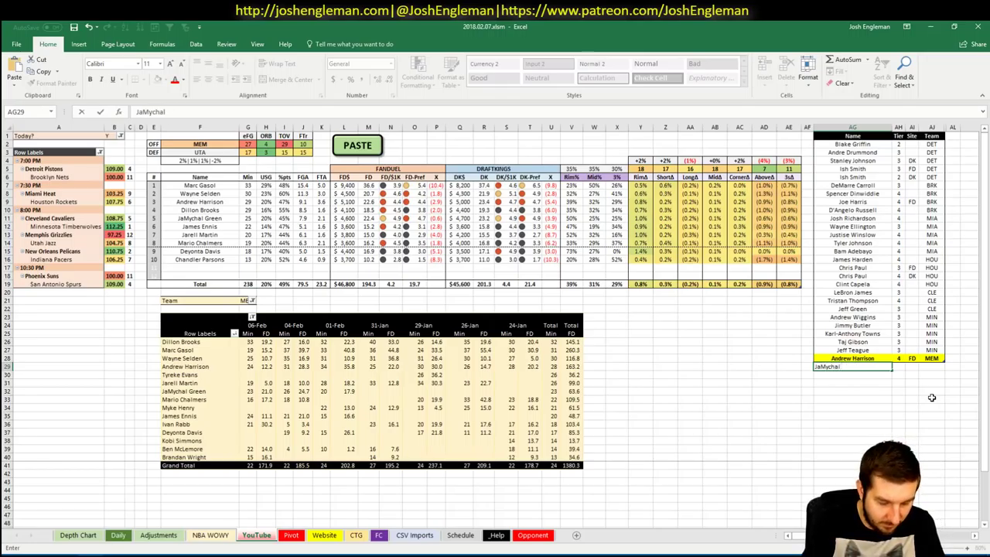
pyautogui.write(' Green')
pyautogui.press('Tab')
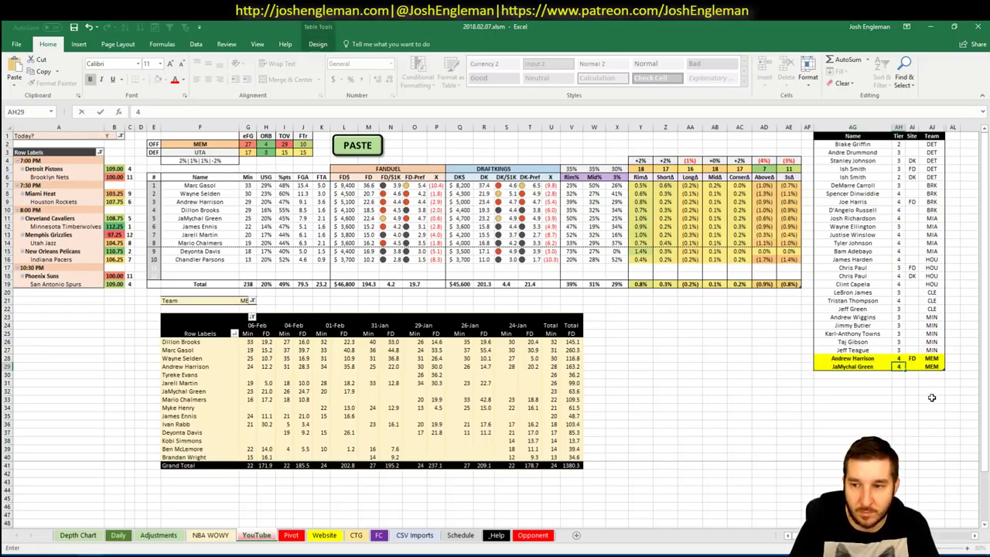
# Step: Set the offensive team cell F2 to UTA so Utah faces MEM
pyautogui.click(198, 145)
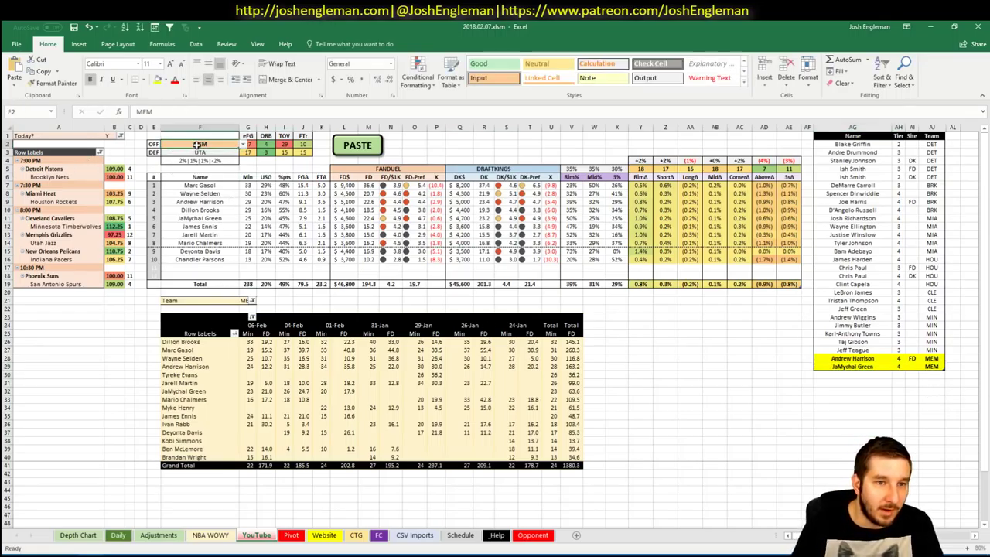
pyautogui.write('UTA')
pyautogui.press('Return')
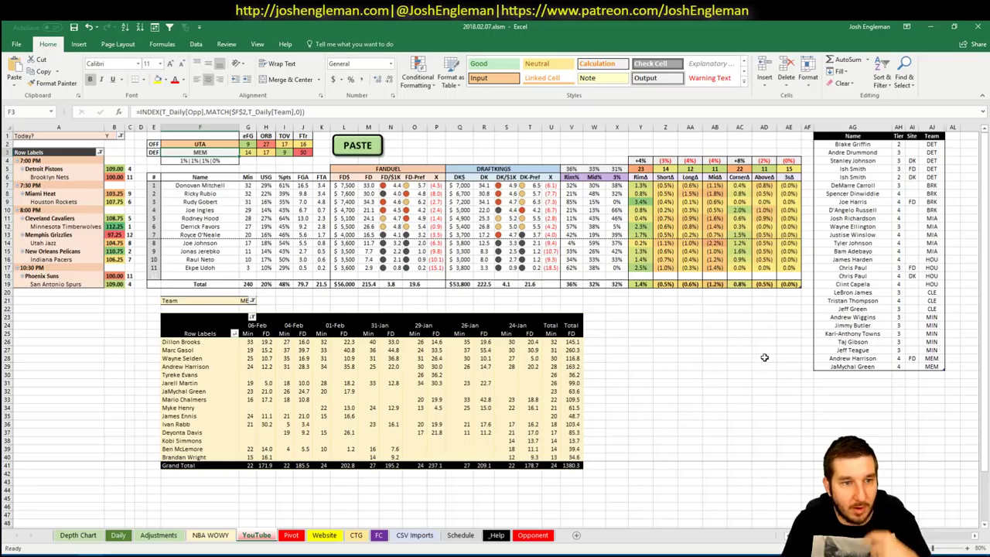
# Step: Filter the WOWY minutes pivot's Team field G21 to UTA
pyautogui.click(243, 300)
pyautogui.write('UTA')
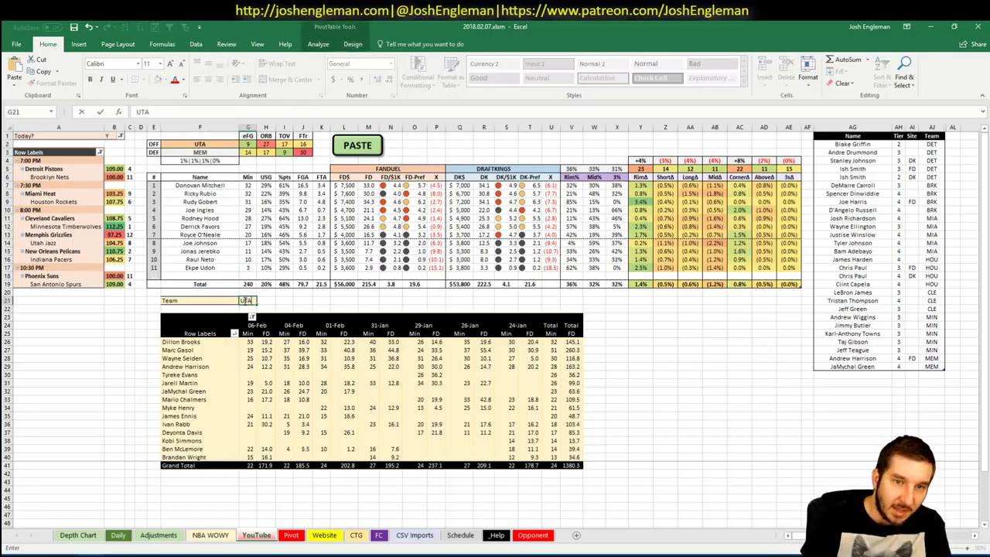
pyautogui.press('Return')
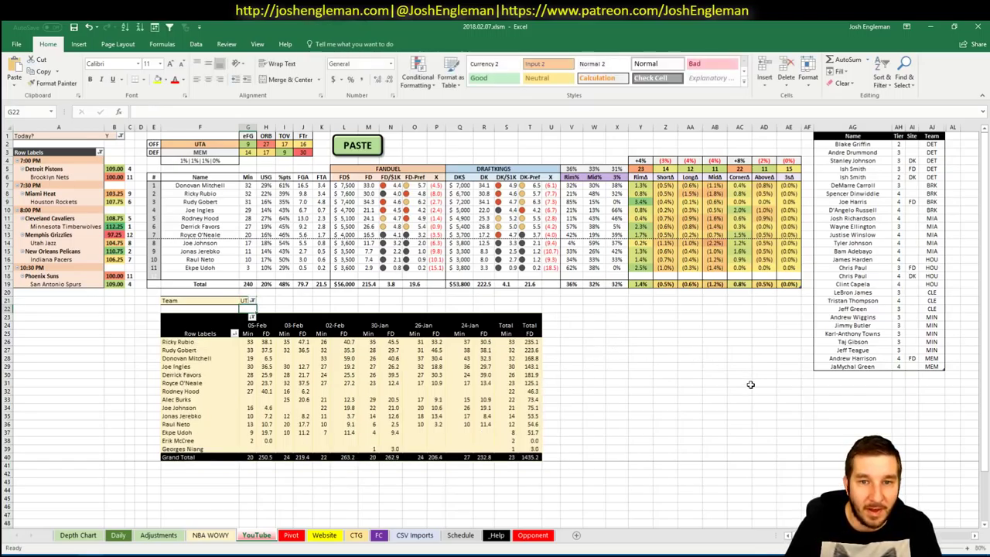
pyautogui.click(849, 374)
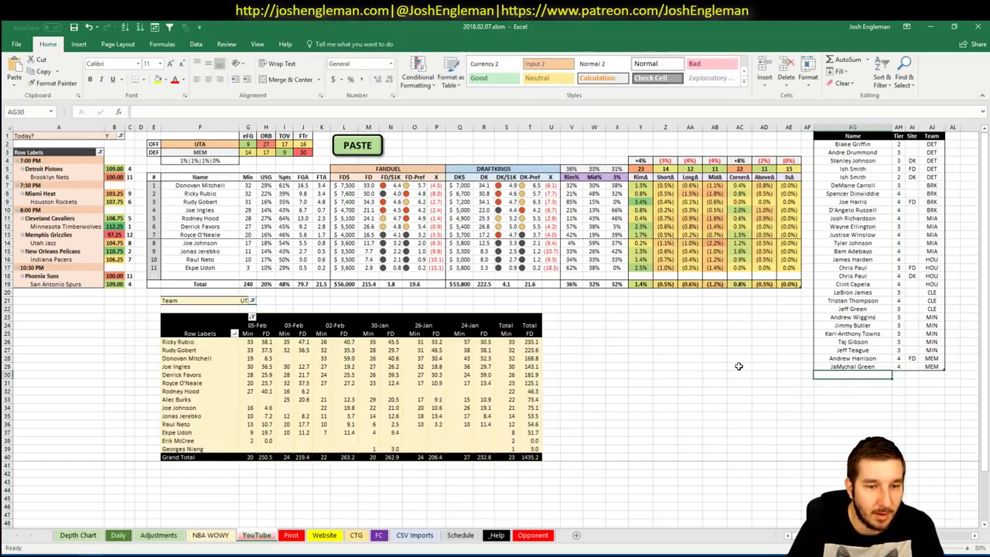
# Step: Show only shooting guards in the Fantasy Cruncher player pool
pyautogui.click(31, 554)
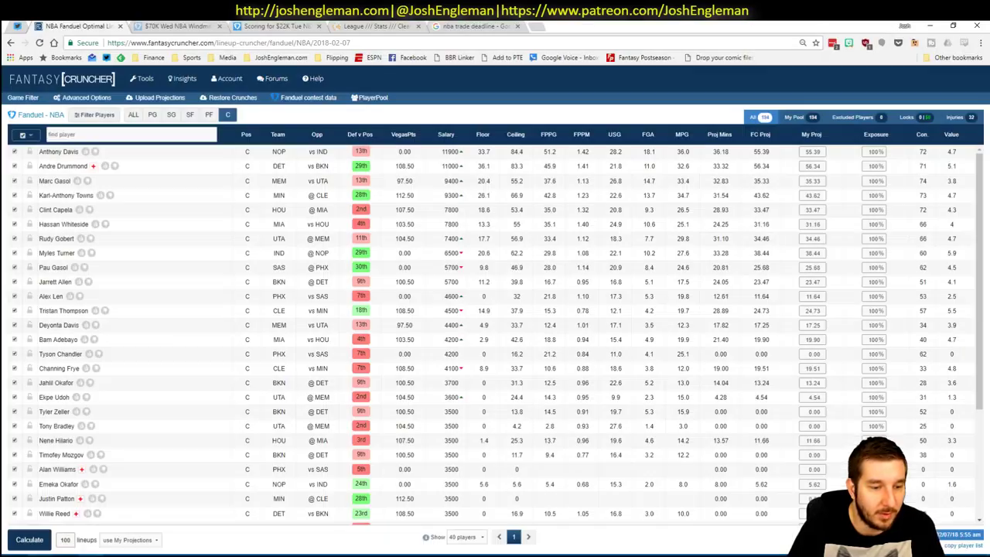
pyautogui.click(152, 115)
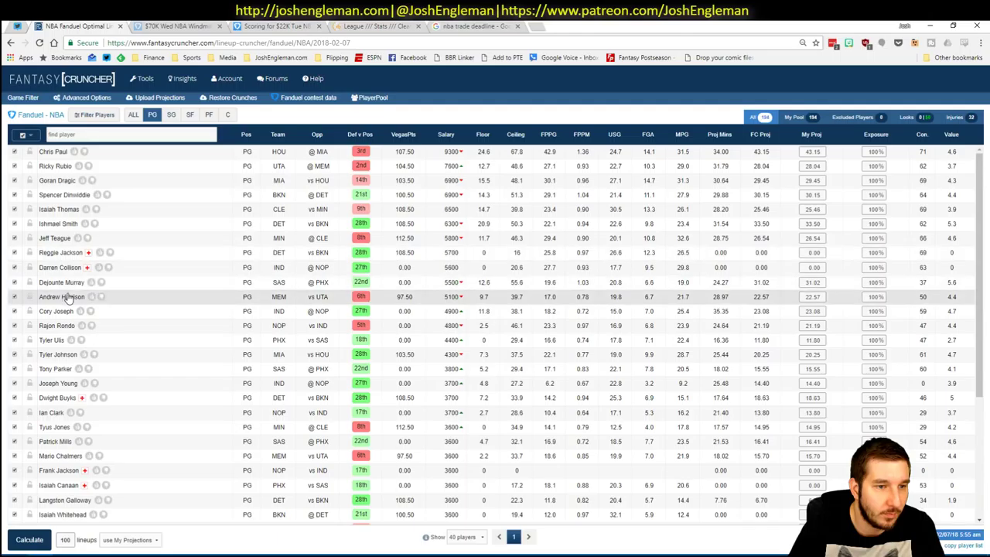
pyautogui.click(171, 114)
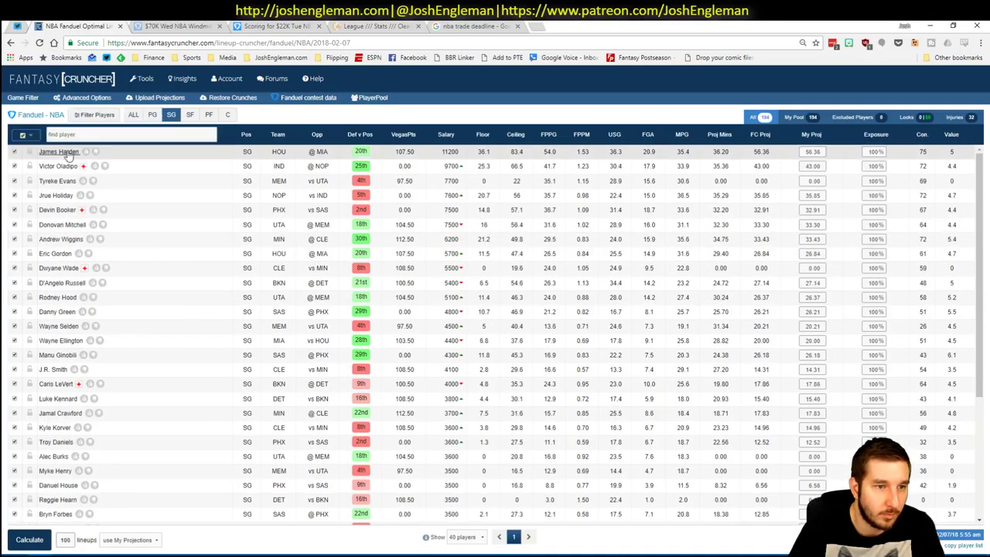
# Step: Check Donovan Mitchell's game log against MEM, then reset it to all opponents
pyautogui.click(63, 226)
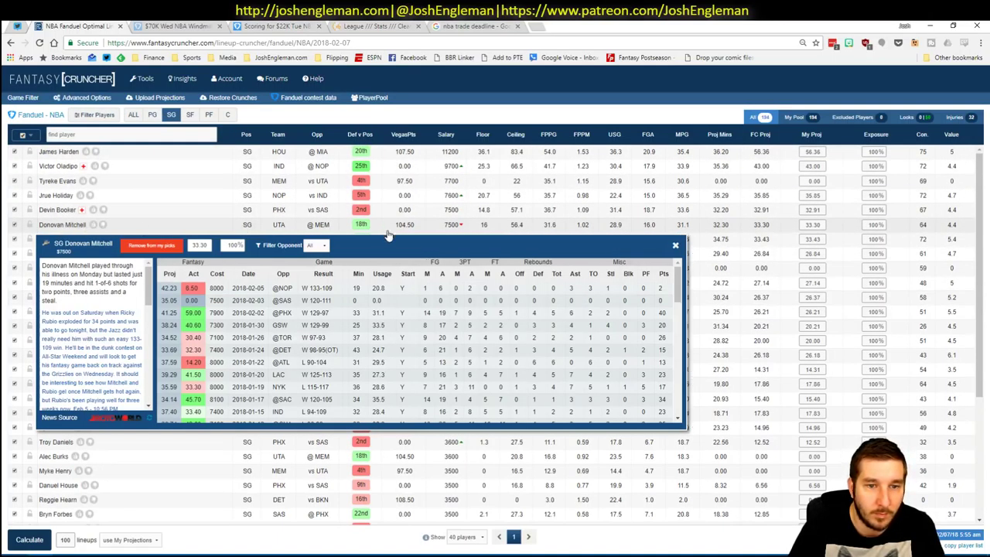
pyautogui.click(321, 247)
pyautogui.click(315, 265)
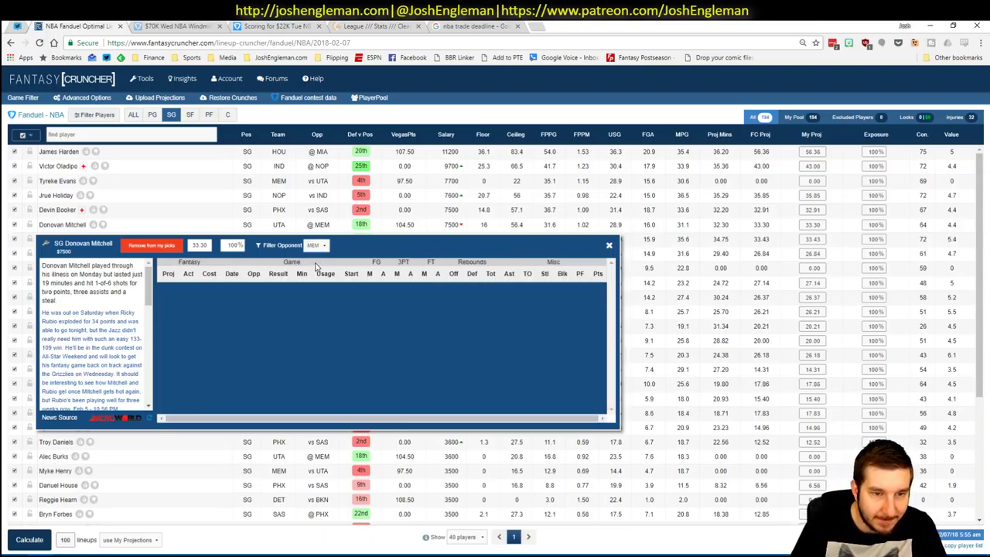
pyautogui.click(314, 246)
pyautogui.click(313, 255)
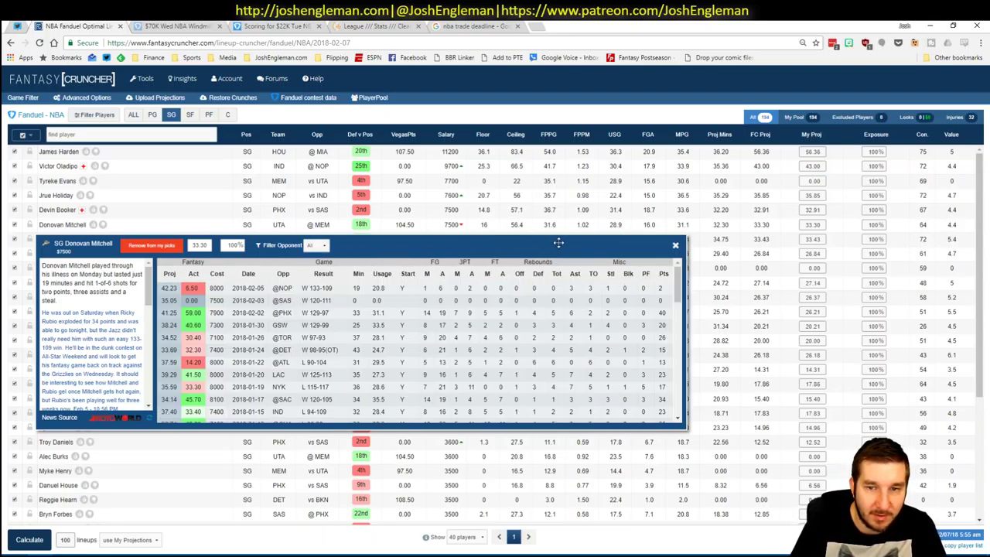
pyautogui.click(675, 245)
# Step: Enter Donovan Mitchell in the tier table below JaMychal Green at tier 3
pyautogui.hotkey('alt', 'Tab')
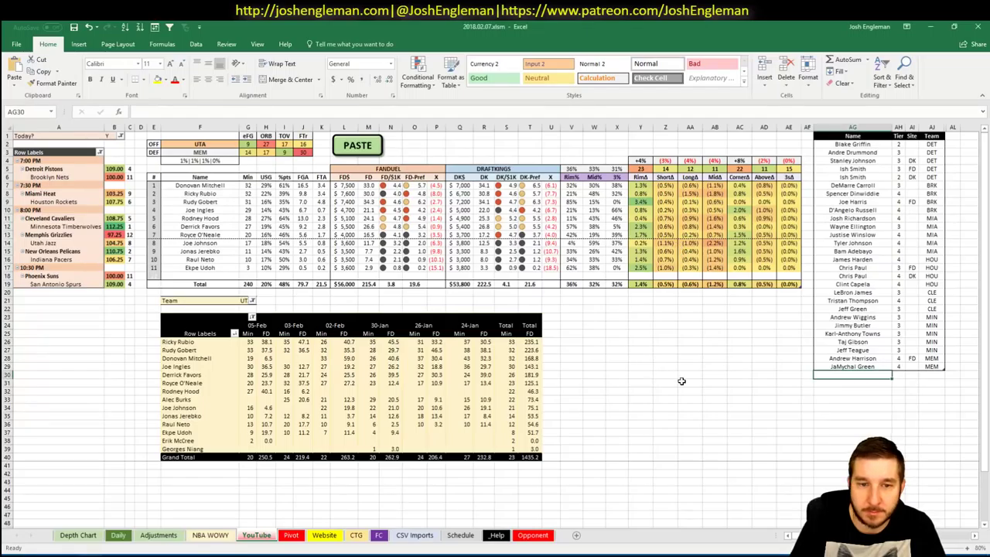
pyautogui.click(662, 375)
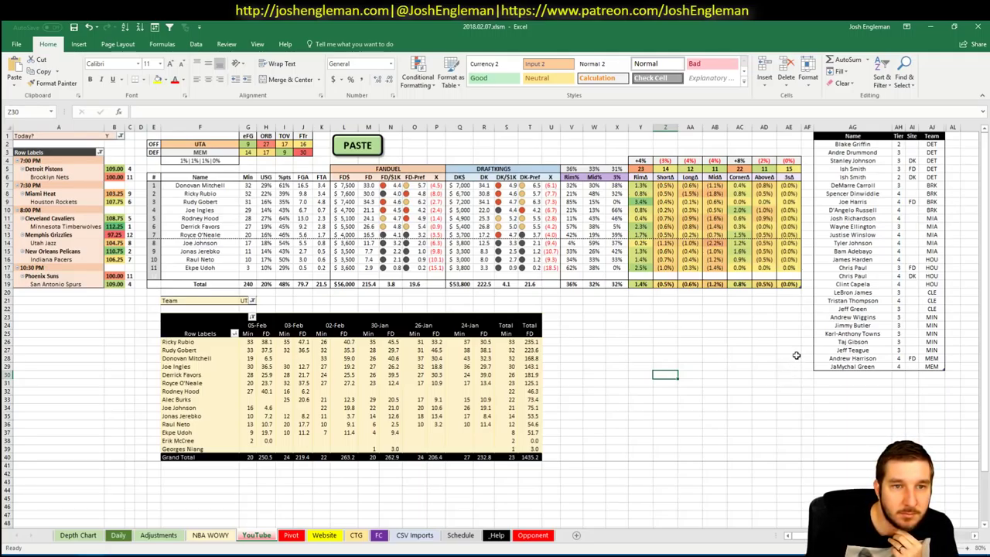
pyautogui.click(877, 375)
pyautogui.write('Donova')
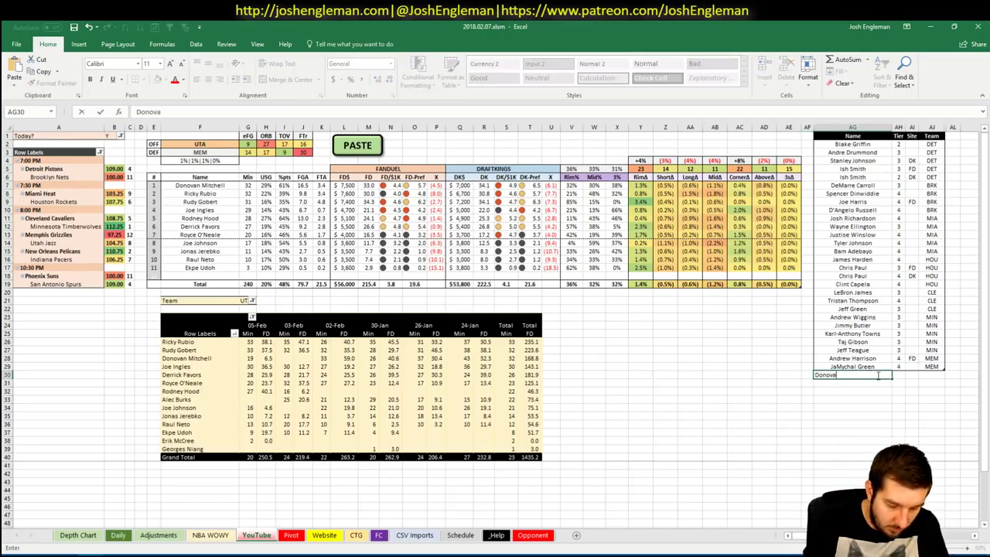
pyautogui.write('n Mitchell')
pyautogui.press('Tab')
pyautogui.write('3')
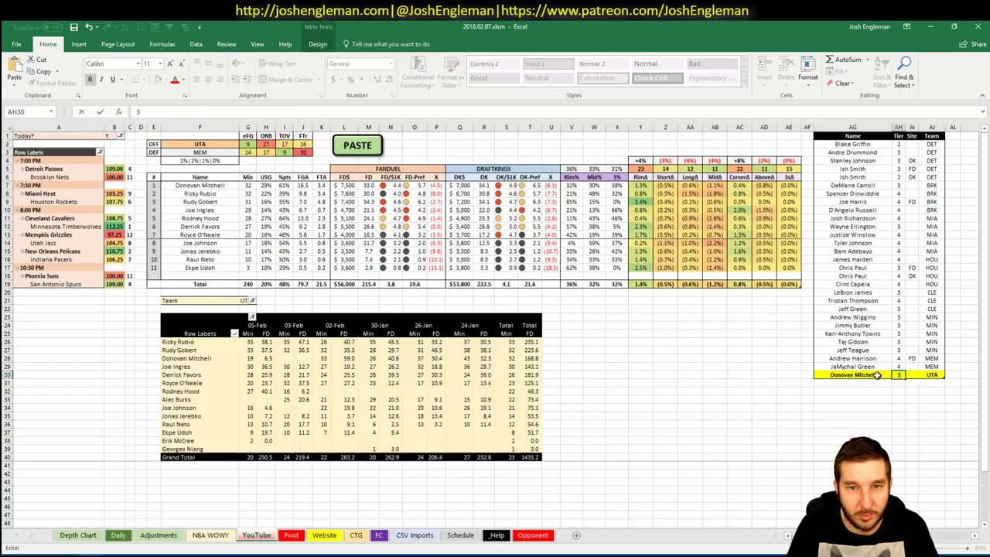
pyautogui.press('Return')
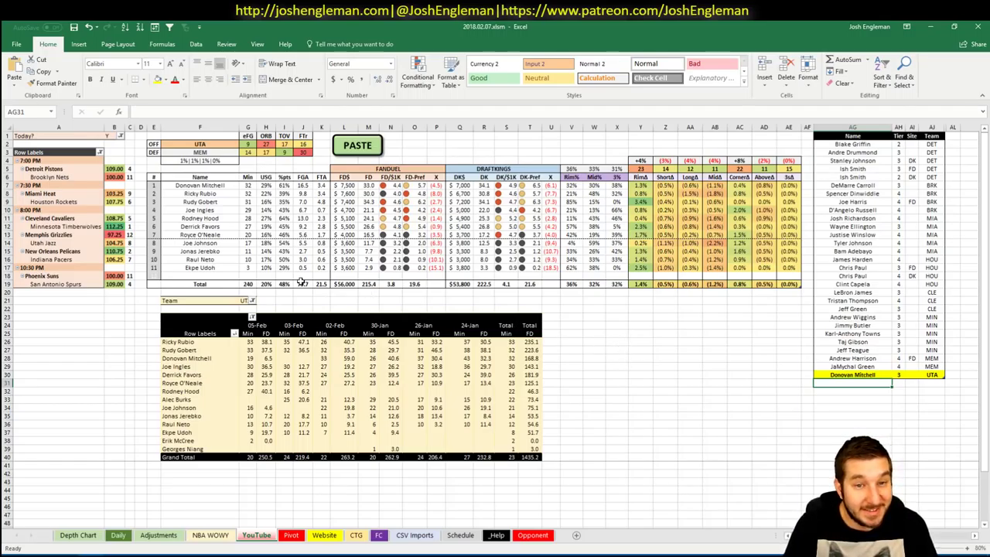
pyautogui.hotkey('alt', 'Tab')
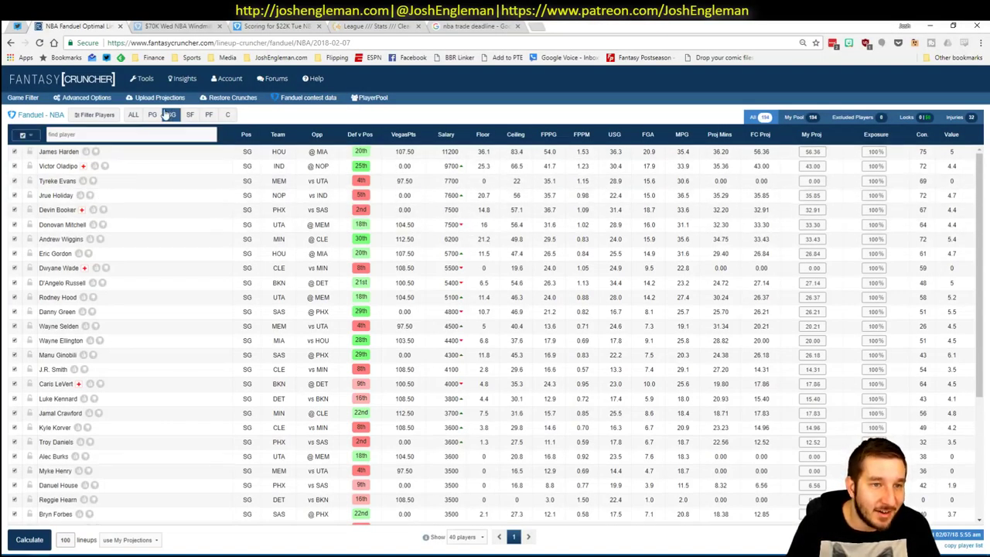
# Step: Review Ricky Rubio's player card and recent game log in the point-guard pool
pyautogui.click(151, 114)
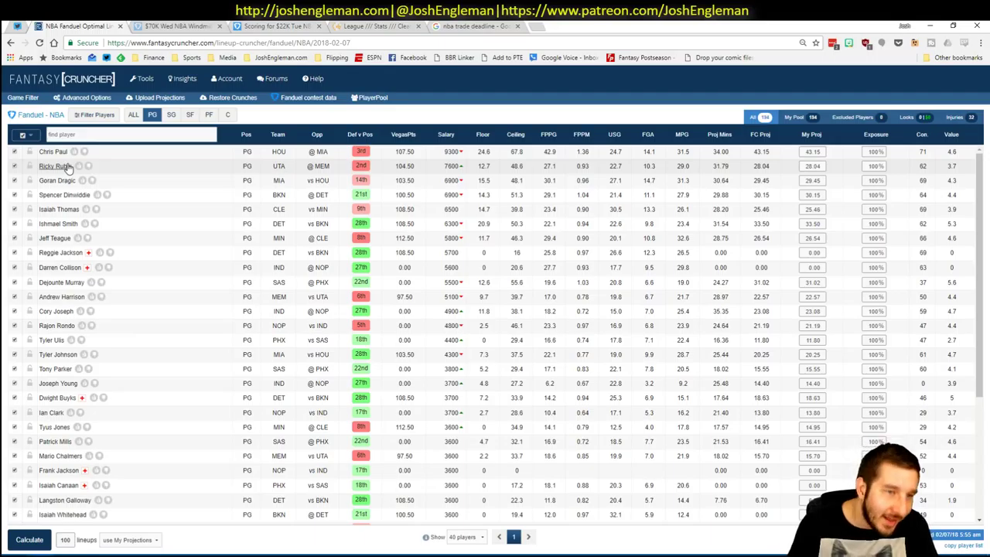
pyautogui.click(67, 167)
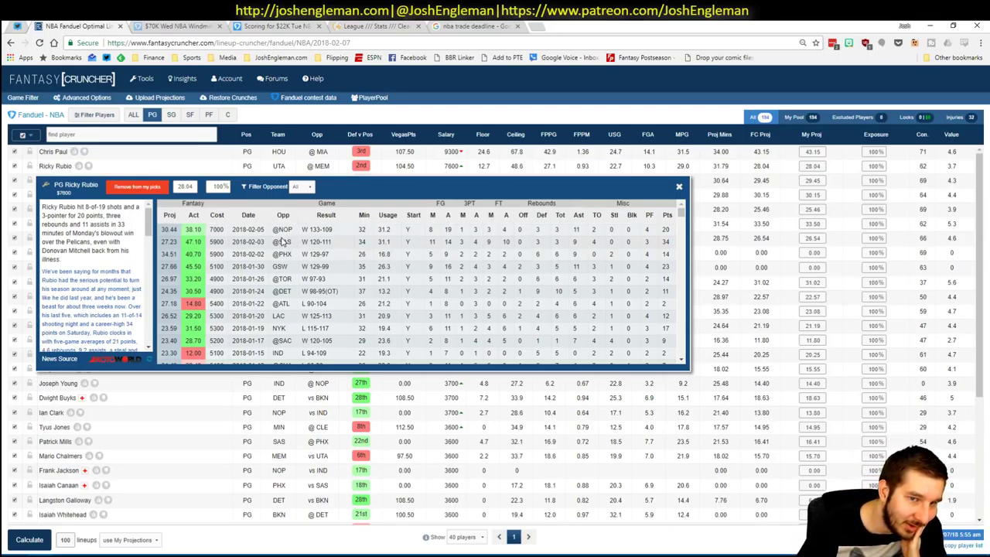
pyautogui.click(679, 186)
pyautogui.hotkey('alt', 'Tab')
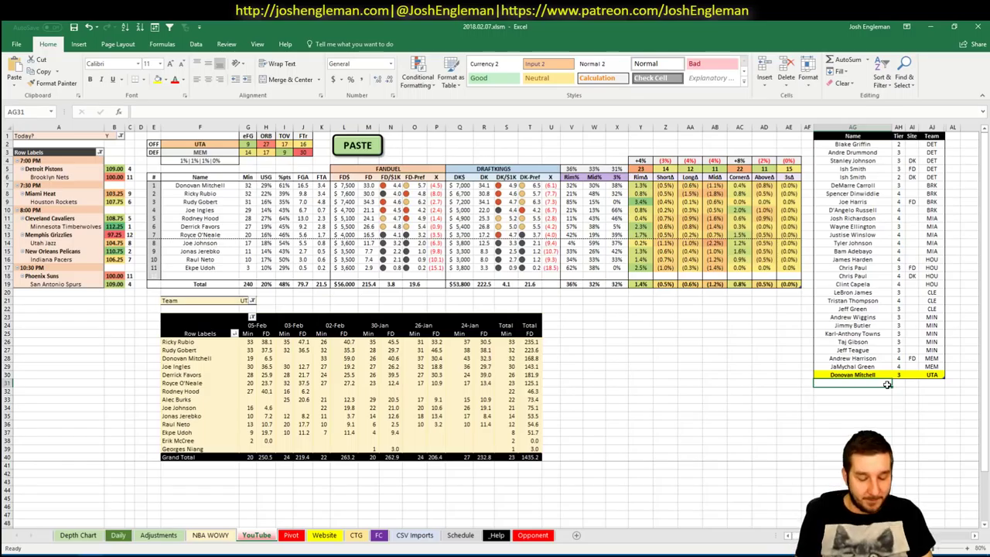
# Step: Enter Ricky Rubio (tier 4) and Rudy Gobert (tier 3) in AG31 and AG32, then show shooting guards
pyautogui.write('Ricky Rubio')
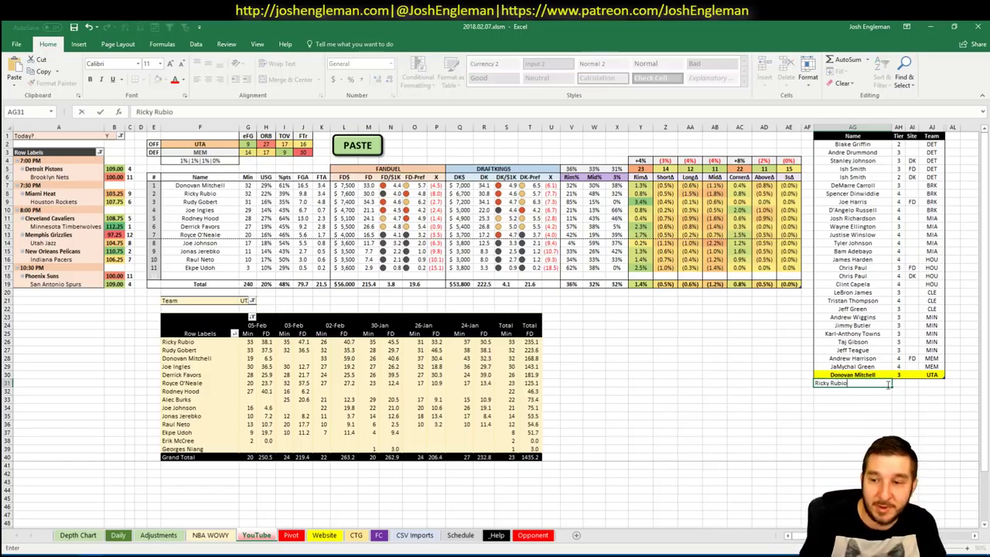
pyautogui.press('Tab')
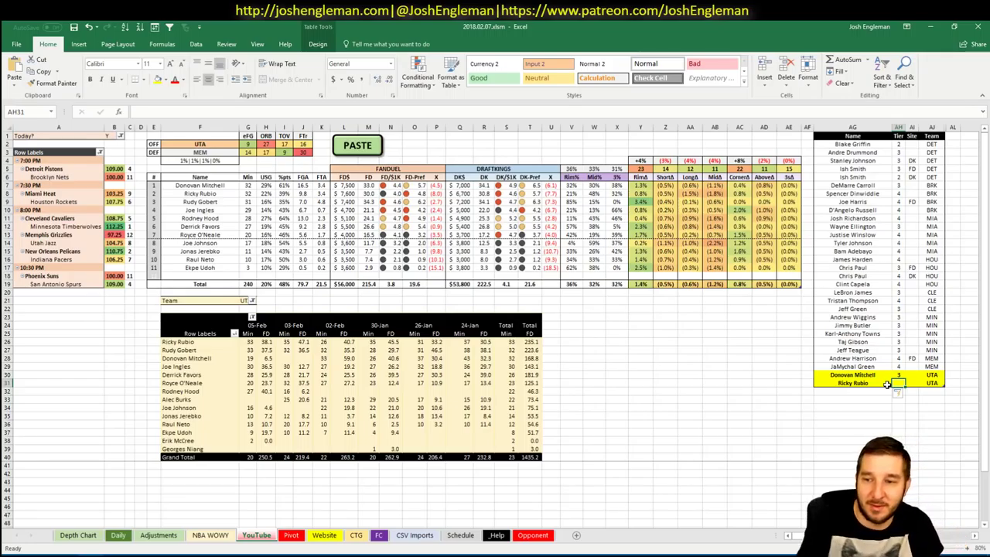
pyautogui.write('4')
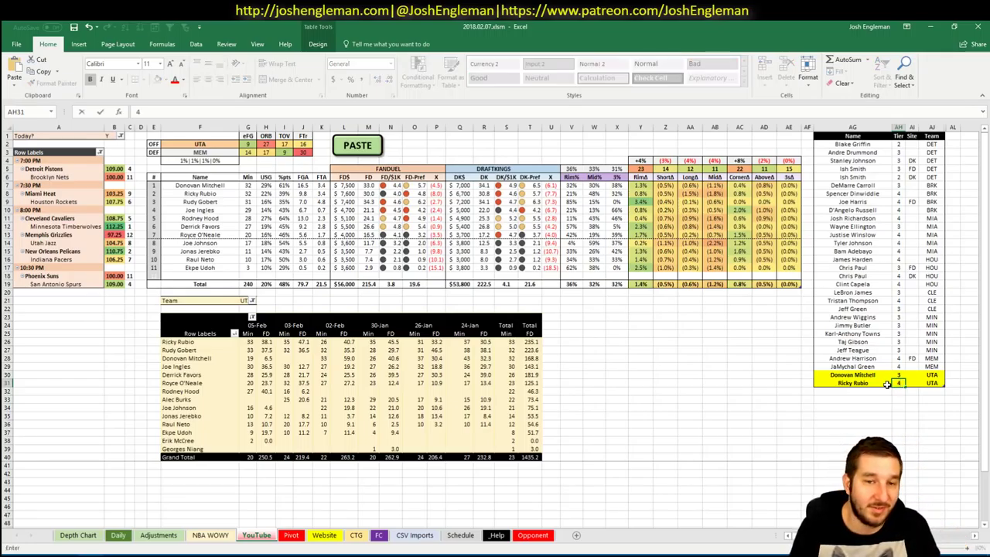
pyautogui.press('Return')
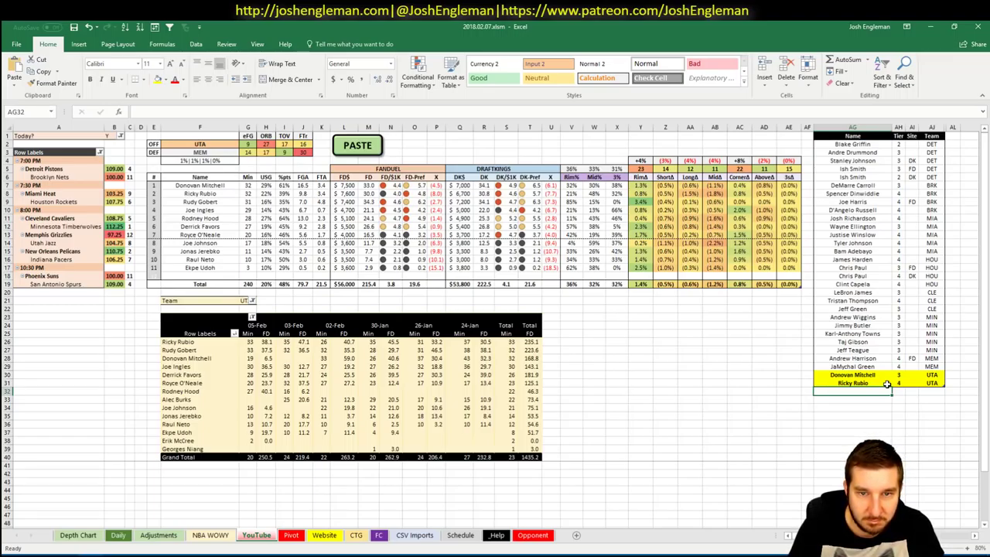
pyautogui.write('Rudy Gobert')
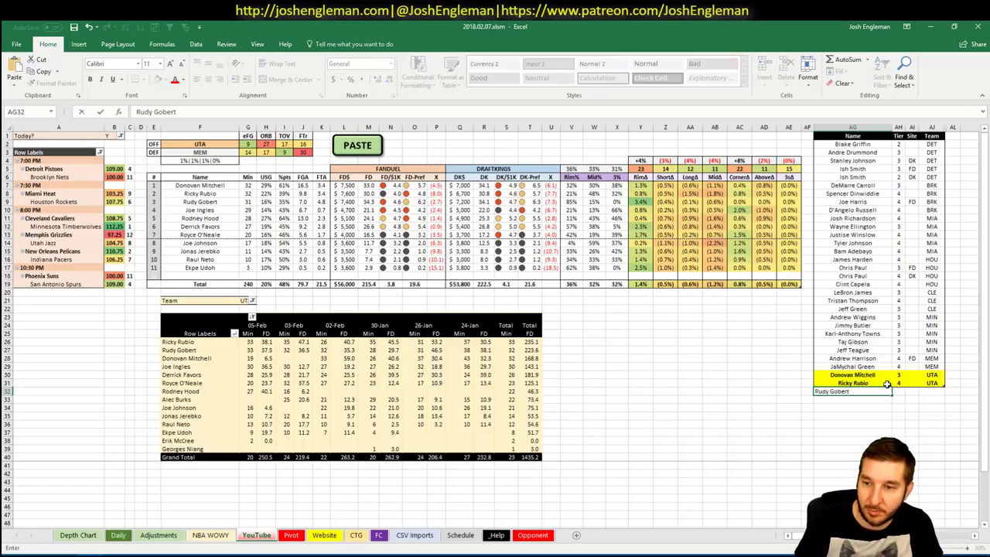
pyautogui.press('Tab')
pyautogui.press('Return')
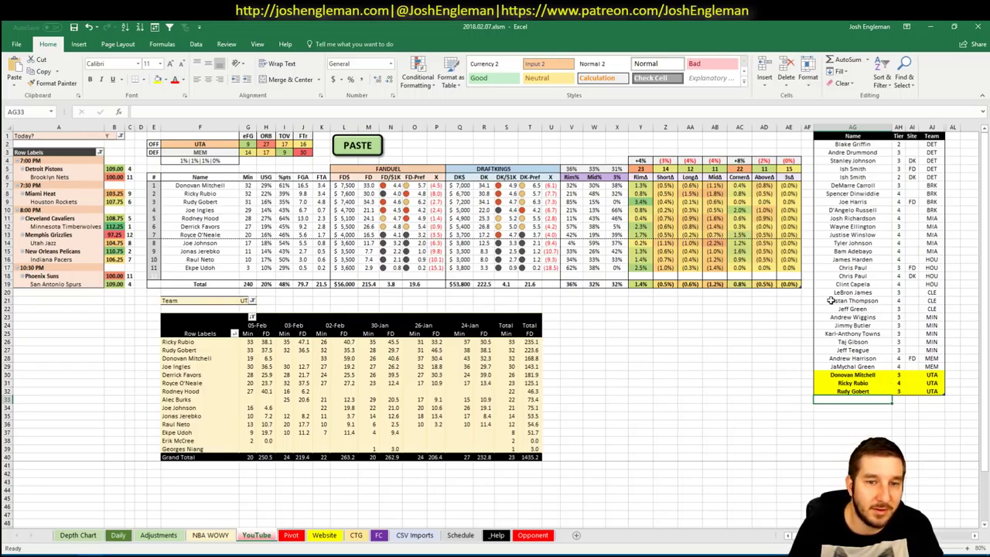
pyautogui.hotkey('alt', 'Tab')
pyautogui.click(171, 114)
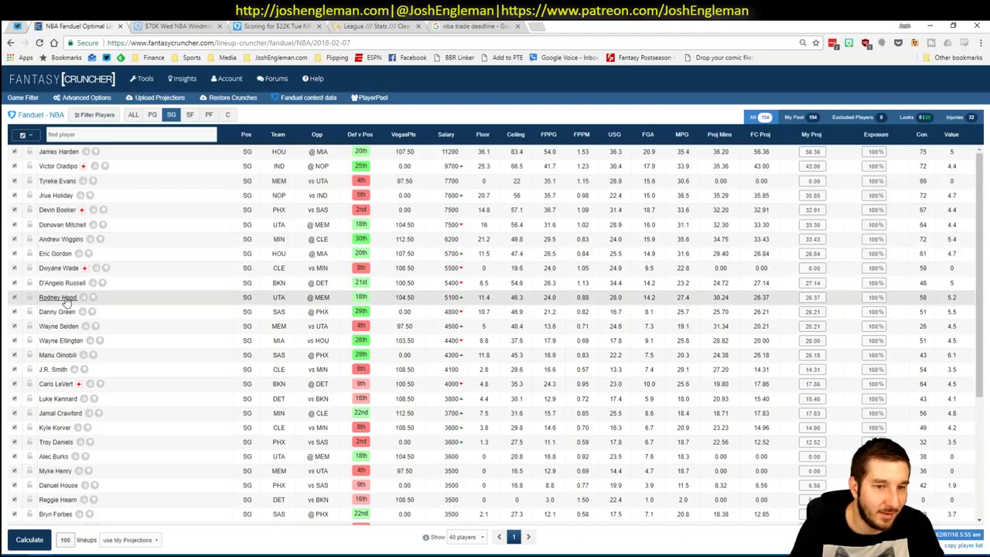
# Step: Check Rodney Hood's news and game log, including his 30-point game against NOP
pyautogui.click(67, 297)
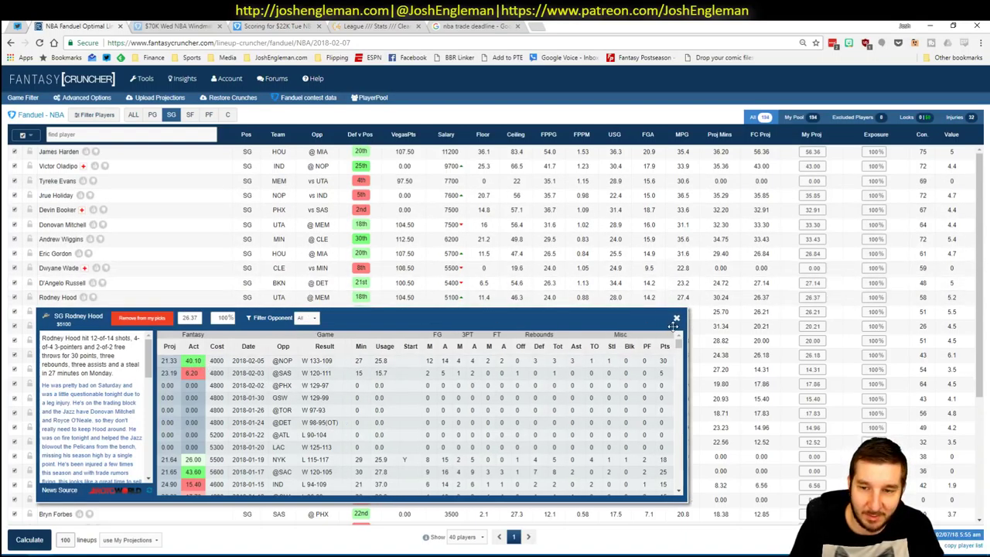
pyautogui.click(675, 317)
pyautogui.hotkey('alt', 'Tab')
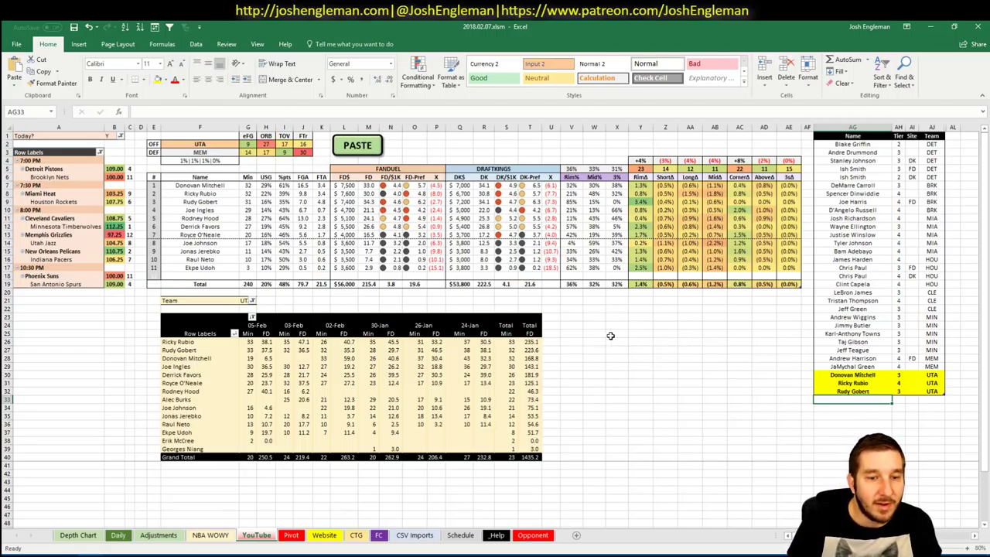
# Step: Enter Rodney Hood in AG33 at tier 4 and Derrick Favors in AG34 at tier 3
pyautogui.write('Rodney Hood')
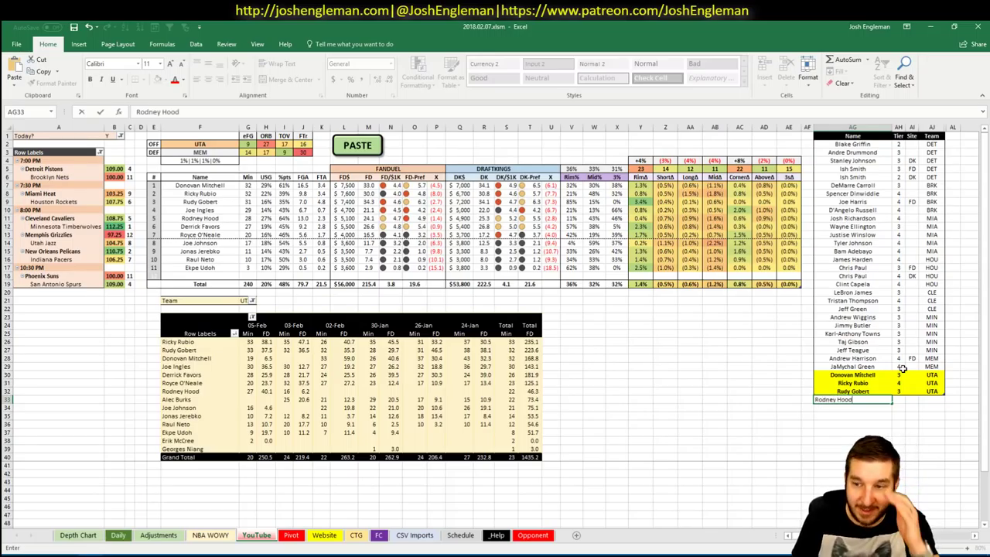
pyautogui.press('Tab')
pyautogui.press('Return')
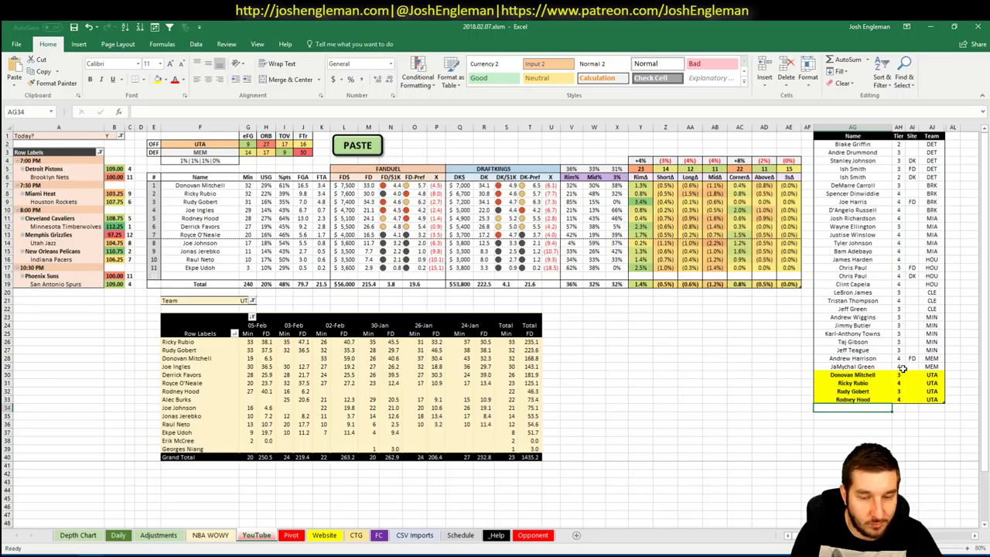
pyautogui.write('Derrick Favors')
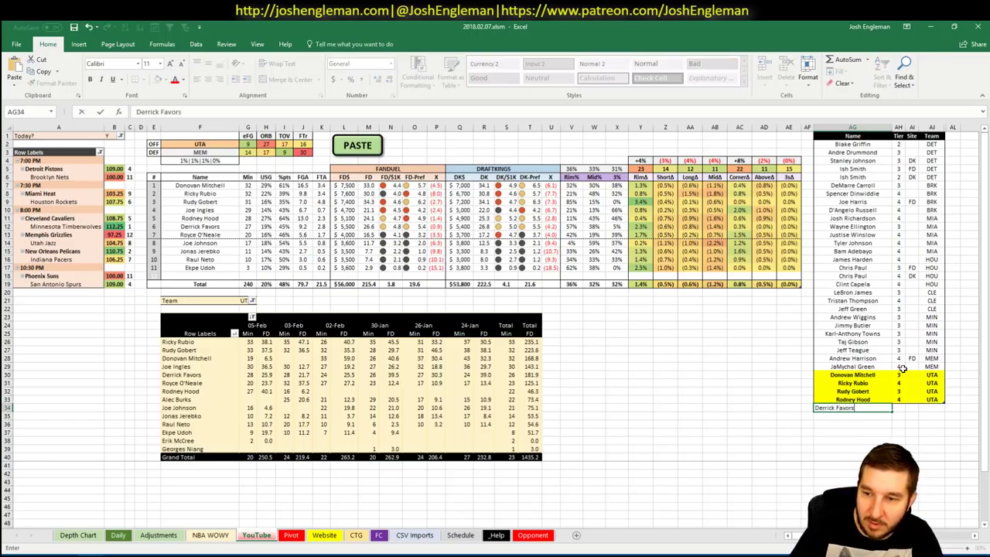
pyautogui.press('Tab')
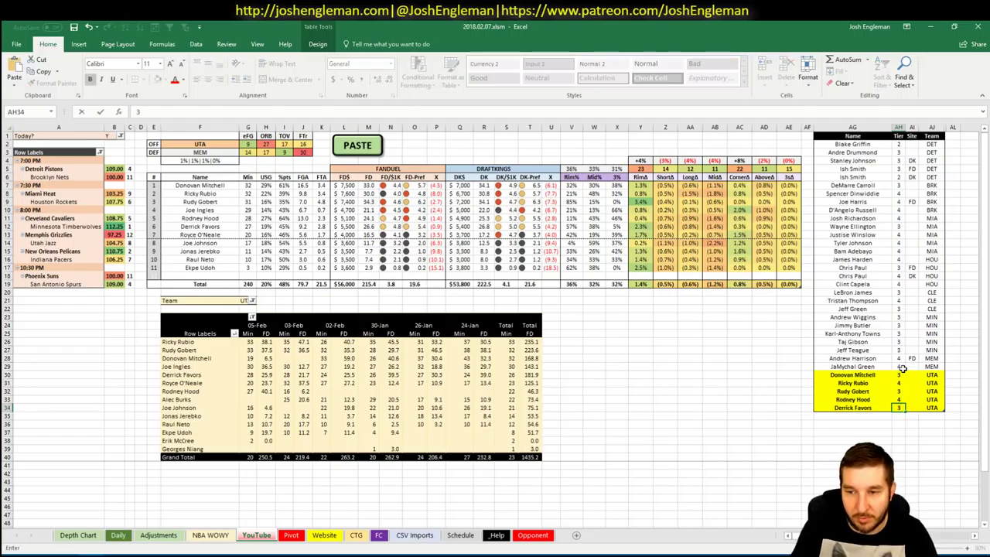
pyautogui.click(170, 145)
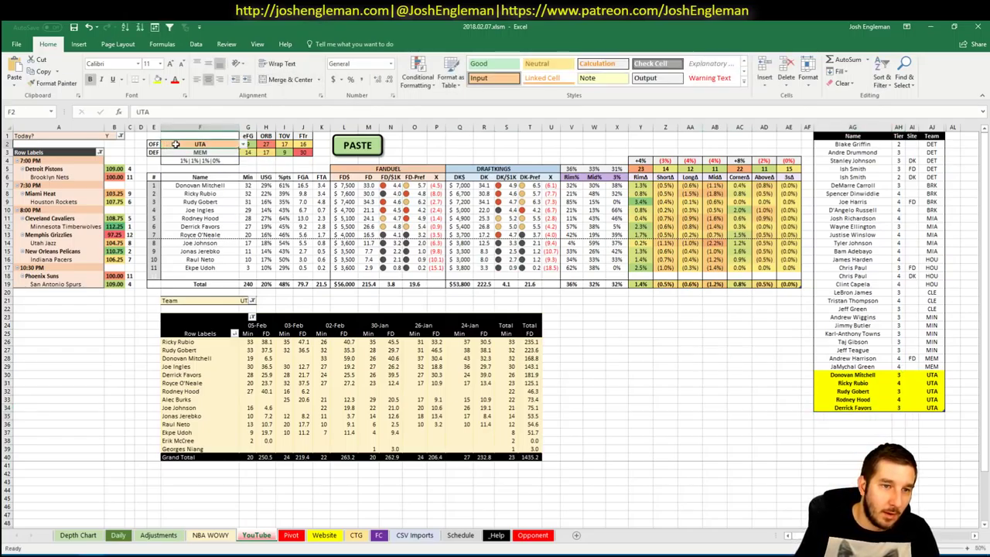
# Step: Set both F2 and the minutes pivot's Team filter to NOP, facing IND
pyautogui.write('NOP')
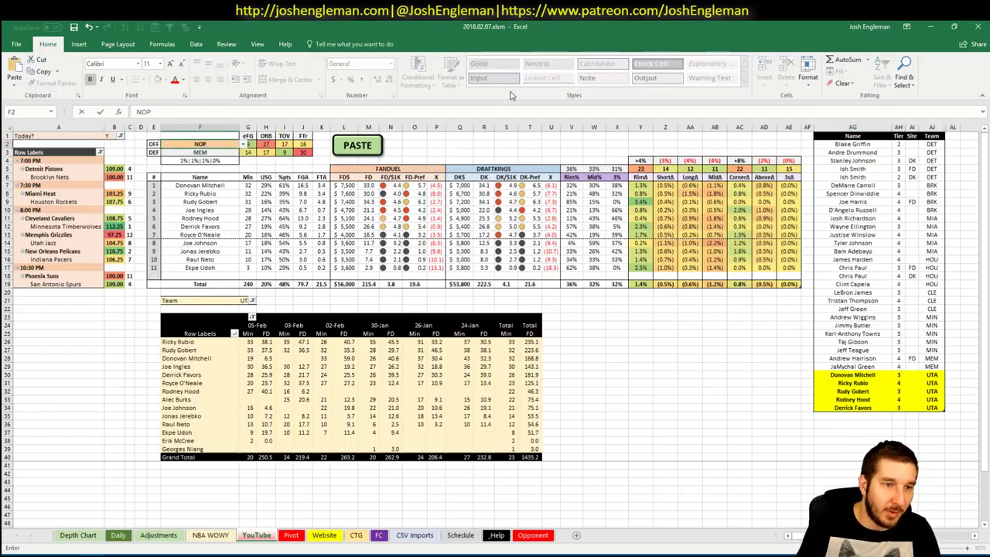
pyautogui.press('Return')
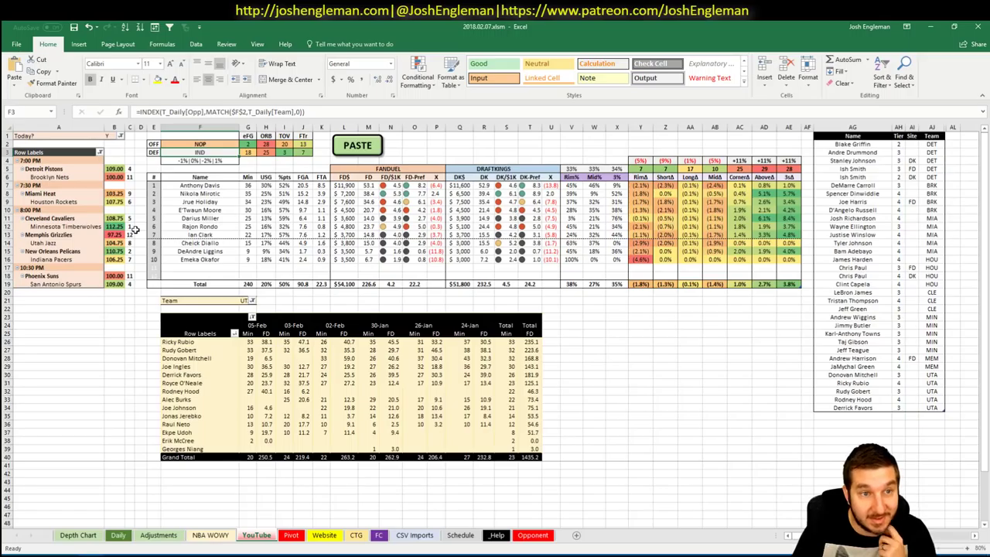
pyautogui.click(244, 300)
pyautogui.write('NOP')
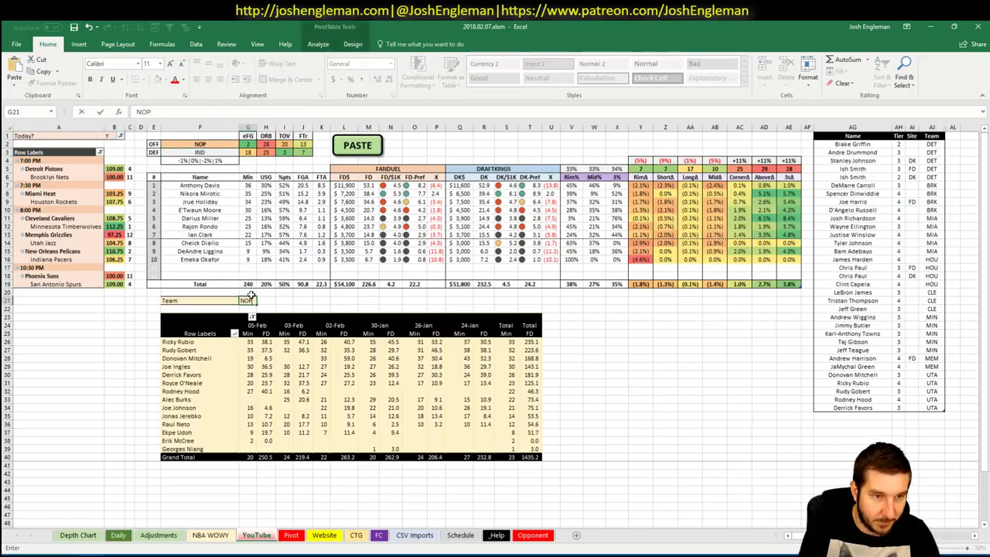
pyautogui.click(852, 415)
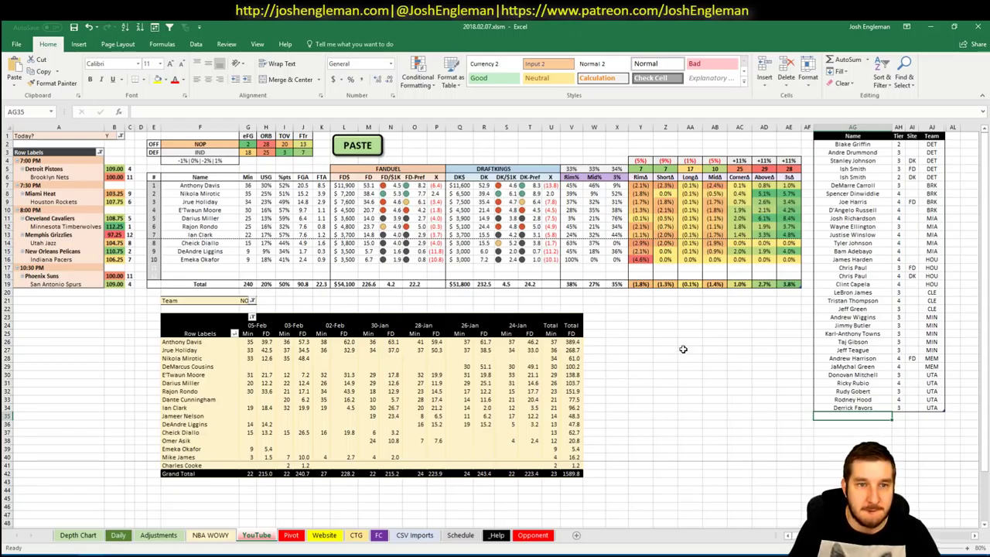
pyautogui.hotkey('alt', 'Tab')
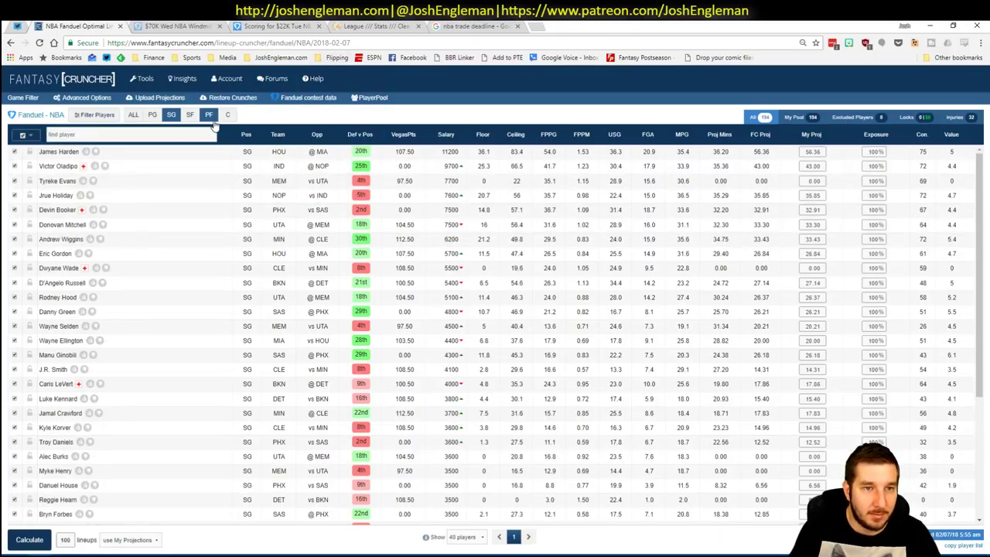
# Step: Review Anthony Davis's game log against IND from the power-forward and center pool
pyautogui.click(210, 118)
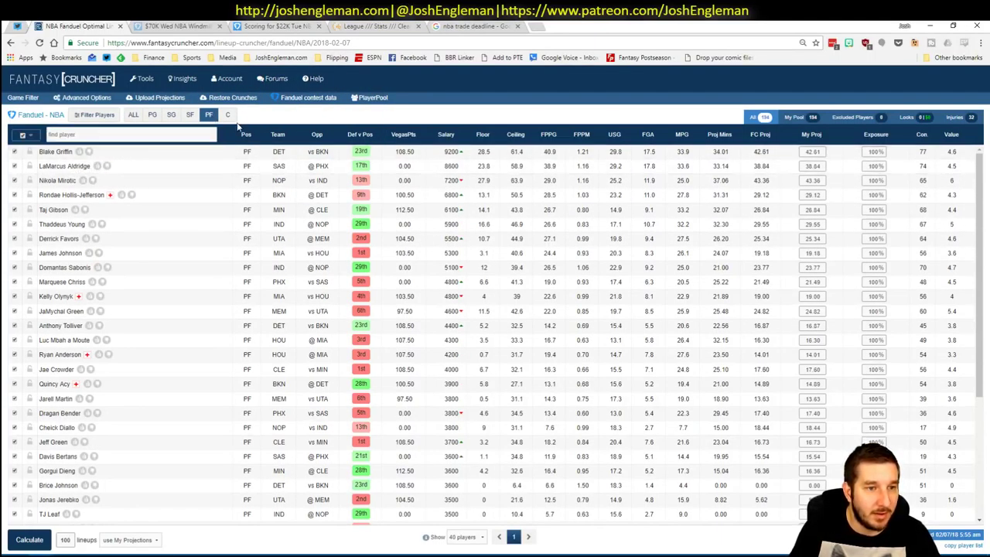
pyautogui.click(227, 115)
pyautogui.click(60, 152)
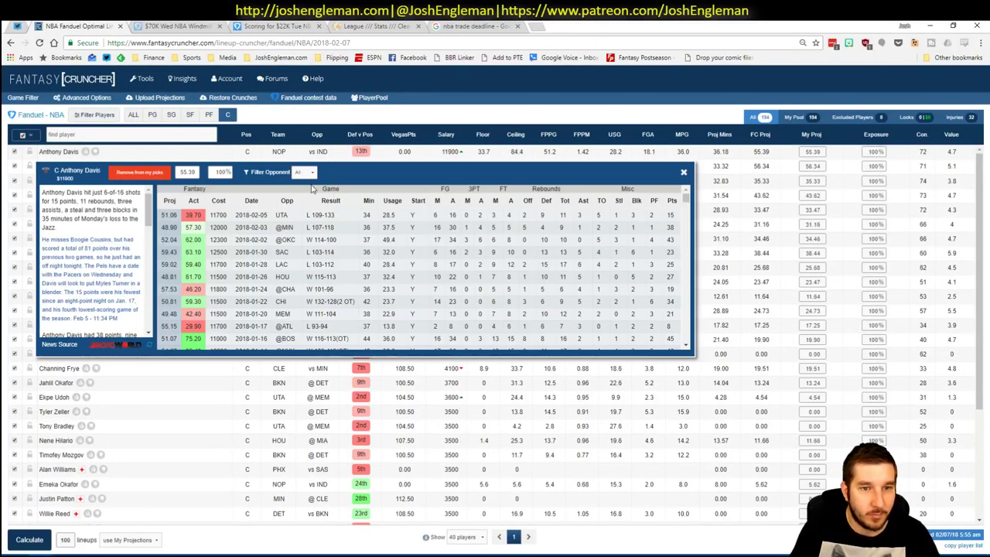
pyautogui.click(305, 172)
pyautogui.click(298, 194)
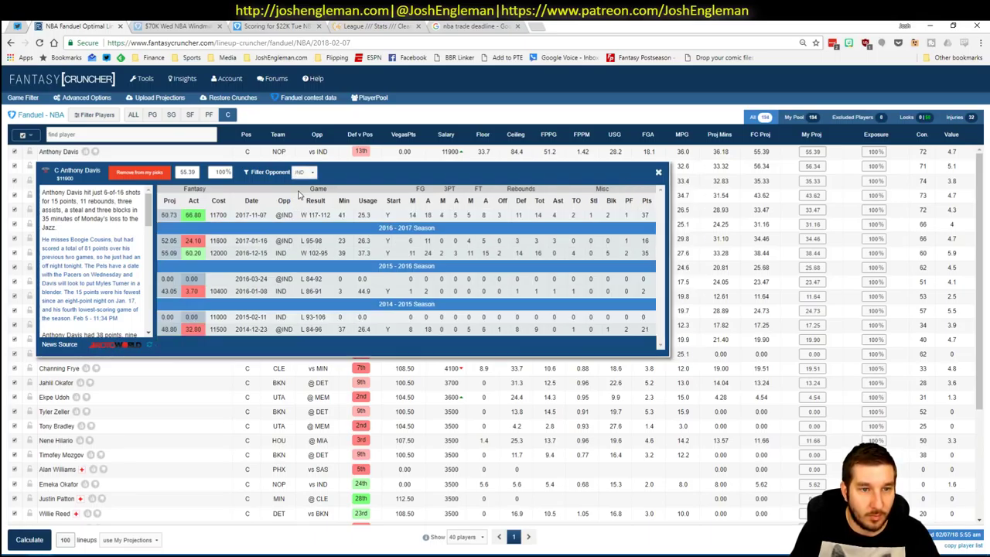
pyautogui.click(659, 173)
pyautogui.hotkey('alt', 'Tab')
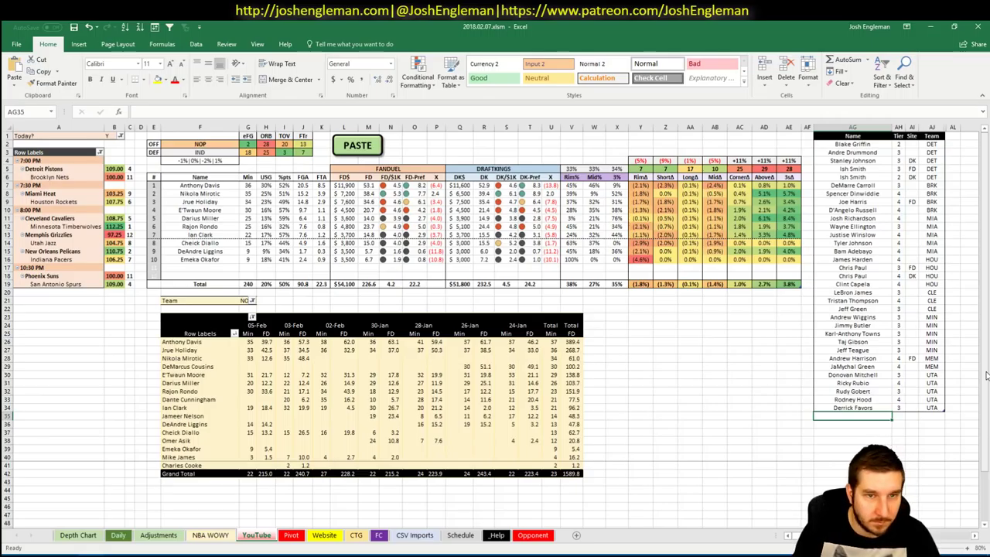
# Step: Enter Anthony Davis in the tier table at tier 4 for NOP
pyautogui.write('Anthony')
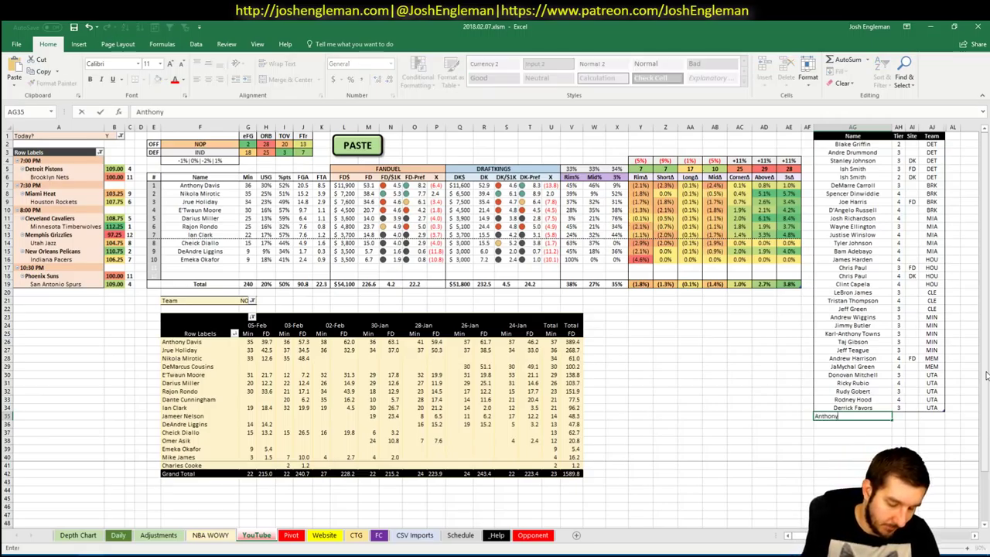
pyautogui.write(' Davis')
pyautogui.press('Tab')
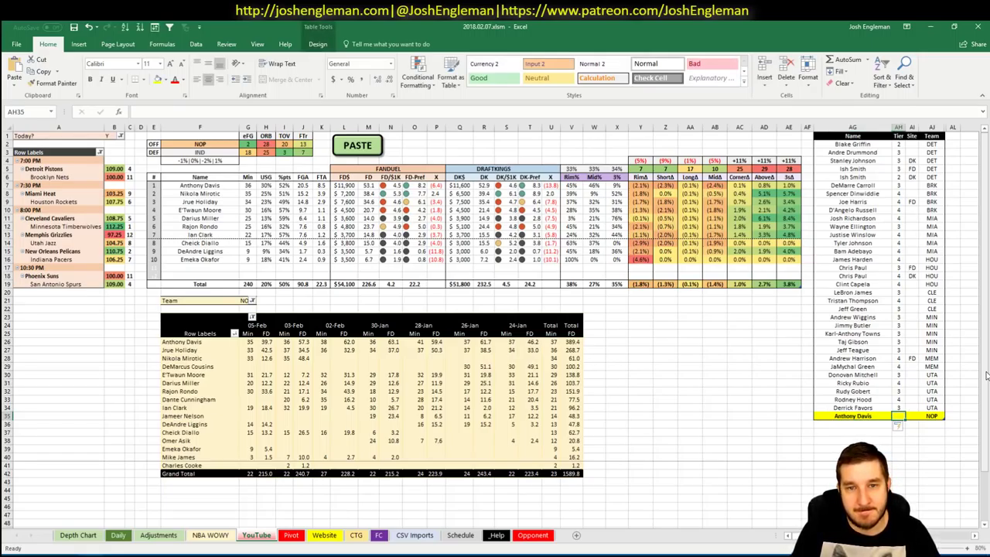
pyautogui.write('4')
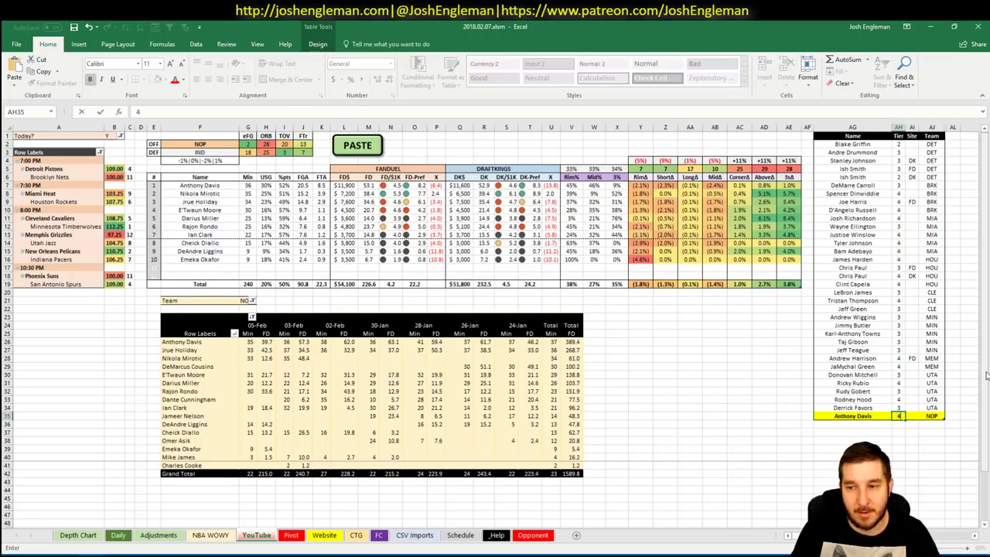
pyautogui.press('Return')
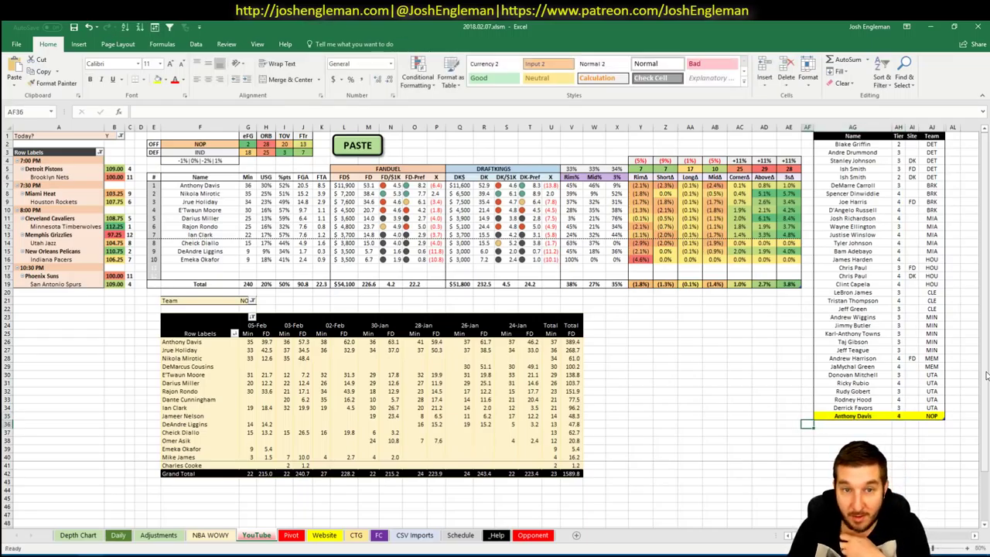
pyautogui.press('Right')
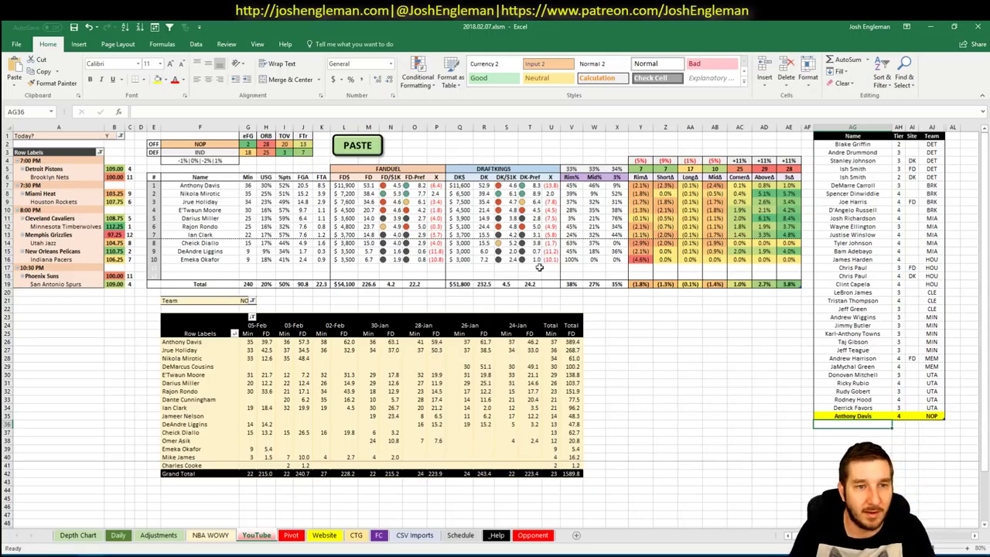
pyautogui.hotkey('alt', 'Tab')
# Step: Filter the player pool to power forwards, view Nikola Mirotic's card, then return to Excel
pyautogui.click(207, 114)
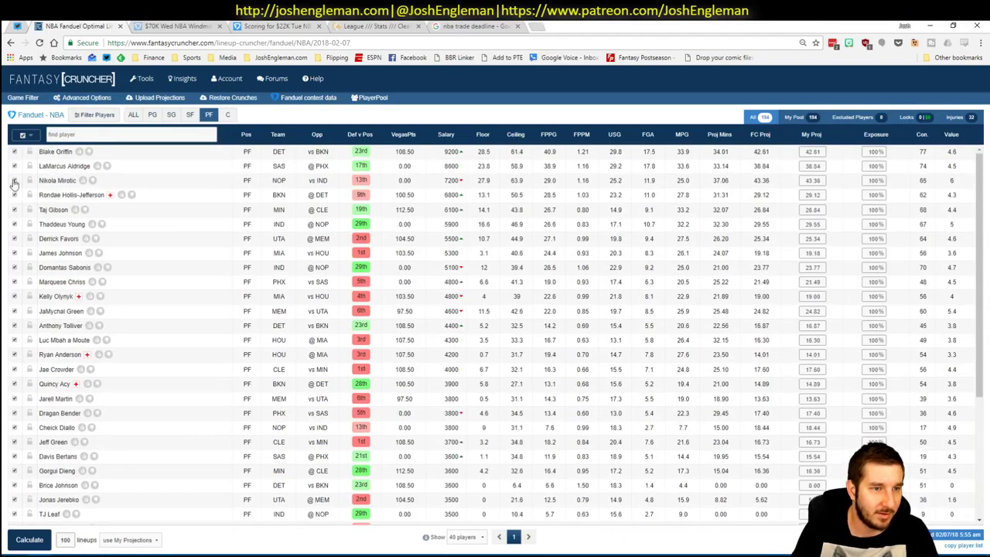
pyautogui.click(58, 180)
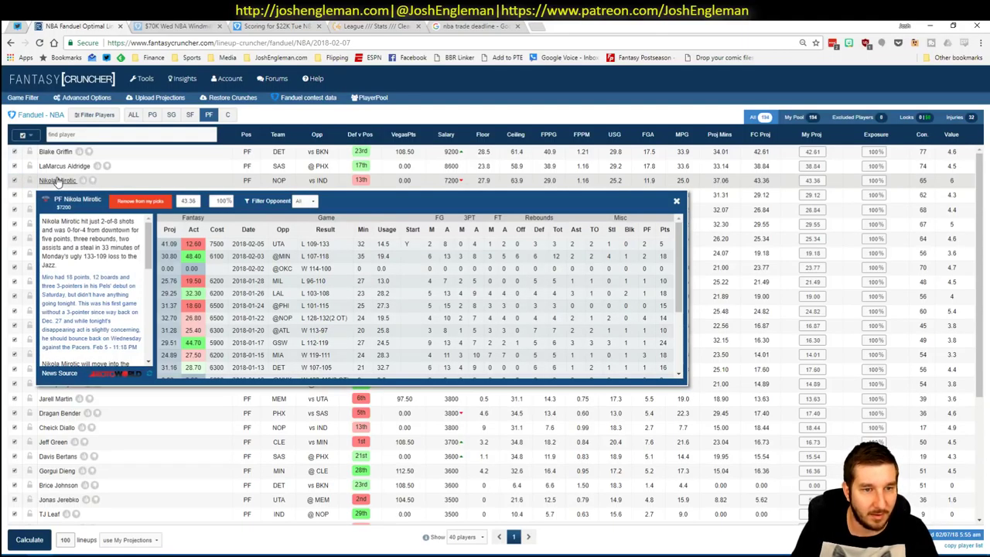
pyautogui.click(680, 201)
pyautogui.hotkey('alt', 'Tab')
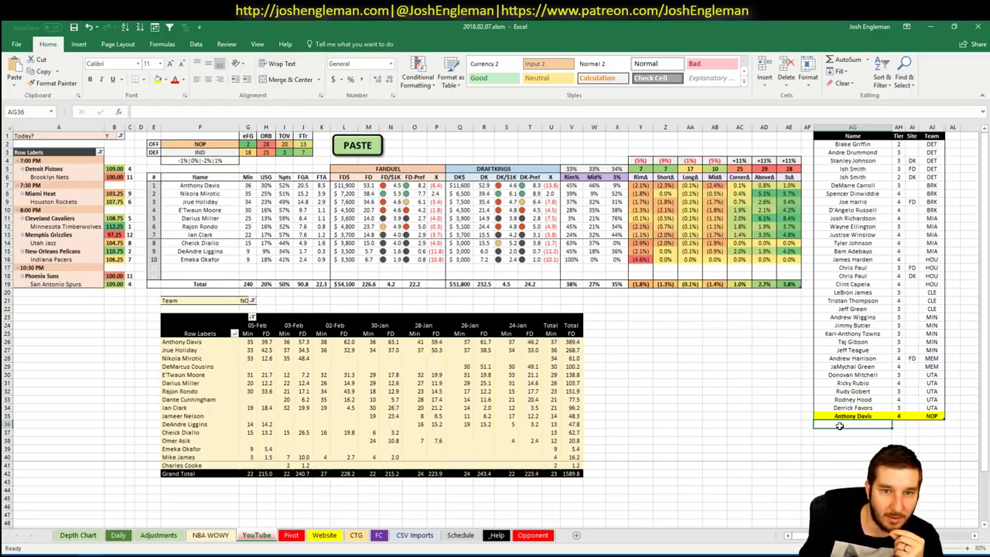
# Step: Collapse the expanded position details in the Pivot sheet's pivot table
pyautogui.click(291, 535)
pyautogui.scroll(-15, 249, 415)
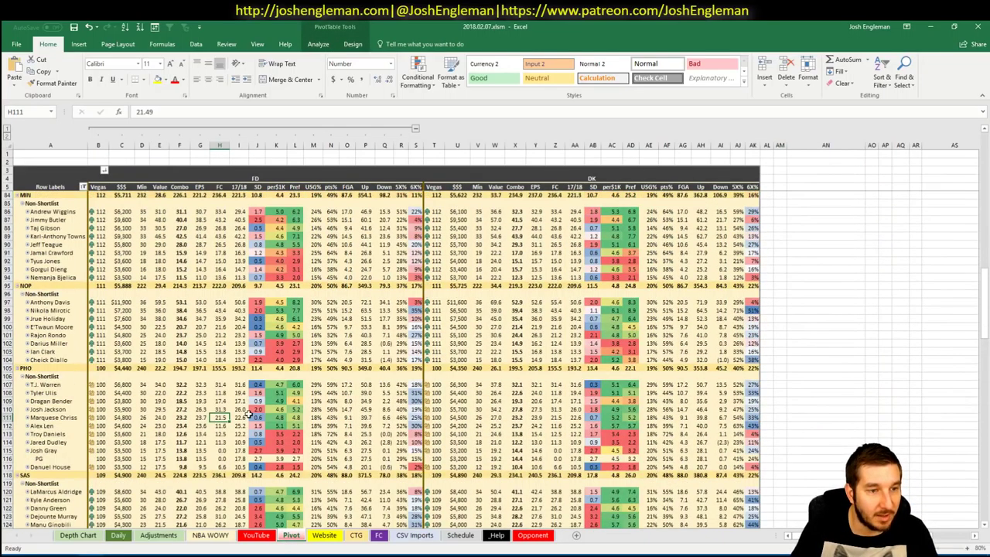
pyautogui.scroll(-7, 249, 415)
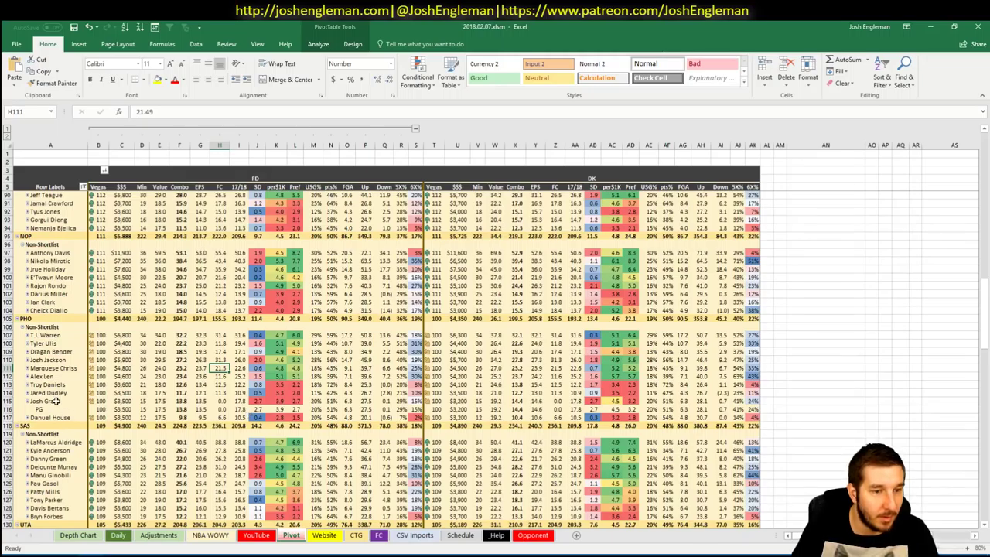
pyautogui.rightClick(55, 385)
pyautogui.moveTo(122, 287)
pyautogui.click(199, 320)
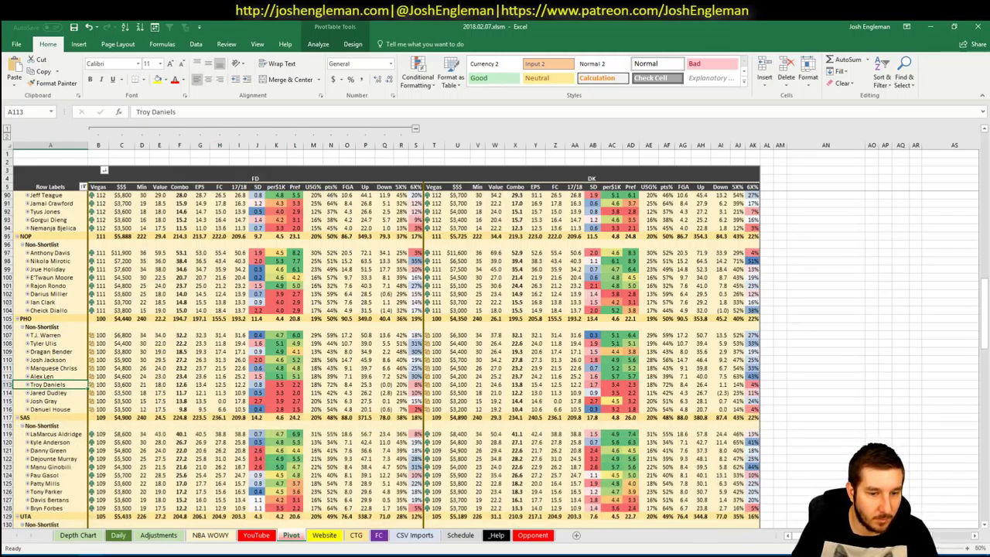
# Step: Add Nikola Mirotic at tier 2 to the NBA WOWY tier list
pyautogui.click(211, 535)
pyautogui.write('Ni')
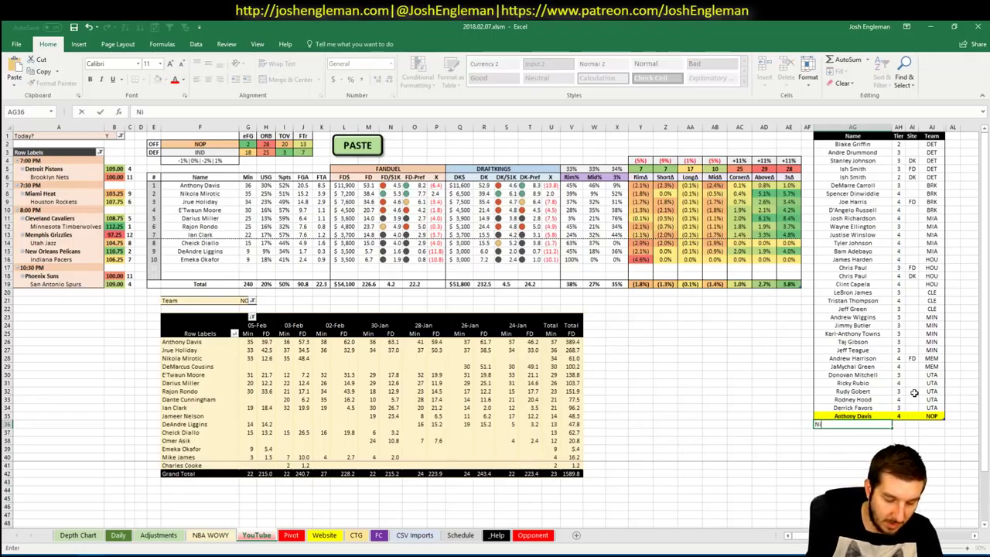
pyautogui.write('kola Mirotic')
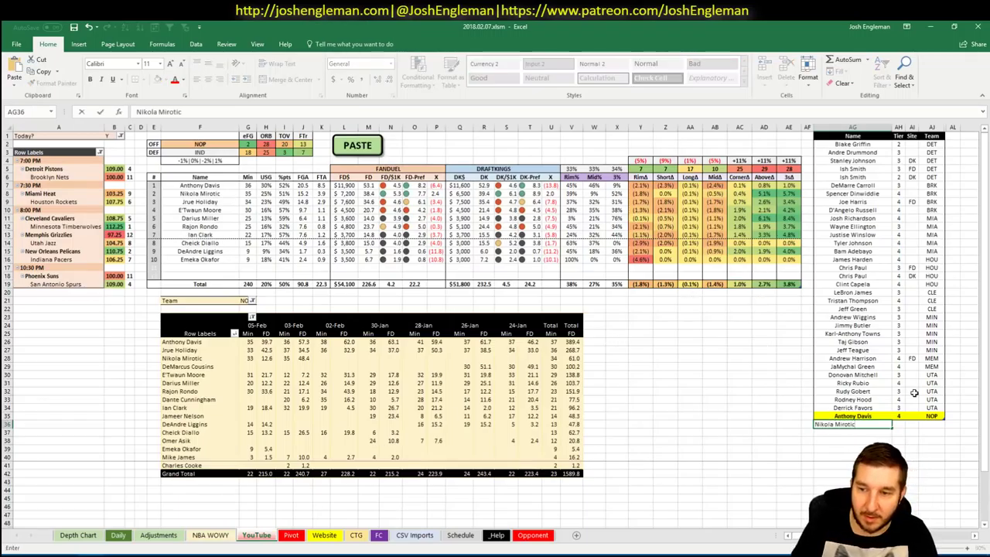
pyautogui.press('Tab')
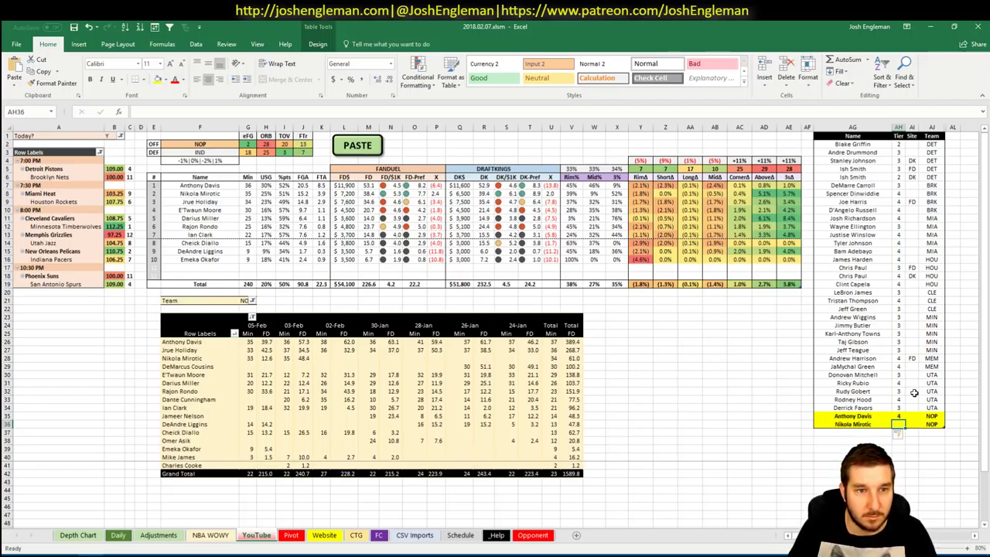
pyautogui.write('2')
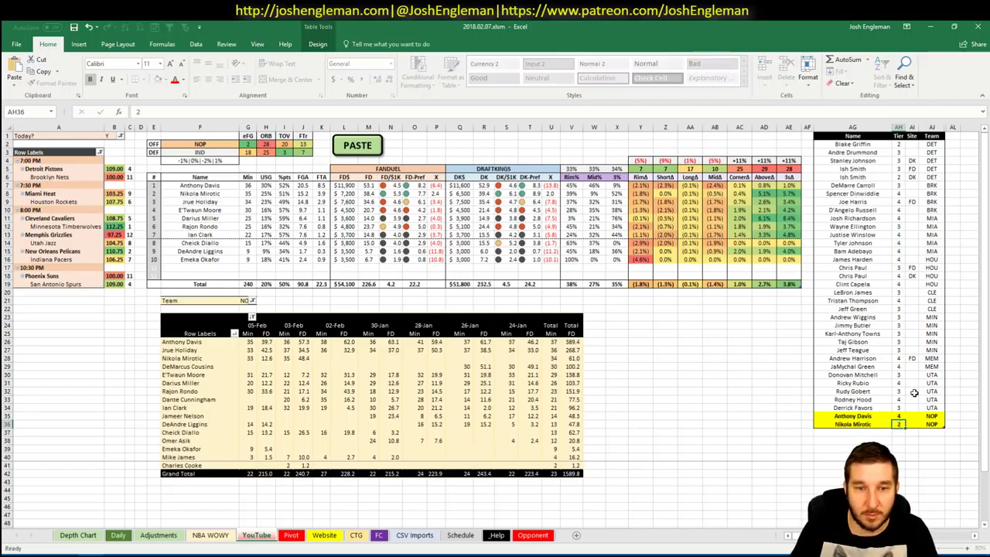
pyautogui.press('Return')
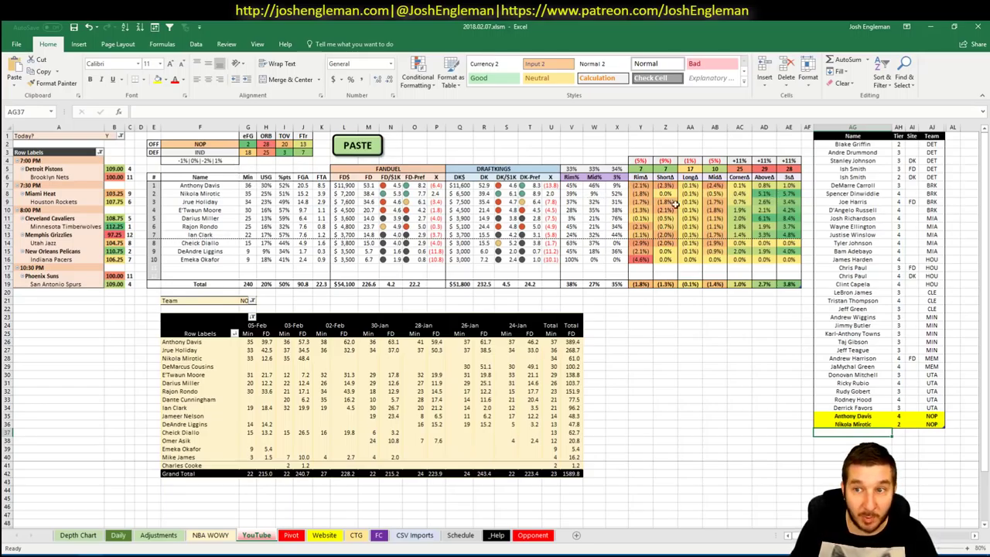
# Step: Check the AD8 formula, then start the next tier-list row with Jrue Holiday
pyautogui.click(764, 192)
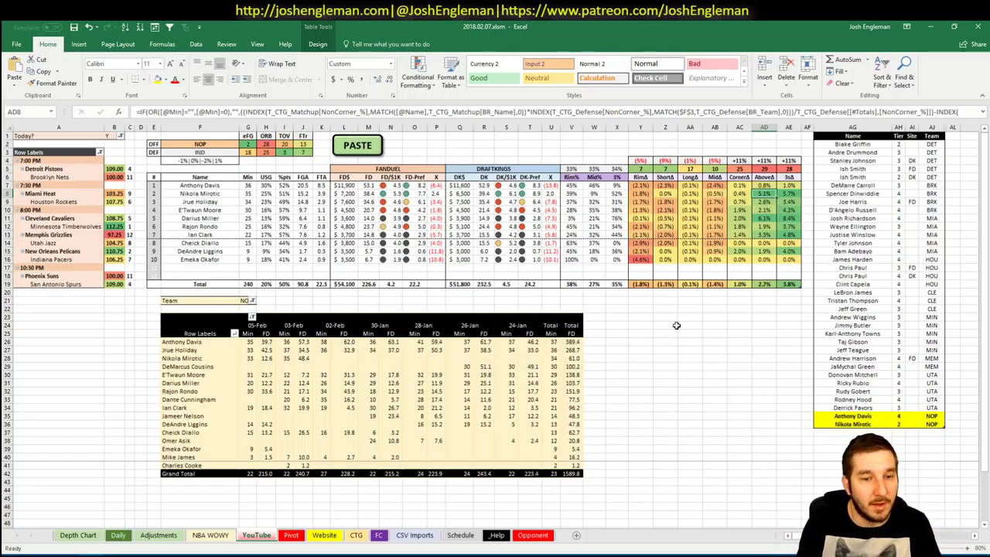
pyautogui.click(850, 338)
pyautogui.click(859, 432)
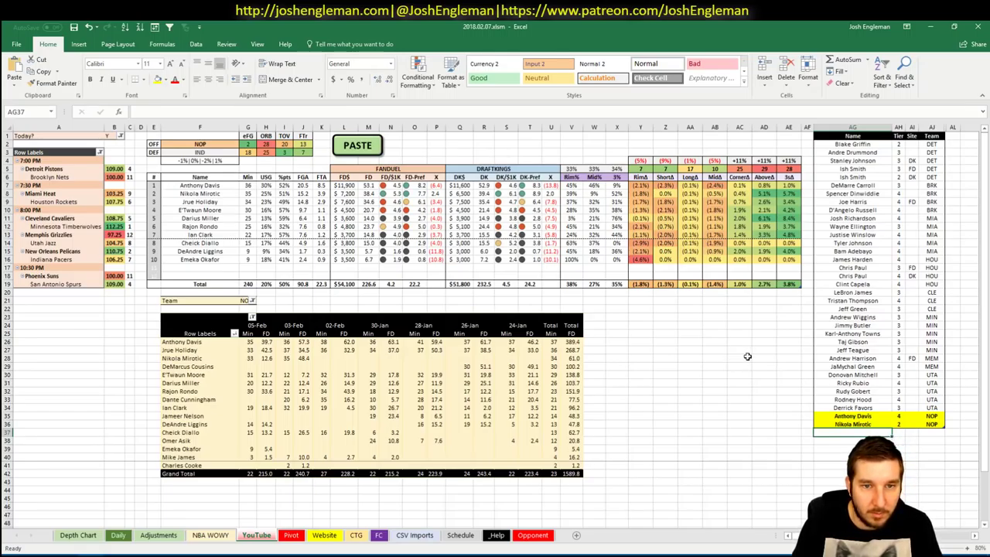
pyautogui.write('Jru')
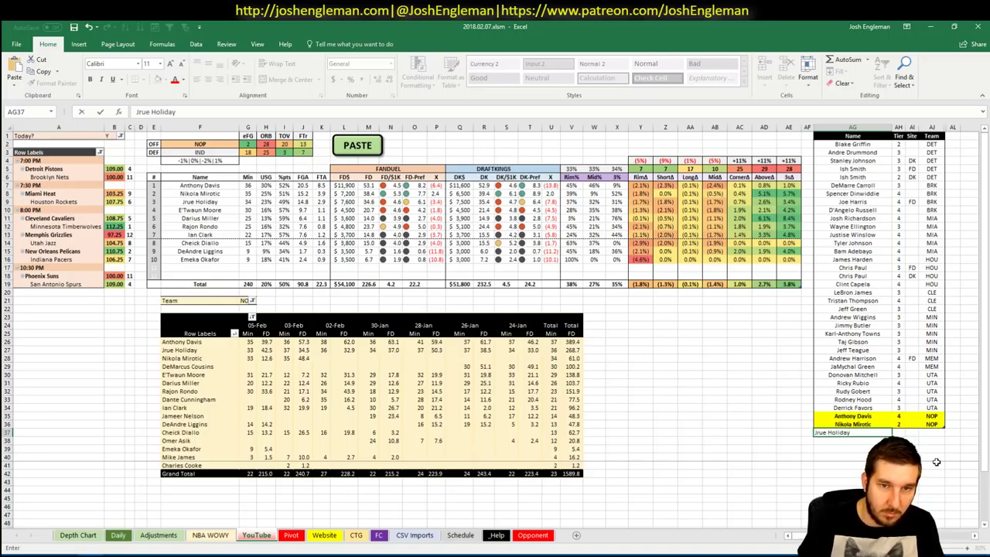
pyautogui.write('e Holiday')
# Step: Give Jrue Holiday two rows: tier 3 for FD and tier 4 for DK
pyautogui.press('Tab')
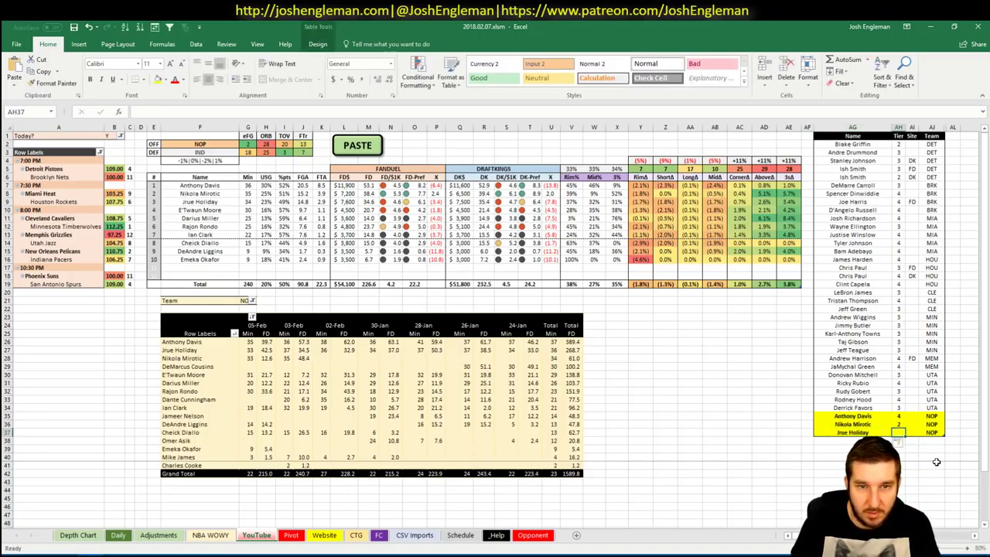
pyautogui.write('3')
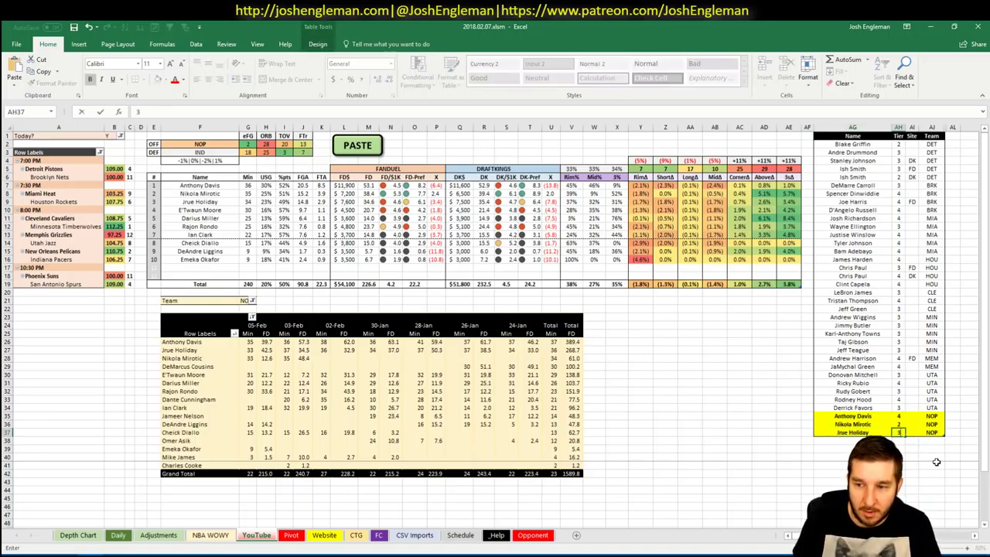
pyautogui.press('Tab')
pyautogui.write('FD')
pyautogui.press('Return')
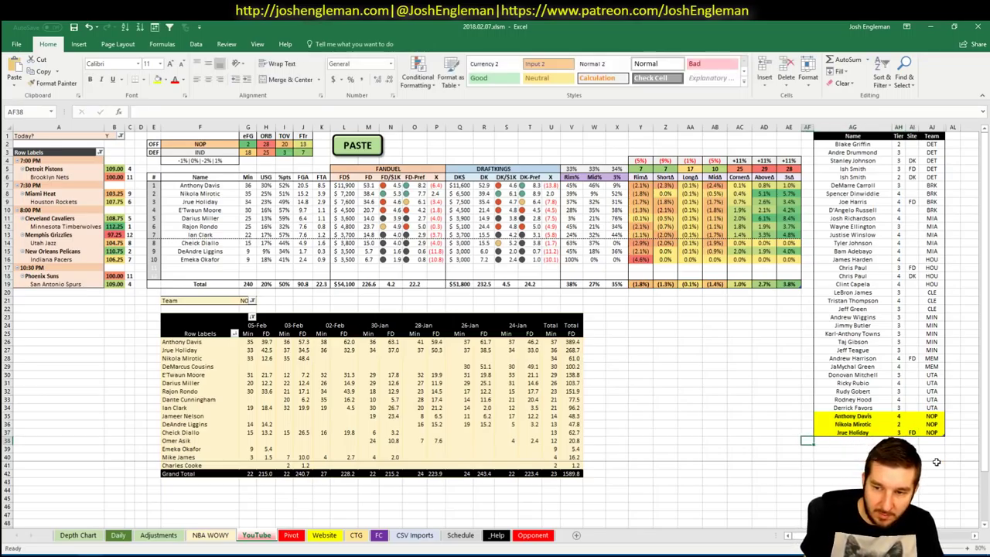
pyautogui.write('Jrue Holiday')
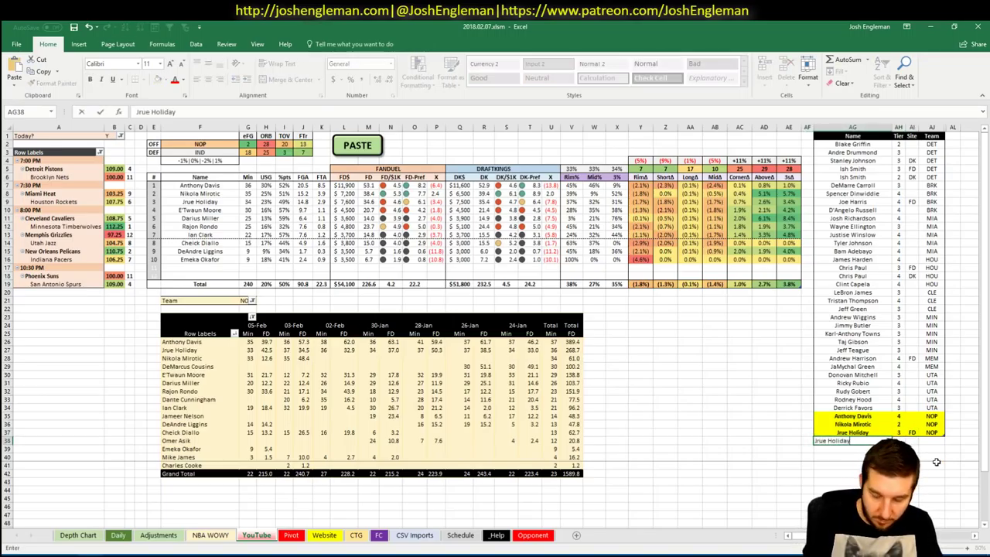
pyautogui.press('Tab')
pyautogui.write('4')
pyautogui.press('Tab')
pyautogui.write('DK')
pyautogui.press('Return')
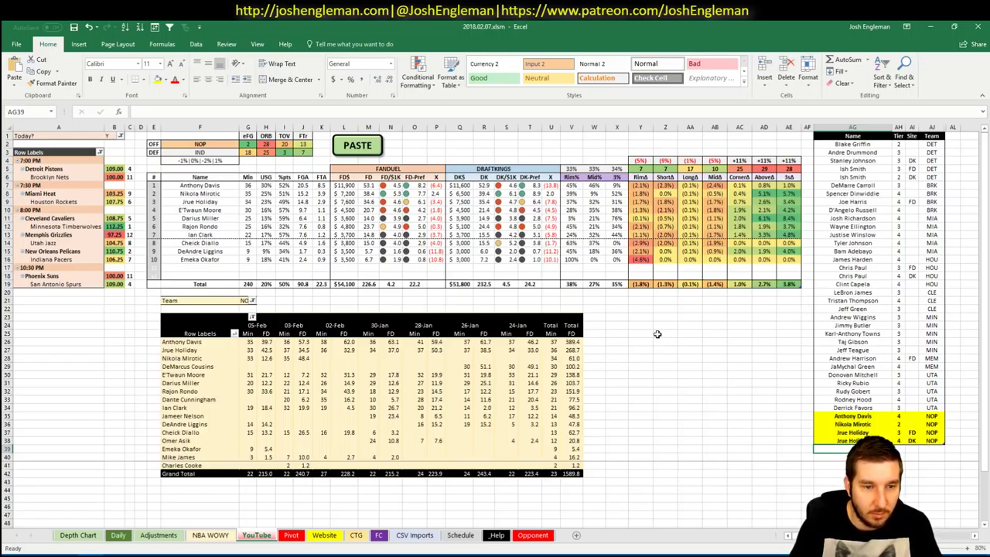
# Step: Add E'Twaun Moore to the tier list and move to the next empty row
pyautogui.write("E'Twaun Moore")
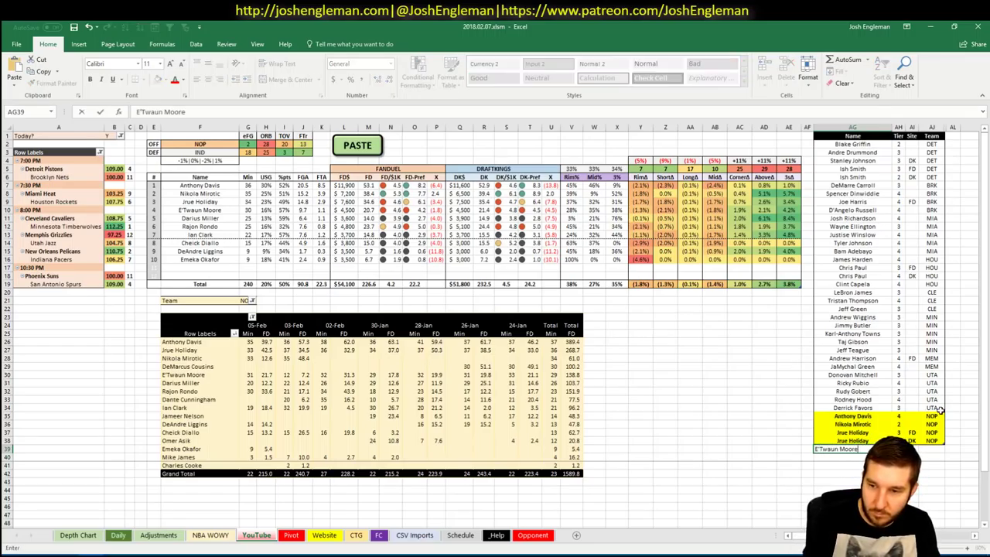
pyautogui.press('Return')
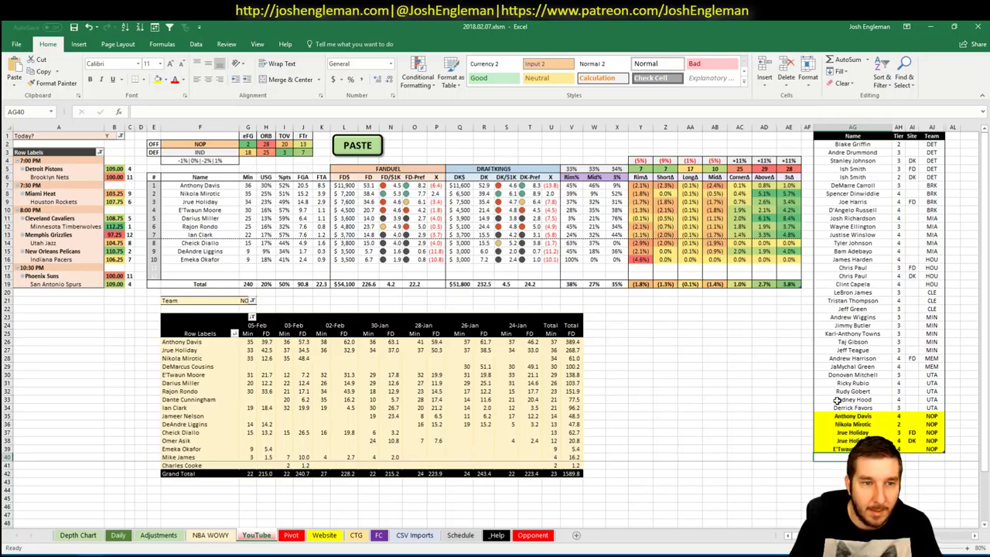
pyautogui.rightClick(838, 400)
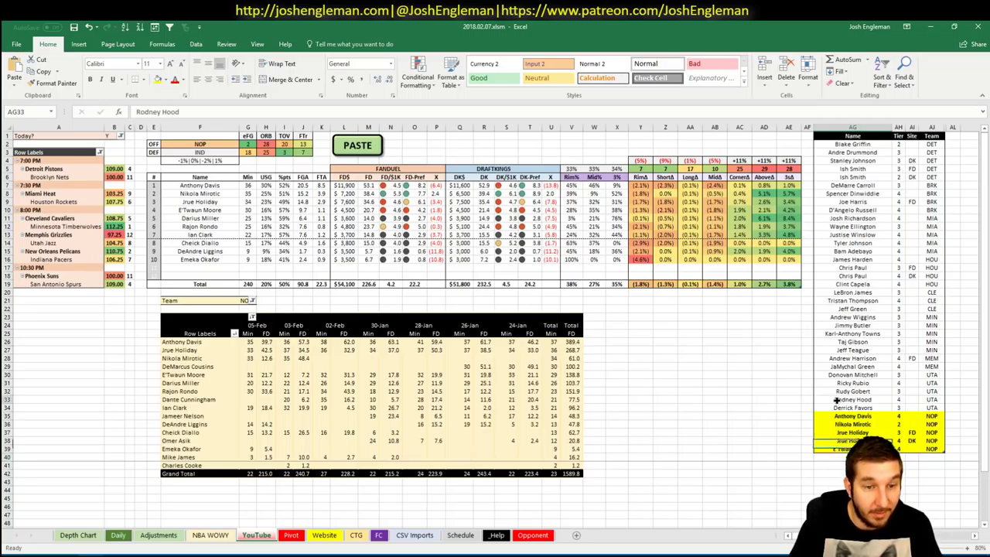
pyautogui.press('Escape')
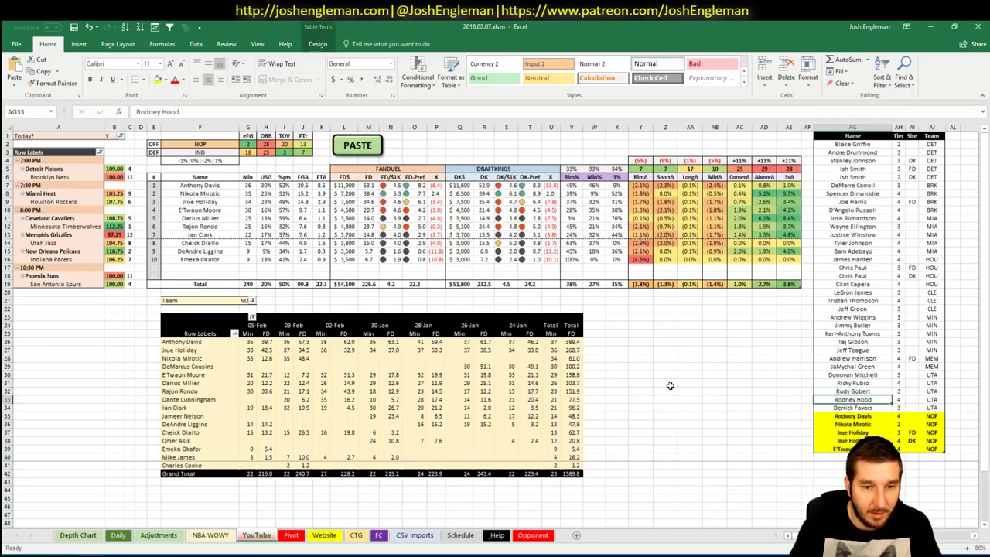
pyautogui.click(265, 393)
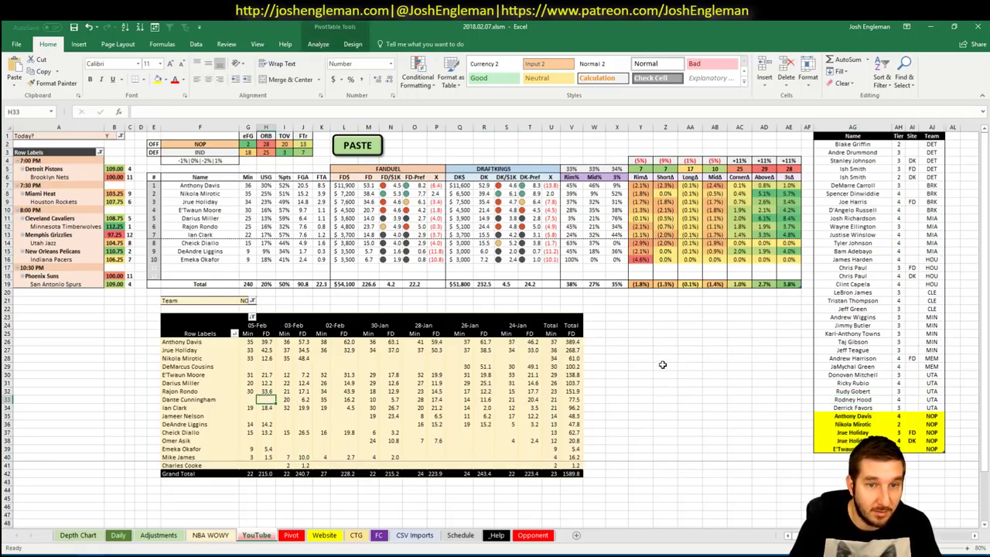
pyautogui.click(839, 457)
# Step: Give Rajon Rondo two rows: tier 3 for FD and tier 4
pyautogui.write('Raj')
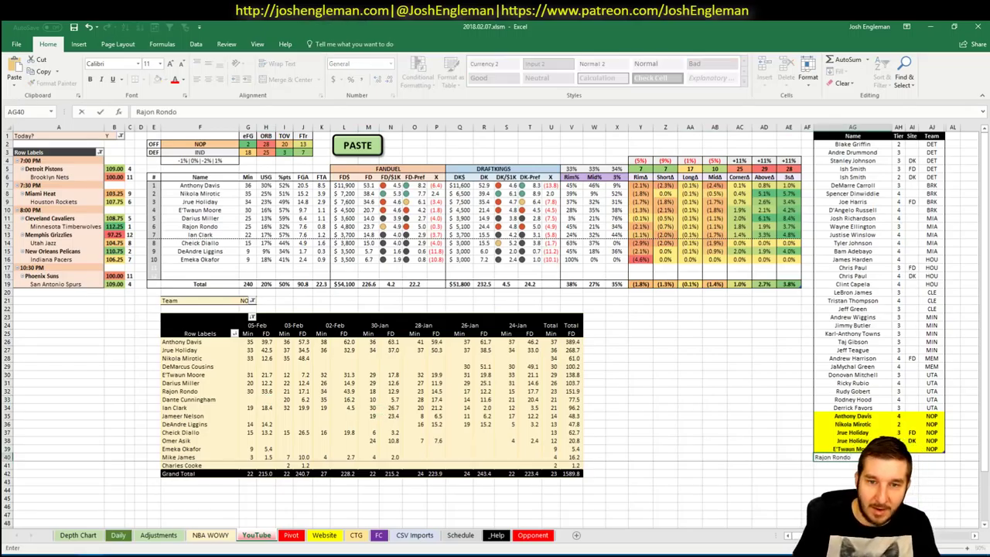
pyautogui.write('on Rondo')
pyautogui.press('Tab')
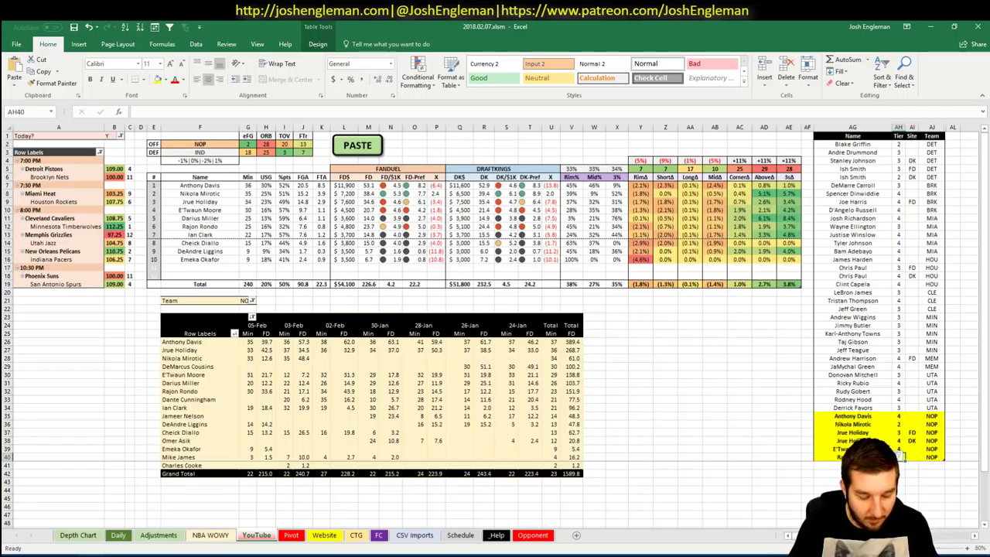
pyautogui.write('3')
pyautogui.press('Tab')
pyautogui.write('FD')
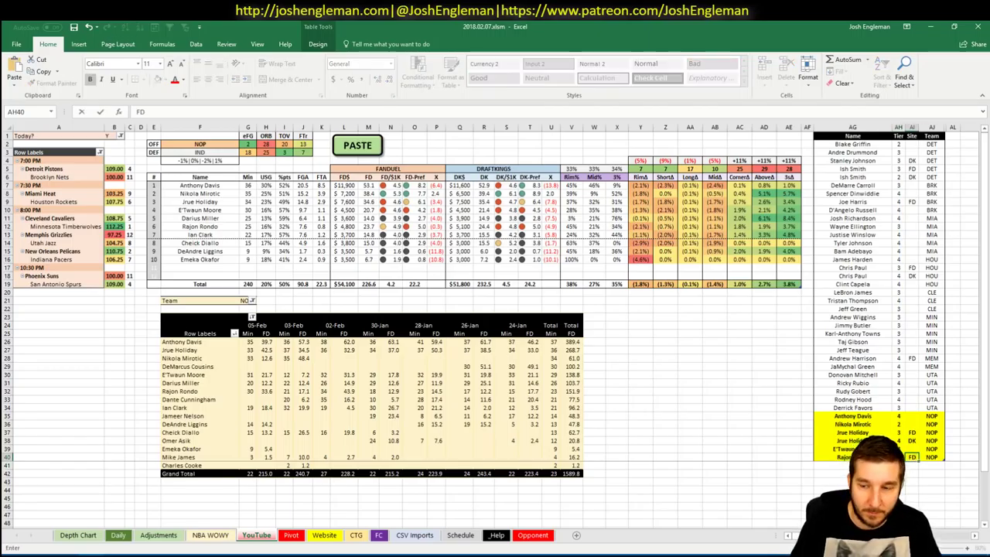
pyautogui.press('Return')
pyautogui.write('Rajon Rondo')
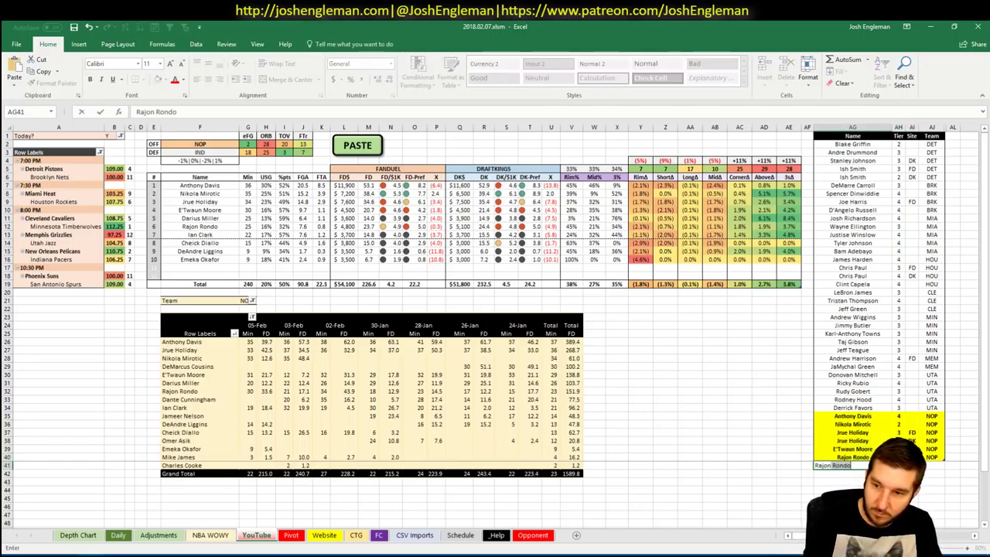
pyautogui.press('Tab')
pyautogui.write('4')
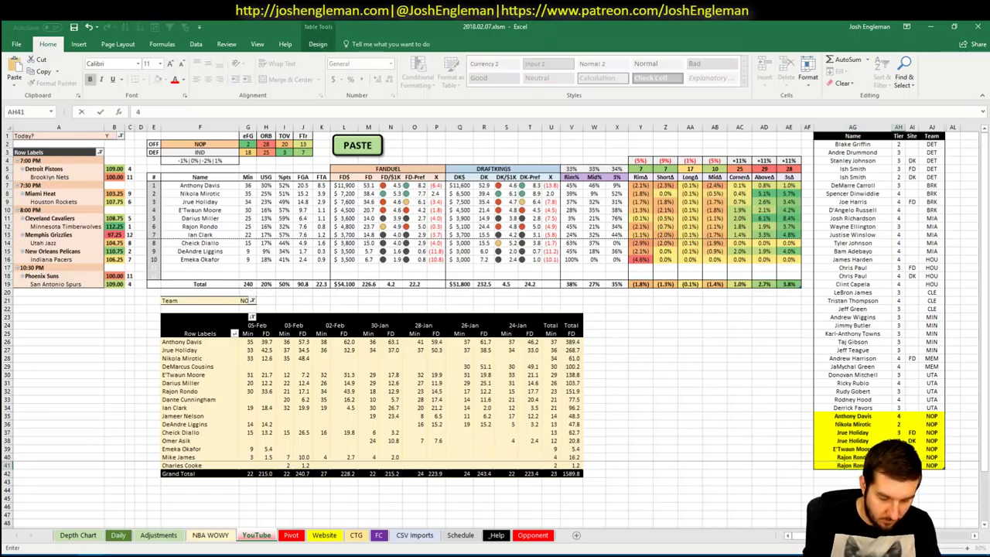
pyautogui.press('Return')
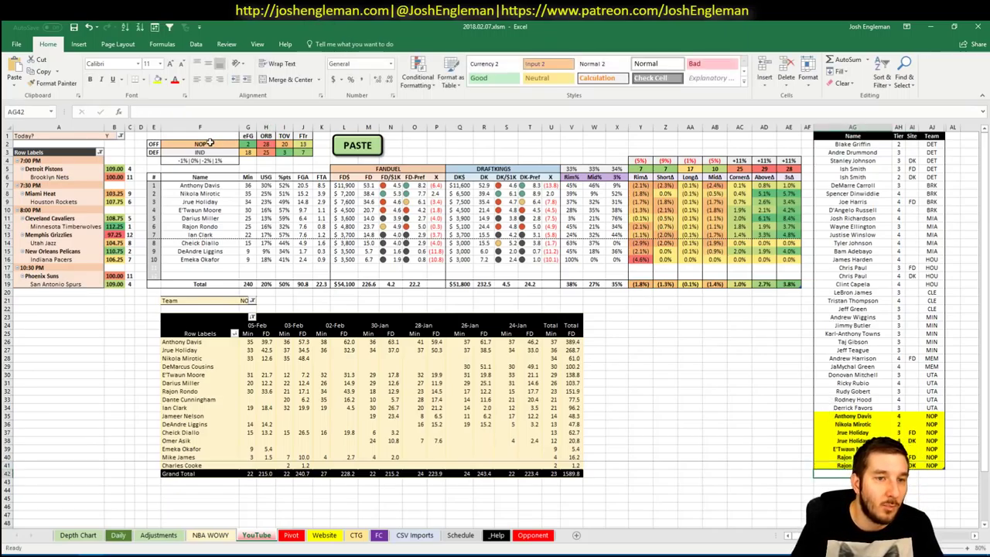
pyautogui.click(209, 144)
# Step: Set IND as the offensive team and as the minutes pivot's team filter
pyautogui.write('IND')
pyautogui.press('Return')
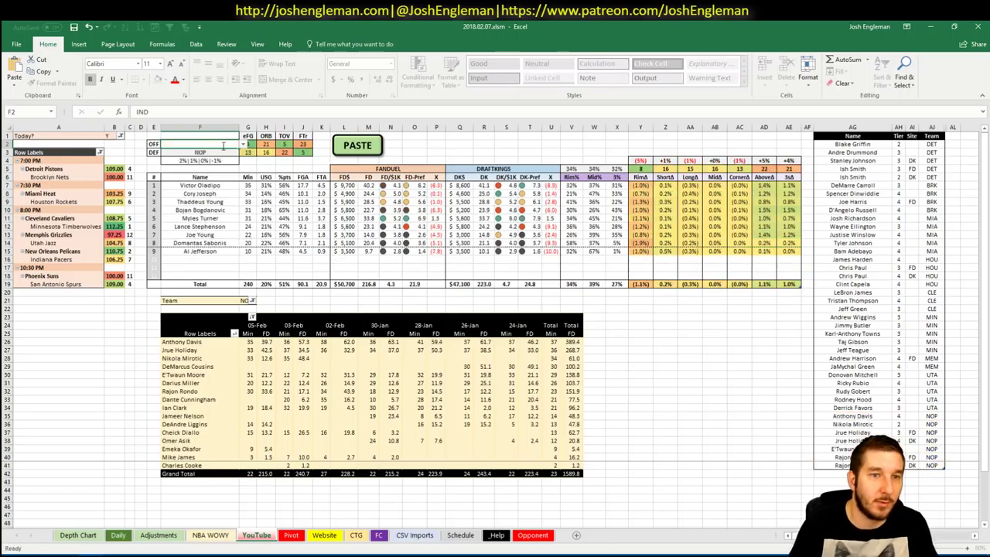
pyautogui.click(268, 193)
pyautogui.click(646, 419)
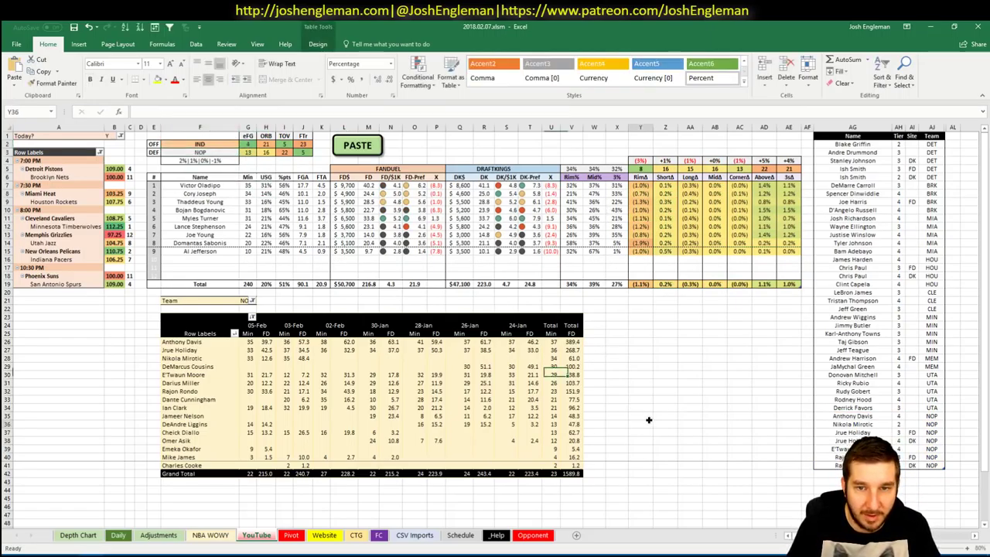
pyautogui.doubleClick(823, 489)
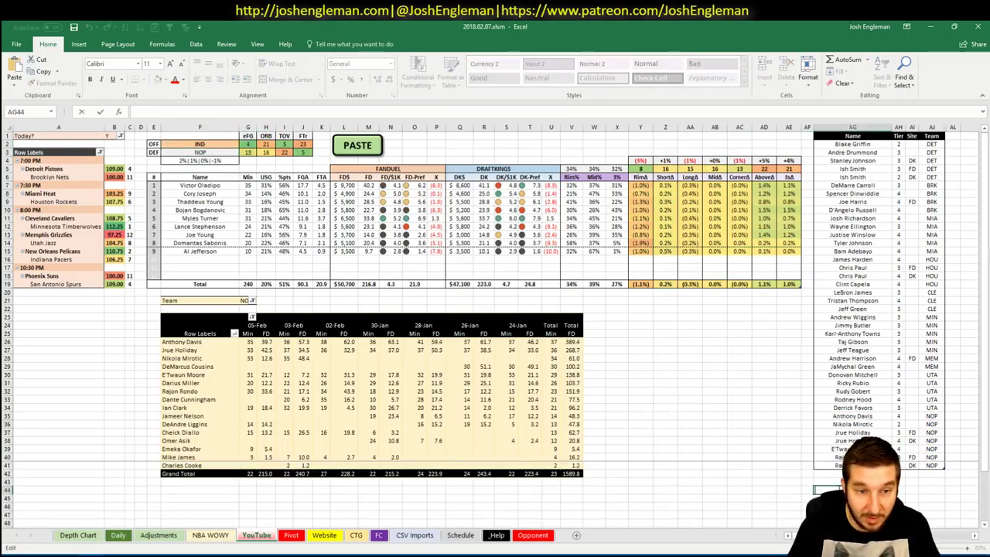
pyautogui.click(246, 300)
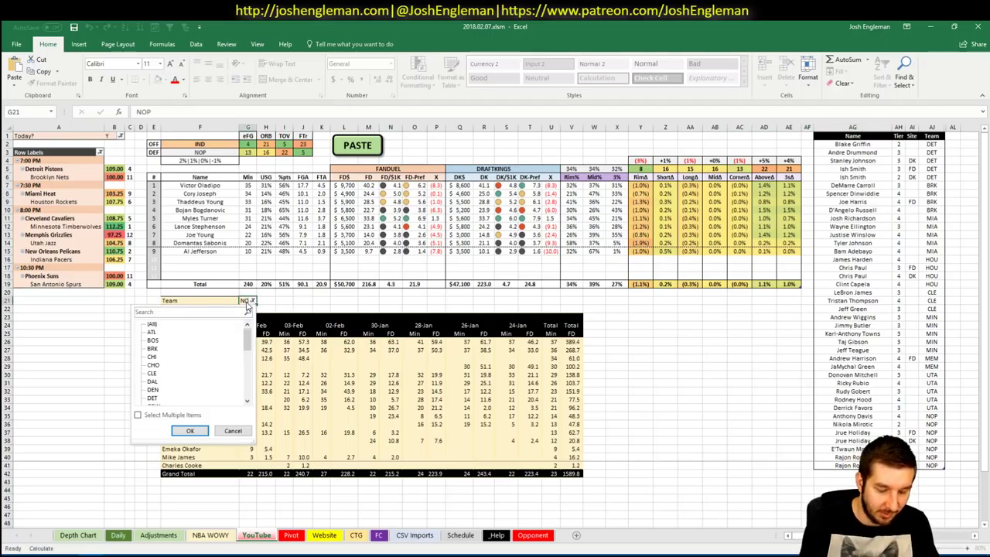
pyautogui.click(245, 301)
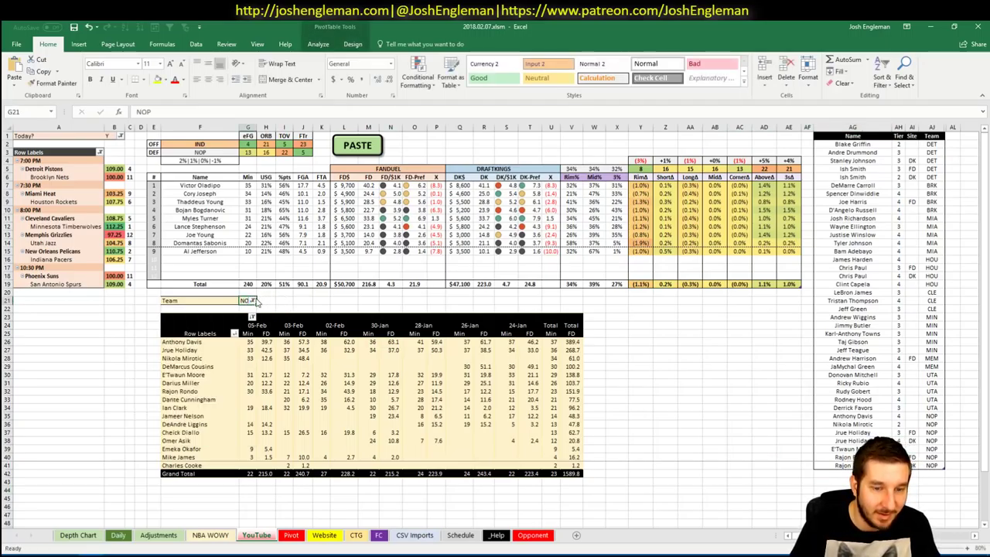
pyautogui.write('IND')
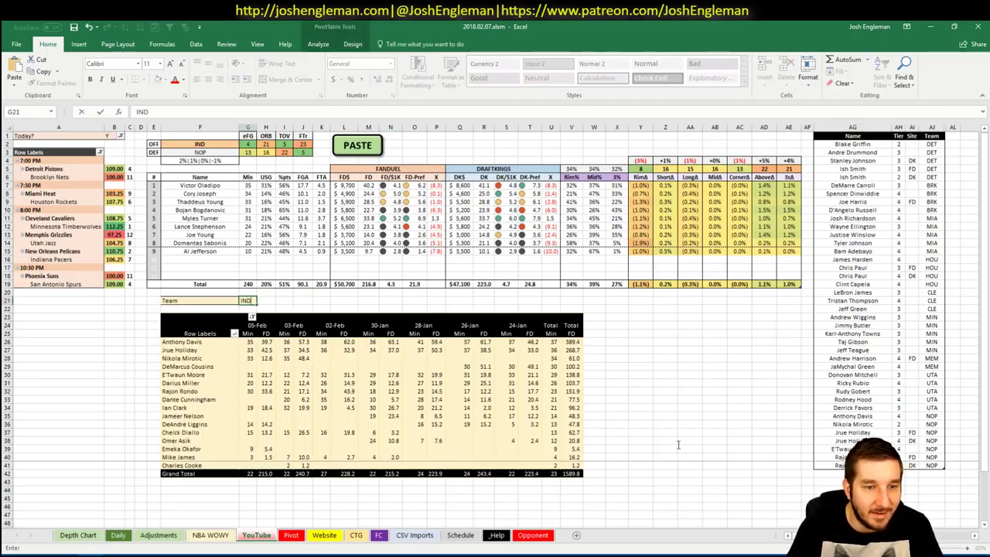
pyautogui.press('Return')
# Step: Add Victor Oladipo as the first IND row of the tier list
pyautogui.click(841, 473)
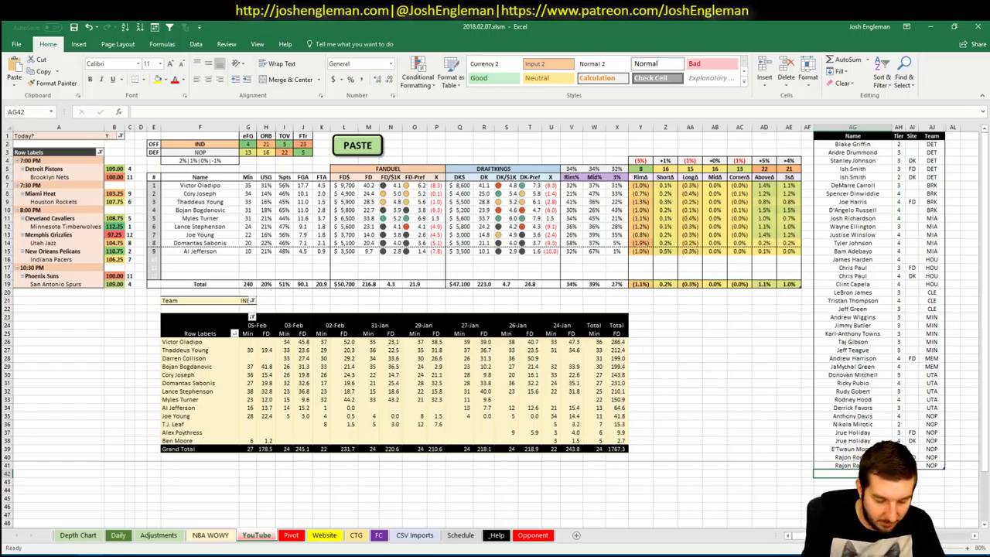
pyautogui.write('ictor Oladipo')
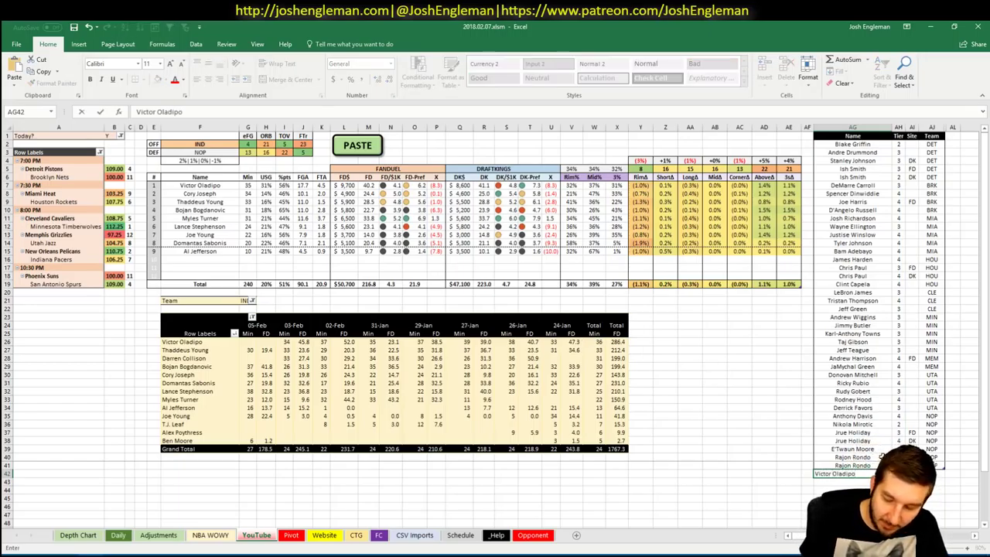
pyautogui.press('Return')
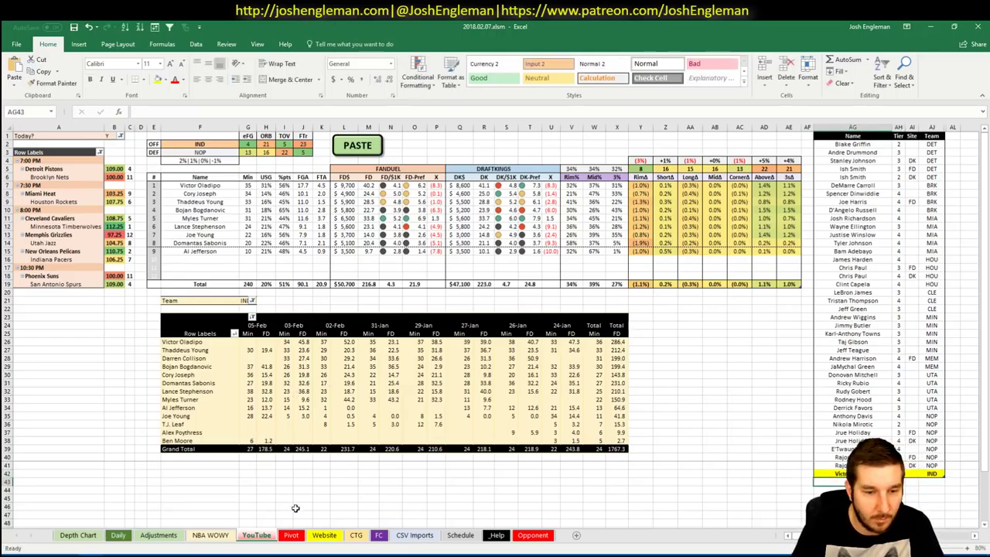
# Step: Open nbawowy.com in a new browser tab and choose the Pacers
pyautogui.click(211, 534)
pyautogui.hotkey('alt', 'Tab')
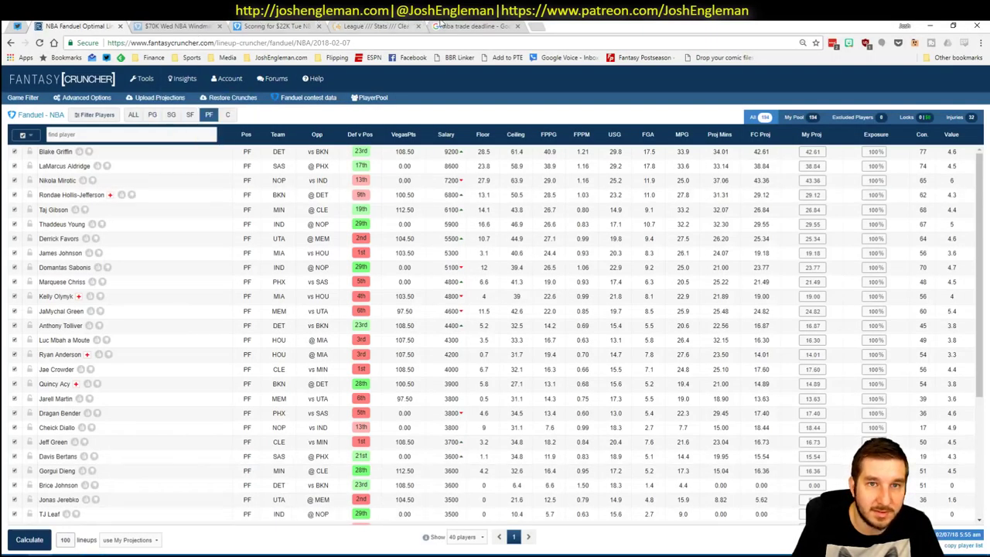
pyautogui.hotkey('ctrl', 't')
pyautogui.write('nbaw')
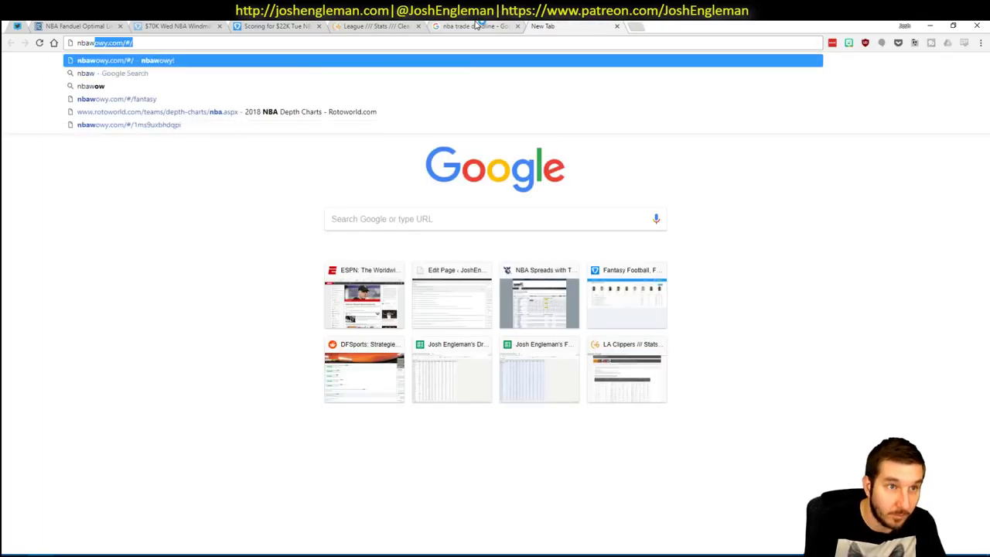
pyautogui.press('Return')
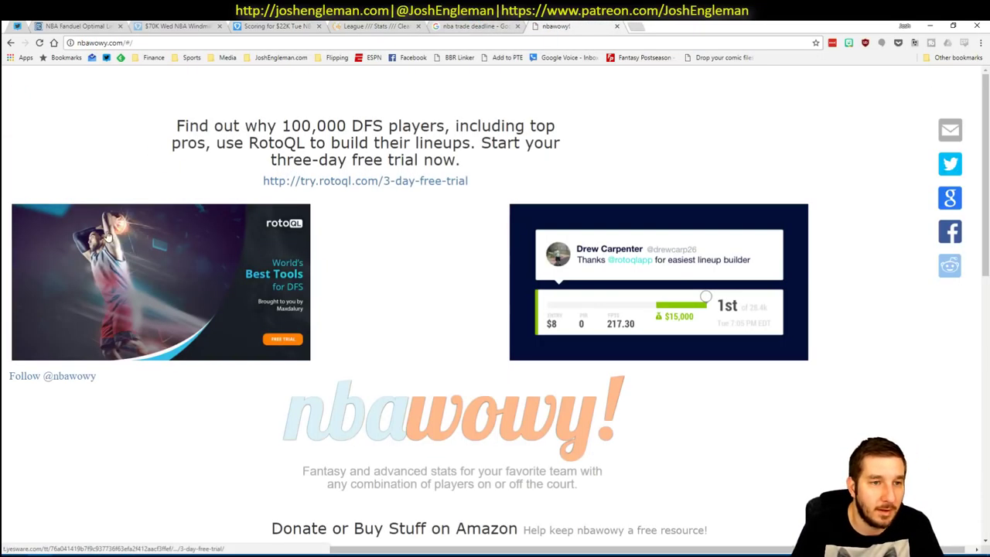
pyautogui.scroll(-3, 80, 319)
pyautogui.click(78, 320)
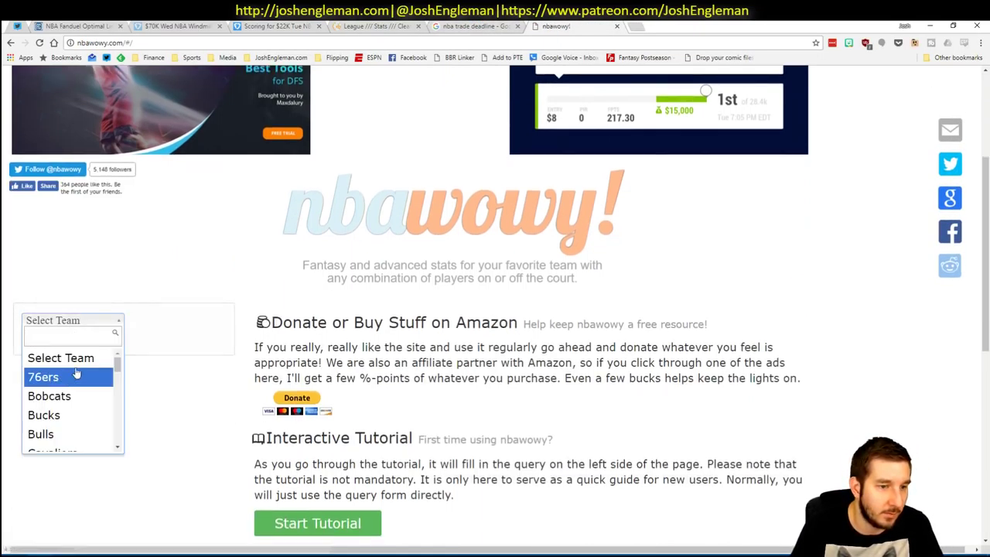
pyautogui.write('pace')
pyautogui.press('Return')
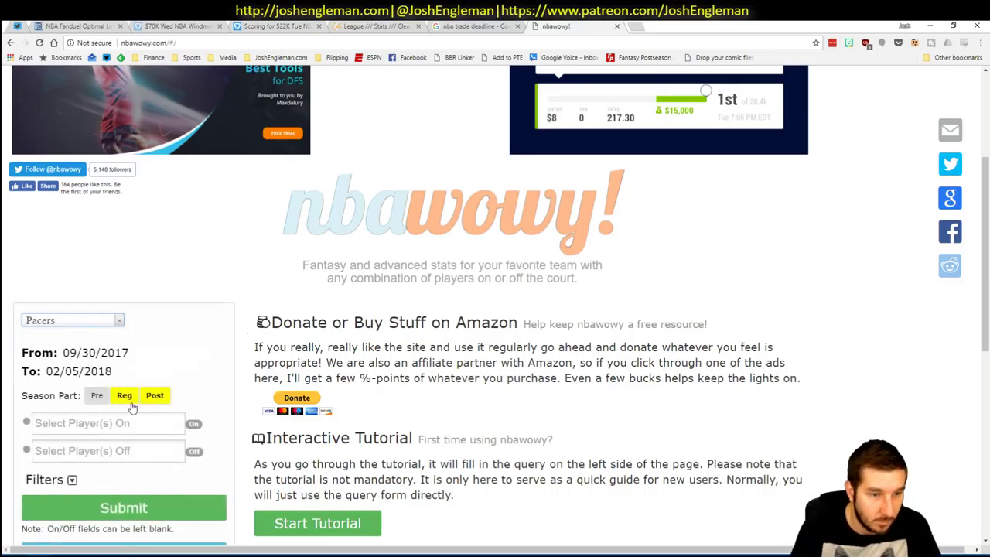
# Step: Run the Pacers query with Darren Collison as the on-court player
pyautogui.click(121, 422)
pyautogui.write('olad')
pyautogui.press('Return')
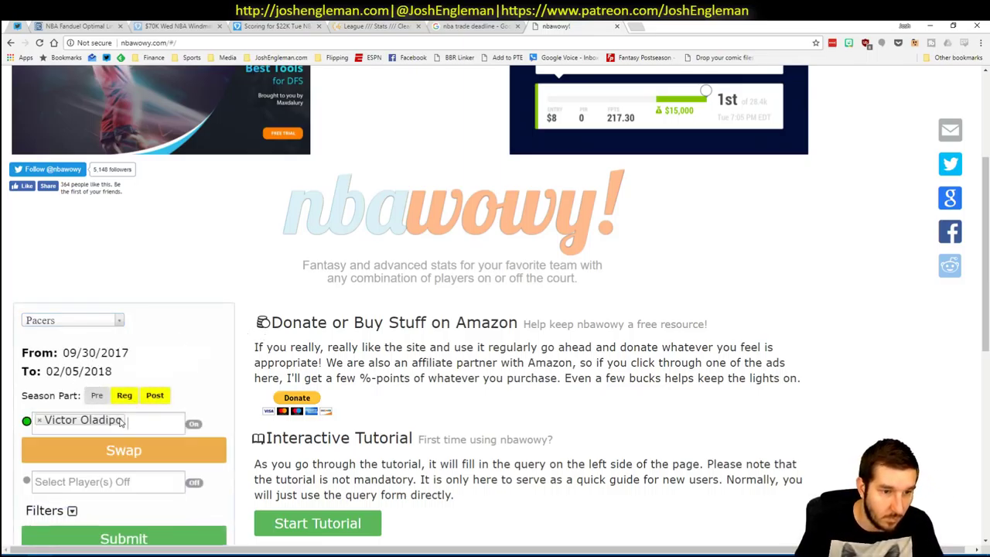
pyautogui.click(145, 427)
pyautogui.press('BackSpace')
pyautogui.press('BackSpace')
pyautogui.write('col')
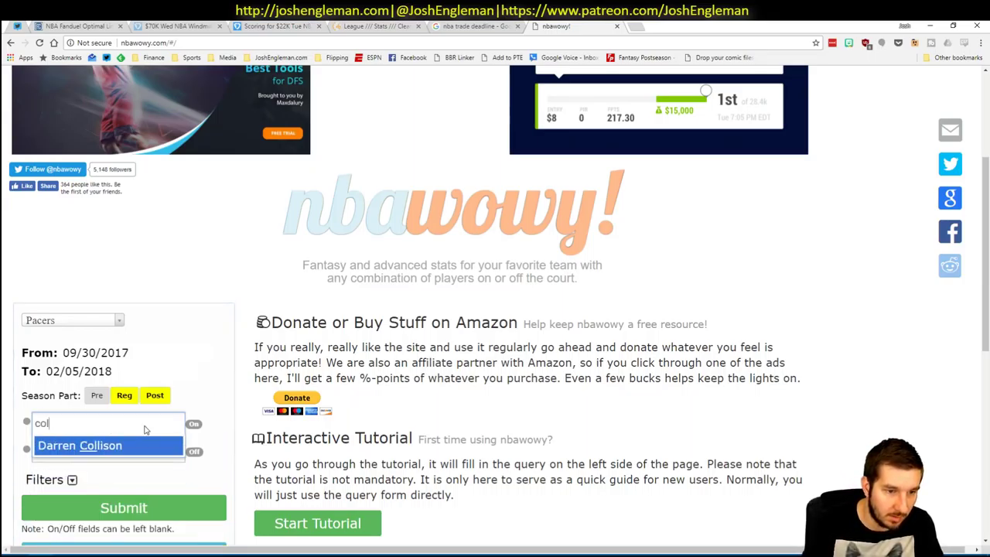
pyautogui.press('Return')
pyautogui.scroll(-1, 169, 449)
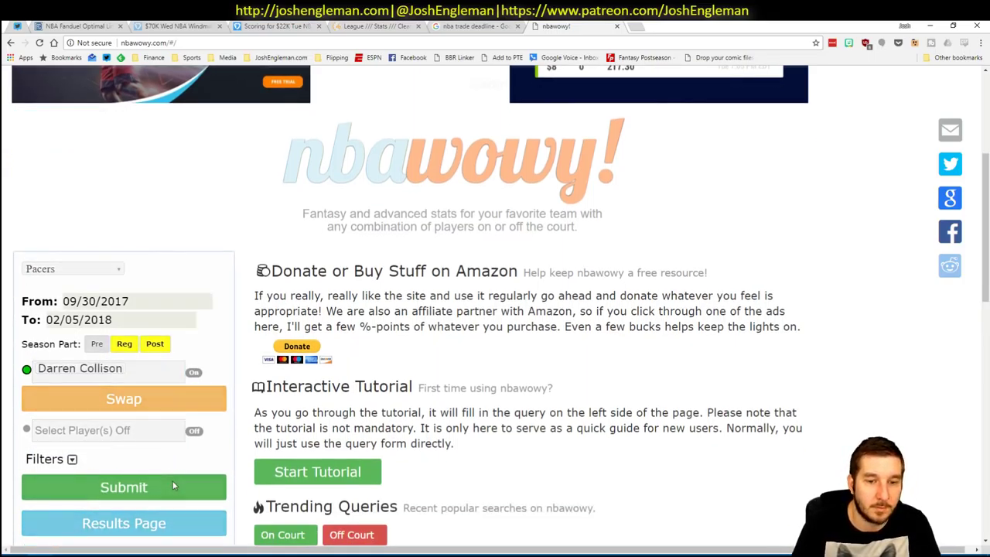
pyautogui.click(173, 484)
# Step: Copy the Fantasy stats table and bring Excel back
pyautogui.click(541, 380)
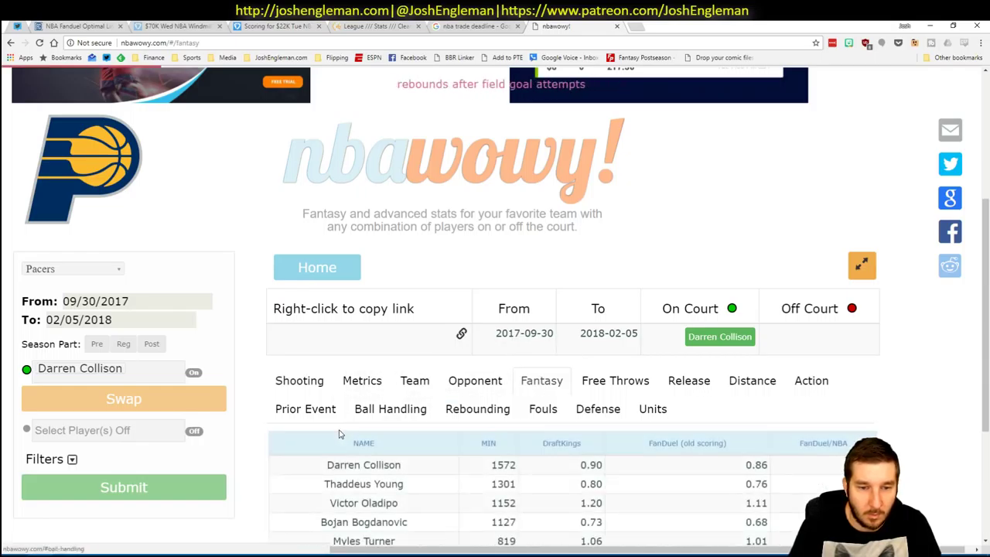
pyautogui.scroll(-2, 336, 432)
pyautogui.moveTo(298, 313); pyautogui.dragTo(843, 480)
pyautogui.scroll(-1, 541, 426)
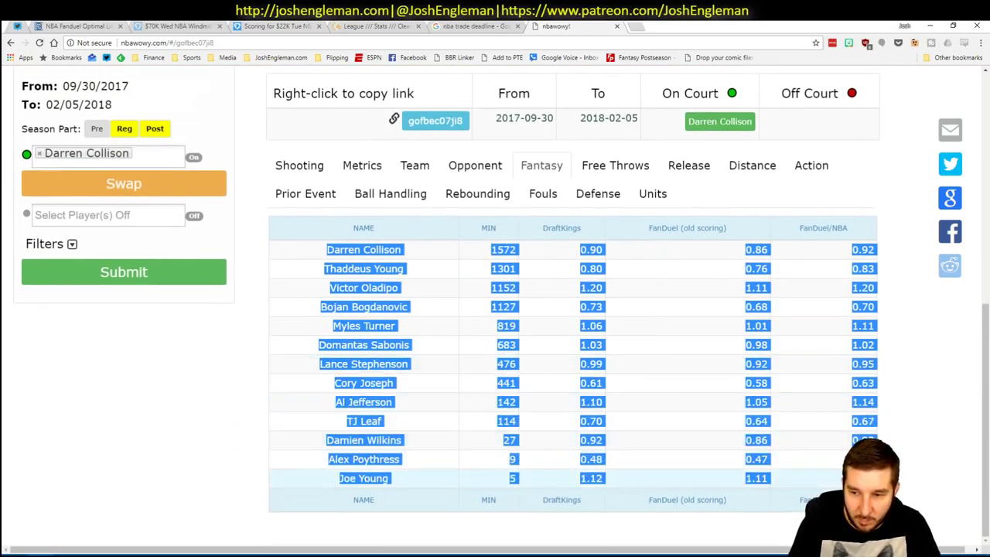
pyautogui.hotkey('alt', 'Tab')
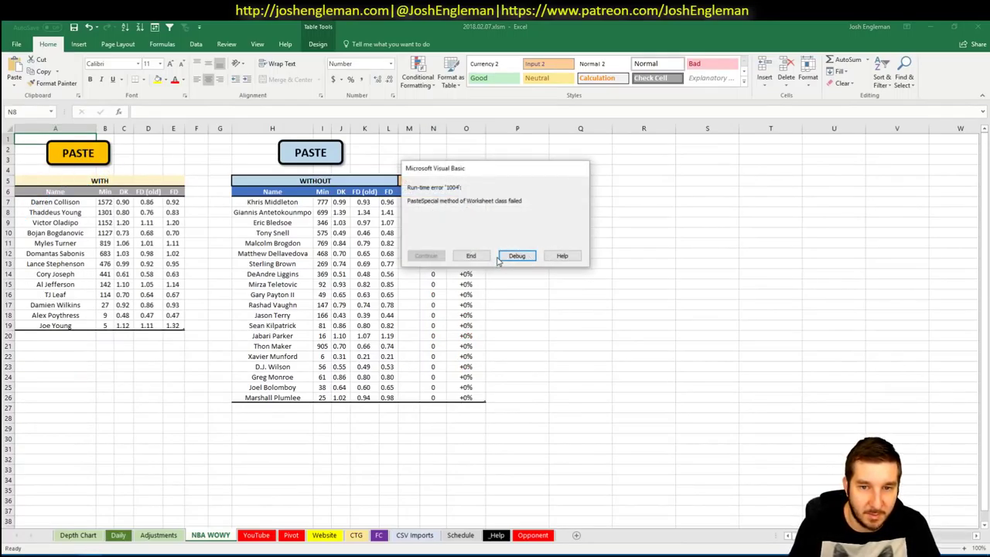
# Step: Dismiss the macro error, rerun nbawowy with Collison off court, and copy the results
pyautogui.click(471, 256)
pyautogui.hotkey('alt', 'Tab')
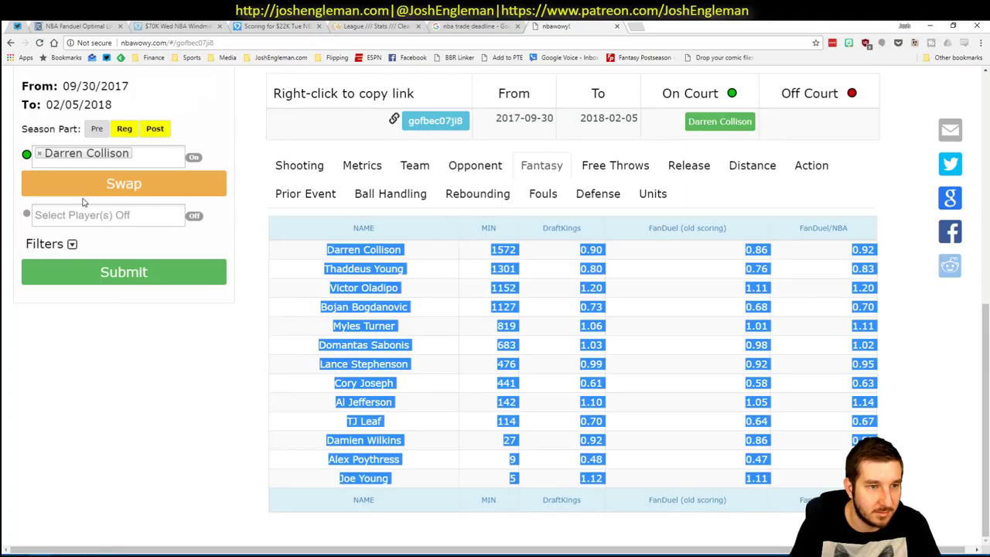
pyautogui.click(104, 186)
pyautogui.click(120, 272)
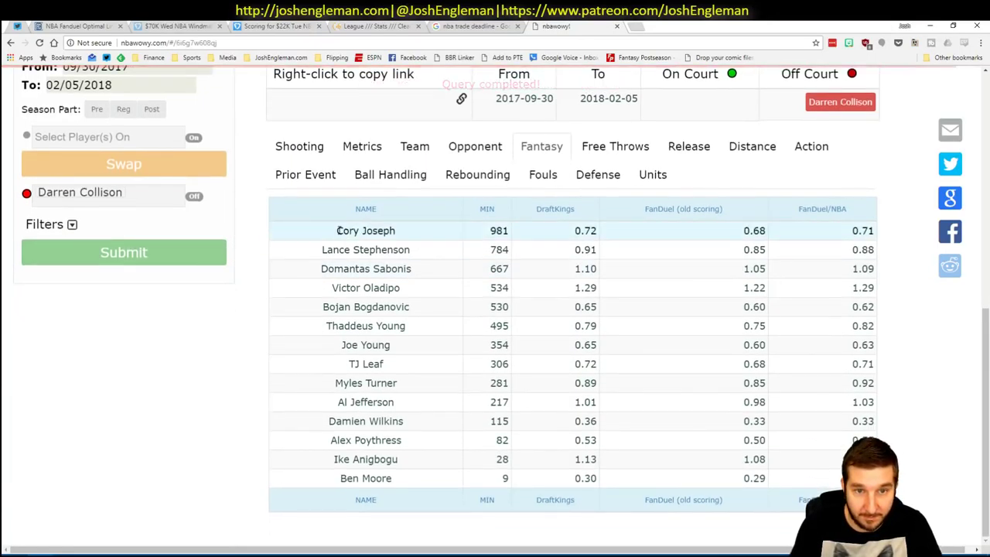
pyautogui.moveTo(338, 230); pyautogui.dragTo(769, 479)
pyautogui.hotkey('alt', 'Tab')
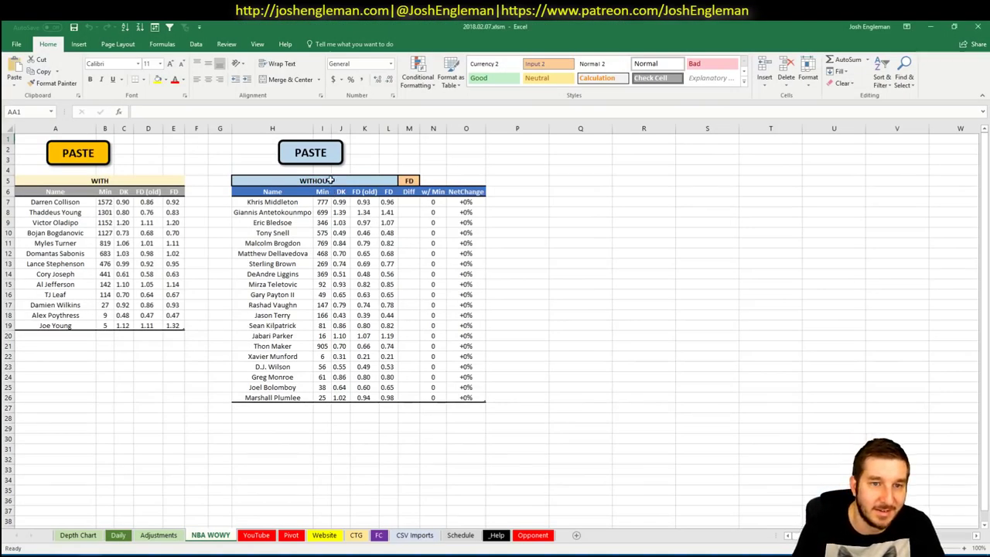
# Step: Paste the off-court numbers into the WITHOUT table and return to the main projections sheet
pyautogui.click(323, 153)
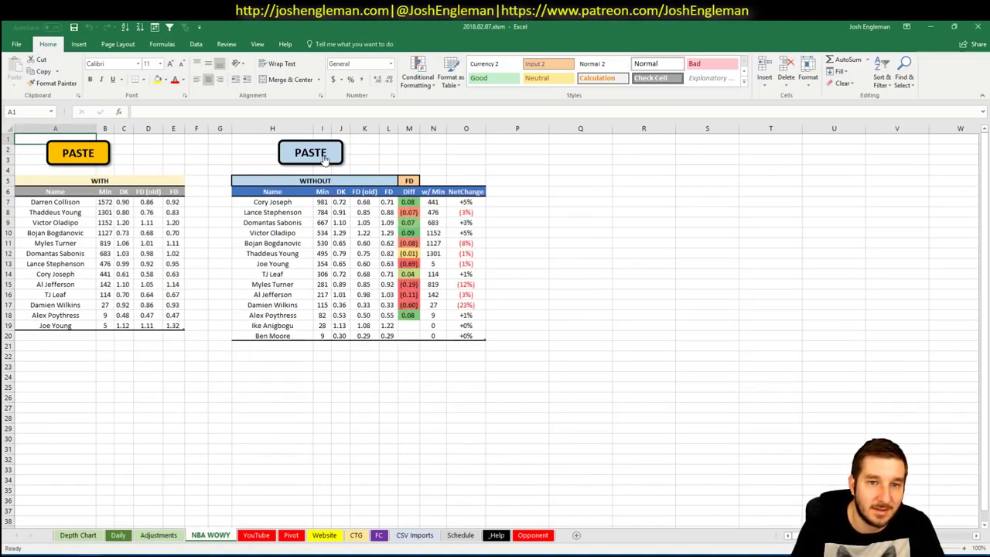
pyautogui.click(437, 234)
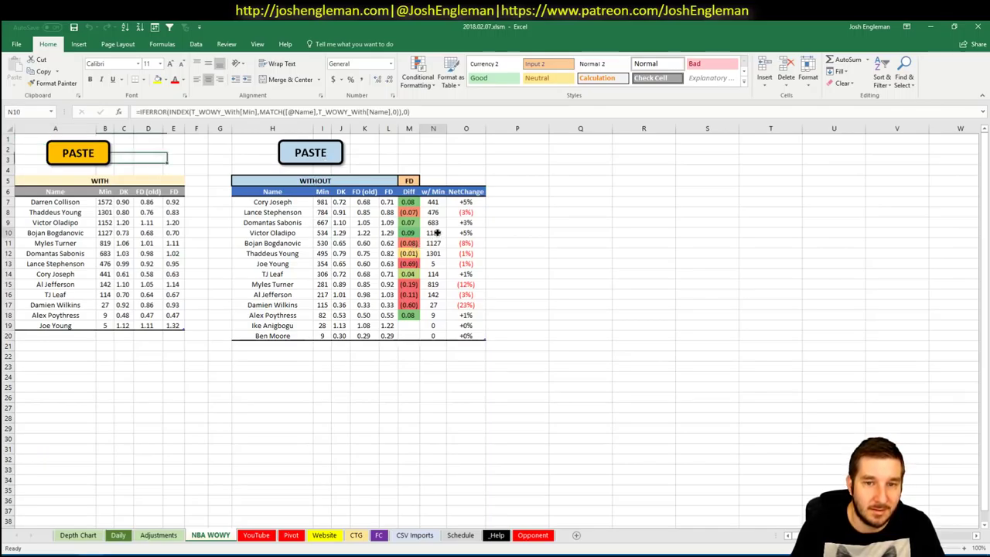
pyautogui.click(117, 535)
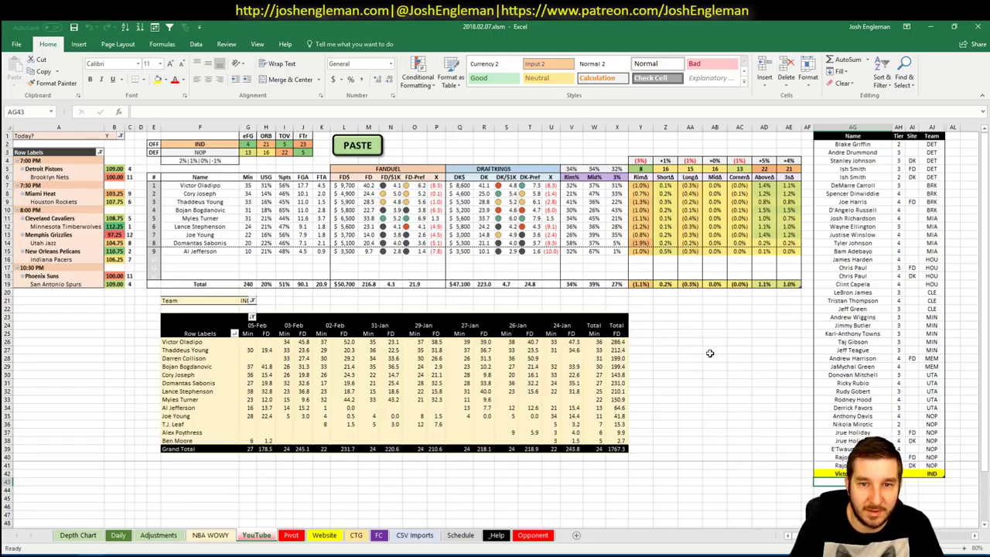
# Step: Add Cory Joseph to the IND tier list and set his tier
pyautogui.write('Cory Joseph')
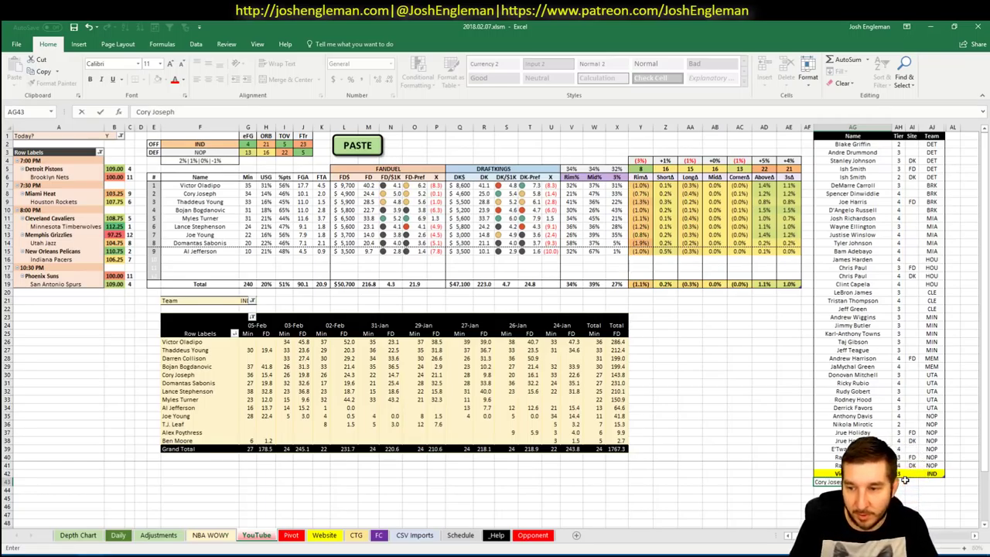
pyautogui.press('Tab')
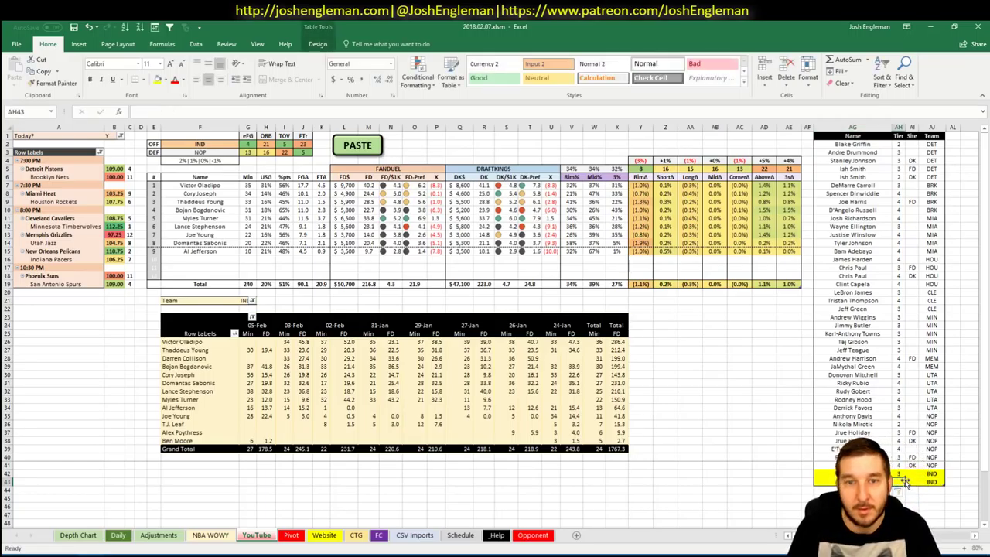
pyautogui.write('4')
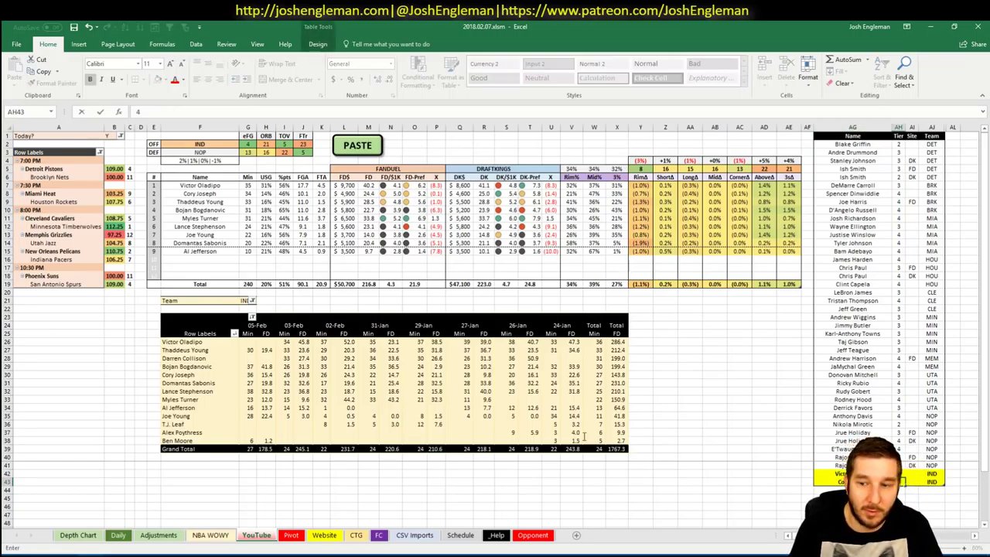
pyautogui.press('Return')
pyautogui.press('Up')
pyautogui.press('Right')
pyautogui.write('3')
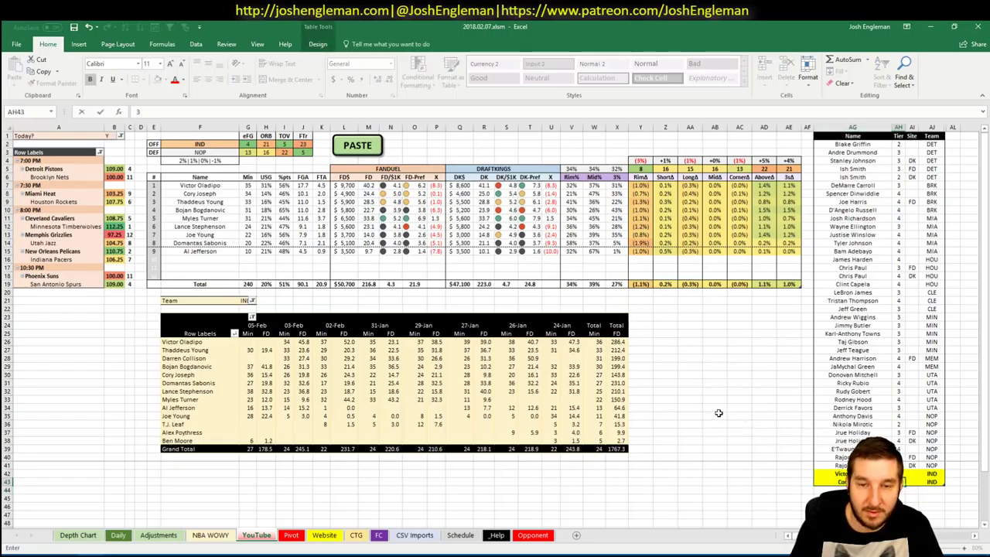
pyautogui.press('Escape')
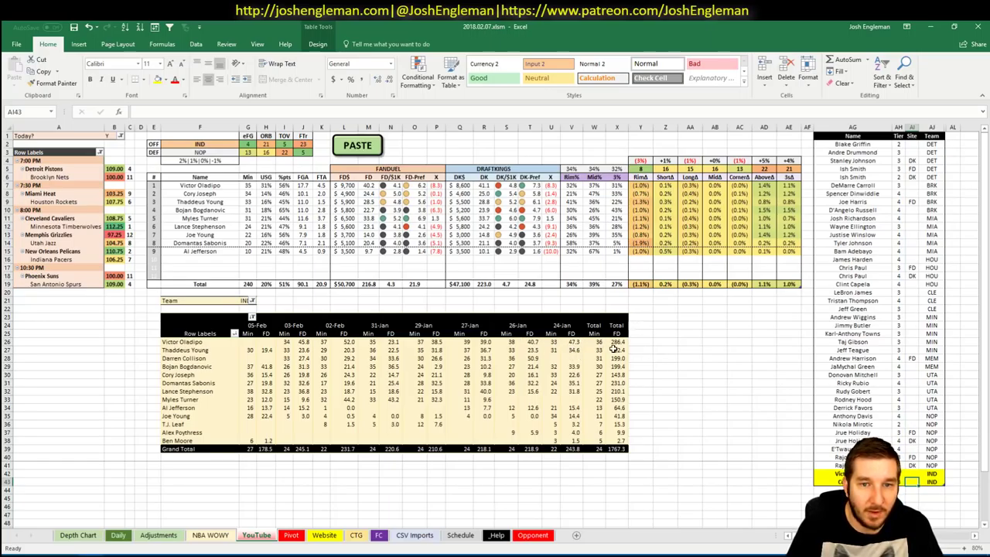
# Step: Hide the ribbon and add Thaddeus Young at tier 4
pyautogui.moveTo(739, 375); pyautogui.dragTo(714, 391)
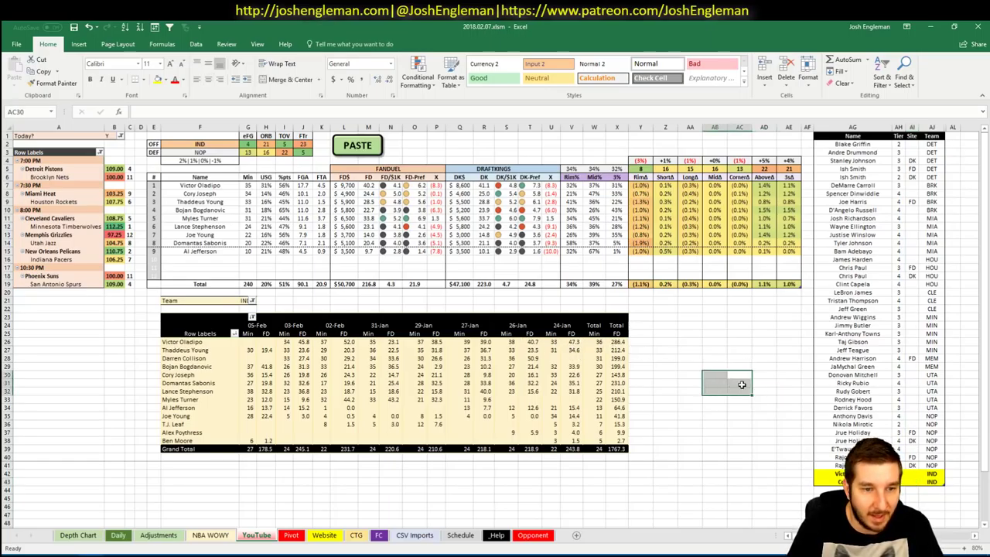
pyautogui.click(738, 359)
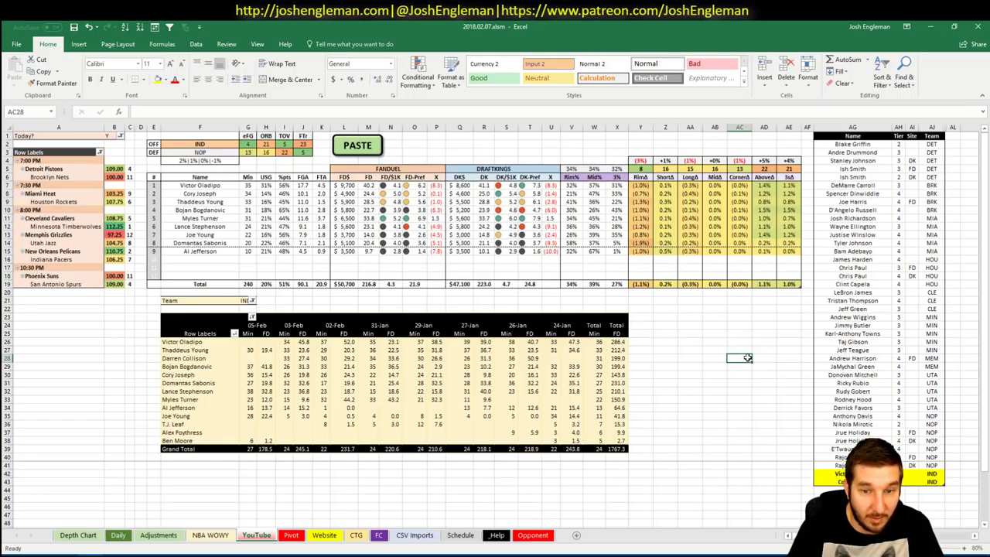
pyautogui.click(850, 473)
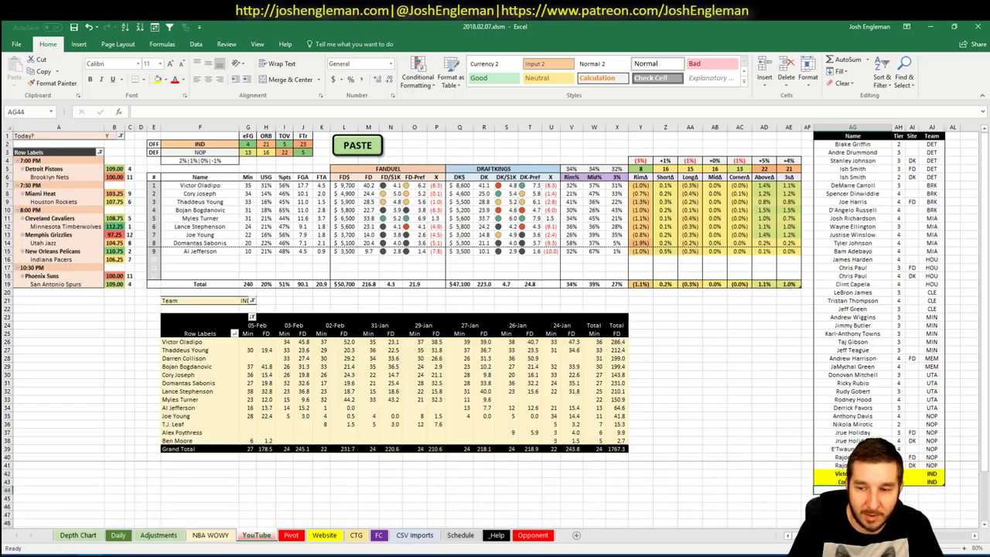
pyautogui.doubleClick(42, 46)
pyautogui.write('Thaddeus Young')
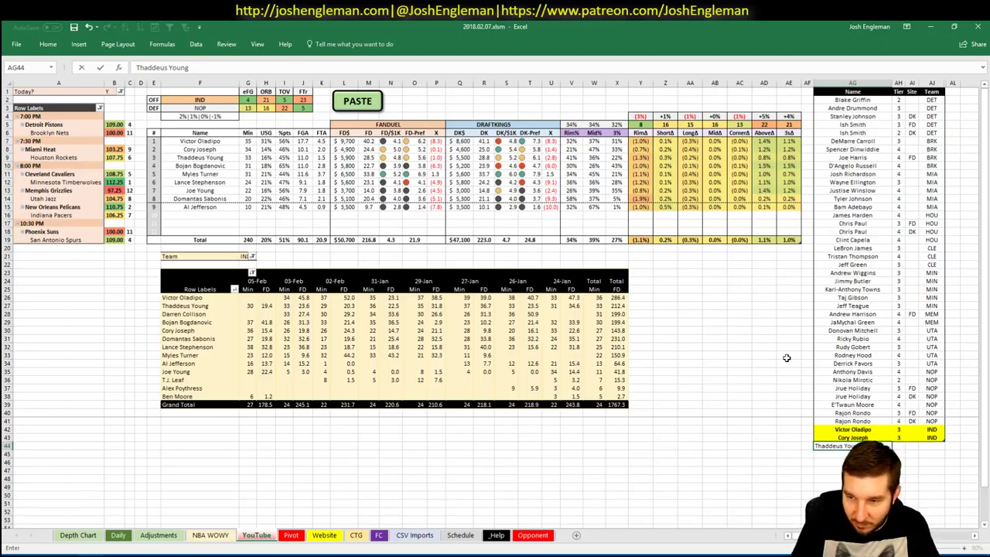
pyautogui.press('Tab')
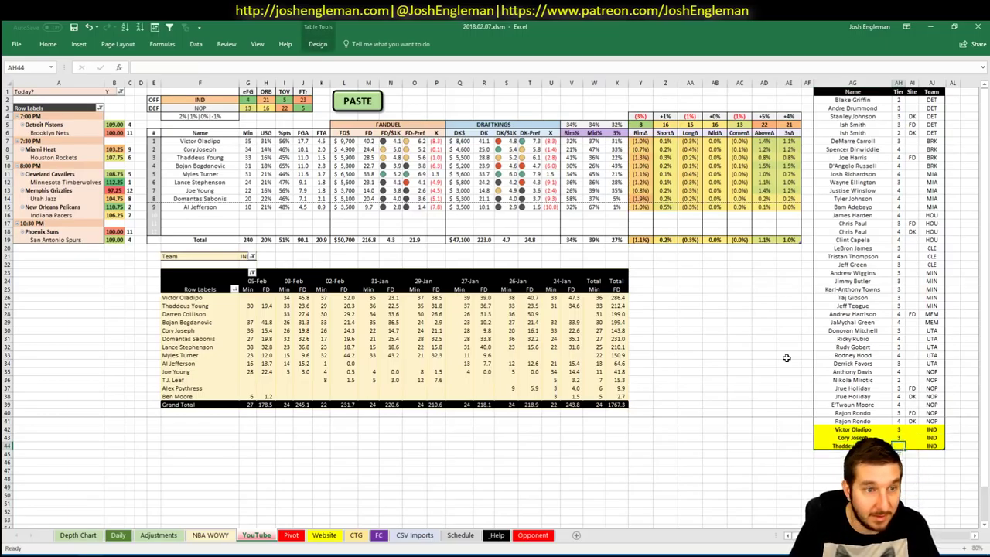
pyautogui.write('4')
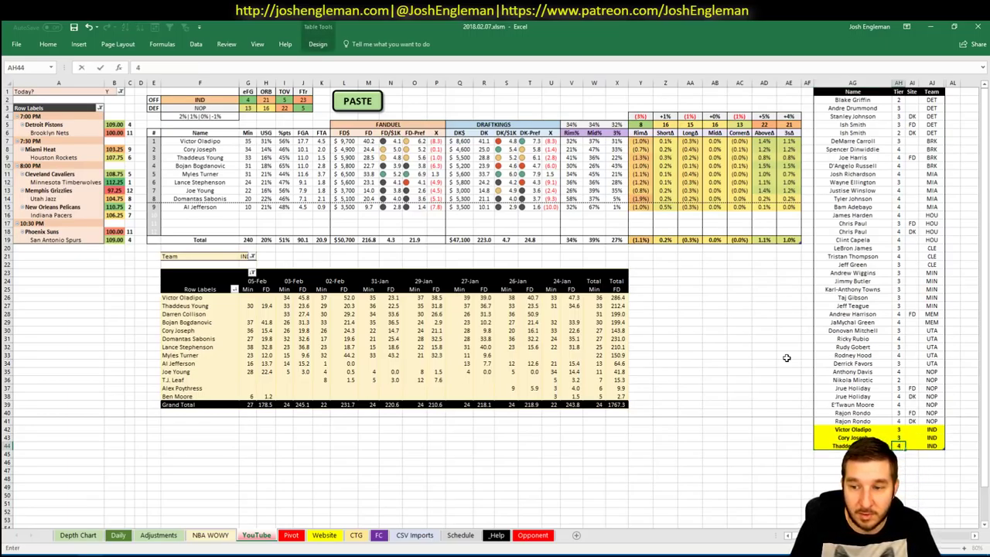
pyautogui.press('Return')
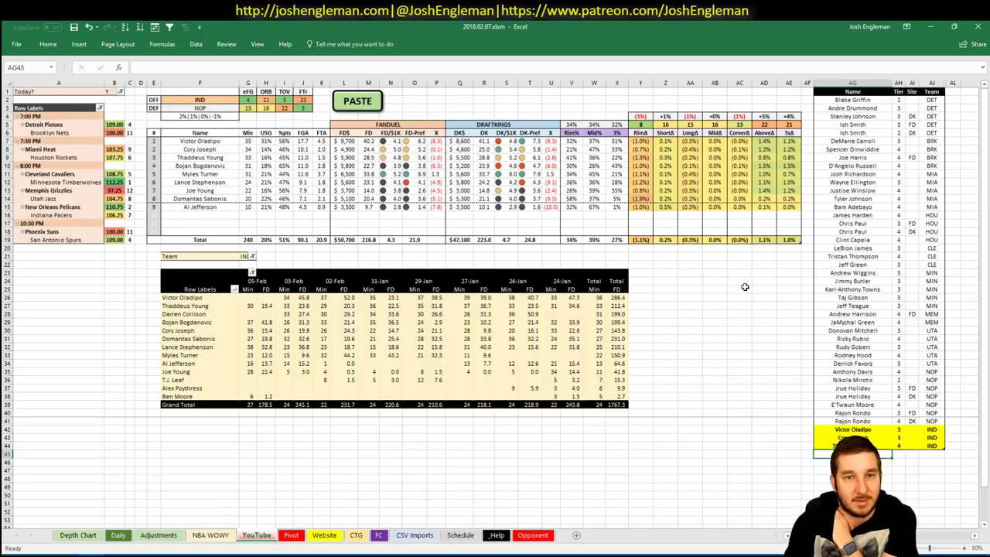
# Step: Add Bojan Bogdanovic at tier 4 to the IND tier list
pyautogui.write('B')
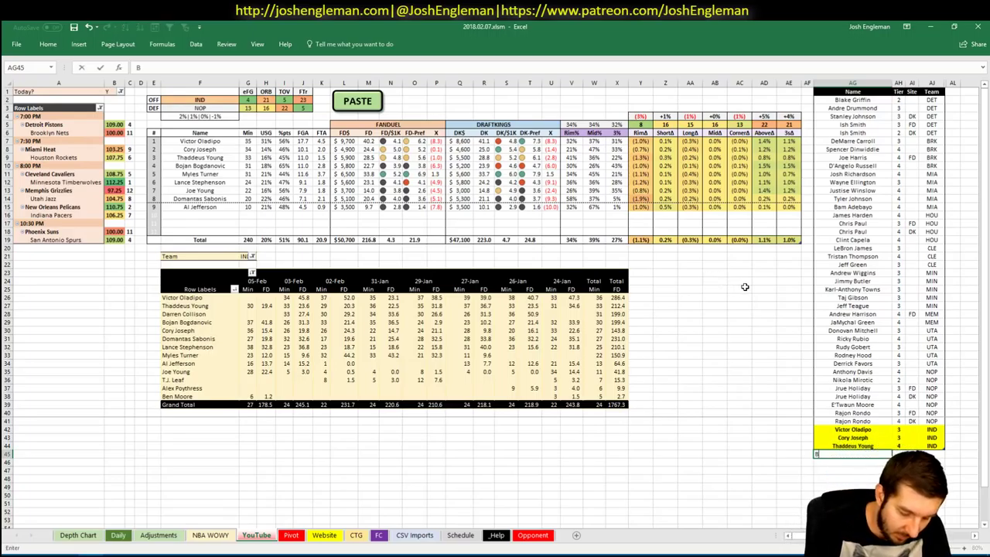
pyautogui.write('ojan Bogdanovic')
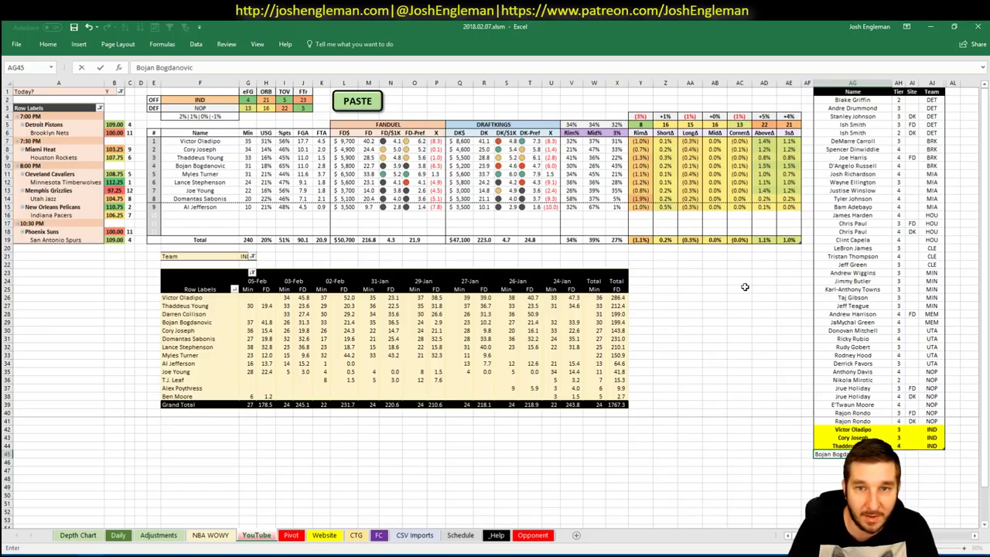
pyautogui.press('Tab')
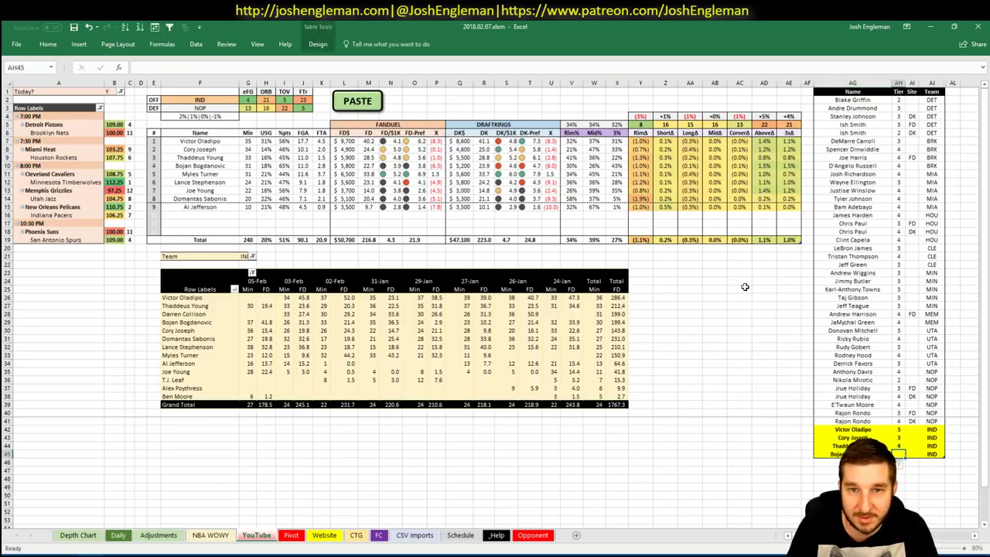
pyautogui.write('4')
pyautogui.press('Return')
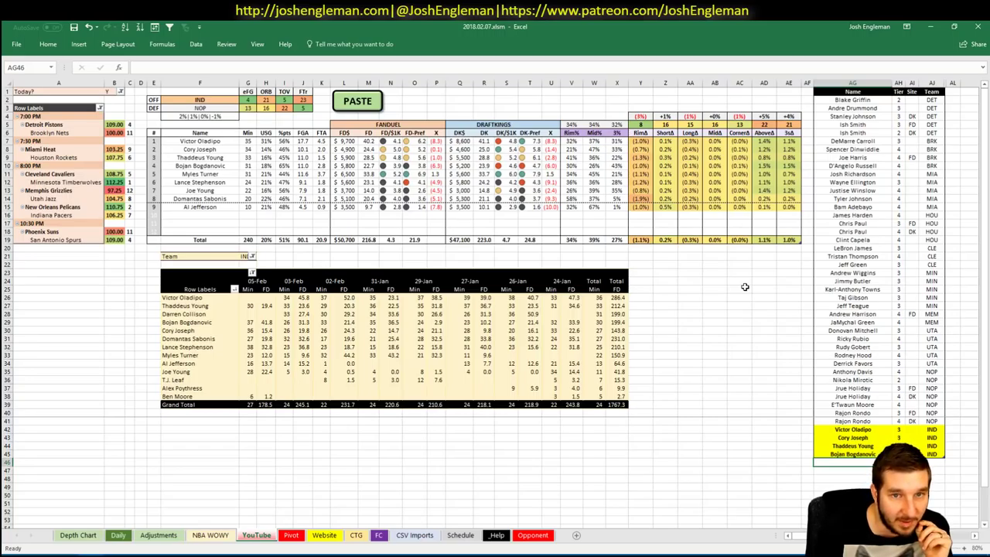
# Step: Add Myles Turner at tier 2 and check his FanDuel table row
pyautogui.write('Myle')
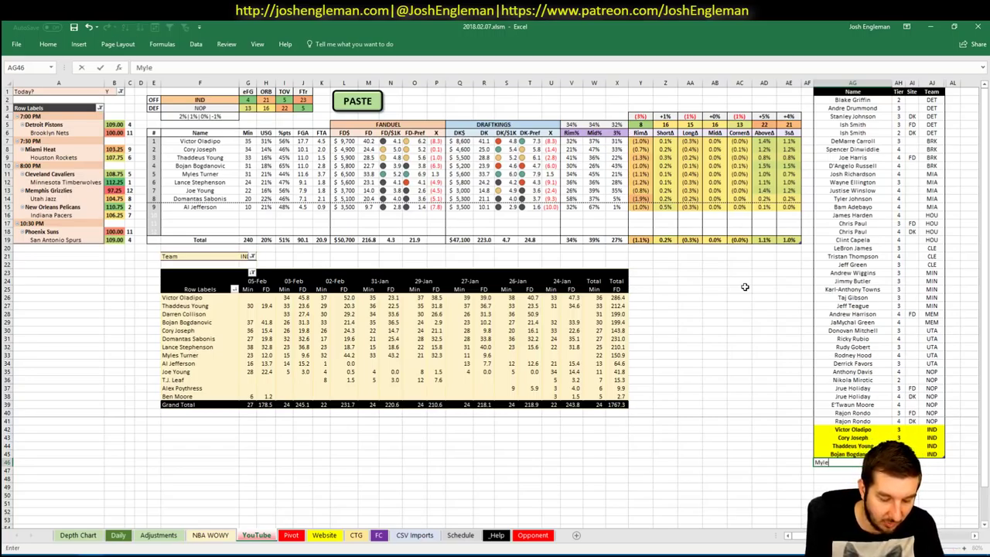
pyautogui.write('s Turn')
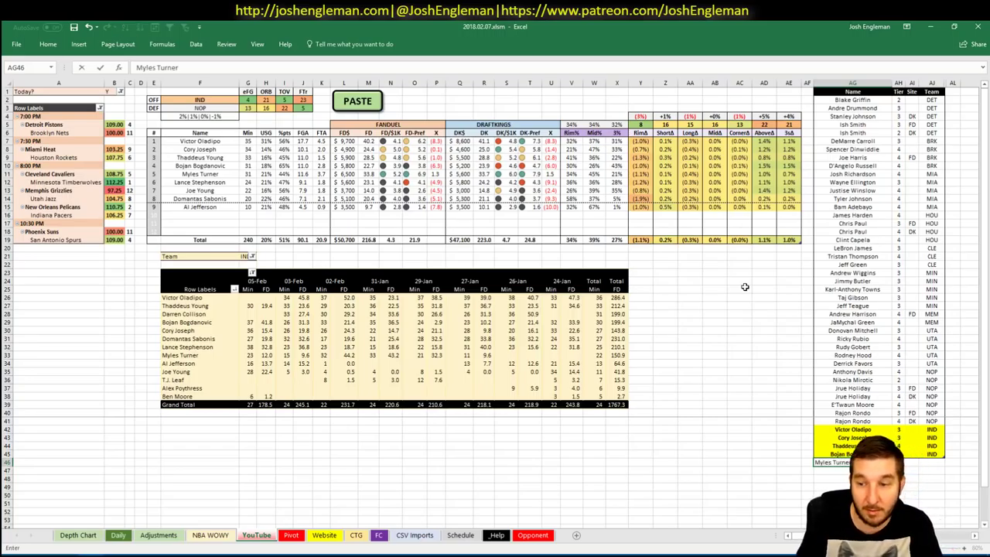
pyautogui.write('er')
pyautogui.press('Tab')
pyautogui.write('2')
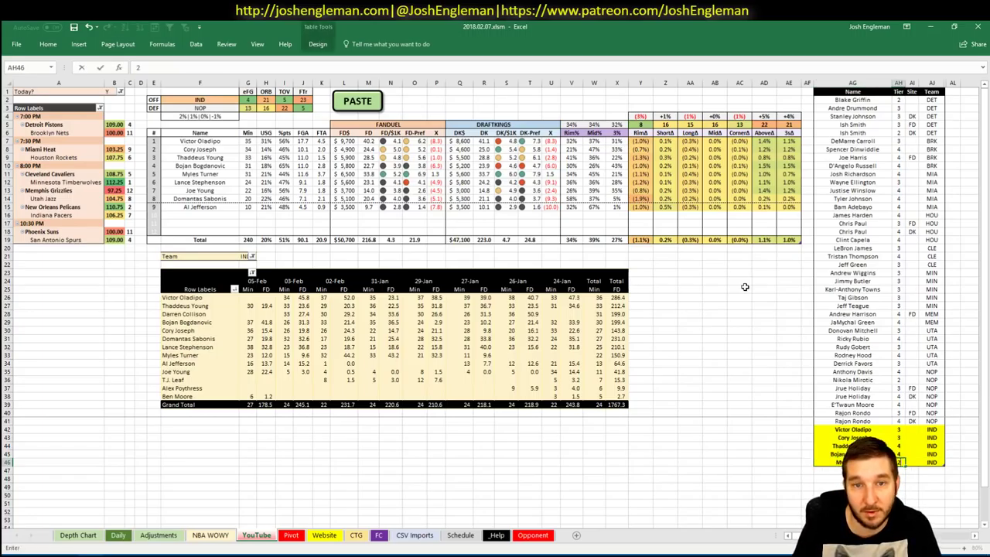
pyautogui.press('Return')
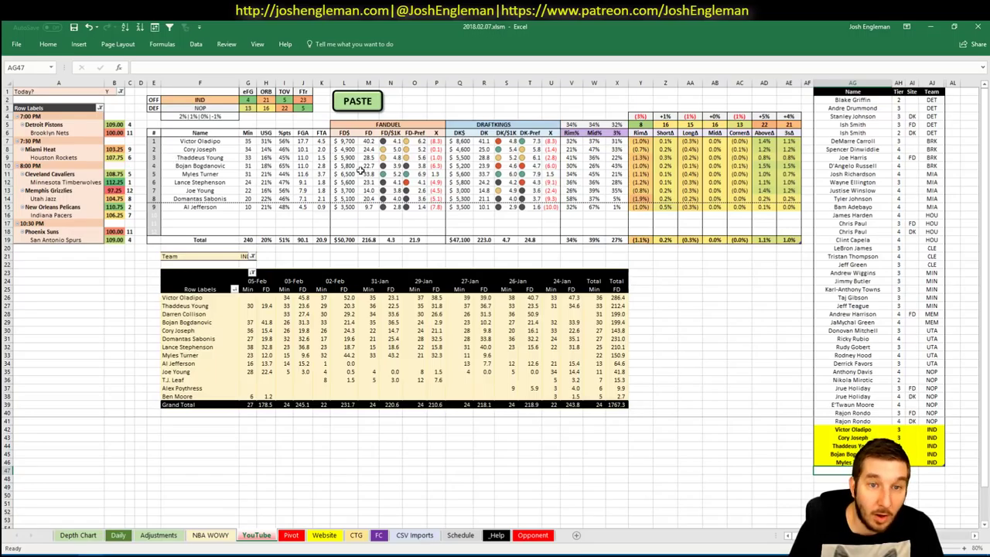
pyautogui.click(213, 176)
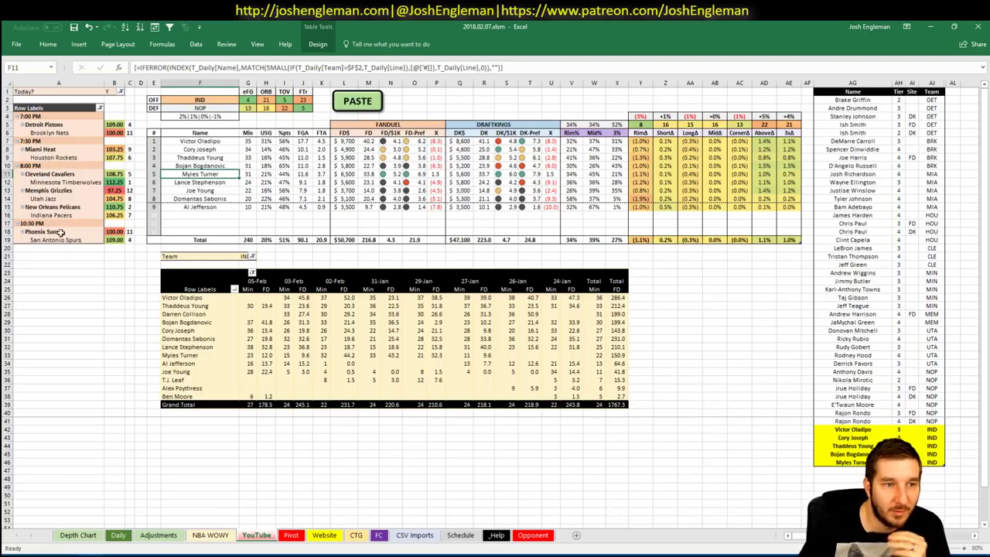
# Step: Change the matchup's offensive team from IND to PHO, then switch to the browser
pyautogui.click(203, 99)
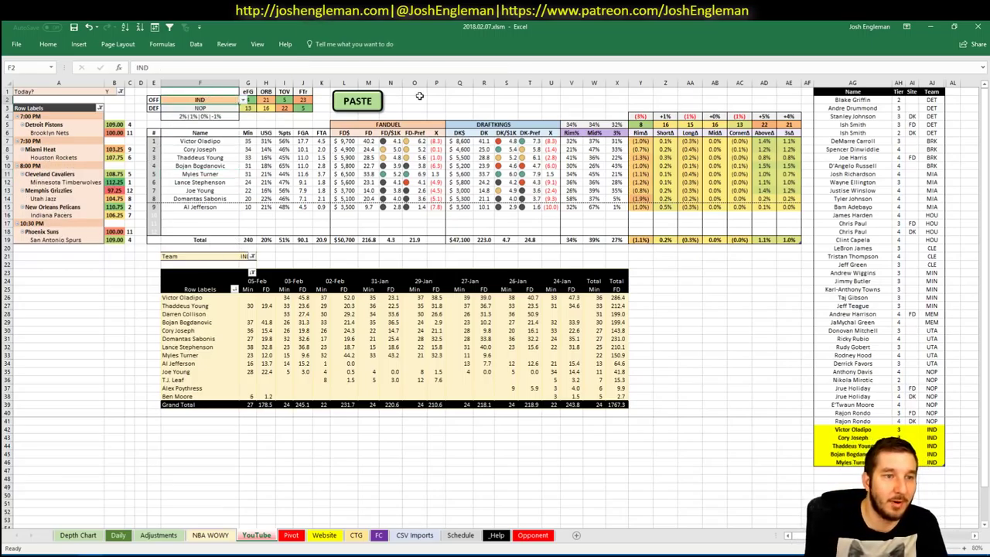
pyautogui.write('PHO')
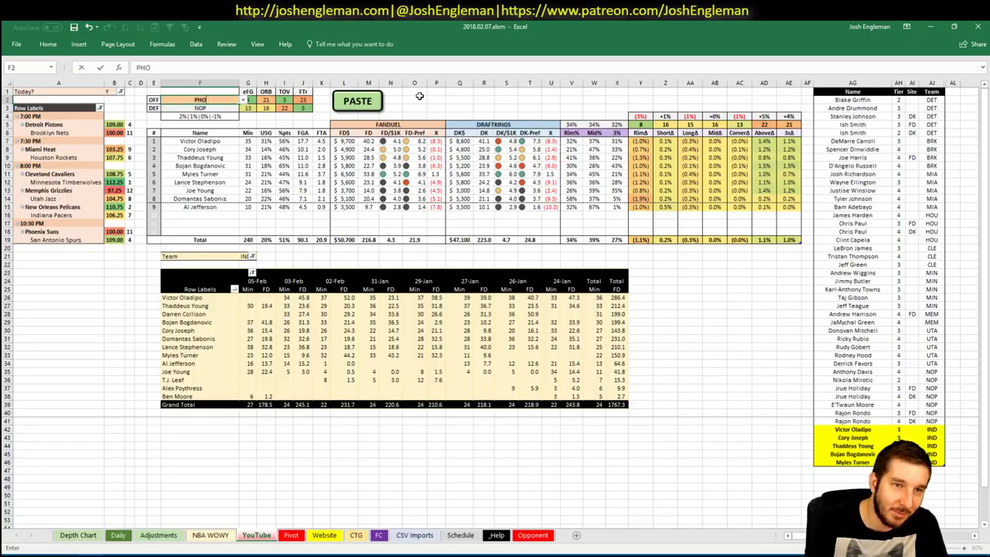
pyautogui.press('Return')
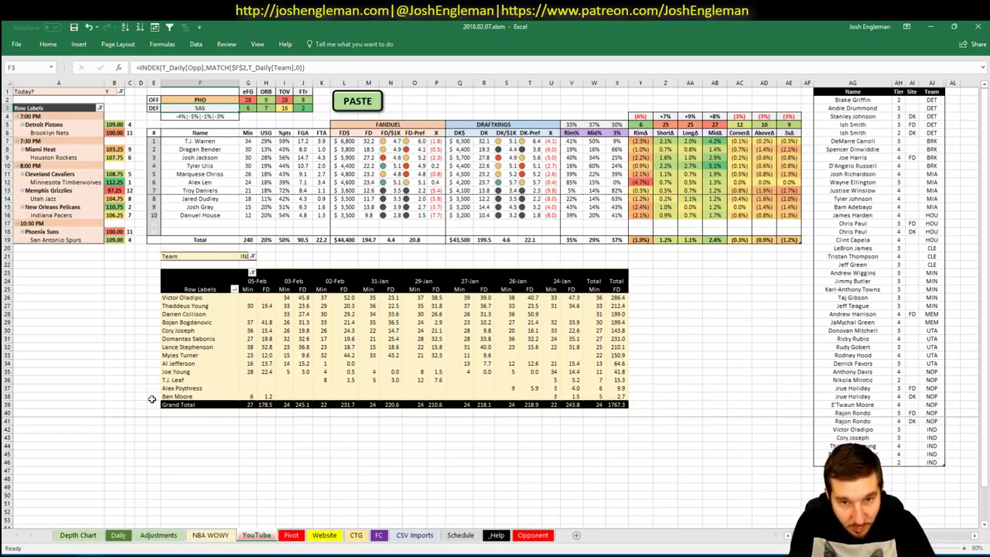
pyautogui.hotkey('alt', 'Tab')
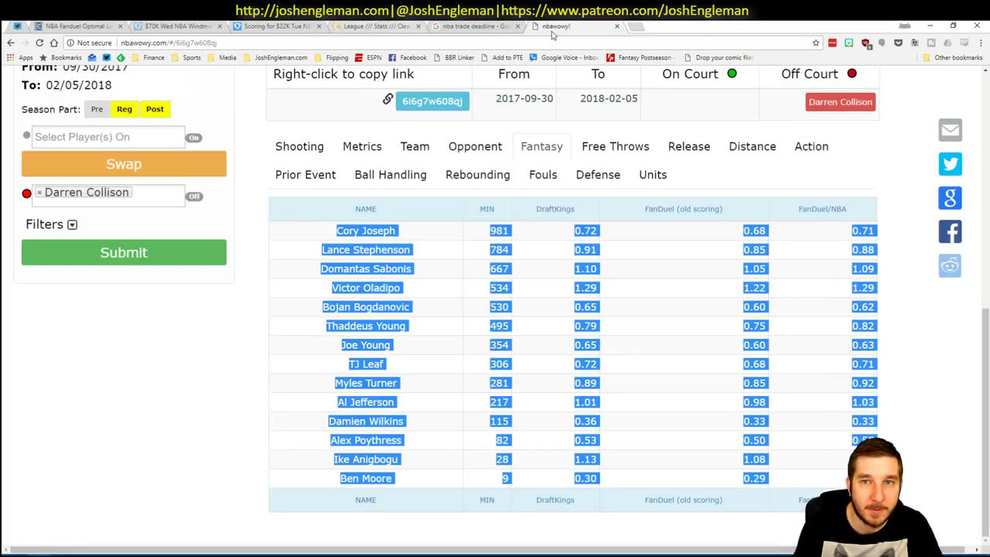
# Step: Check Rotoworld's depth charts for Devin Booker's injury status, then return to Excel
pyautogui.click(553, 42)
pyautogui.write('rotow')
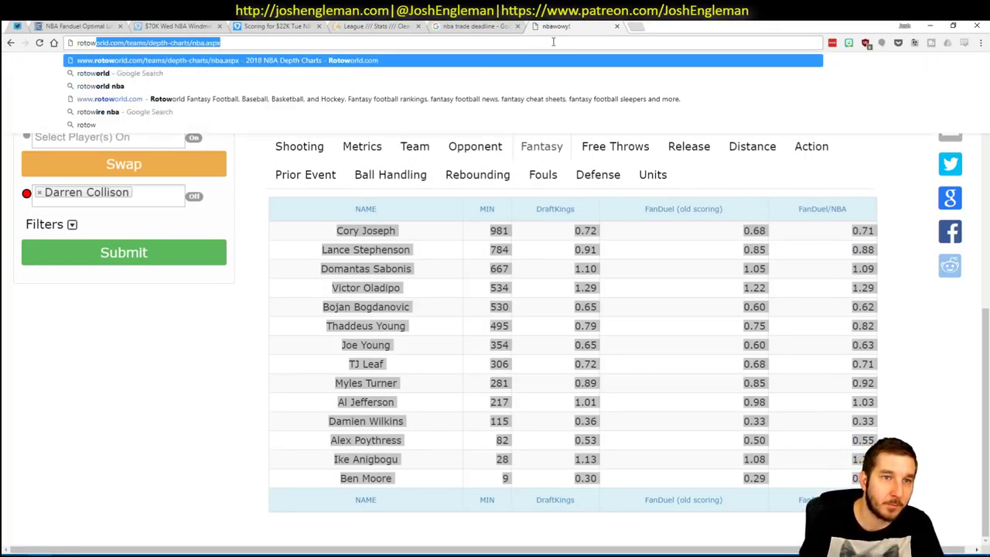
pyautogui.press('Return')
pyautogui.scroll(-20, 278, 223)
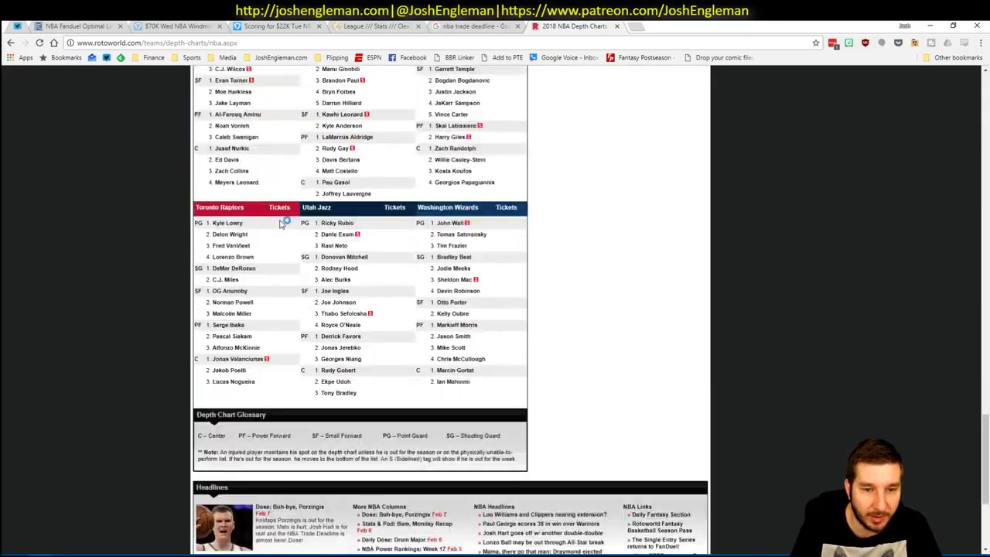
pyautogui.scroll(4, 309, 224)
pyautogui.scroll(1, 433, 251)
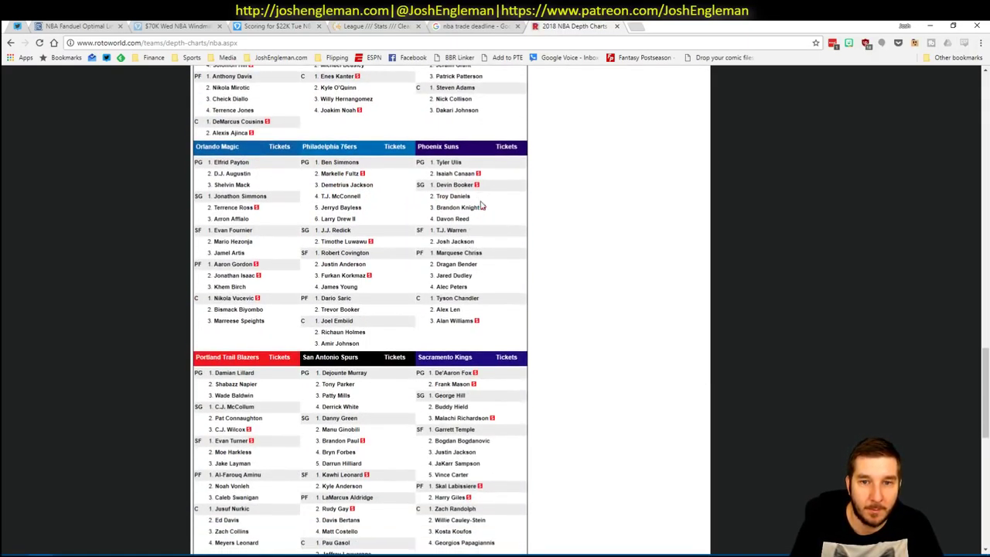
pyautogui.moveTo(477, 188)
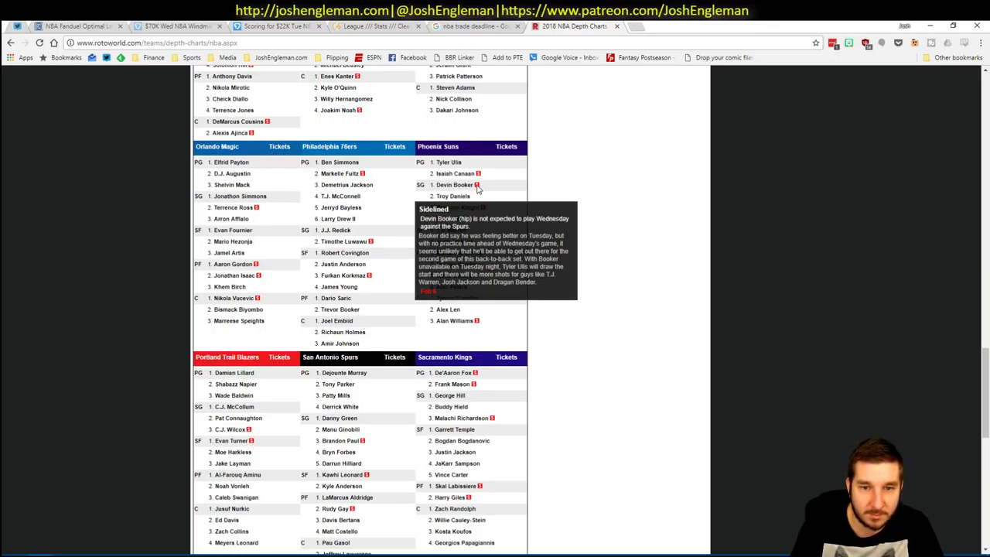
pyautogui.hotkey('alt', 'Tab')
# Step: Filter the minutes pivot table's team filter to PHO to list the Suns players
pyautogui.click(713, 330)
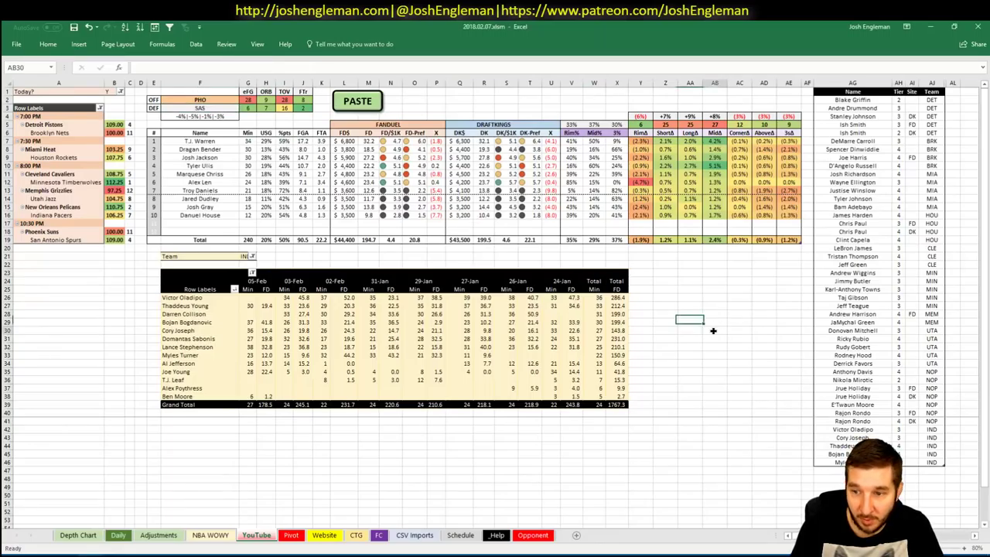
pyautogui.click(245, 256)
pyautogui.write('PHO')
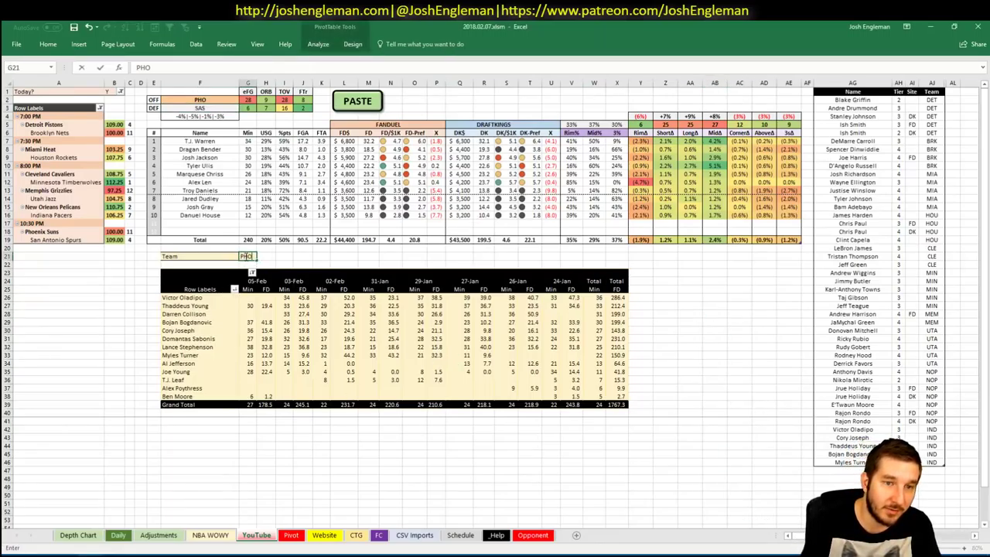
pyautogui.press('Return')
pyautogui.click(756, 346)
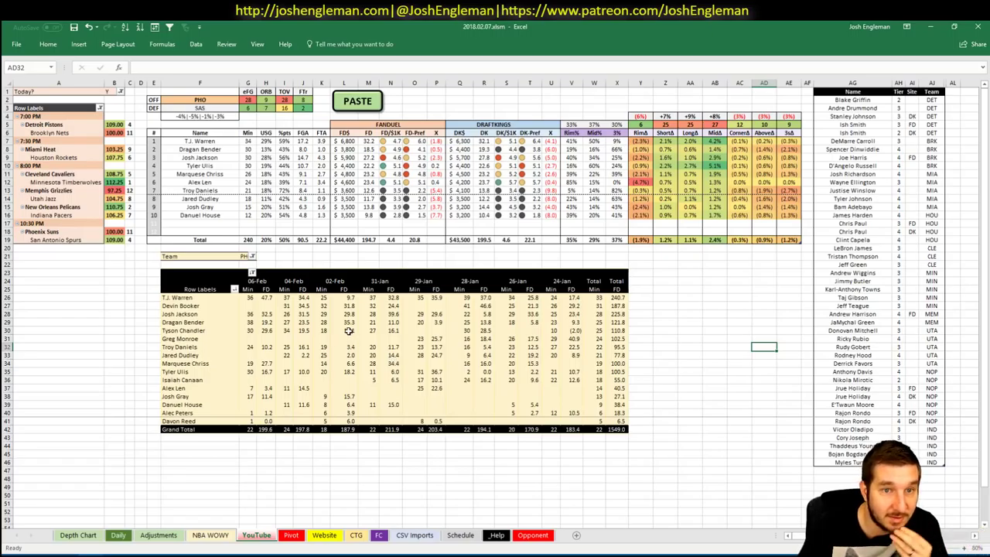
# Step: Enter T.J. Warren as the first PHO row at the bottom of the tier table
pyautogui.click(666, 315)
pyautogui.click(852, 454)
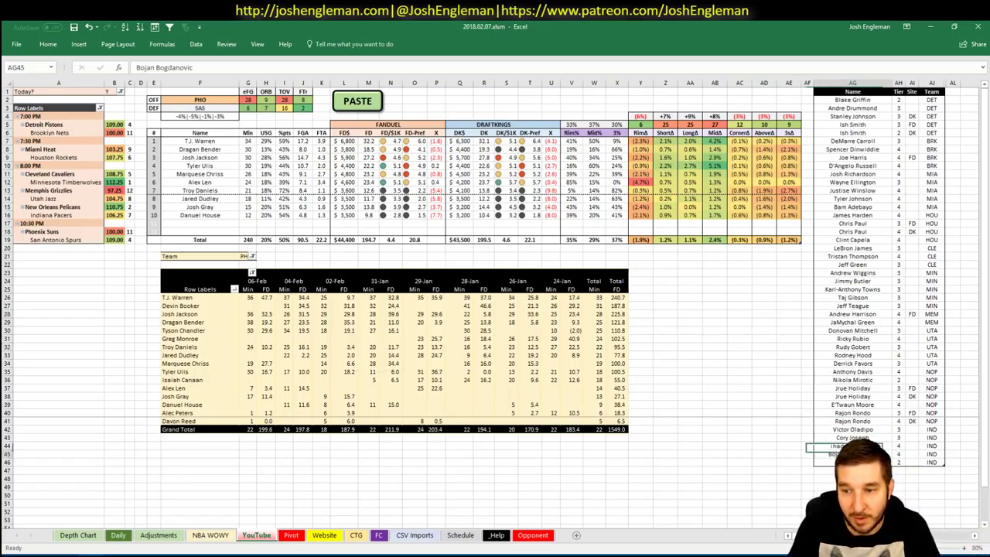
pyautogui.click(852, 470)
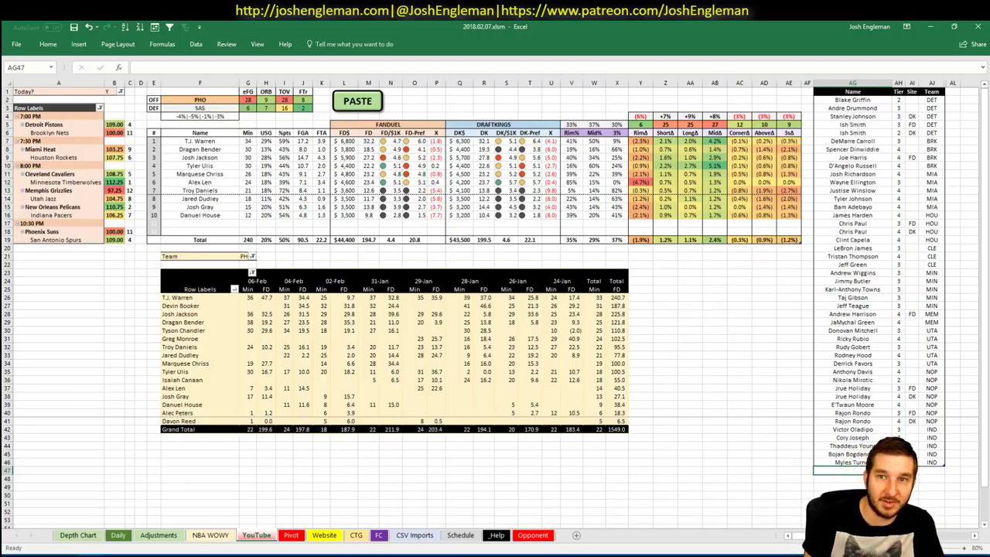
pyautogui.write('T')
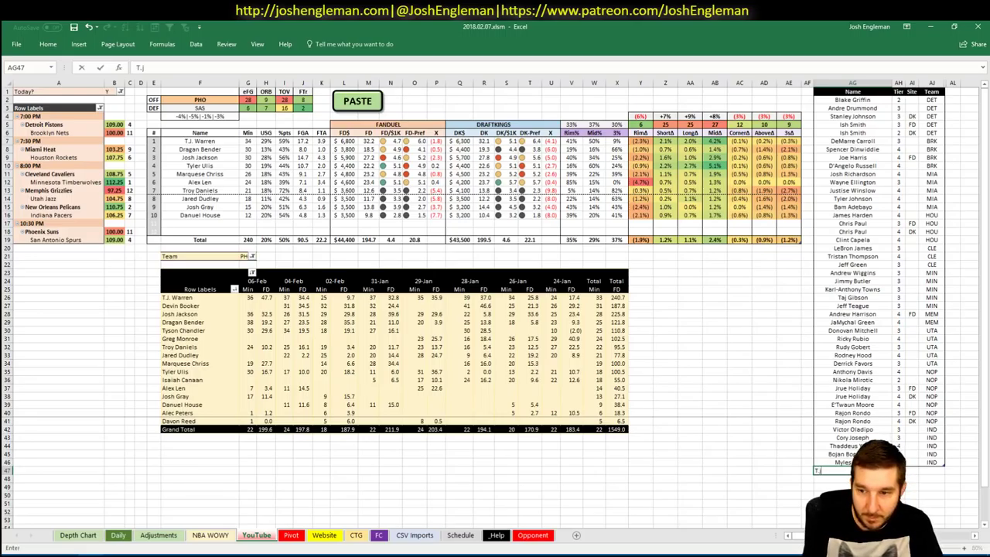
pyautogui.write('.J. Warren')
pyautogui.press('Return')
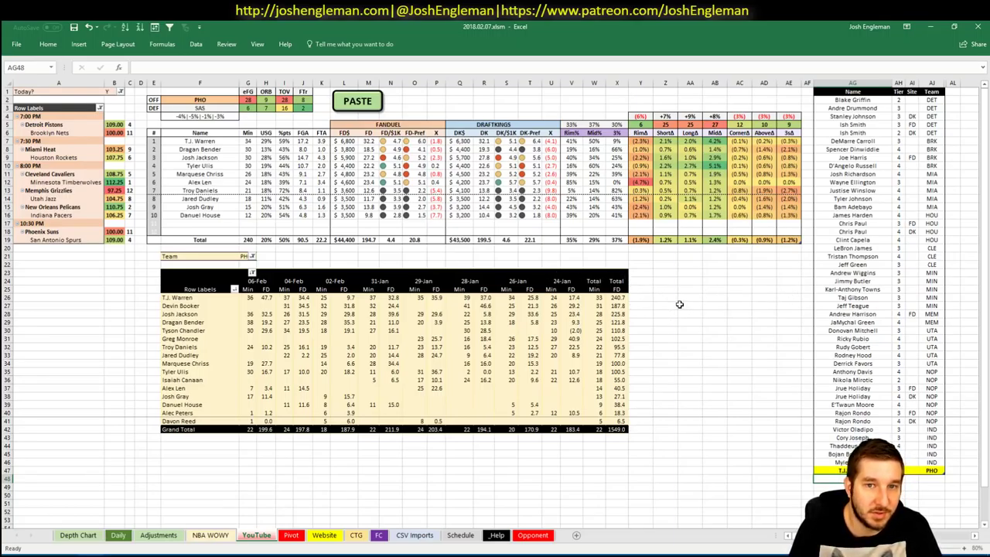
pyautogui.click(733, 362)
pyautogui.click(740, 354)
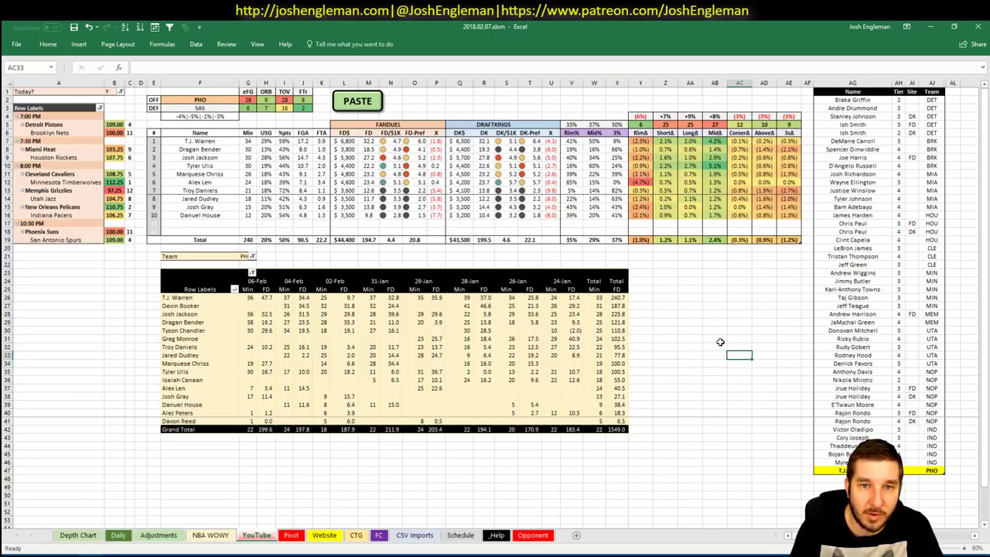
pyautogui.click(835, 478)
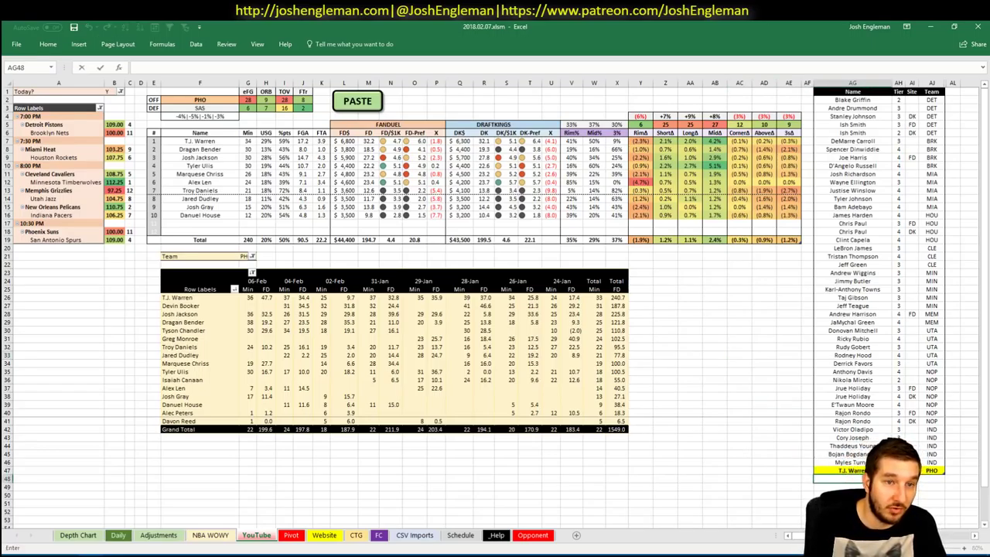
# Step: Add Dragan Bender to the tier table at tier 3, tagged FD
pyautogui.write('D')
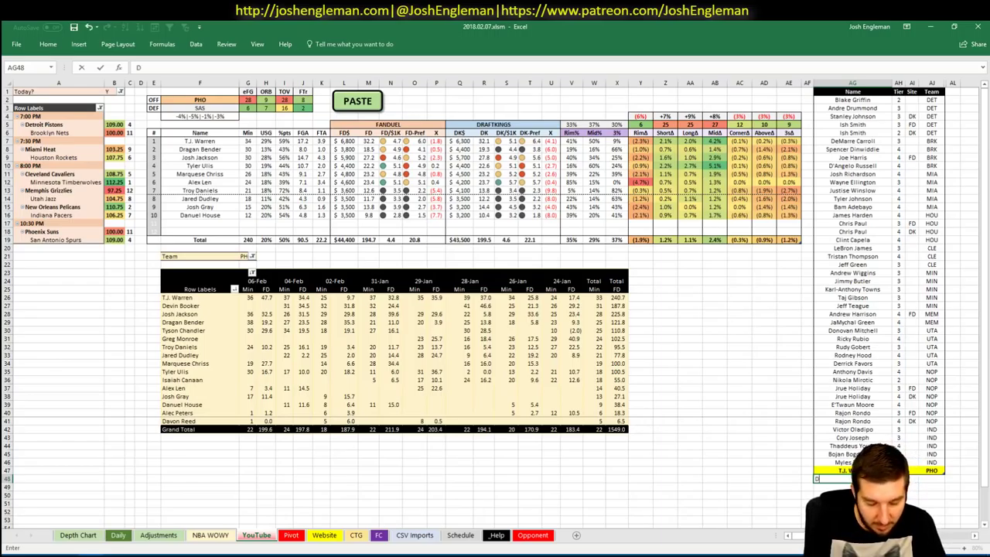
pyautogui.write('rage')
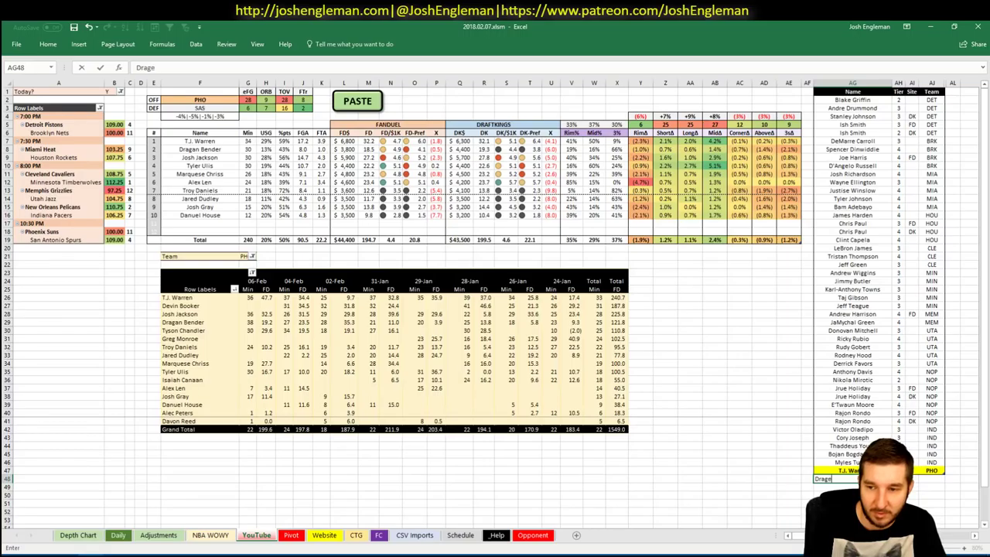
pyautogui.write('den Be')
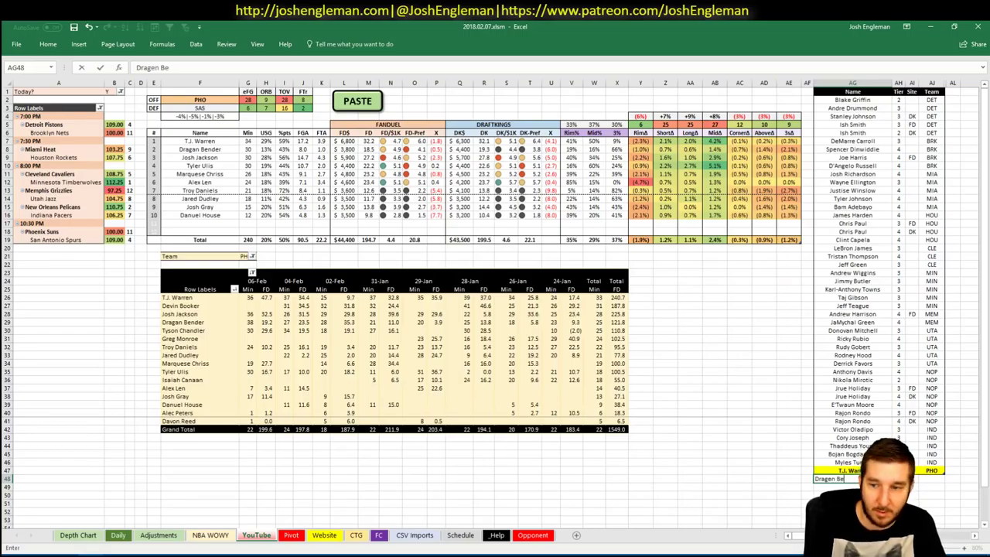
pyautogui.press('BackSpace')
pyautogui.press('BackSpace')
pyautogui.press('BackSpace')
pyautogui.press('BackSpace')
pyautogui.press('BackSpace')
pyautogui.write('an be')
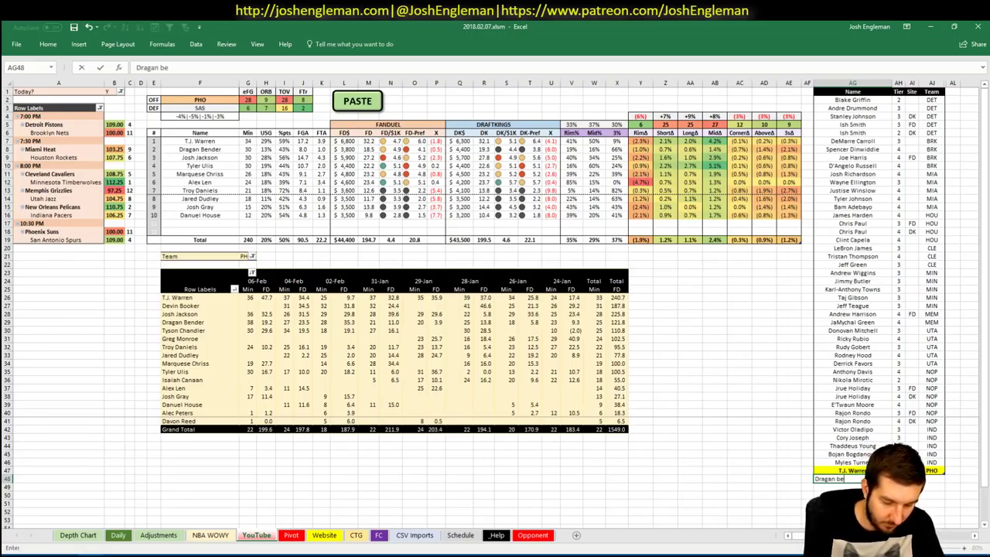
pyautogui.write('nder')
pyautogui.press('BackSpace')
pyautogui.press('BackSpace')
pyautogui.press('BackSpace')
pyautogui.press('BackSpace')
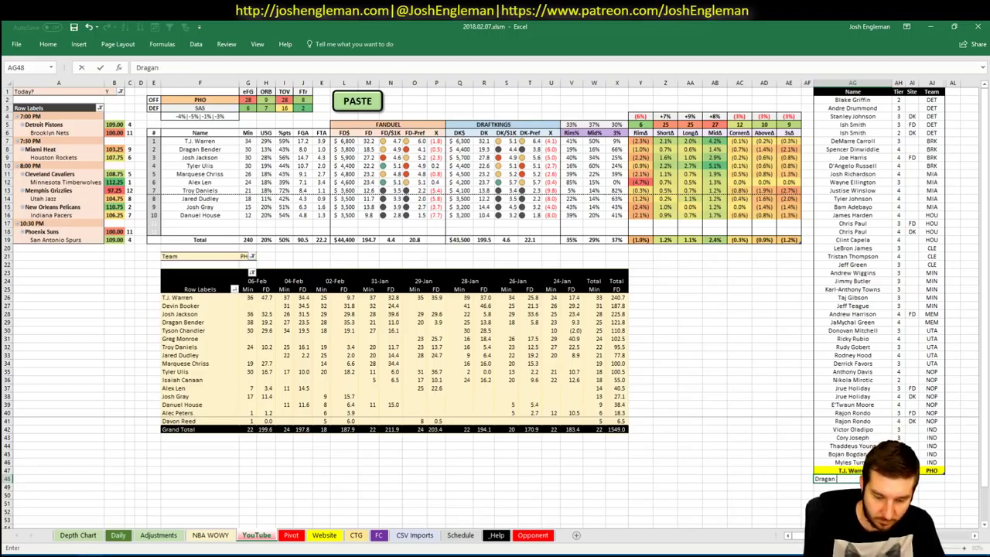
pyautogui.write('ender')
pyautogui.press('Tab')
pyautogui.write('3')
pyautogui.press('Tab')
pyautogui.write('FD')
pyautogui.click(899, 478)
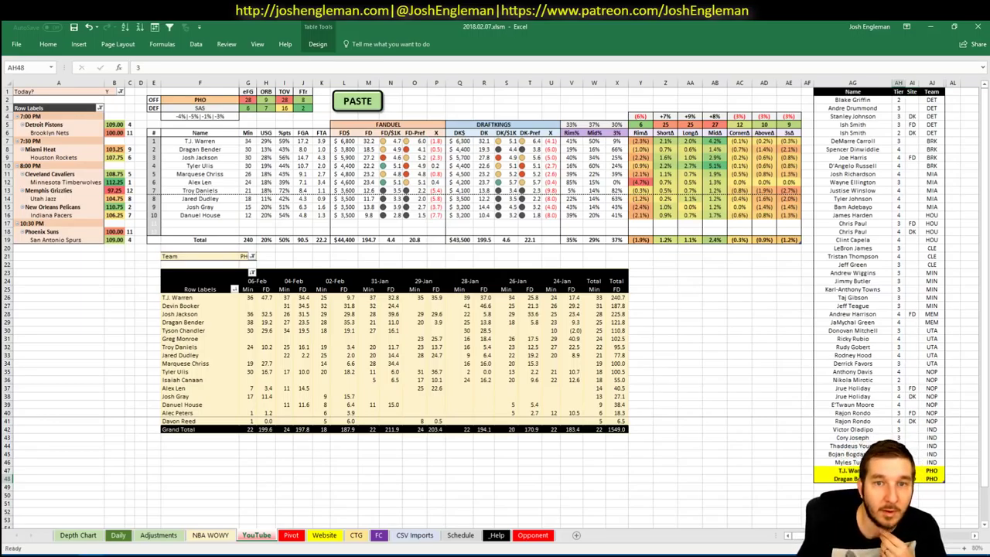
# Step: Add Josh Jackson to the tier table at tier 4
pyautogui.click(852, 486)
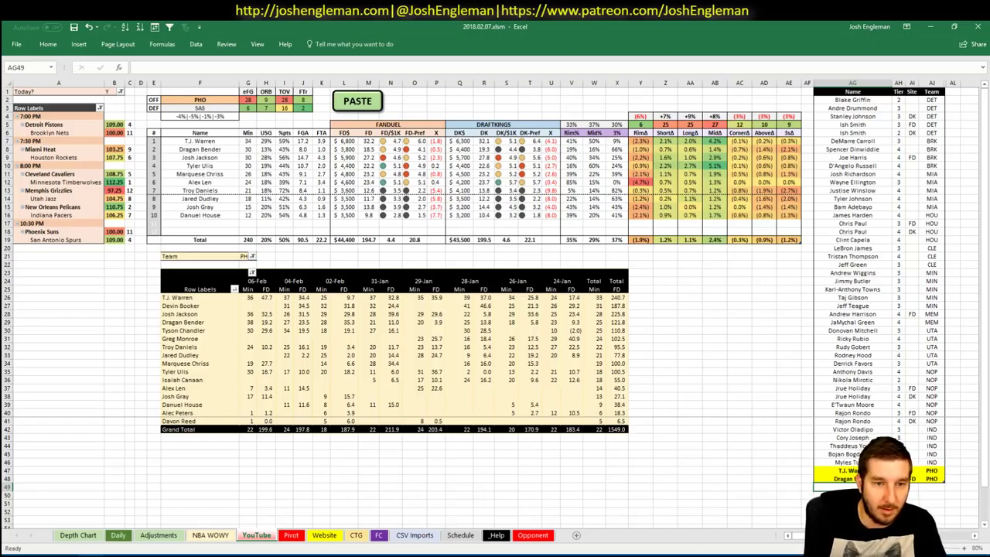
pyautogui.write('Josh Richardson')
pyautogui.press('BackSpace')
pyautogui.write('Jackson')
pyautogui.press('Tab')
pyautogui.write('4')
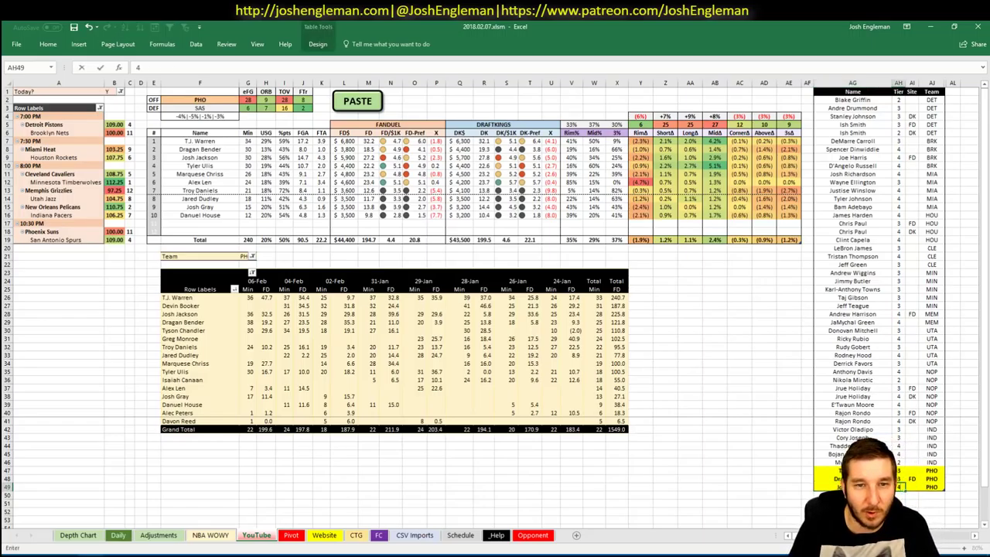
pyautogui.press('Return')
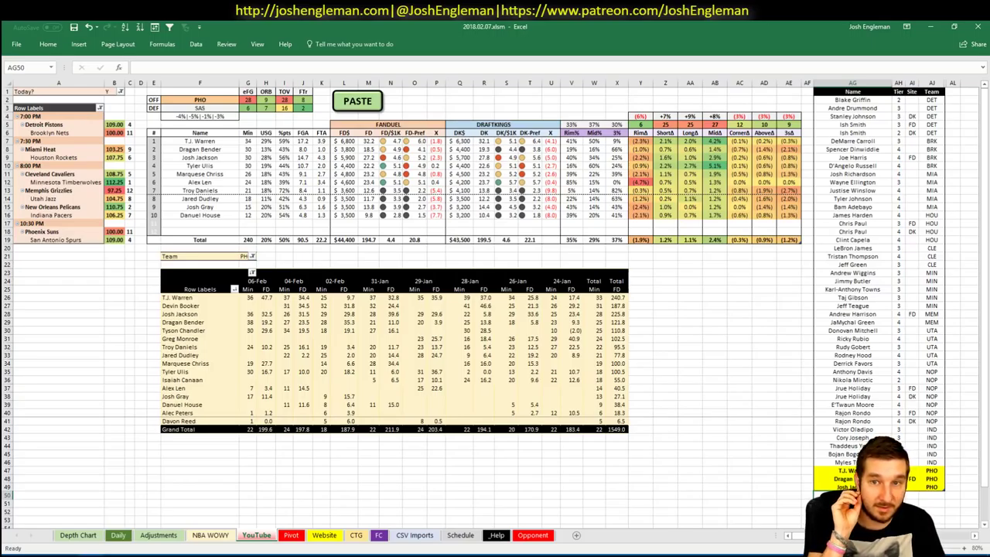
# Step: Add two Tyler Ulis rows: tier 3 tagged FD, and one tagged DK
pyautogui.write('Ty')
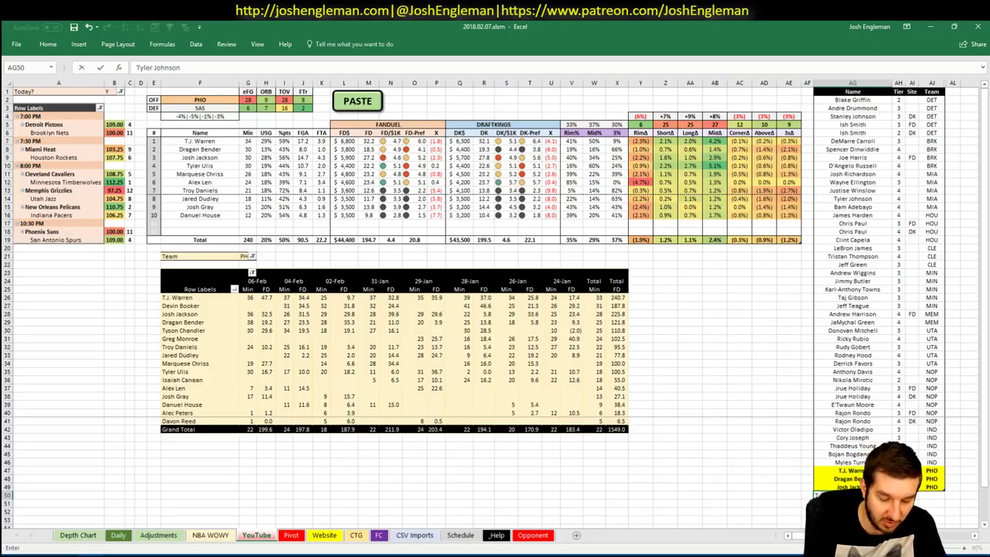
pyautogui.write('ler Uli')
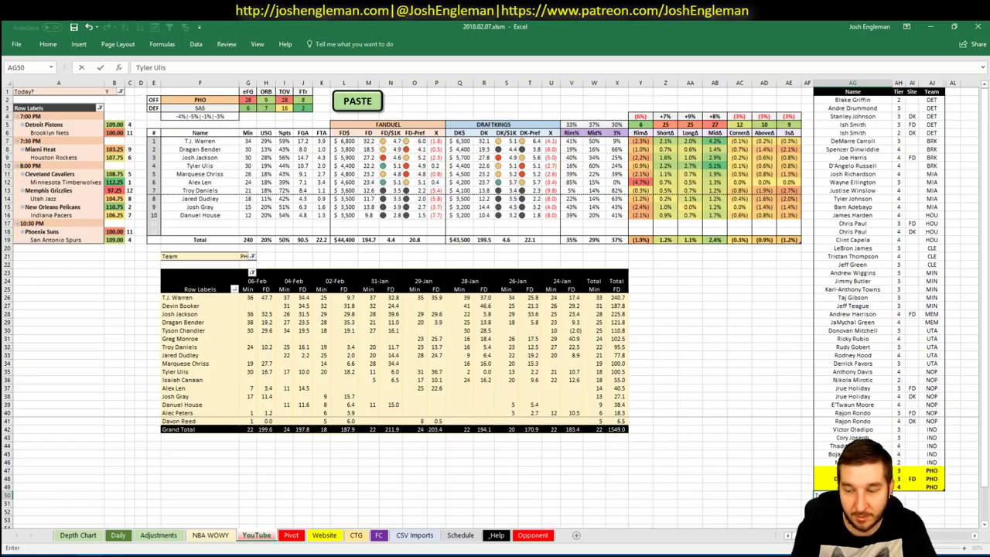
pyautogui.write('s')
pyautogui.press('Tab')
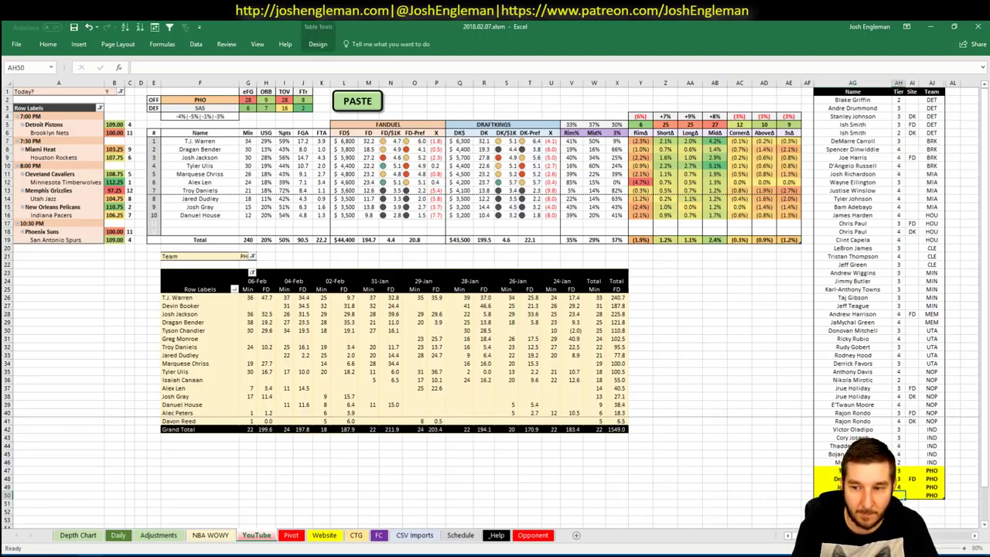
pyautogui.write('3')
pyautogui.press('Tab')
pyautogui.write('FD')
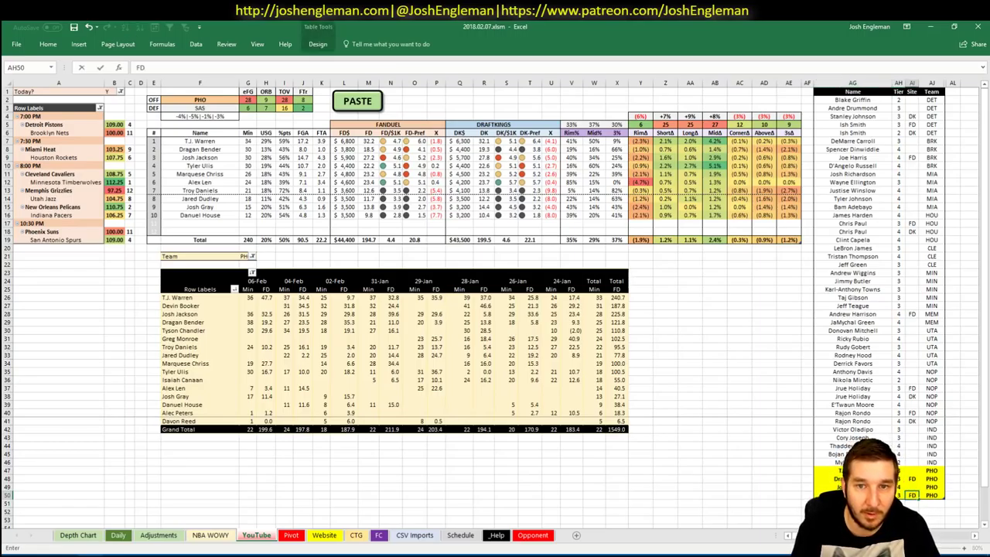
pyautogui.press('Return')
pyautogui.write('Ty')
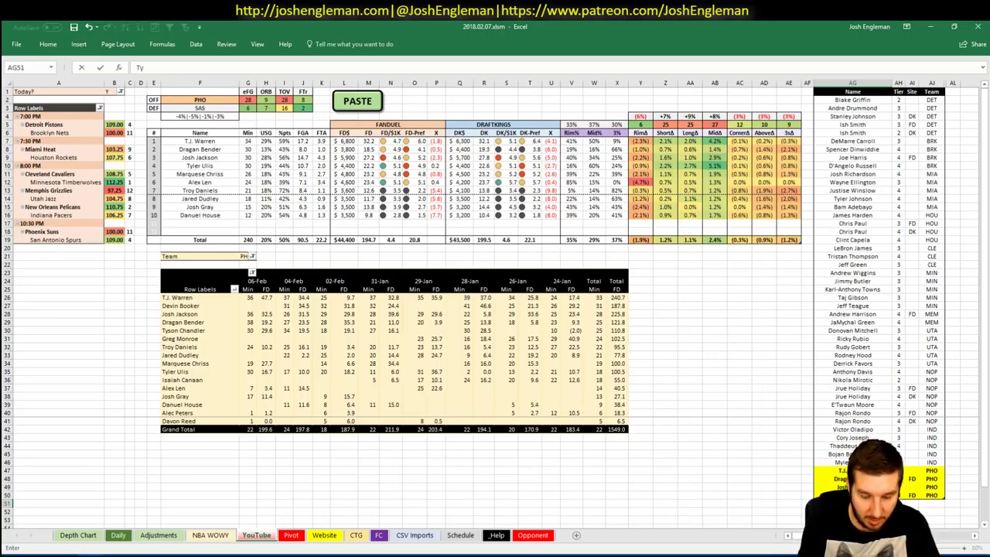
pyautogui.write('ler Ulis')
pyautogui.press('Tab')
pyautogui.write('DK')
pyautogui.press('Return')
pyautogui.click(754, 445)
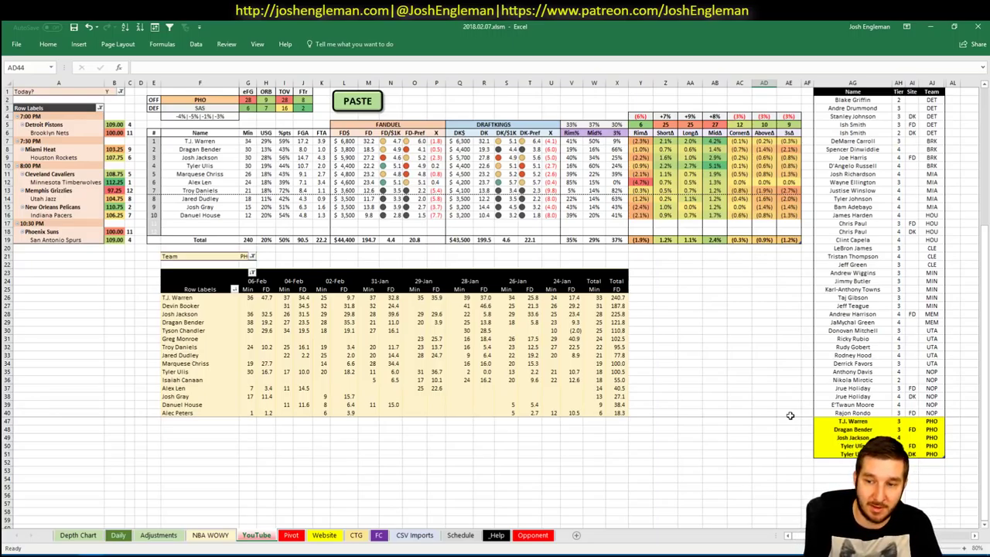
pyautogui.click(196, 175)
# Step: Copy Marquese Chriss's name into the next empty row of the tier table
pyautogui.hotkey('ctrl', 'c')
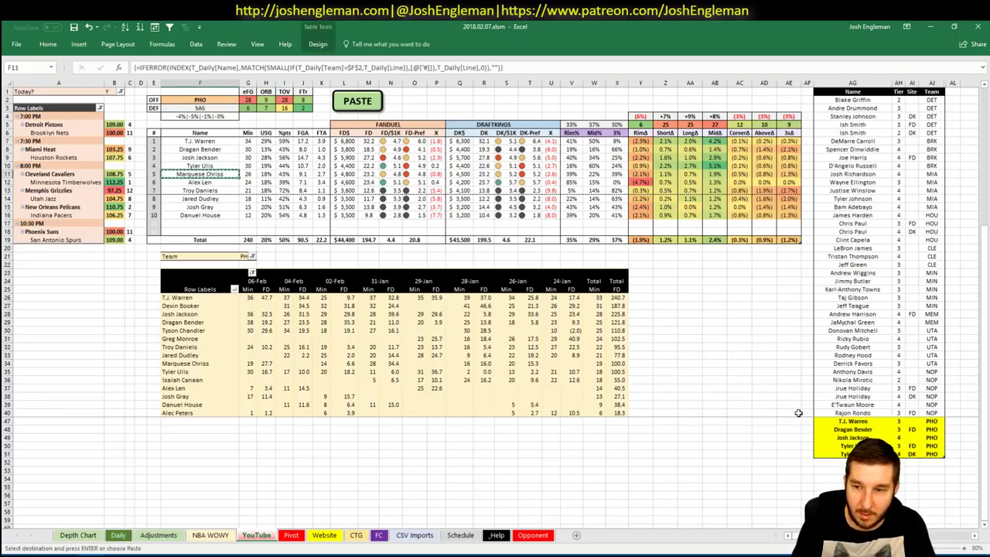
pyautogui.rightClick(879, 461)
pyautogui.click(919, 273)
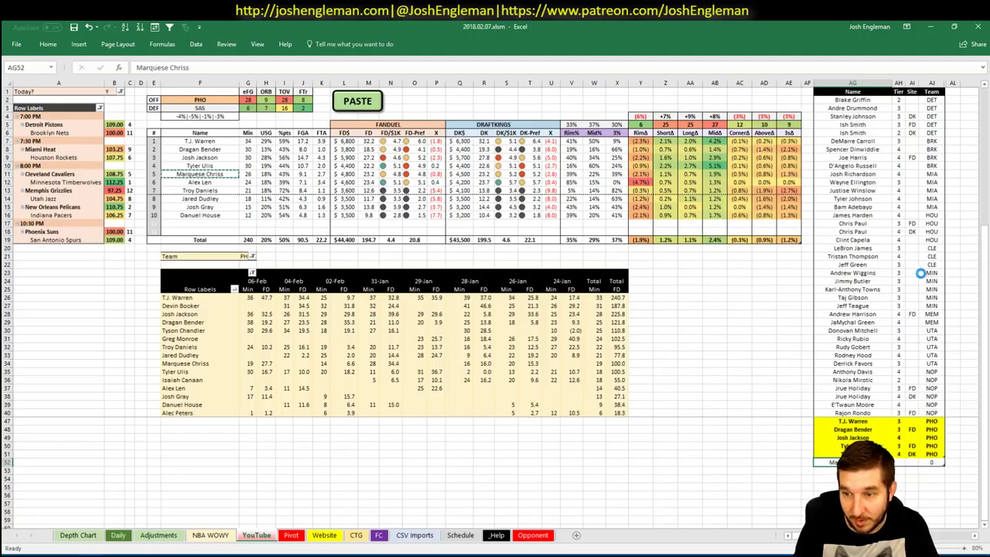
pyautogui.click(779, 461)
pyautogui.press('Escape')
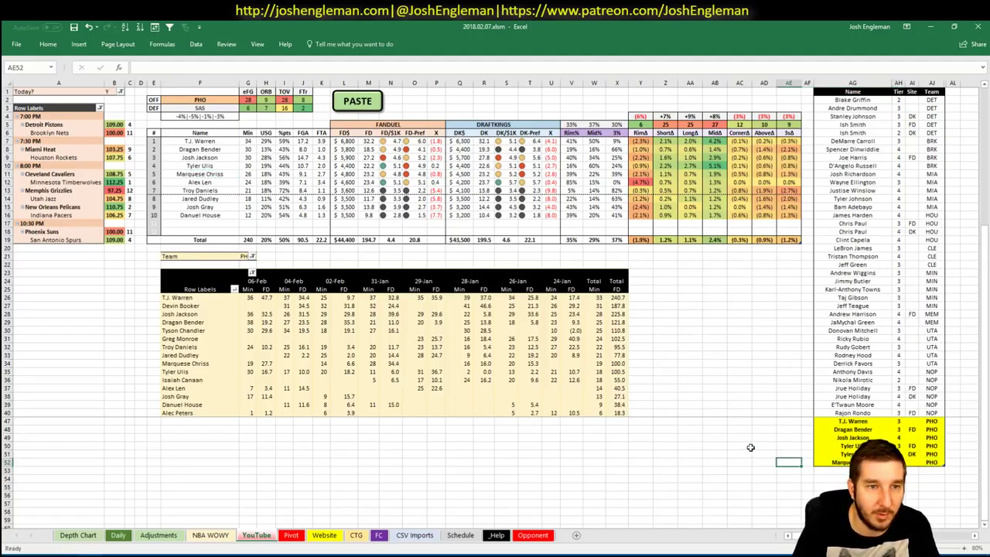
# Step: Add Alex Len below him at tier 3, correcting the name typo
pyautogui.click(844, 471)
pyautogui.write('Al')
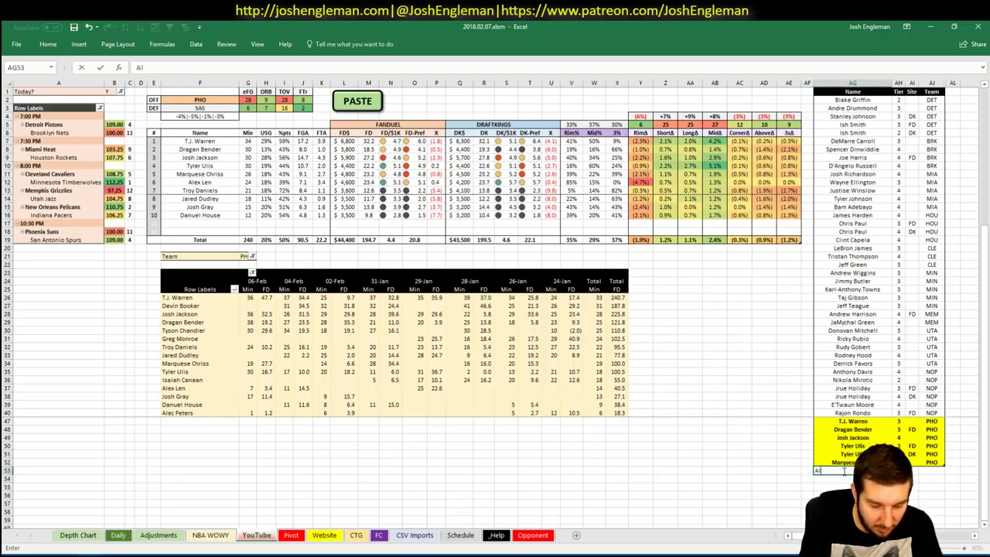
pyautogui.write('x Len')
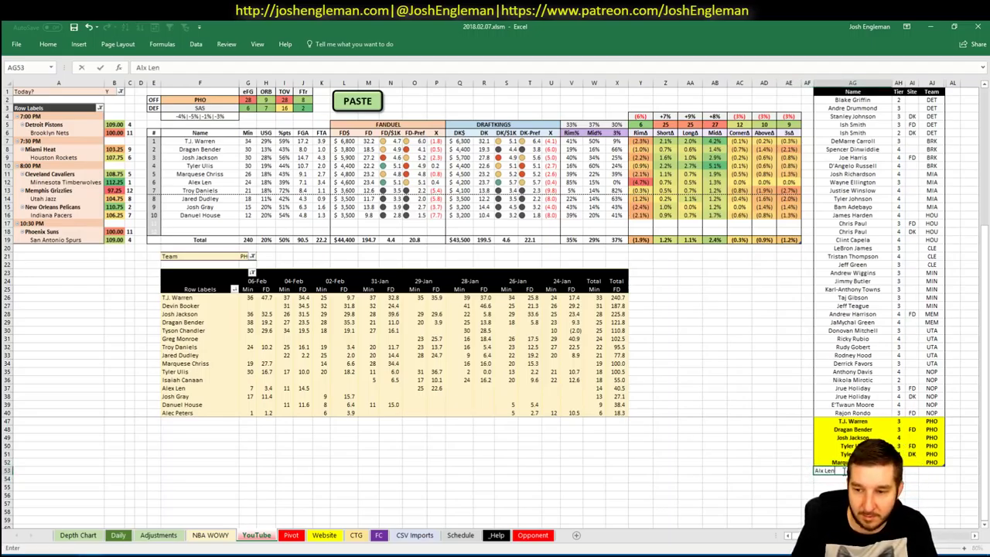
pyautogui.hotkey('ctrl', 'Return')
pyautogui.press('F2')
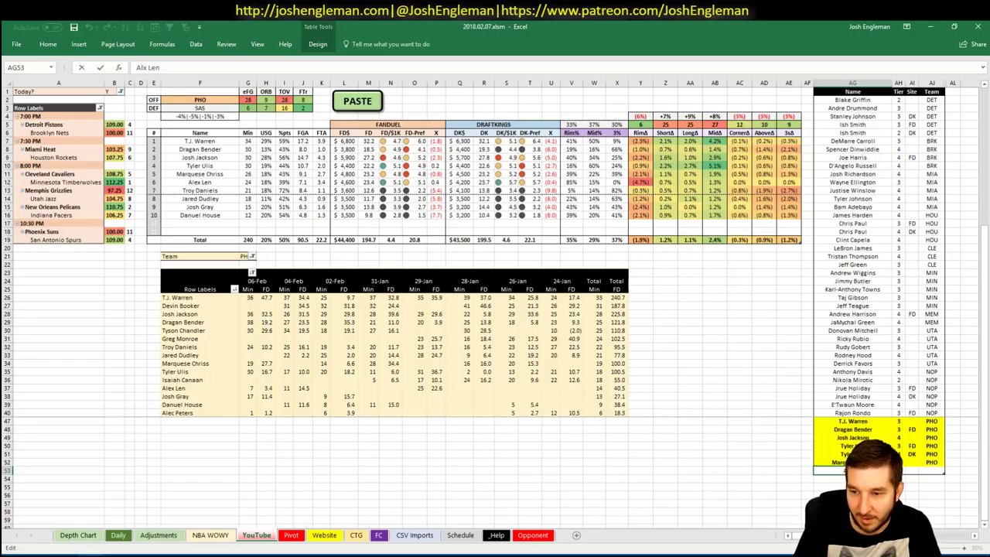
pyautogui.write('e')
pyautogui.press('Tab')
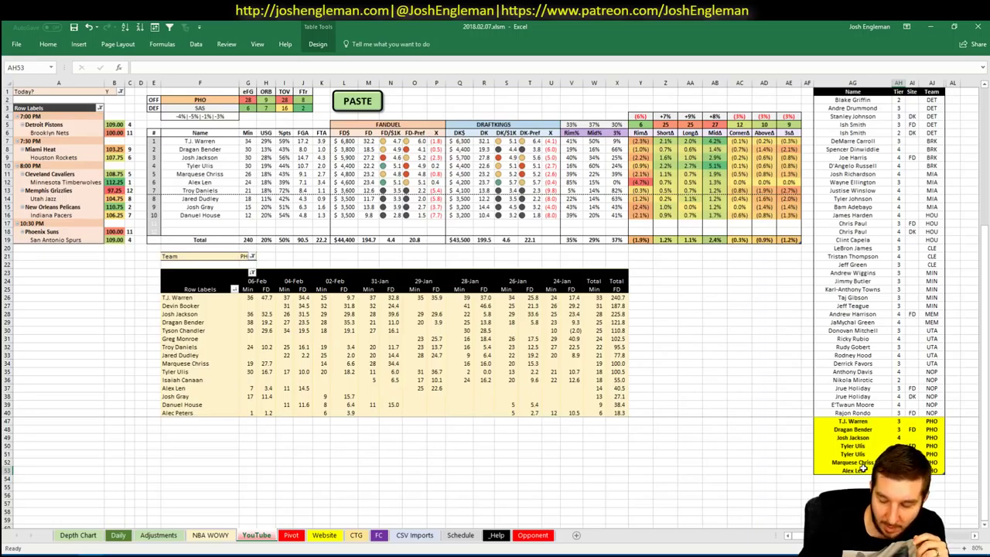
pyautogui.write('3')
pyautogui.press('Return')
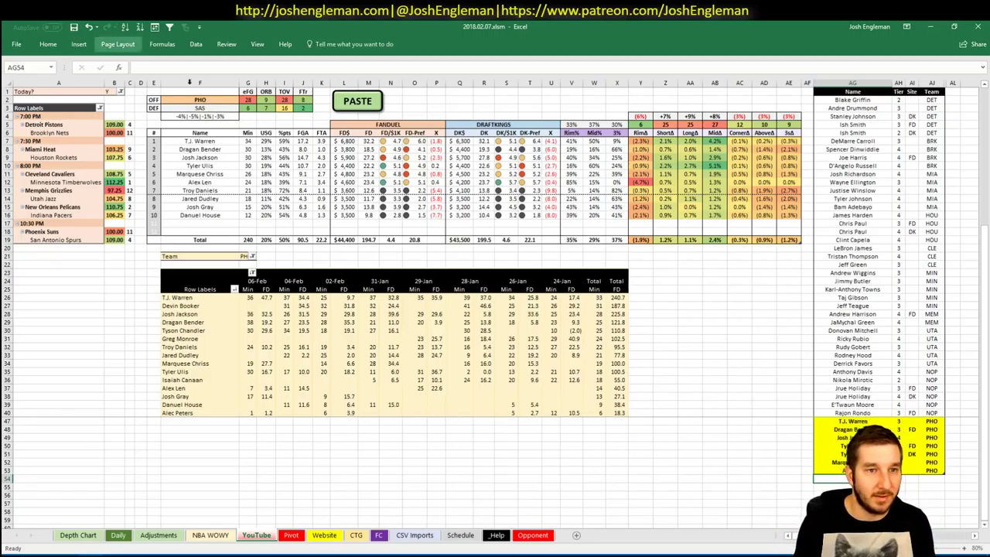
pyautogui.click(199, 100)
# Step: Set the offence team to SAS so the analysis lists Spurs players against PHO
pyautogui.write('SAS')
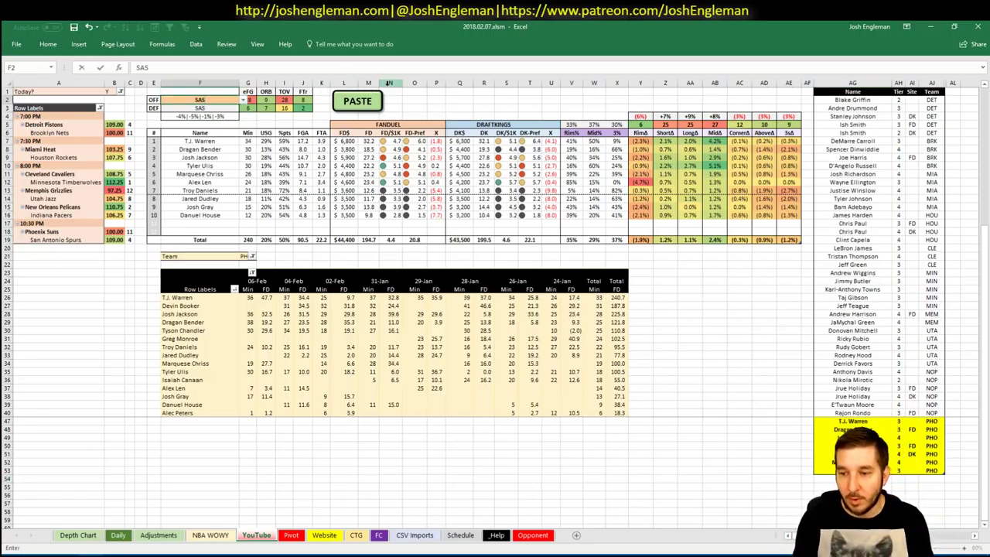
pyautogui.press('Return')
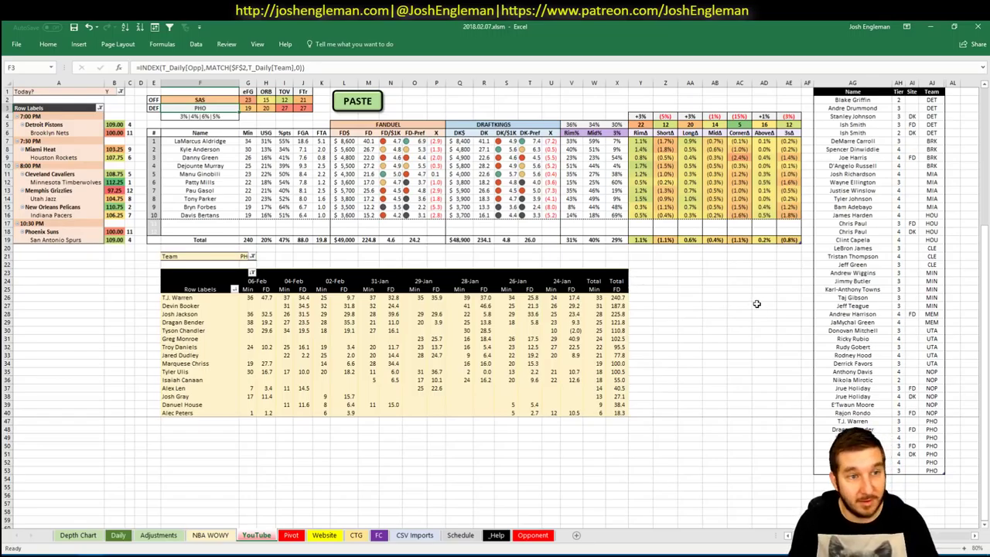
pyautogui.click(710, 338)
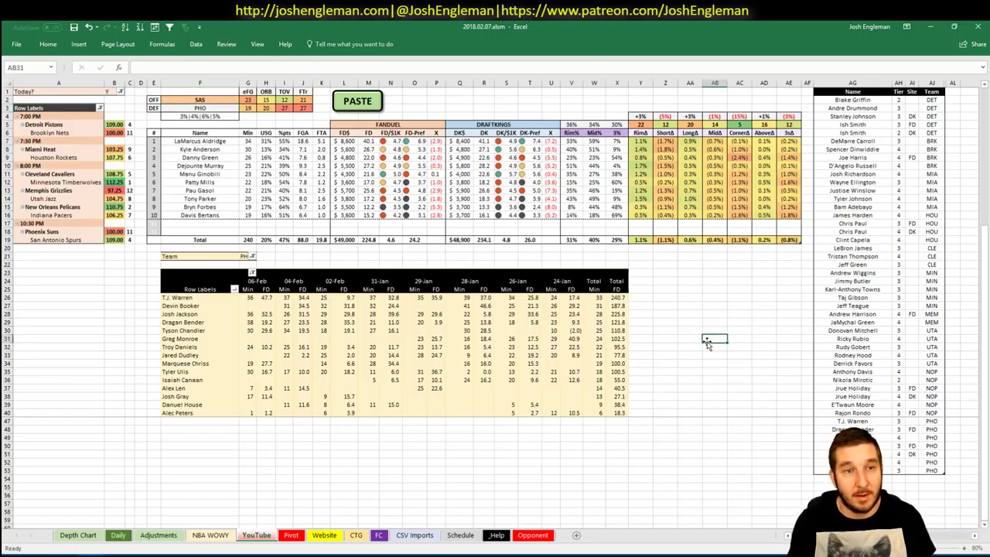
pyautogui.click(690, 283)
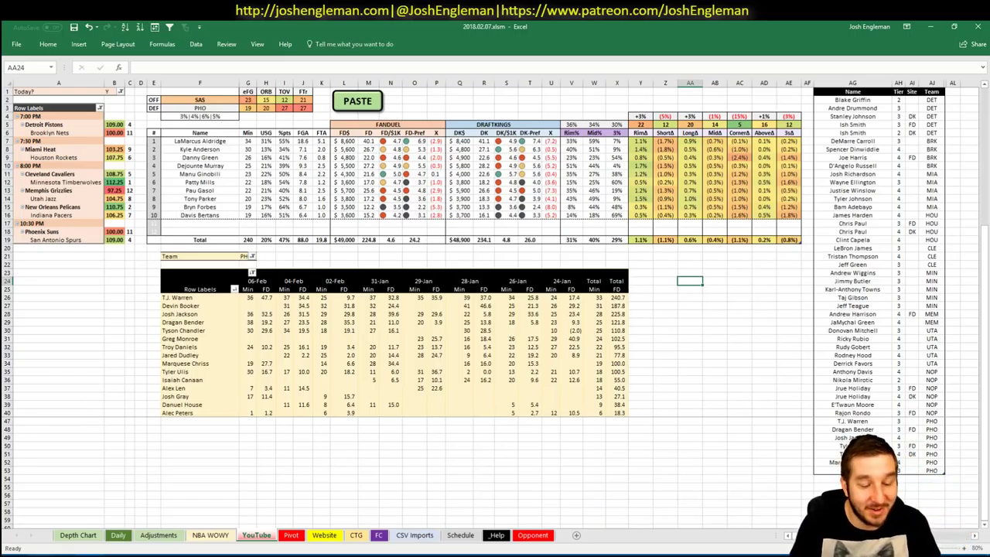
pyautogui.moveTo(56, 555)
pyautogui.click(56, 511)
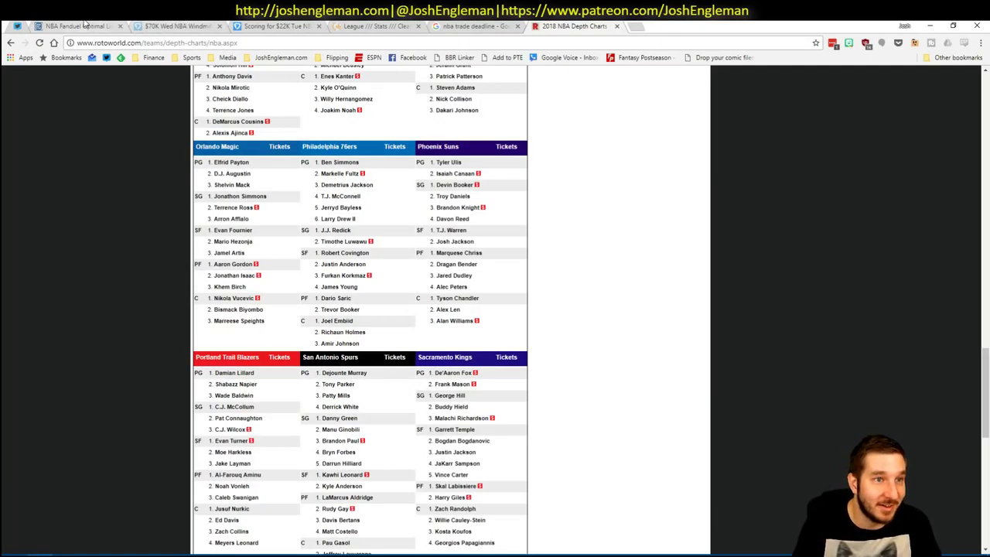
pyautogui.click(14, 27)
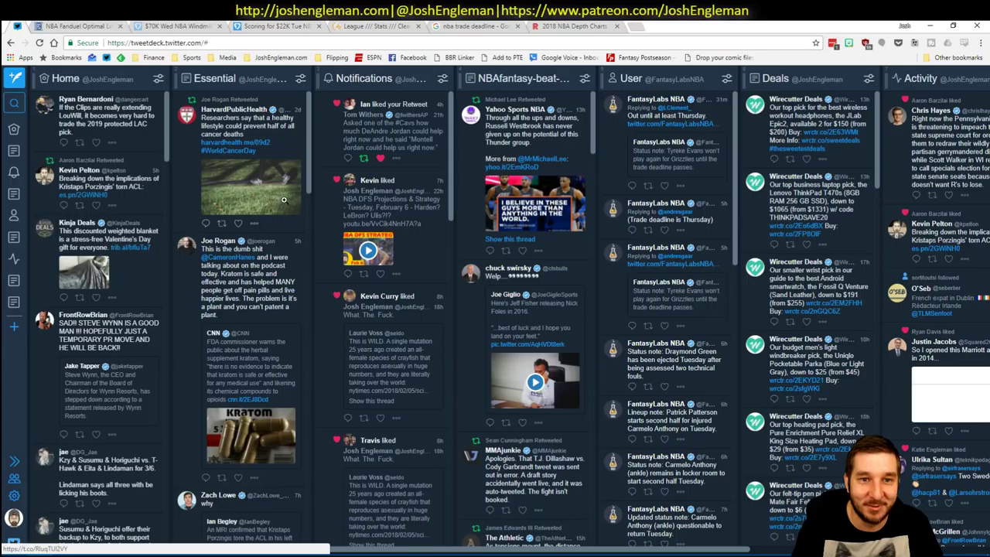
pyautogui.hotkey('alt', 'Tab')
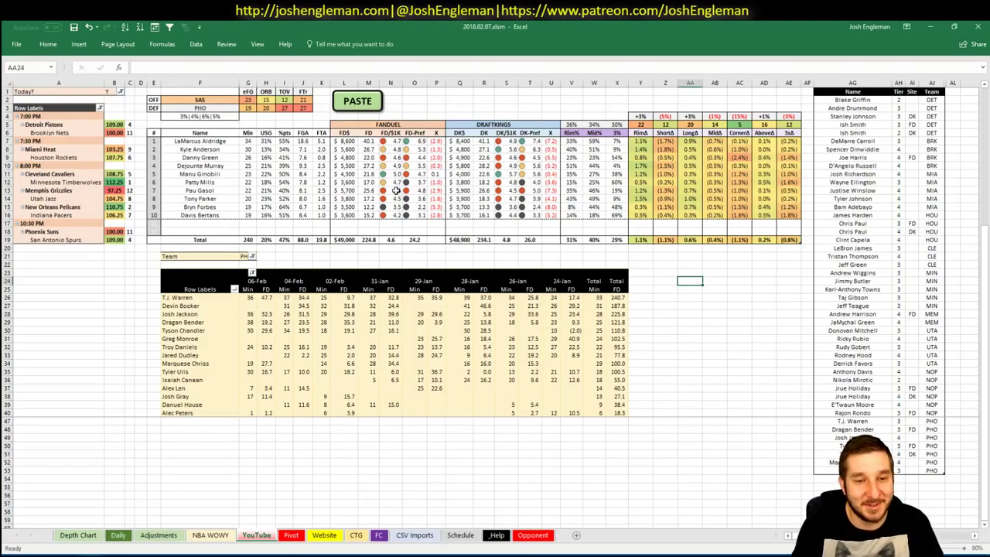
# Step: Change the NBA WOWY pivot team filter from PHO to SAS to show Spurs minutes
pyautogui.click(666, 272)
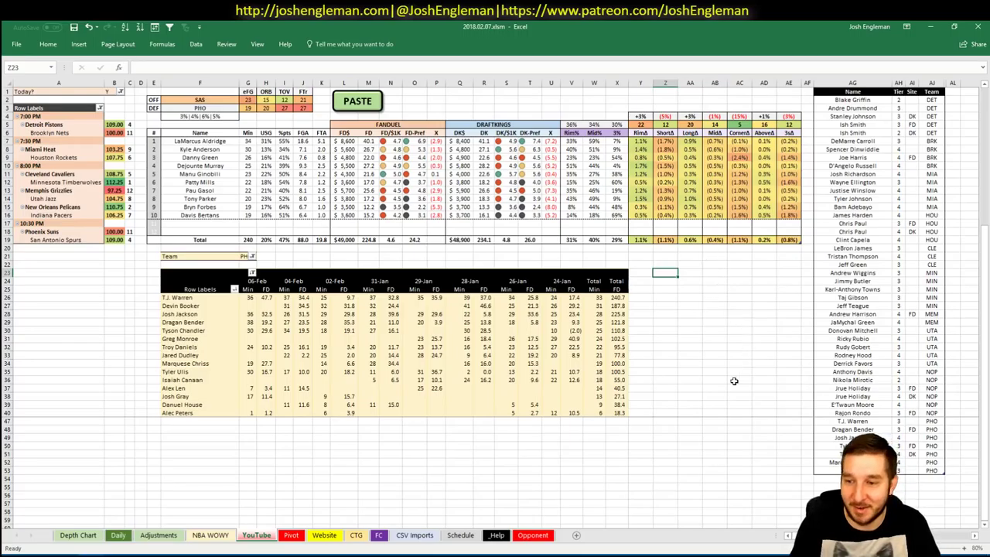
pyautogui.click(790, 462)
pyautogui.click(814, 456)
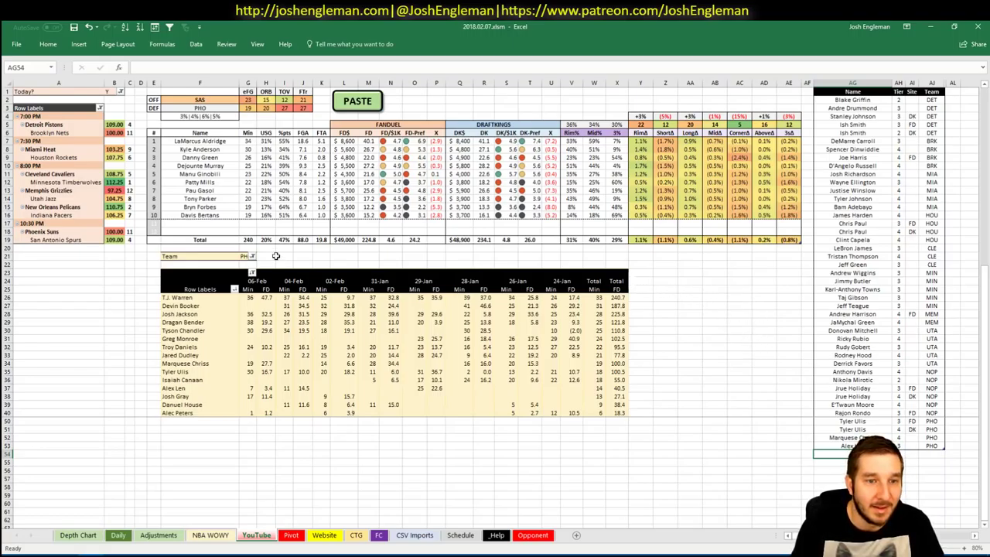
pyautogui.click(242, 257)
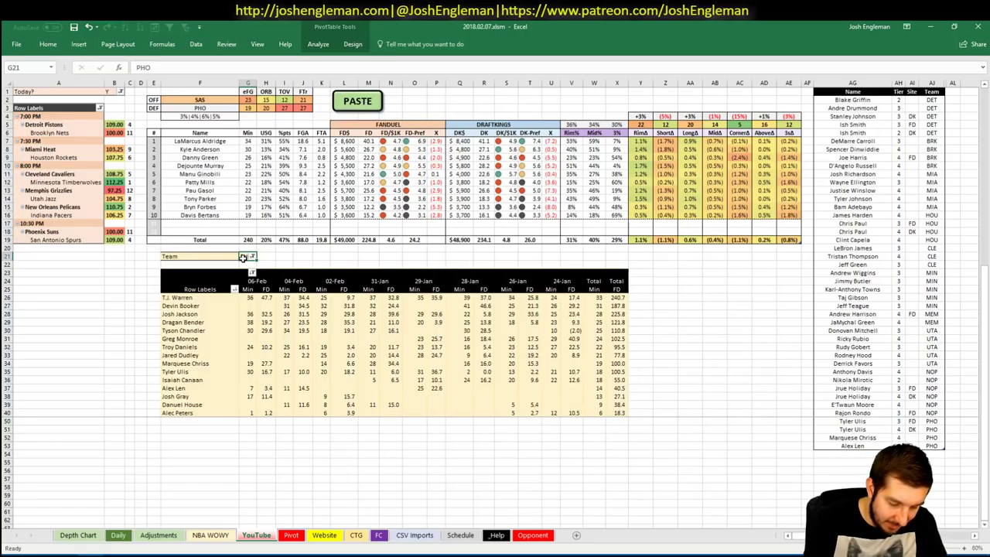
pyautogui.write('SAS')
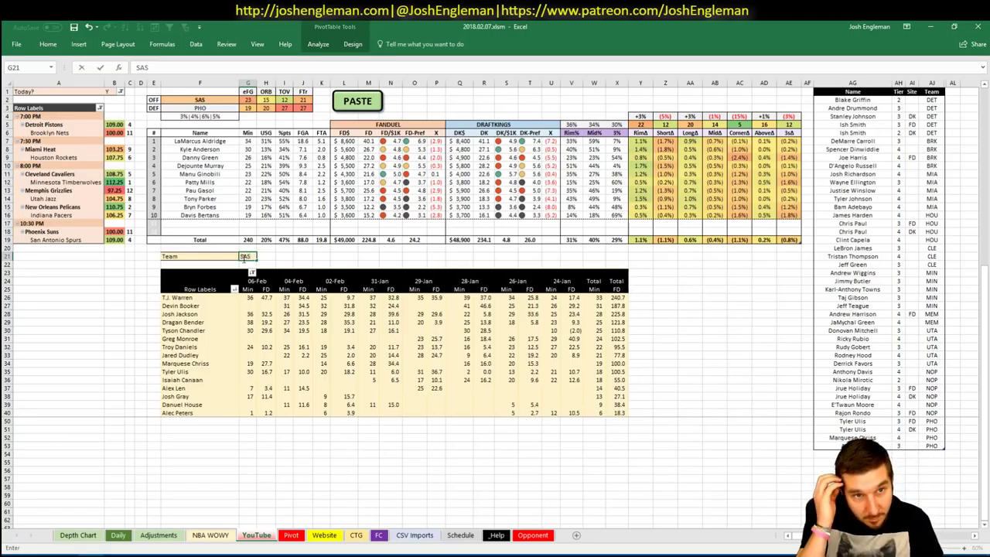
pyautogui.press('Return')
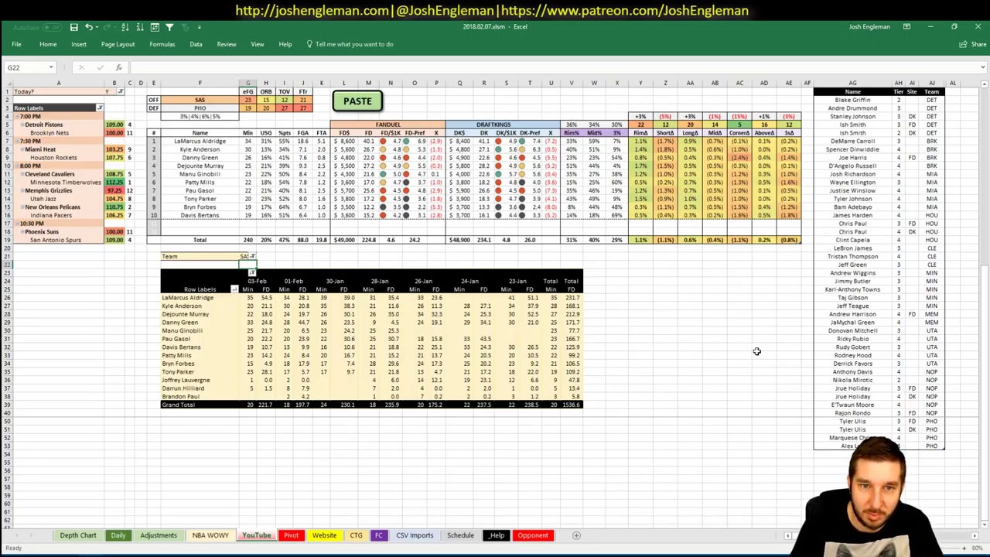
pyautogui.click(835, 457)
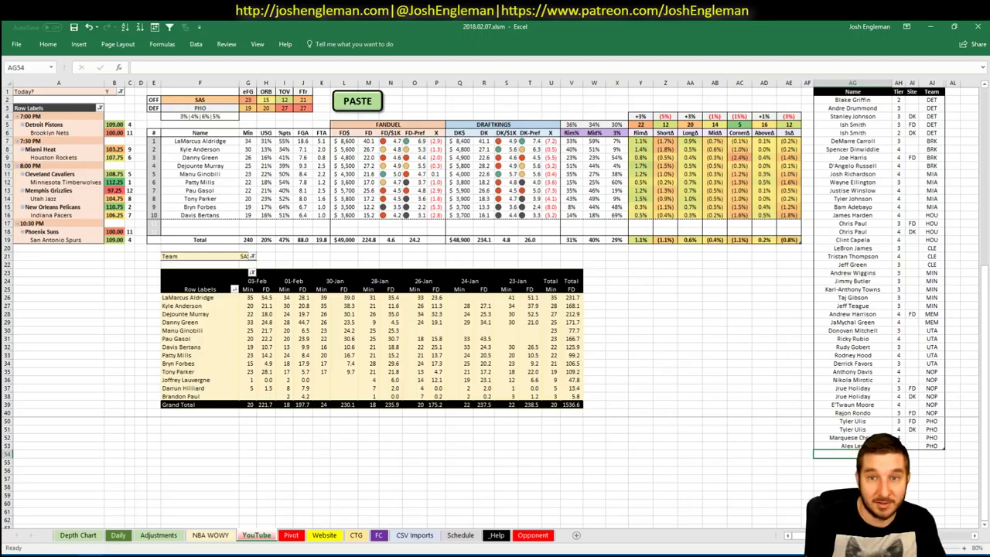
# Step: Add LaMarcus Aldridge to the tier table as a tier 2 SAS player
pyautogui.write('LaMarcus')
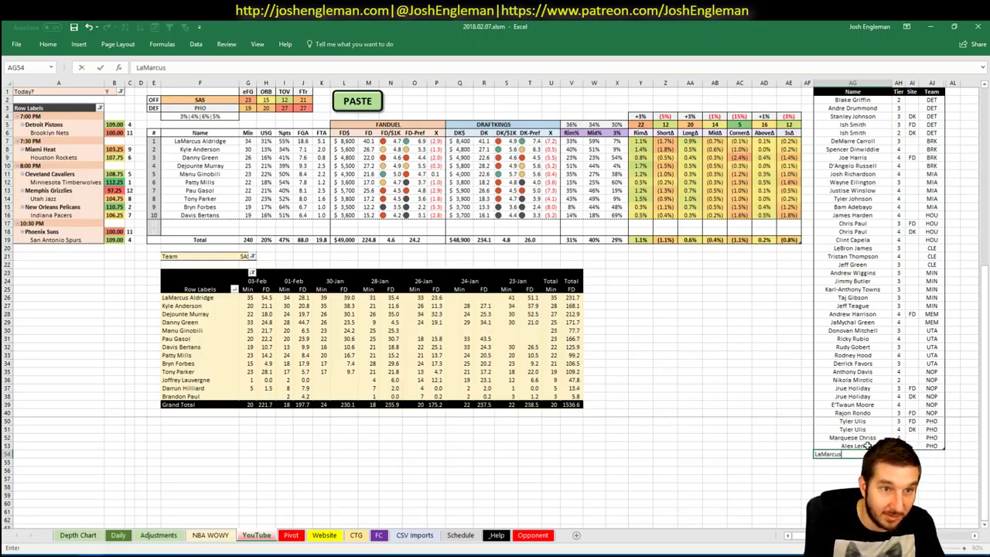
pyautogui.write(' Aldridge')
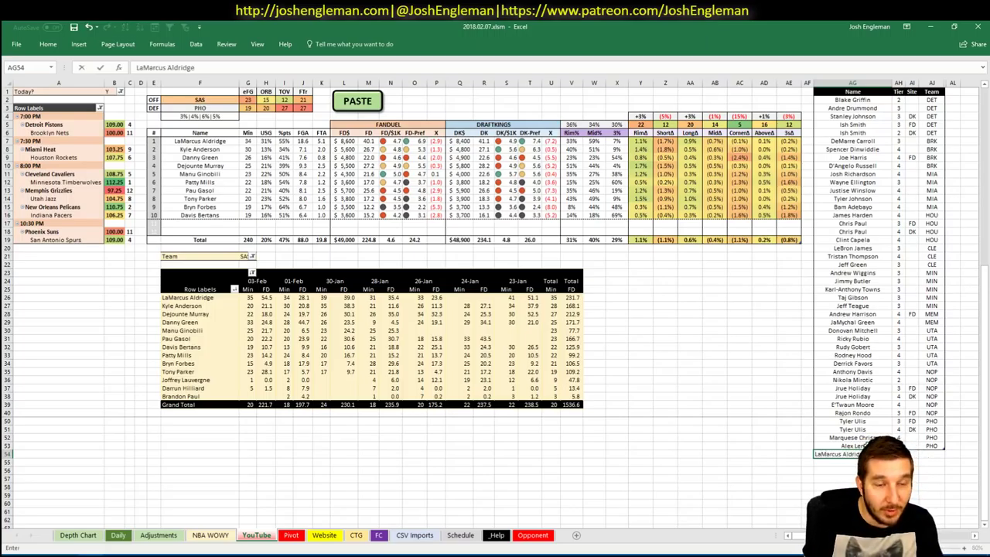
pyautogui.press('Tab')
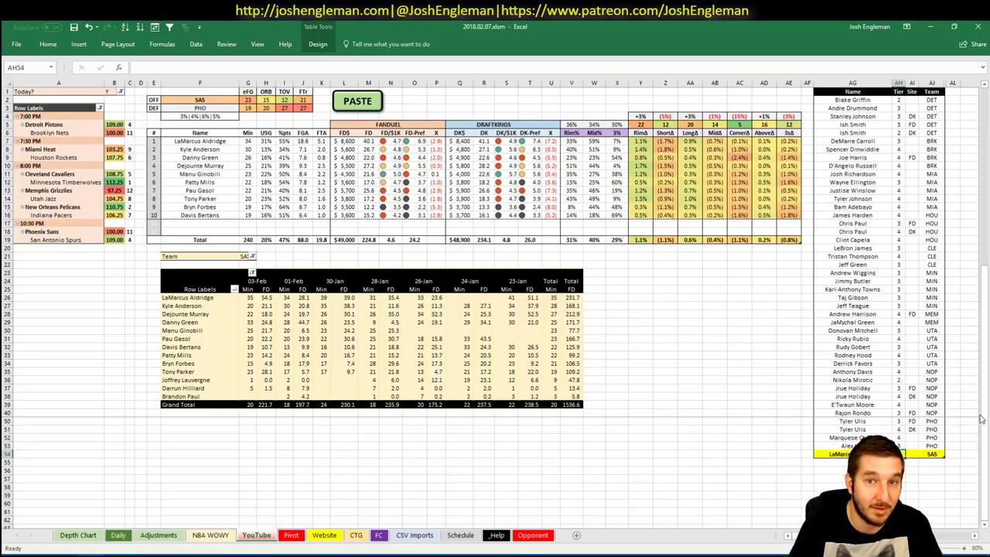
pyautogui.write('2')
pyautogui.press('Return')
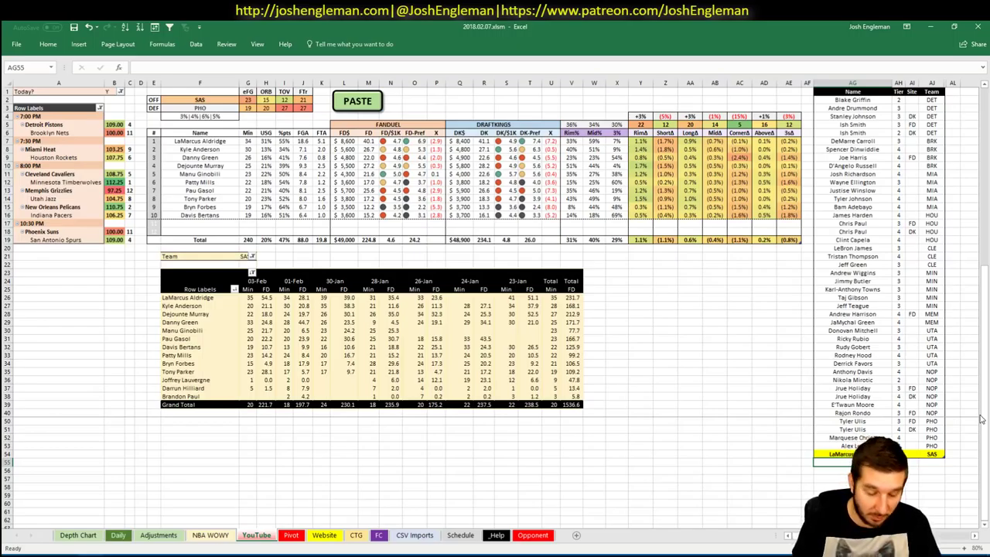
pyautogui.write('Ky')
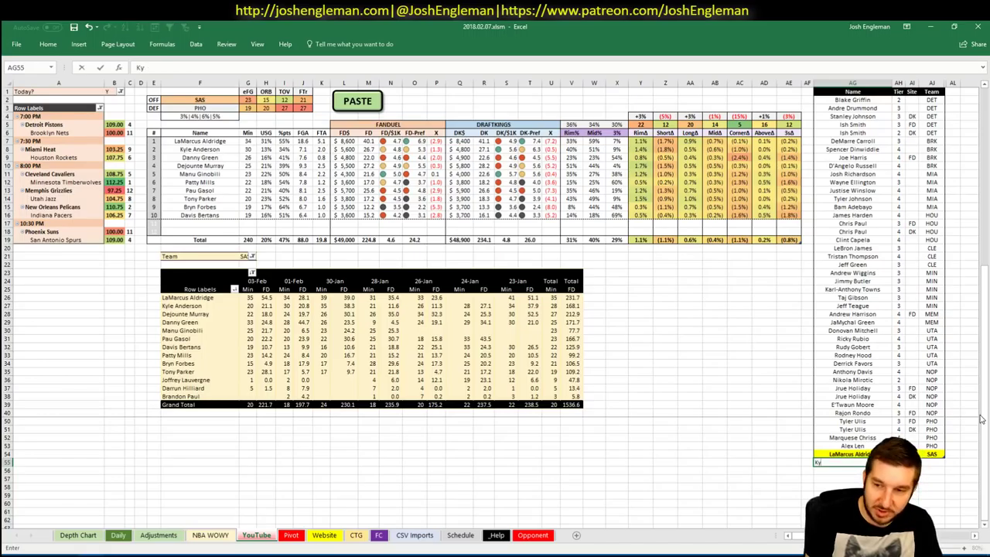
pyautogui.write('le Anderson')
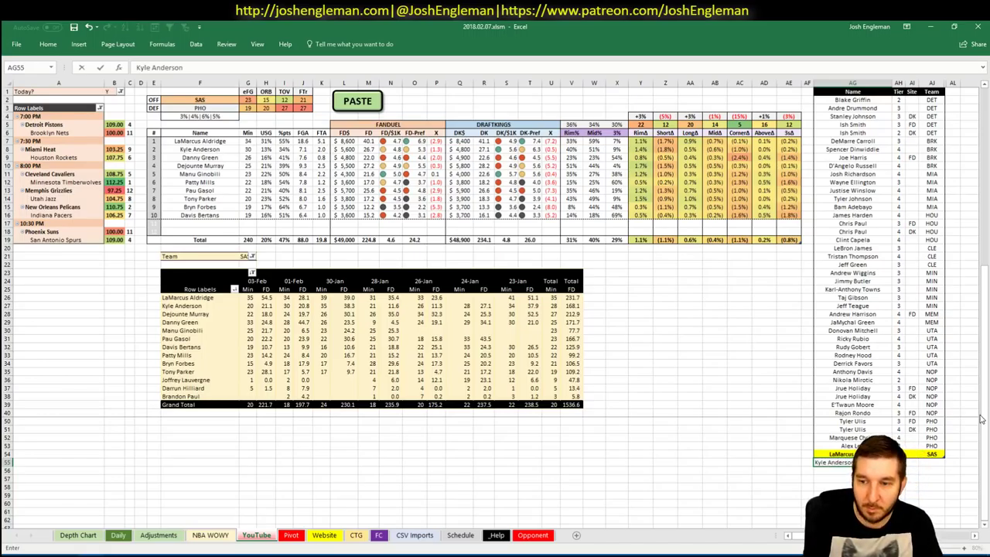
# Step: Add Kyle Anderson and Danny Green at tier 3, Dejounte Murray, and Manu Ginobili at tier 4
pyautogui.press('Tab')
pyautogui.write('3')
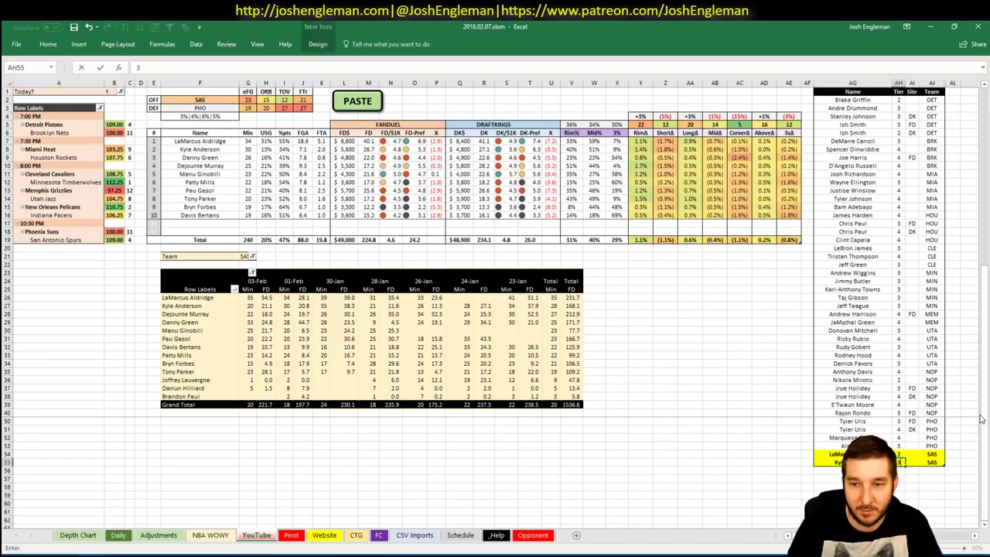
pyautogui.press('Return')
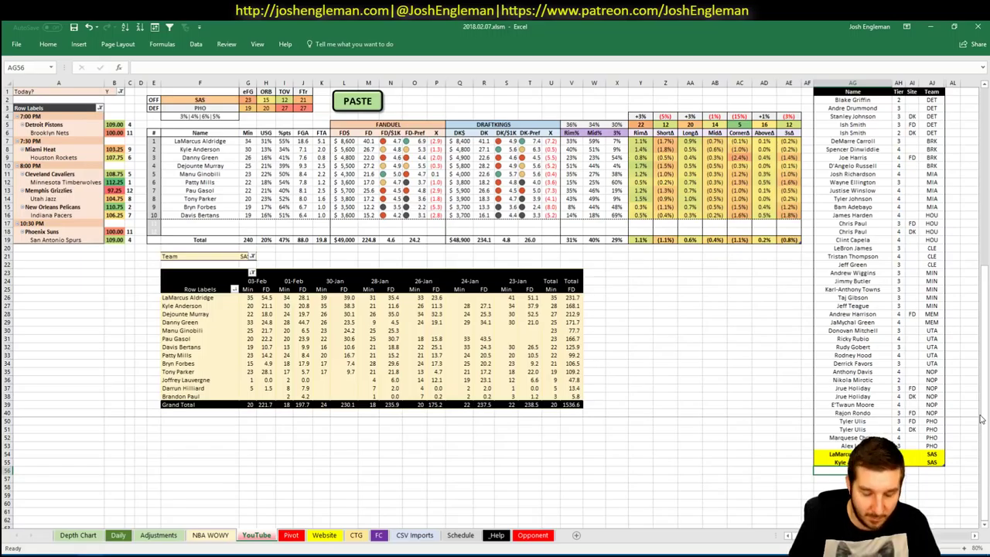
pyautogui.write('Danny Green')
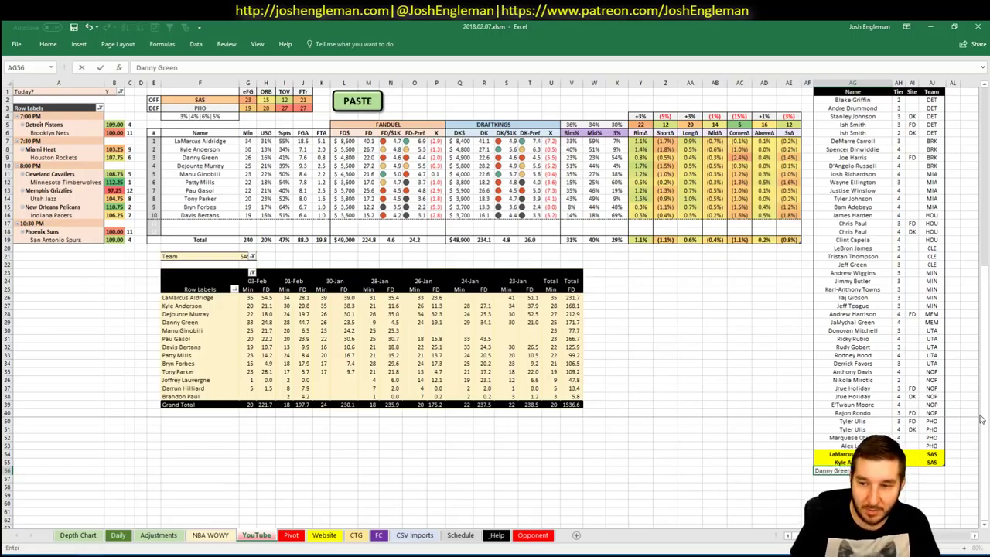
pyautogui.press('Tab')
pyautogui.press('Return')
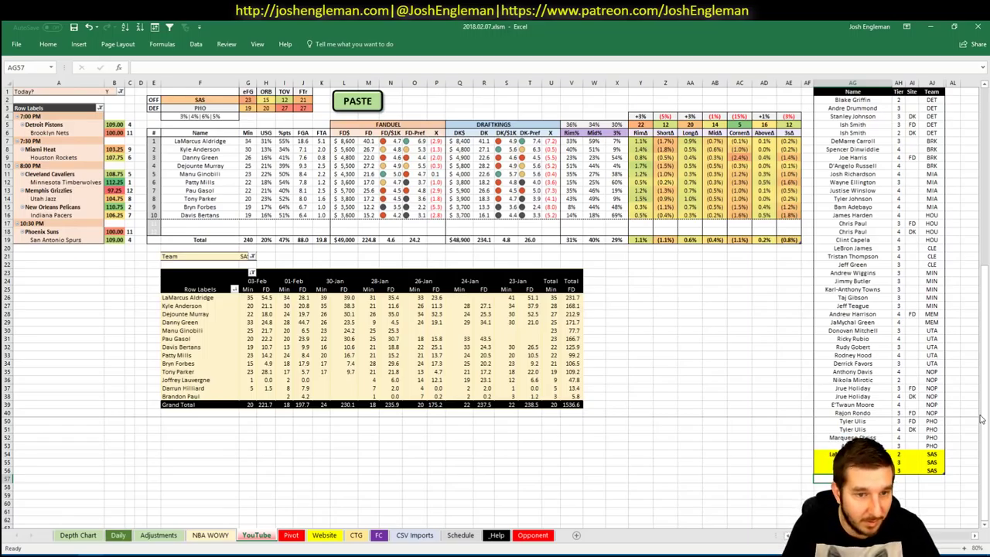
pyautogui.write('Dejounte Murray')
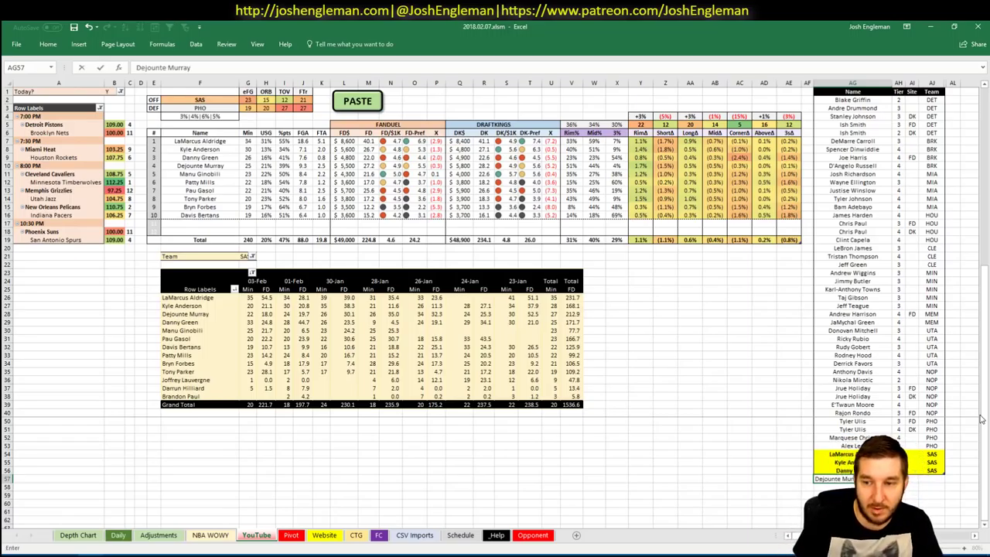
pyautogui.press('Return')
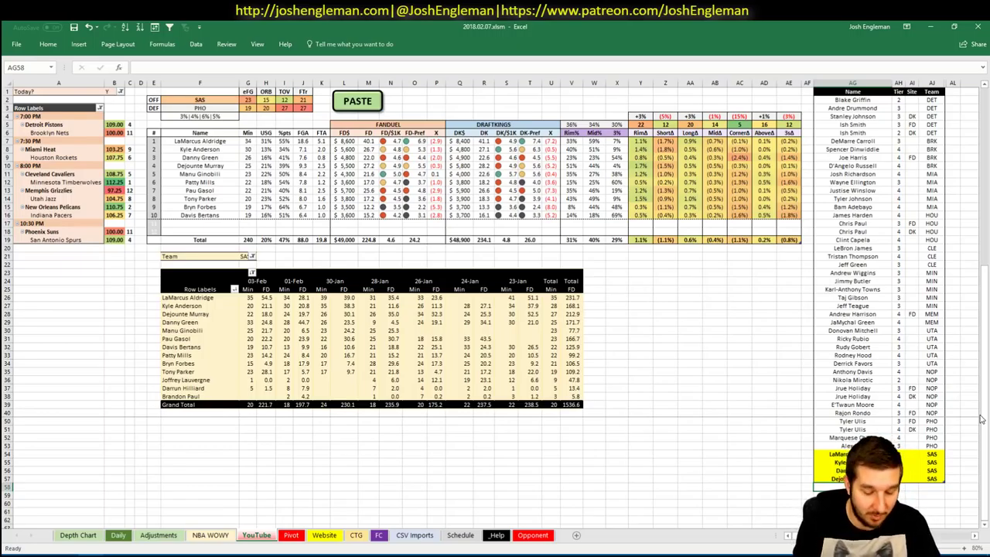
pyautogui.write('Manu Ginobili')
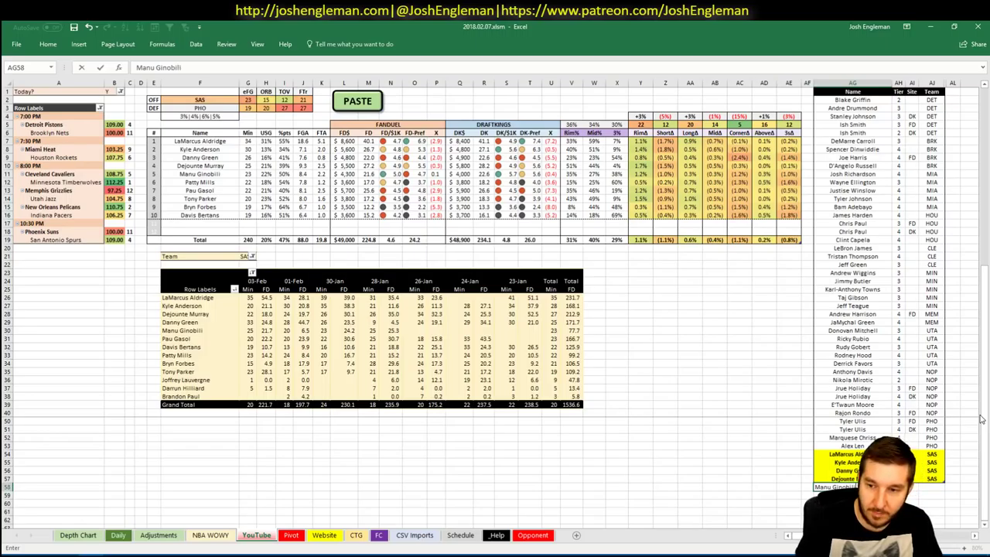
pyautogui.press('Tab')
pyautogui.write('4')
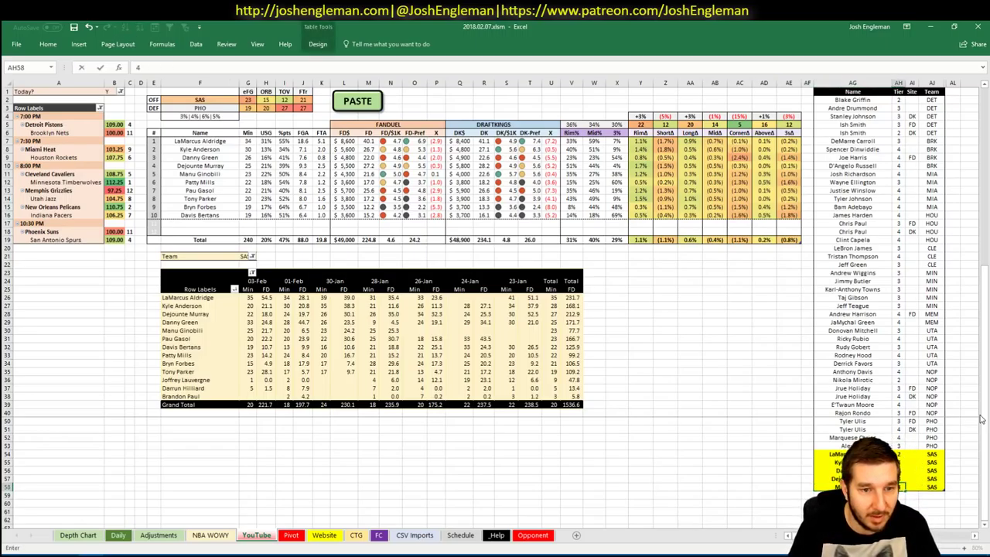
pyautogui.press('Return')
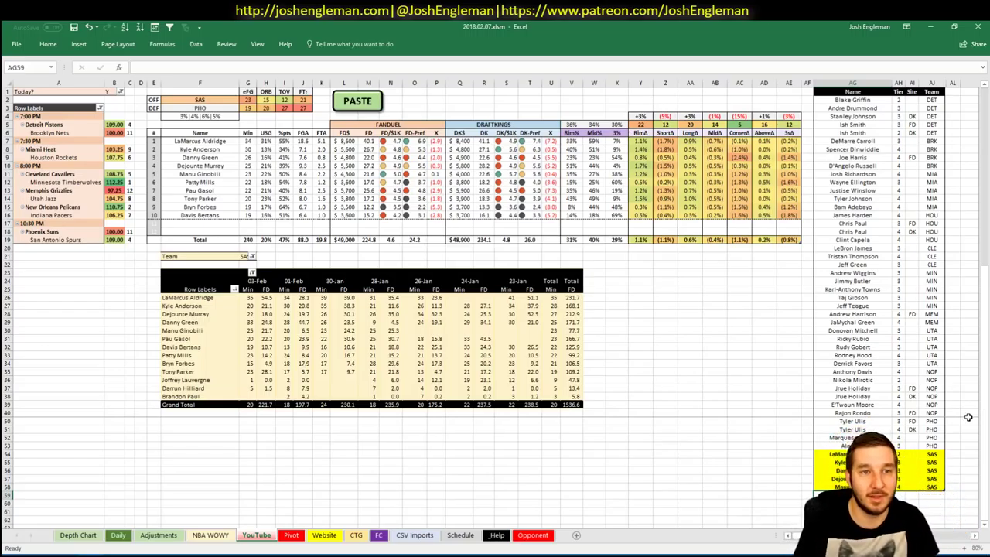
# Step: On the Daily sheet, expand the projection pivot and refresh it with the updated tiers
pyautogui.click(688, 322)
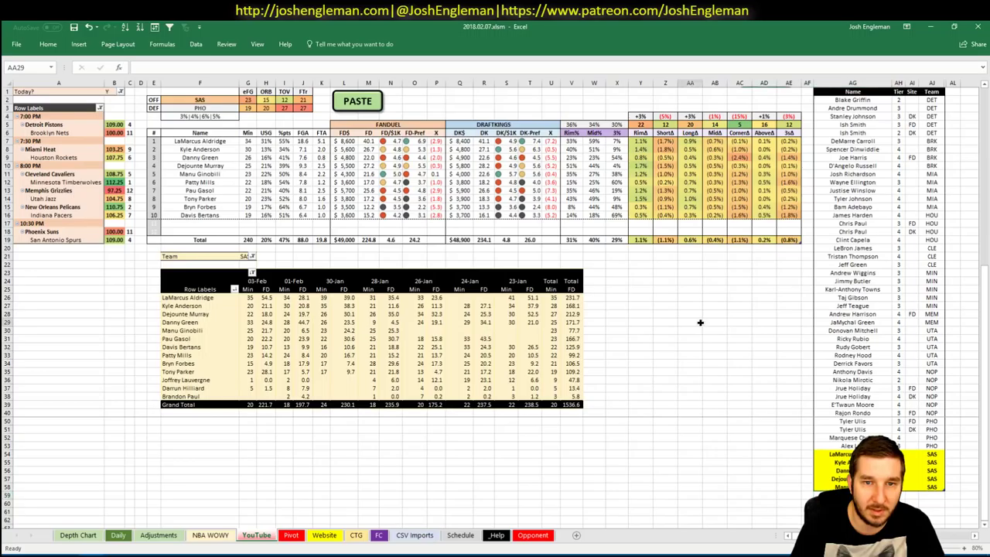
pyautogui.click(118, 534)
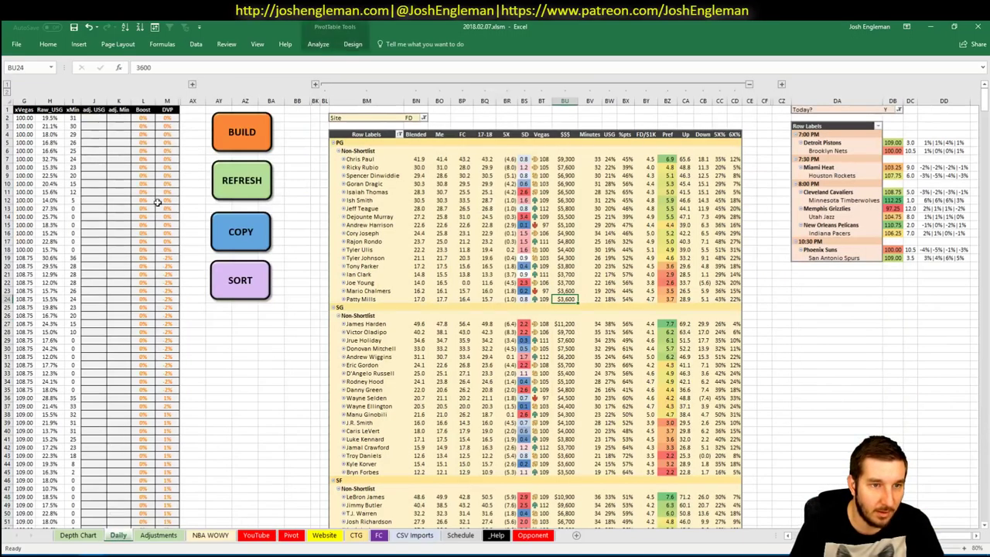
pyautogui.click(317, 85)
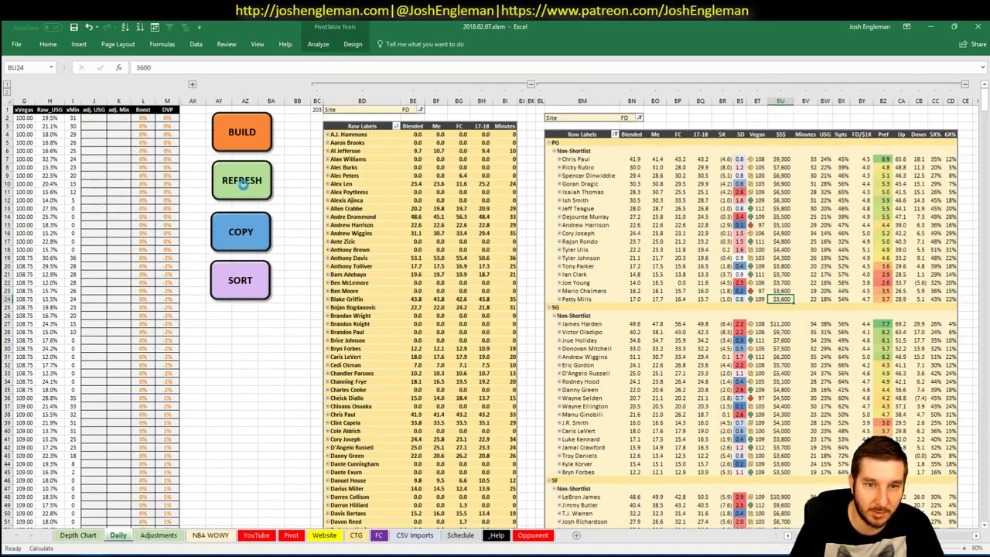
pyautogui.click(244, 183)
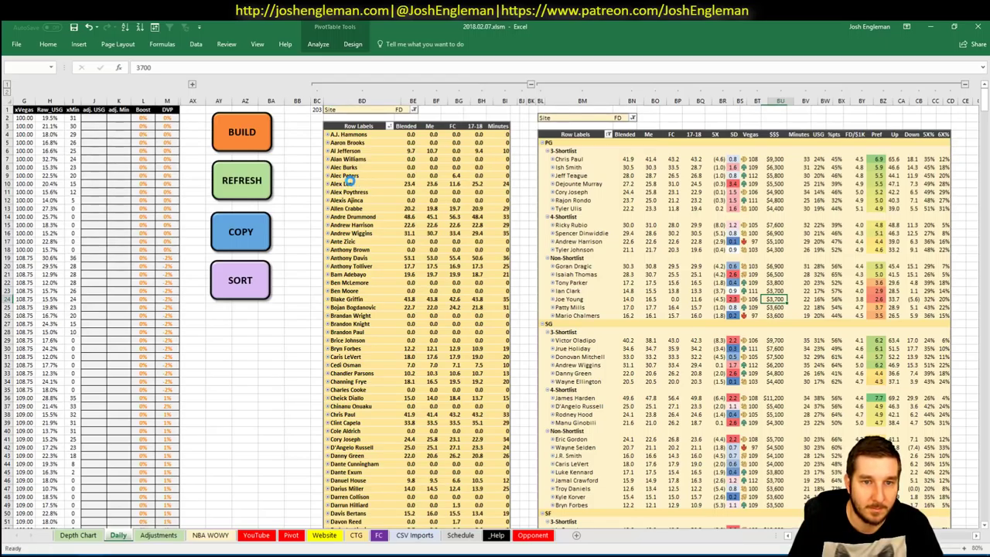
pyautogui.rightClick(347, 184)
# Step: Reload Fantasy Cruncher's FanDuel Lineup Cruncher and go to its Upload Projections page
pyautogui.press('Escape')
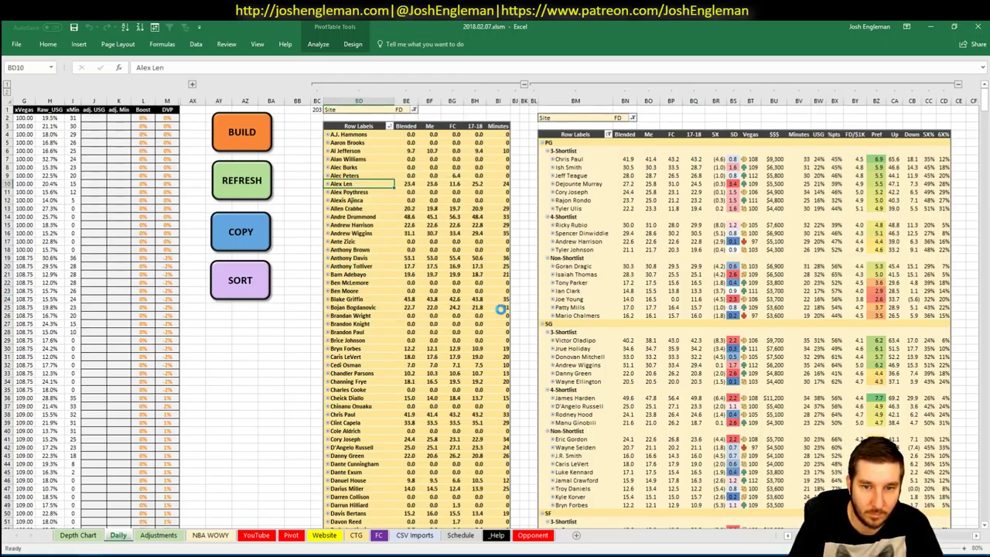
pyautogui.hotkey('alt', 'Tab')
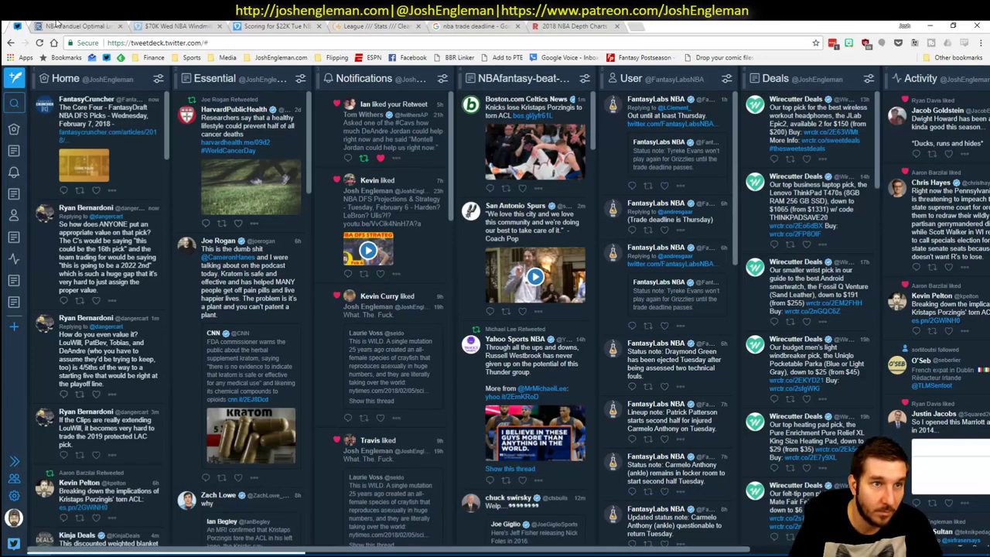
pyautogui.click(58, 26)
pyautogui.moveTo(155, 87)
pyautogui.moveTo(160, 104)
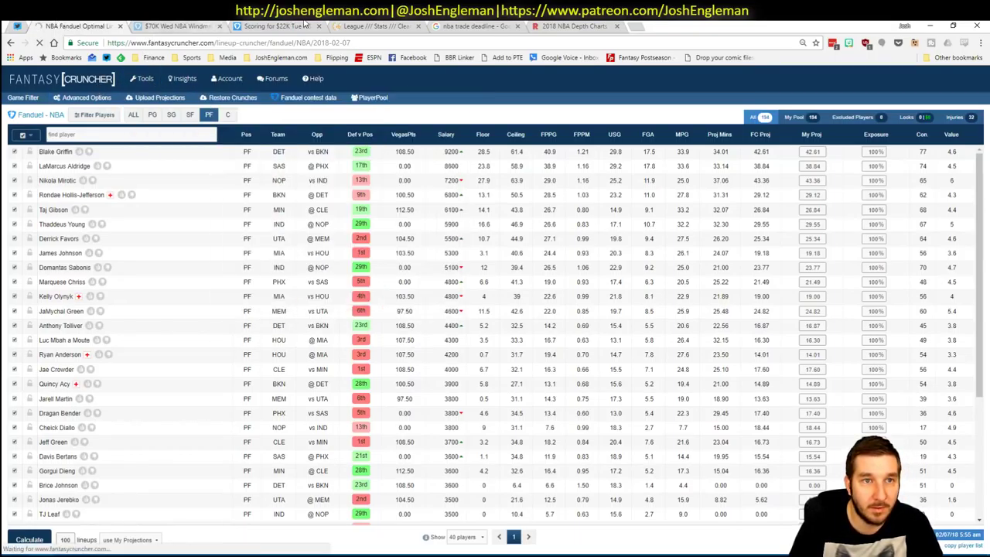
pyautogui.press('F5')
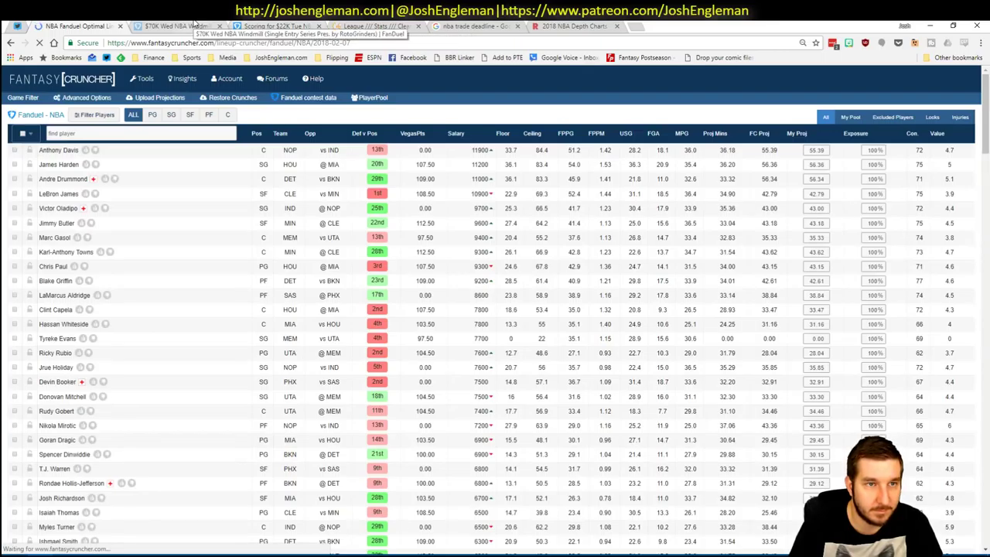
pyautogui.click(147, 102)
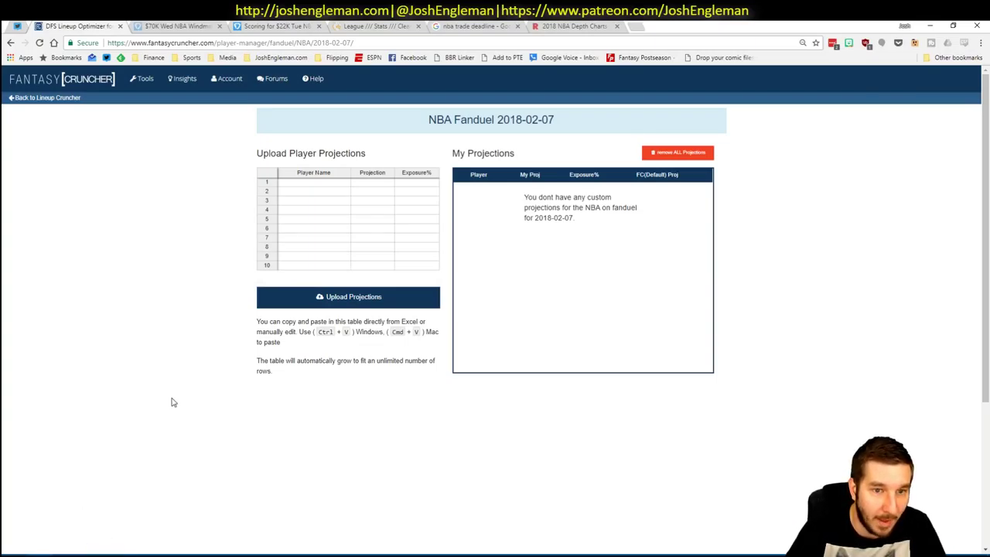
pyautogui.hotkey('alt', 'Tab')
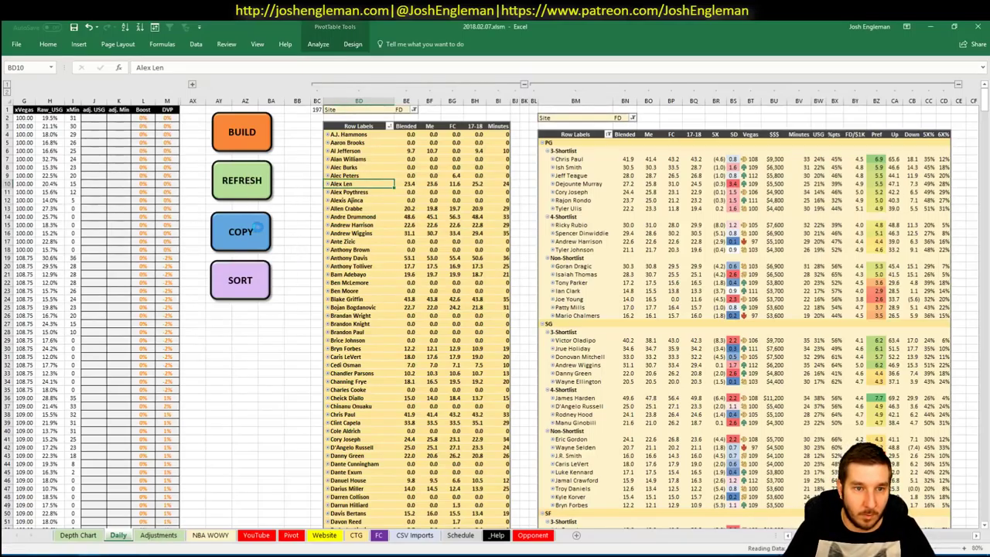
# Step: Copy the Excel projections, paste and upload them, then return to the FanDuel Lineup Cruncher
pyautogui.click(258, 230)
pyautogui.hotkey('alt', 'Tab')
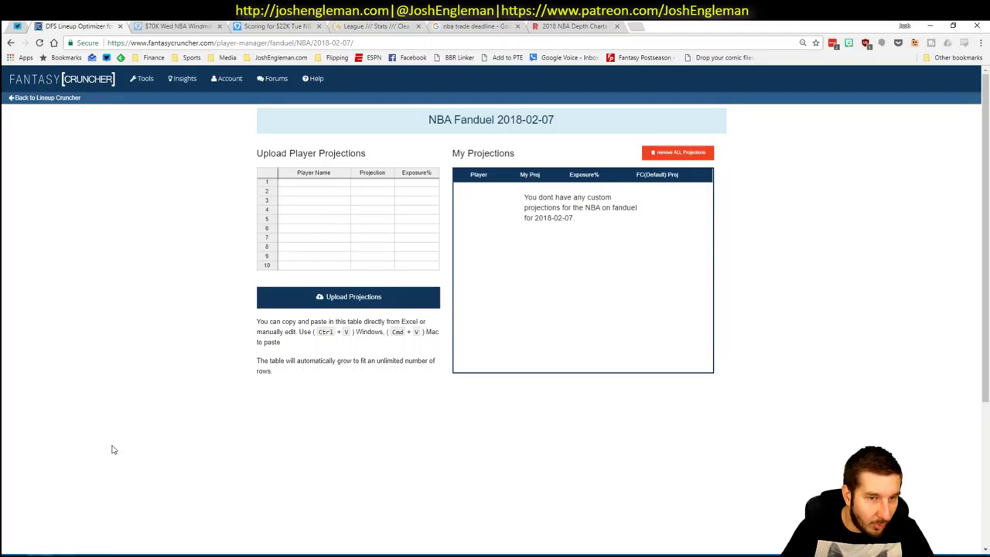
pyautogui.click(323, 190)
pyautogui.hotkey('ctrl', 'v')
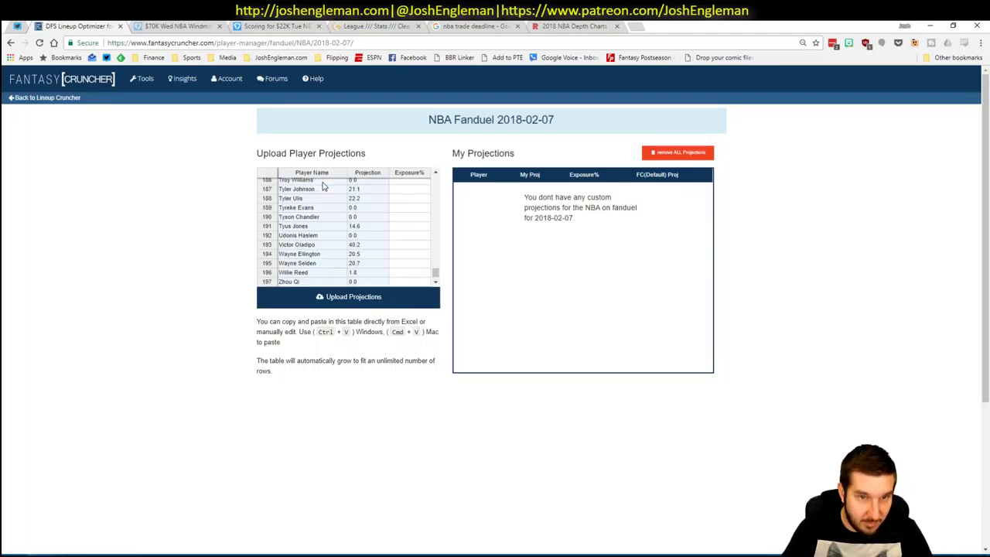
pyautogui.click(336, 298)
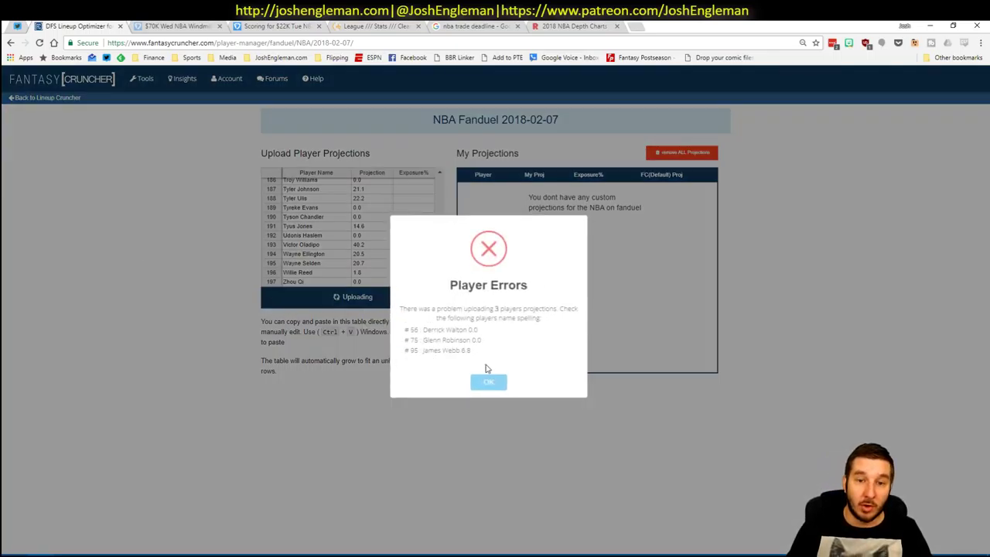
pyautogui.click(488, 379)
pyautogui.click(43, 98)
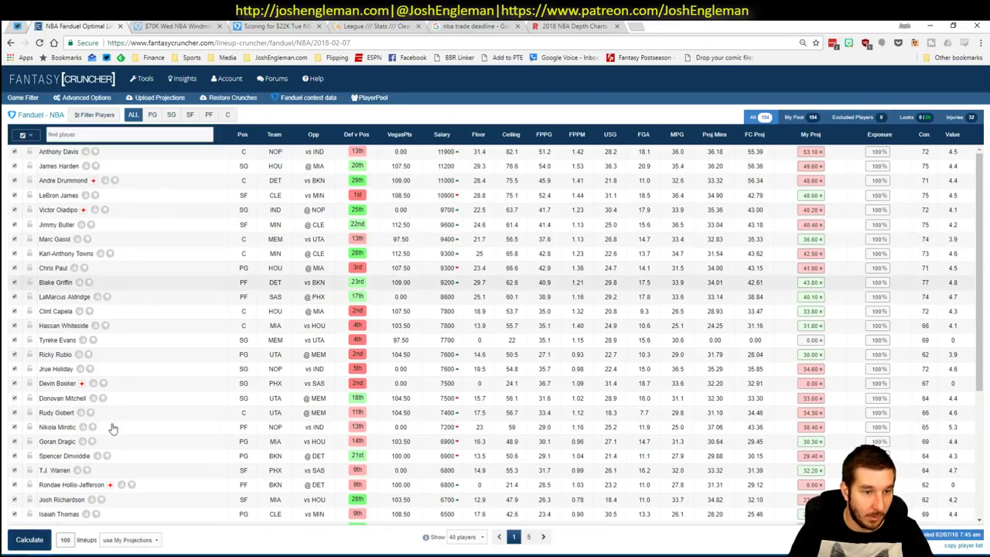
# Step: Raise the lineup randomness to about 10% in Advanced Options, then bring up the Excel projections
pyautogui.click(86, 99)
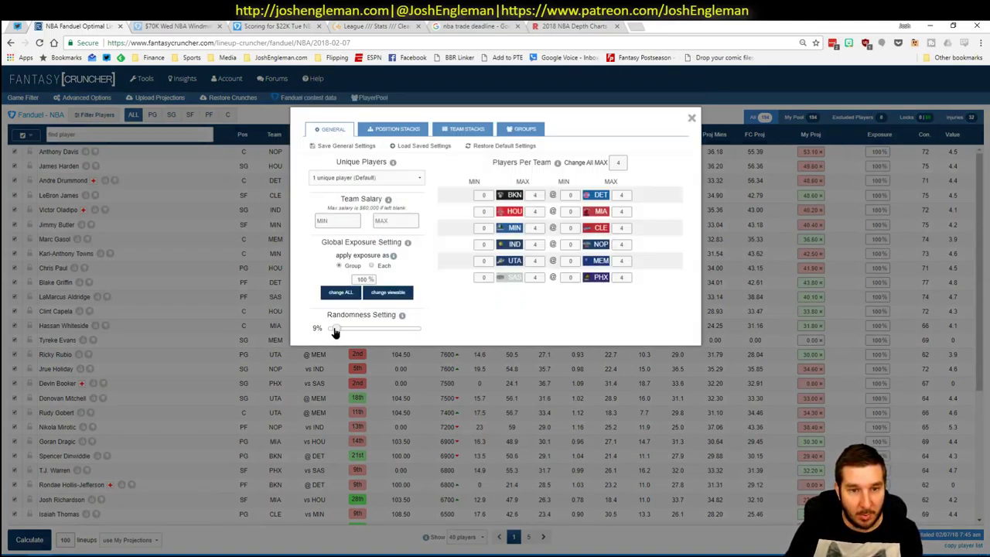
pyautogui.moveTo(328, 331); pyautogui.dragTo(335, 331)
pyautogui.click(691, 117)
pyautogui.hotkey('alt', 'Tab')
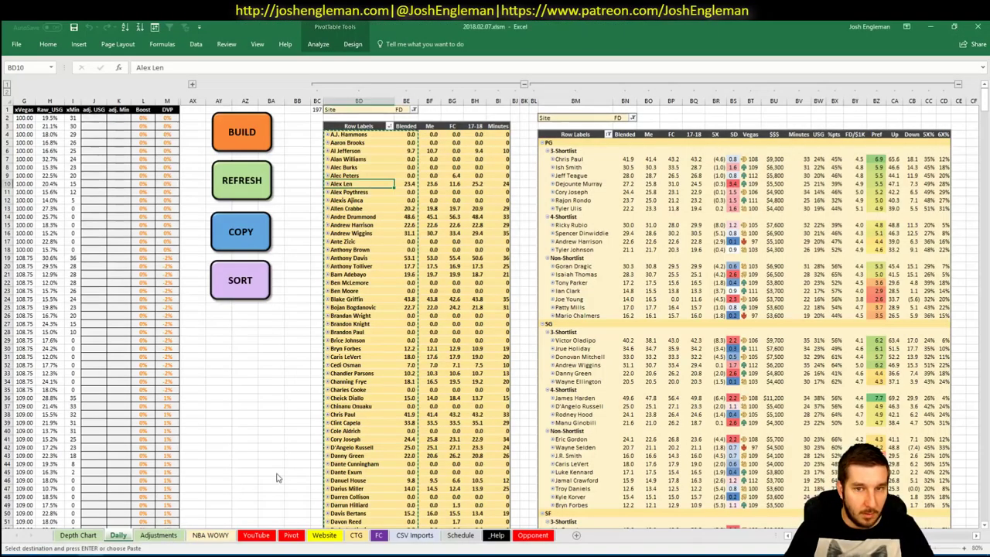
# Step: Collapse the grouped player-name pivot columns and cancel the pending copy
pyautogui.click(525, 83)
pyautogui.click(744, 304)
pyautogui.scroll(-4, 817, 283)
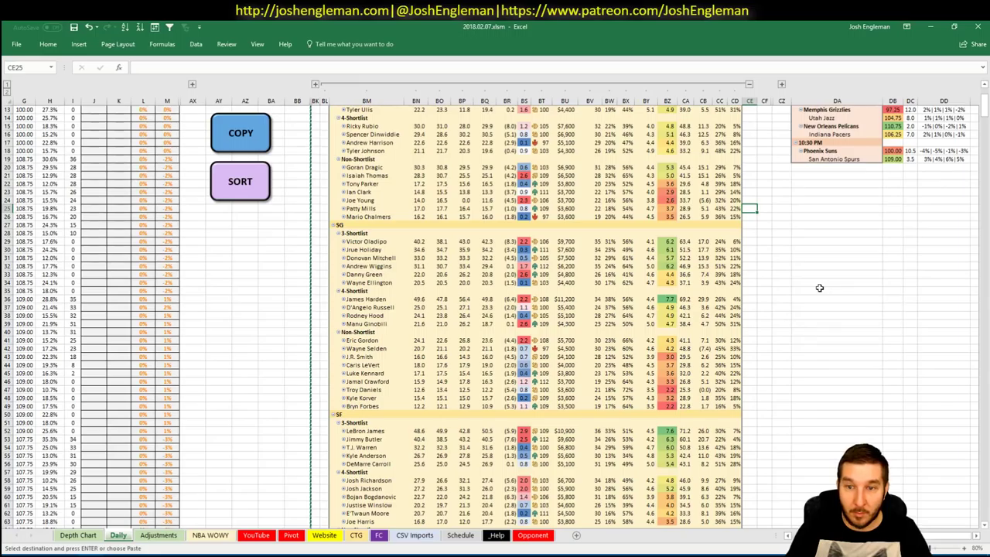
pyautogui.press('Escape')
# Step: Review the pivot tables, then generate 100 FanDuel lineups in Fantasy Cruncher
pyautogui.scroll(-14, 773, 286)
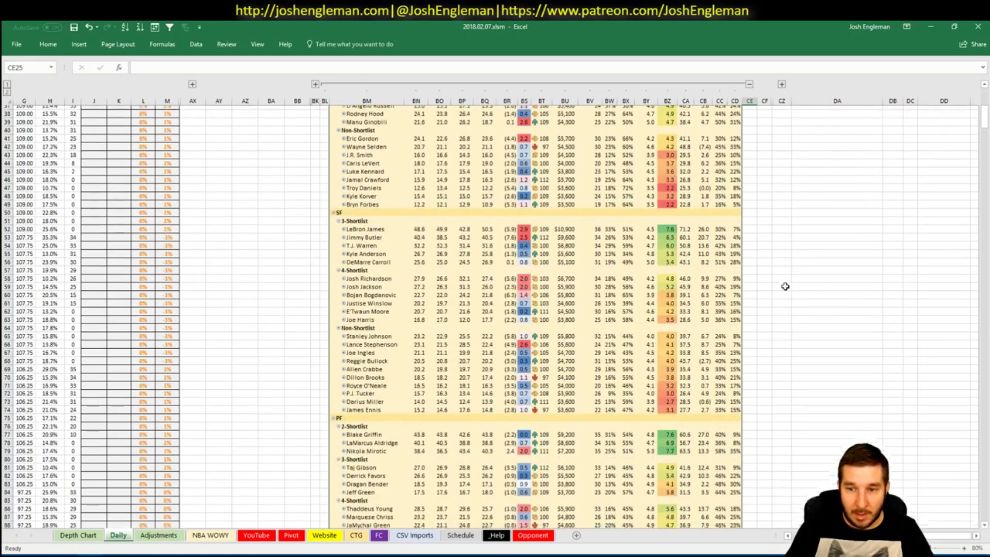
pyautogui.scroll(-4, 786, 286)
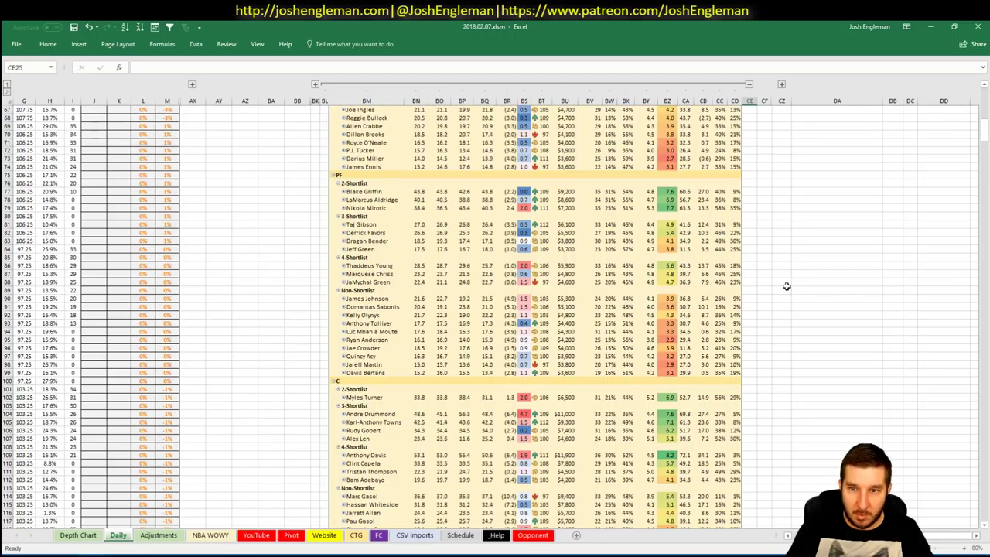
pyautogui.scroll(-3, 785, 286)
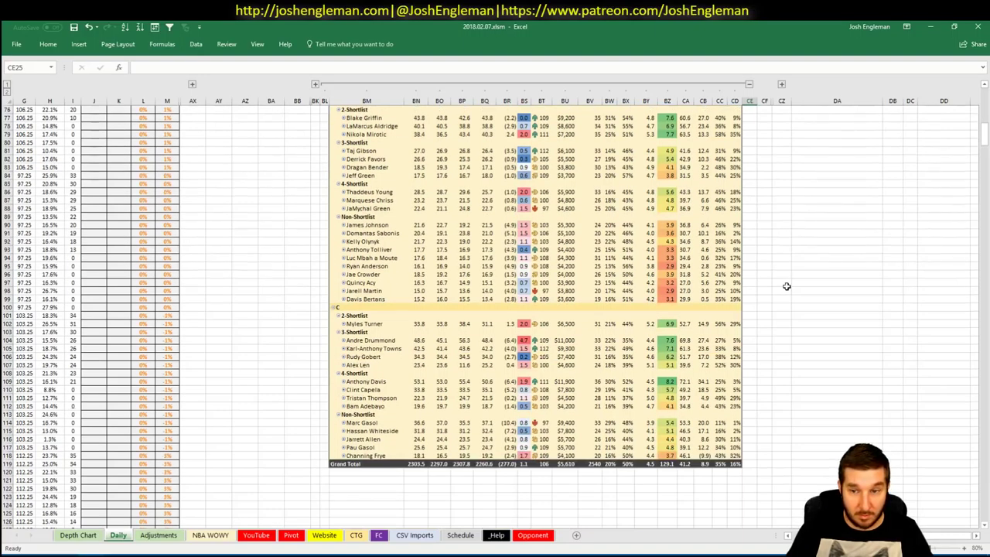
pyautogui.scroll(20, 785, 286)
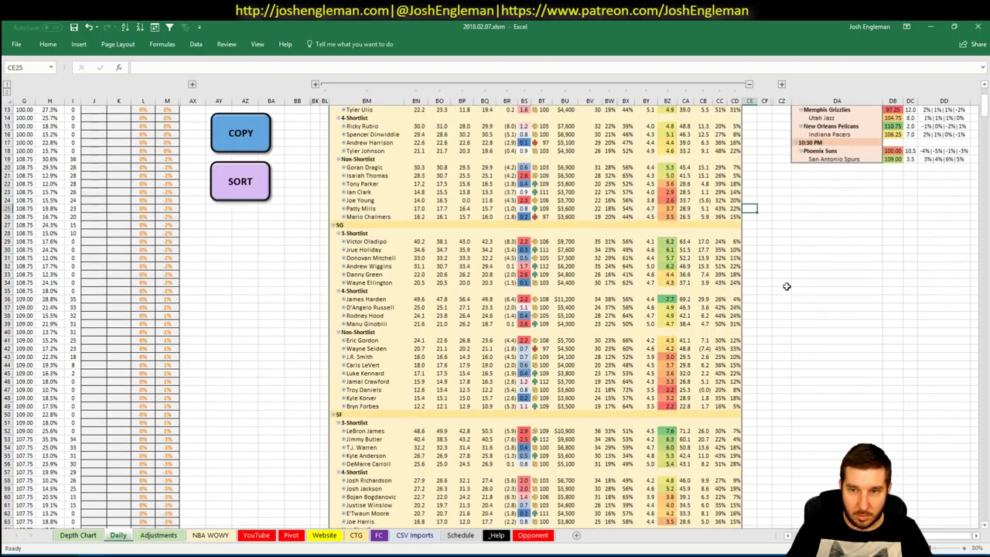
pyautogui.scroll(4, 786, 286)
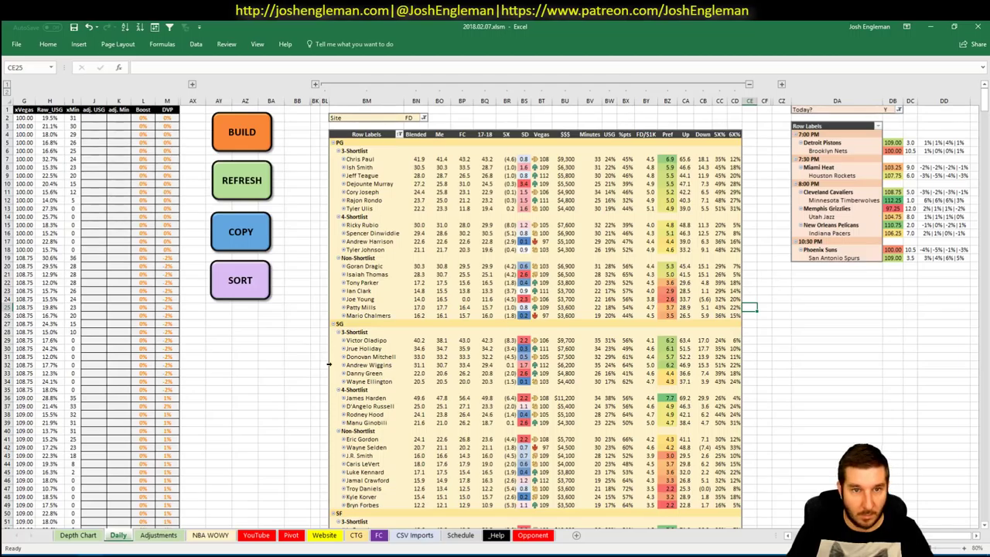
pyautogui.hotkey('alt', 'Tab')
pyautogui.click(34, 545)
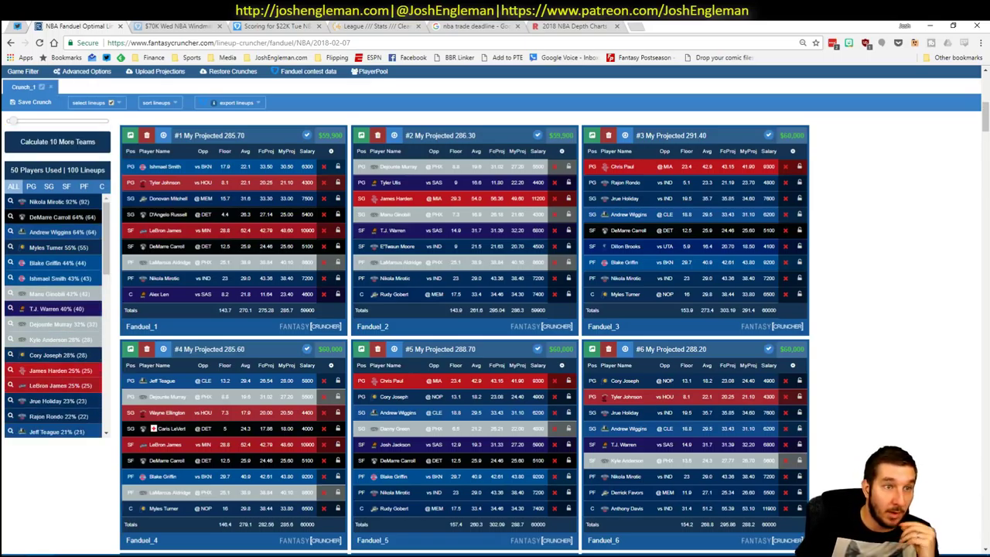
# Step: Sort the 100 FanDuel lineups by My Projected, topping out at 294.50
pyautogui.click(158, 103)
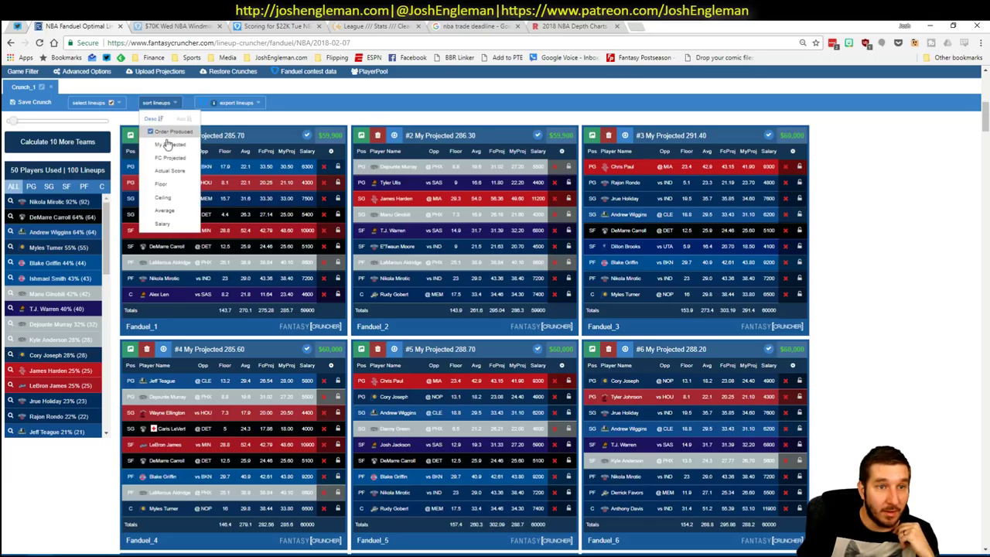
pyautogui.click(168, 145)
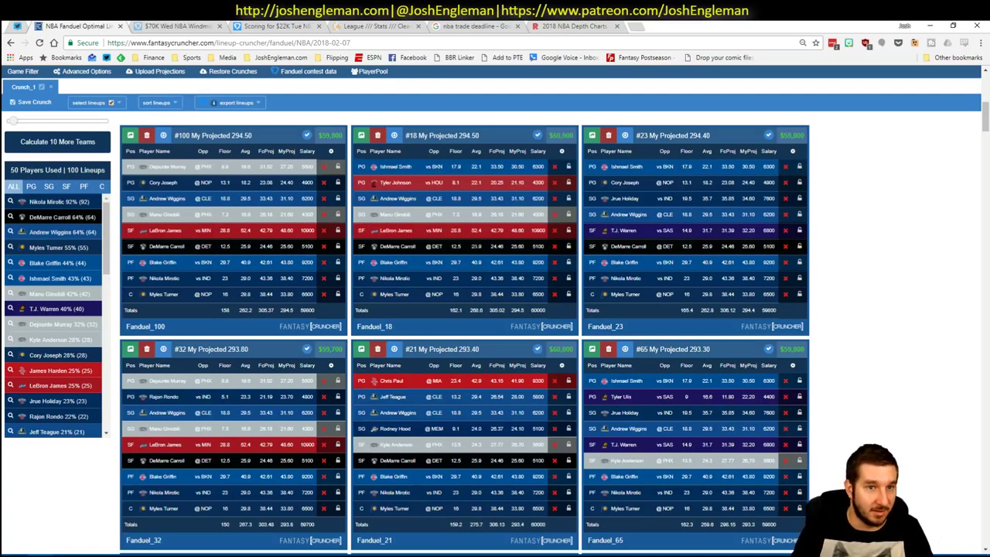
pyautogui.hotkey('alt', 'Tab')
# Step: Scroll through the Daily sheet's pivot table, then return to the Fantasy Cruncher lineups
pyautogui.scroll(-16, 310, 379)
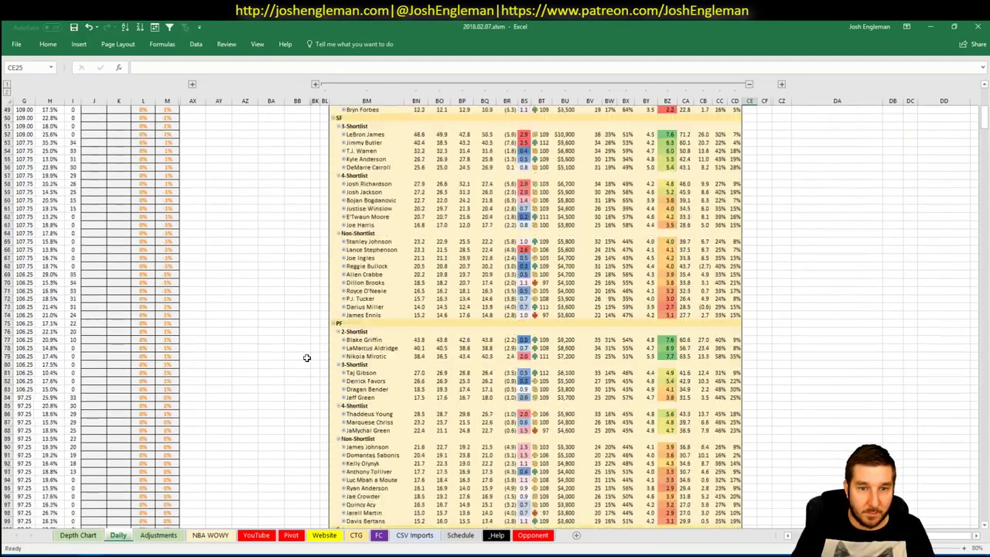
pyautogui.scroll(-2, 306, 353)
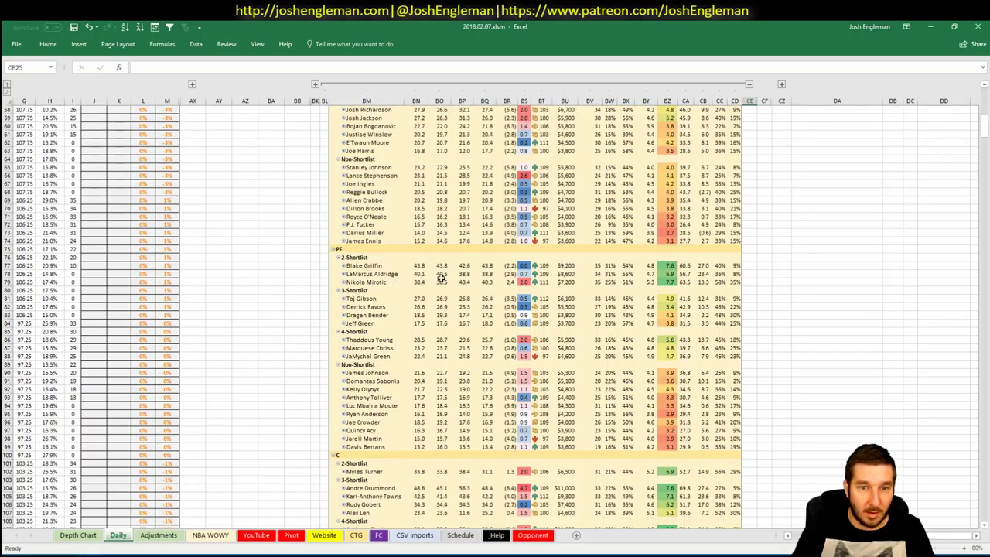
pyautogui.scroll(-1, 441, 278)
pyautogui.scroll(-1, 468, 264)
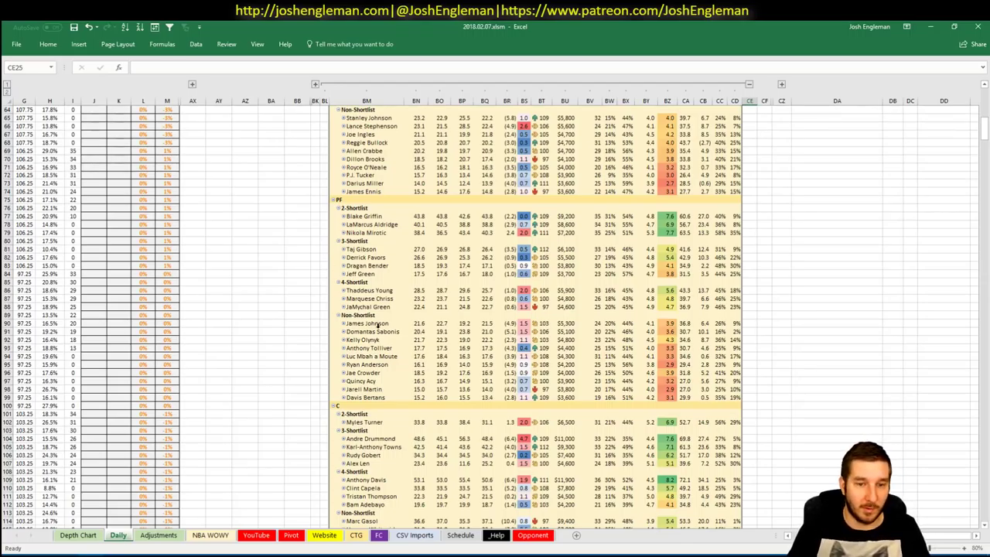
pyautogui.hotkey('alt', 'Tab')
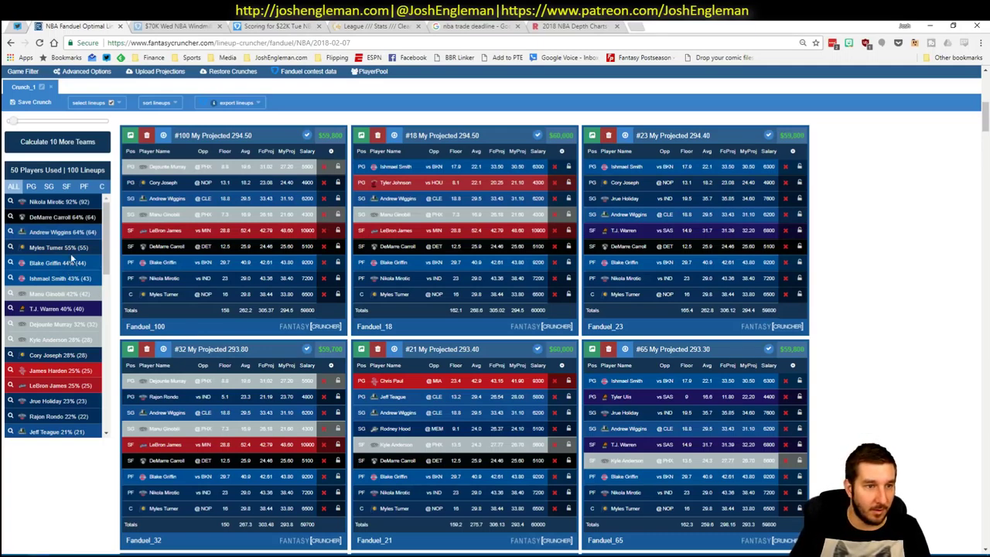
# Step: Filter the lineups to those containing center Myles Turner, then browse the PF and SF lists
pyautogui.click(103, 188)
pyautogui.click(10, 201)
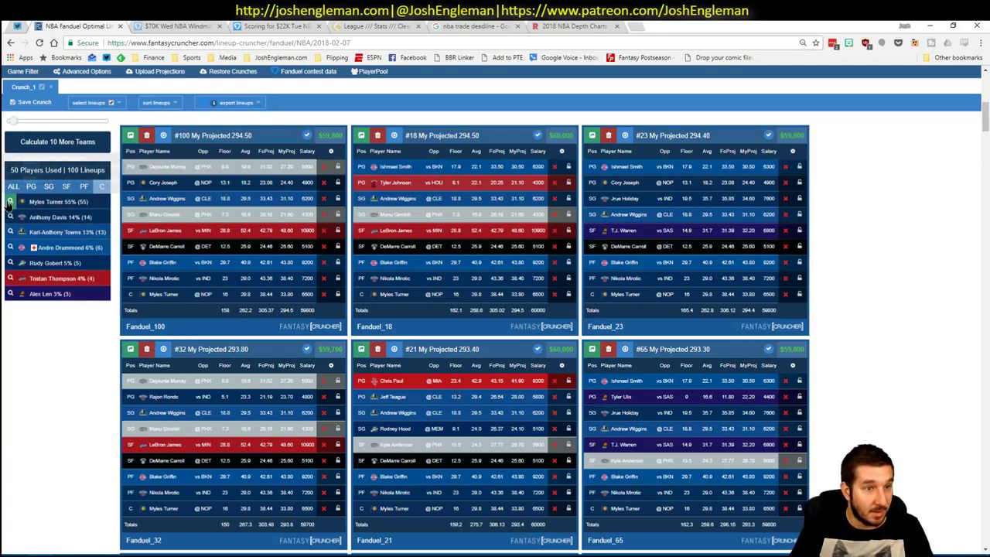
pyautogui.click(83, 194)
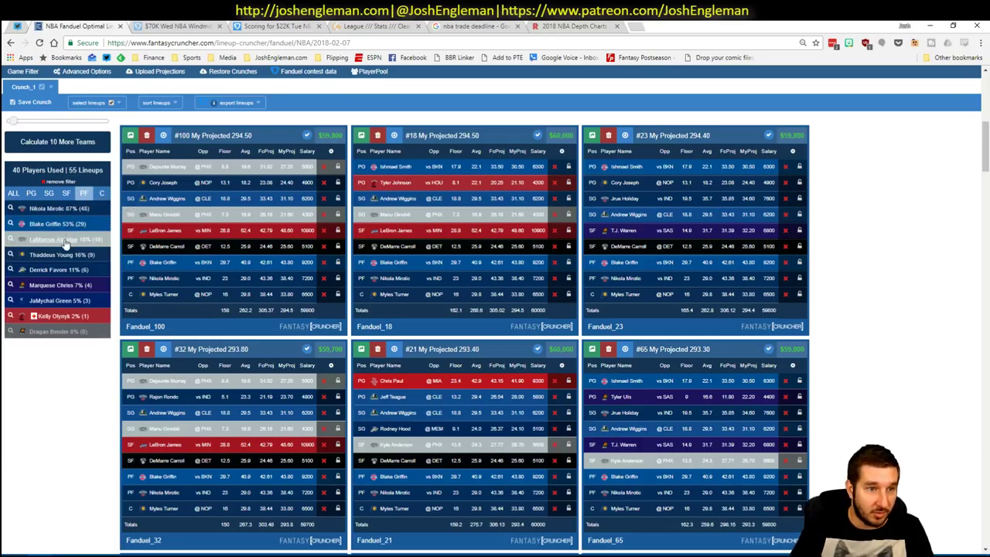
pyautogui.click(66, 193)
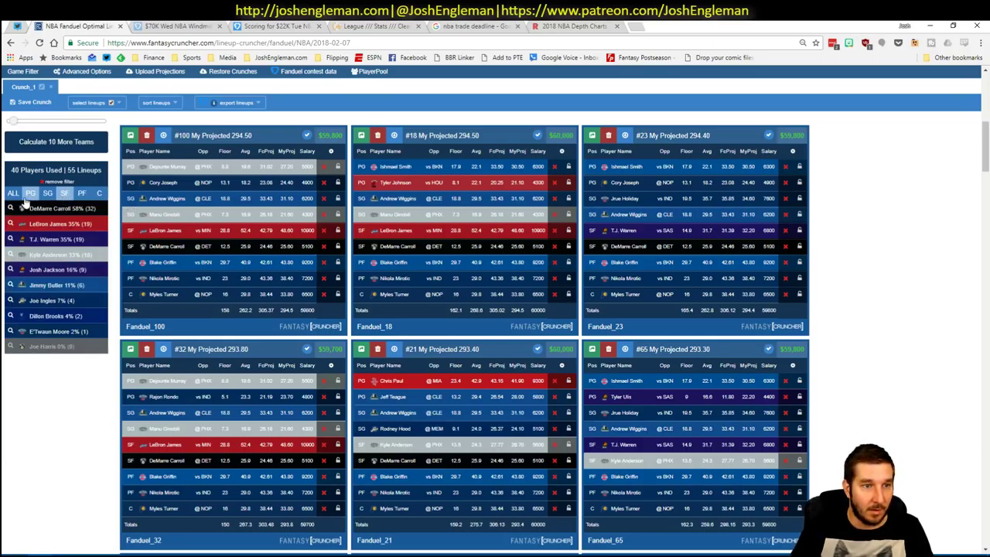
pyautogui.hotkey('alt', 'Tab')
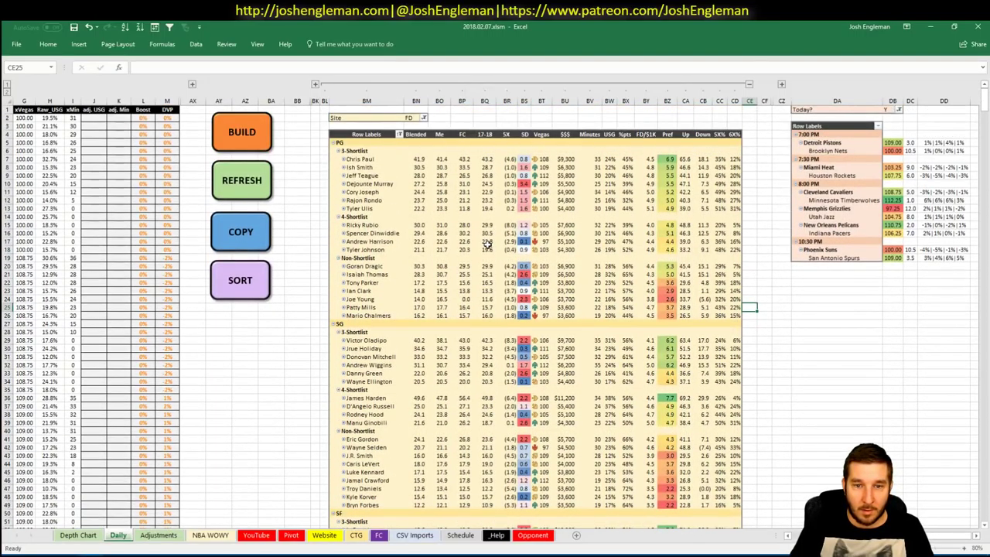
pyautogui.hotkey('alt', 'Tab')
# Step: Narrow the lineups further to those also containing shooting guard Andrew Wiggins
pyautogui.click(48, 195)
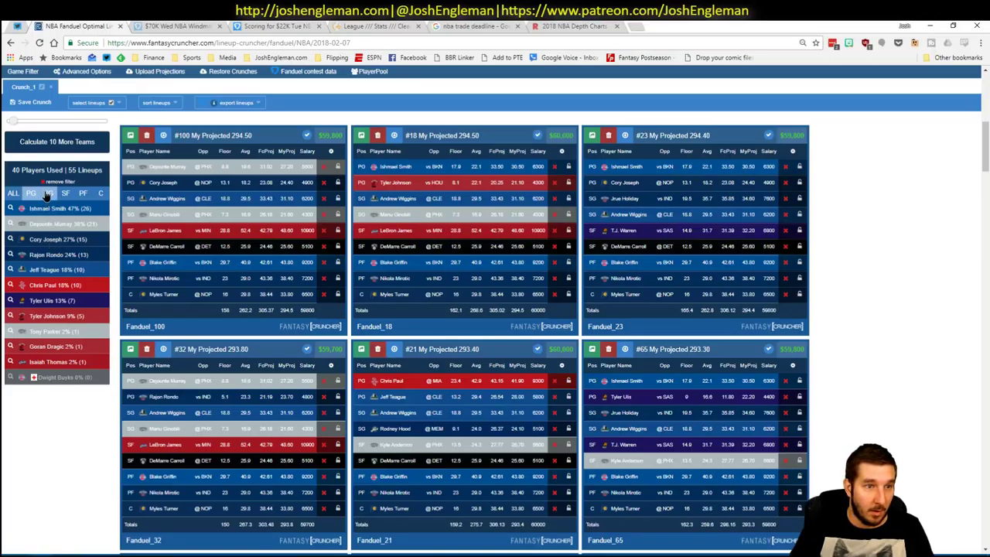
pyautogui.hotkey('alt', 'Tab')
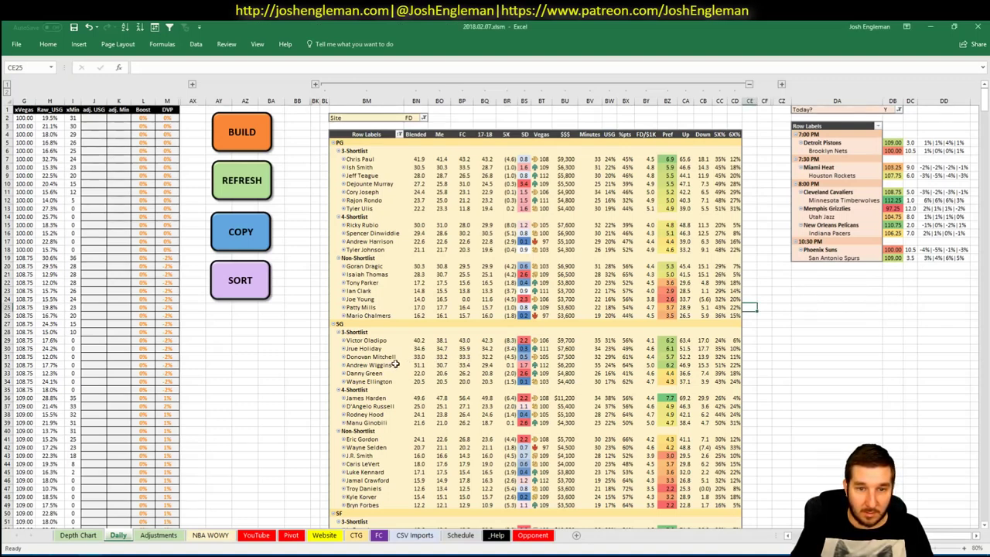
pyautogui.hotkey('alt', 'Tab')
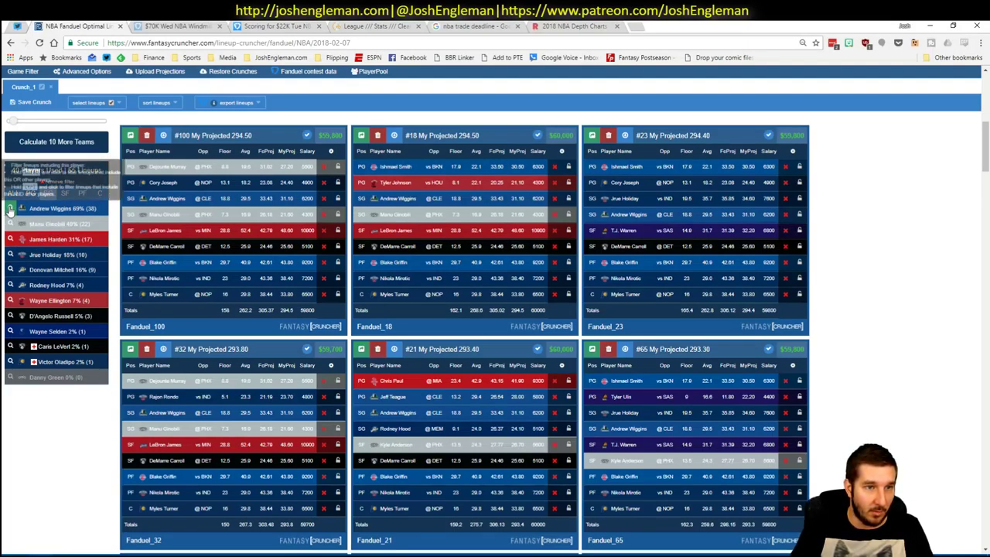
pyautogui.click(9, 208)
pyautogui.click(66, 193)
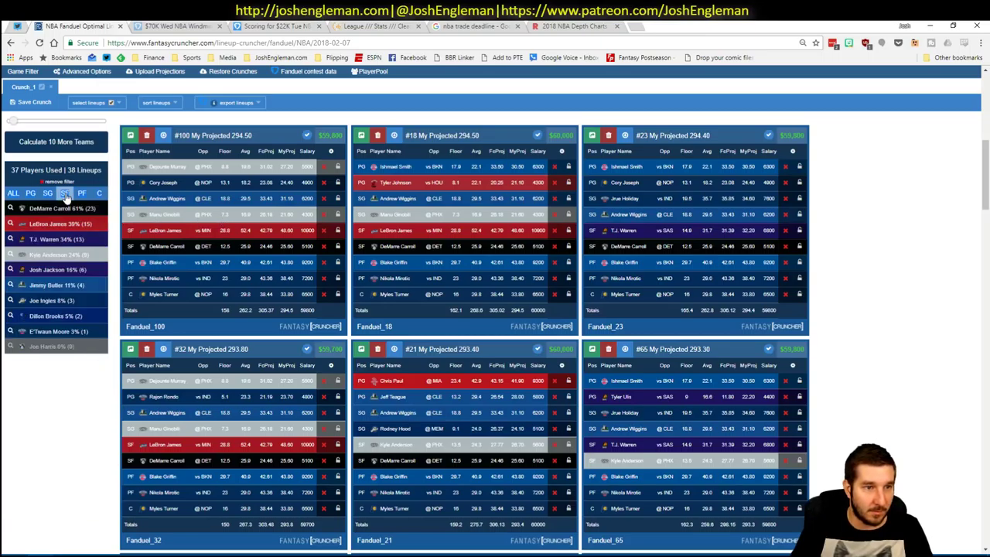
pyautogui.hotkey('alt', 'Tab')
pyautogui.scroll(-8, 590, 361)
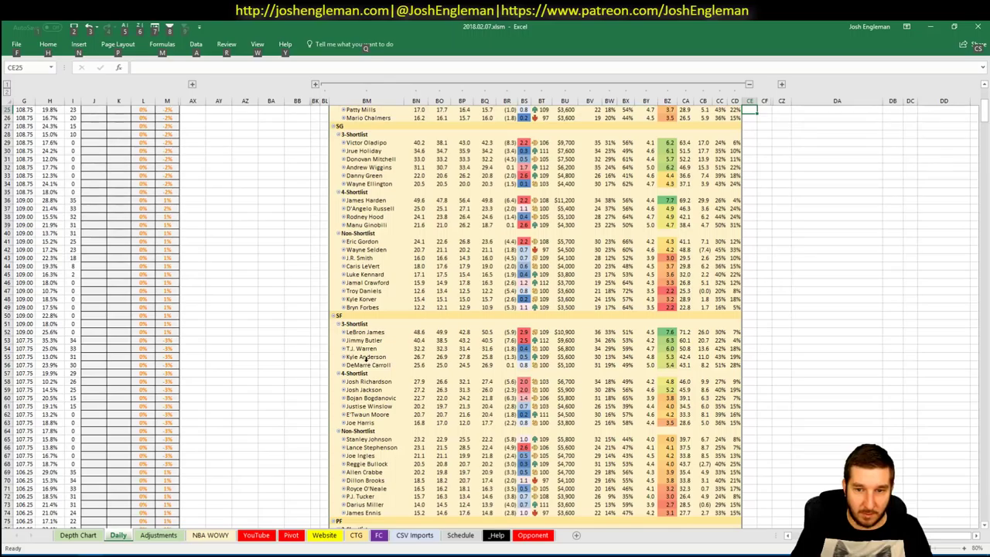
pyautogui.click(290, 368)
pyautogui.hotkey('alt', 'Tab')
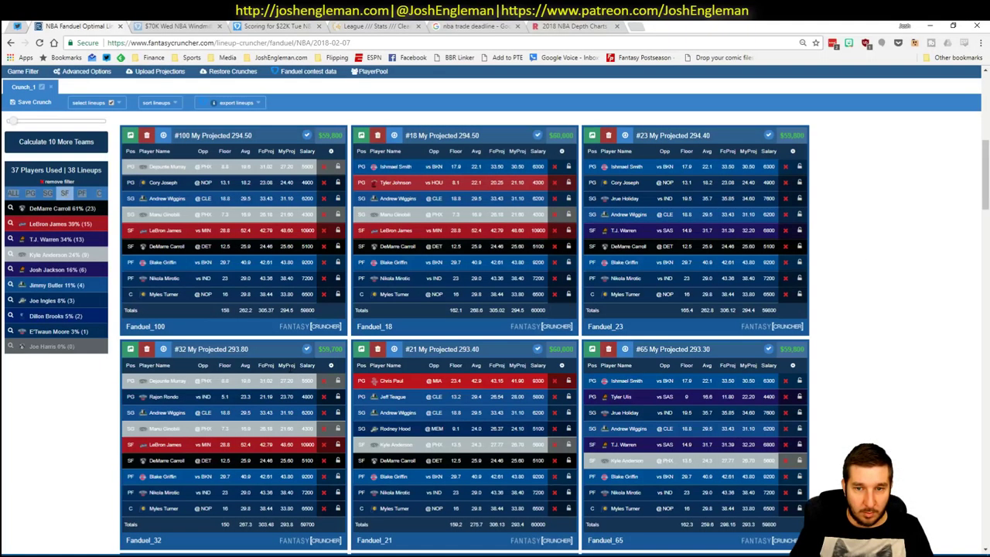
# Step: Narrow the lineups to those also including Ishmael Smith, leaving 16 lineups from 28 players
pyautogui.click(30, 194)
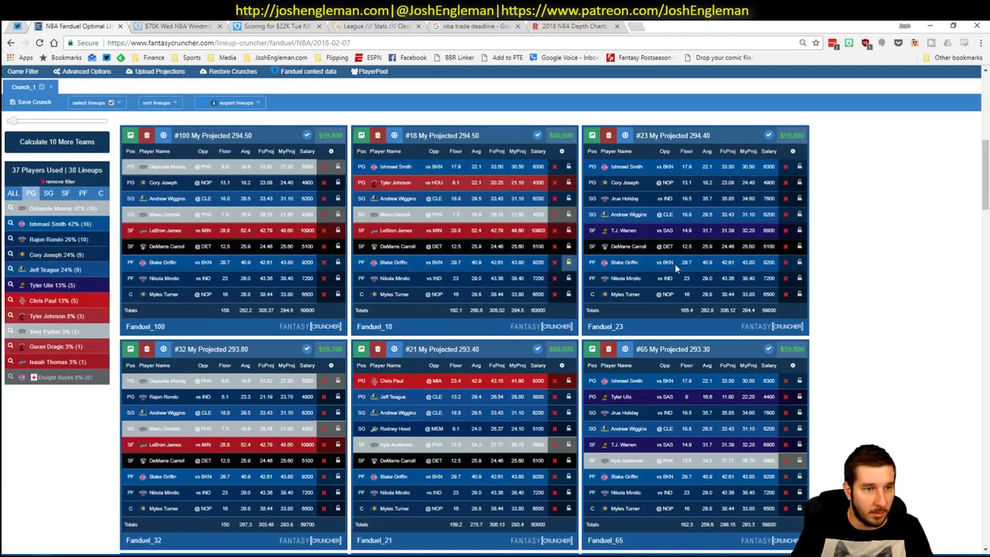
pyautogui.scroll(10, 734, 288)
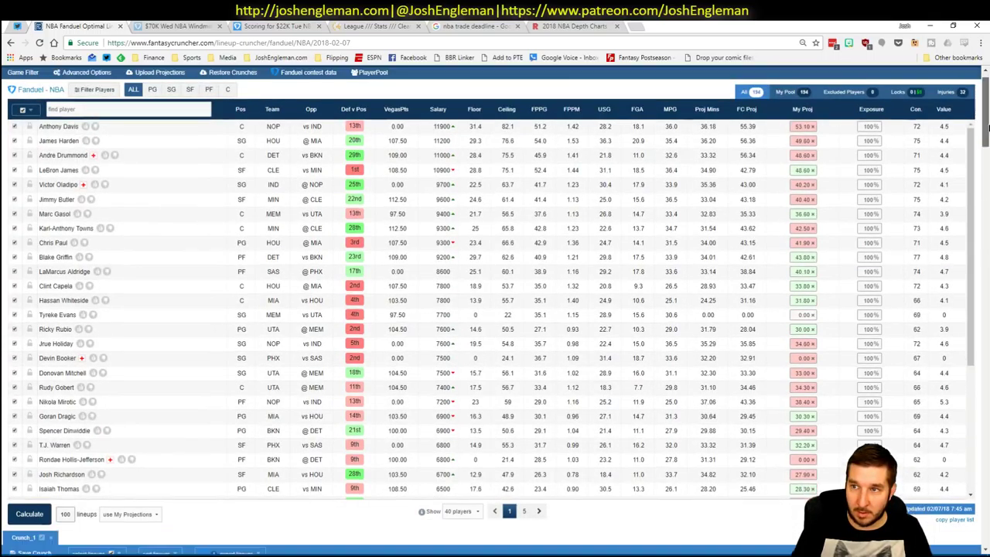
pyautogui.moveTo(987, 126); pyautogui.dragTo(974, 172)
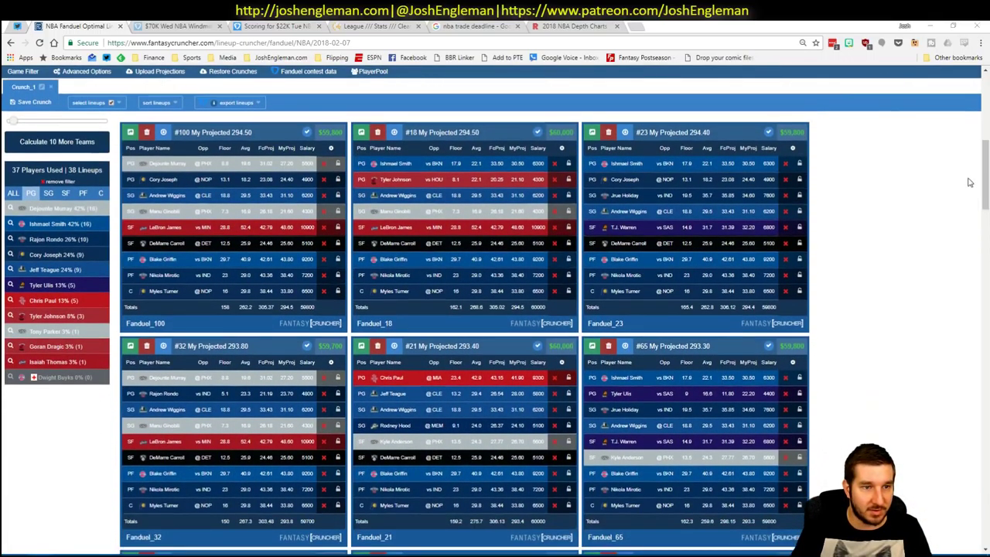
pyautogui.hotkey('alt', 'Tab')
pyautogui.scroll(8, 648, 199)
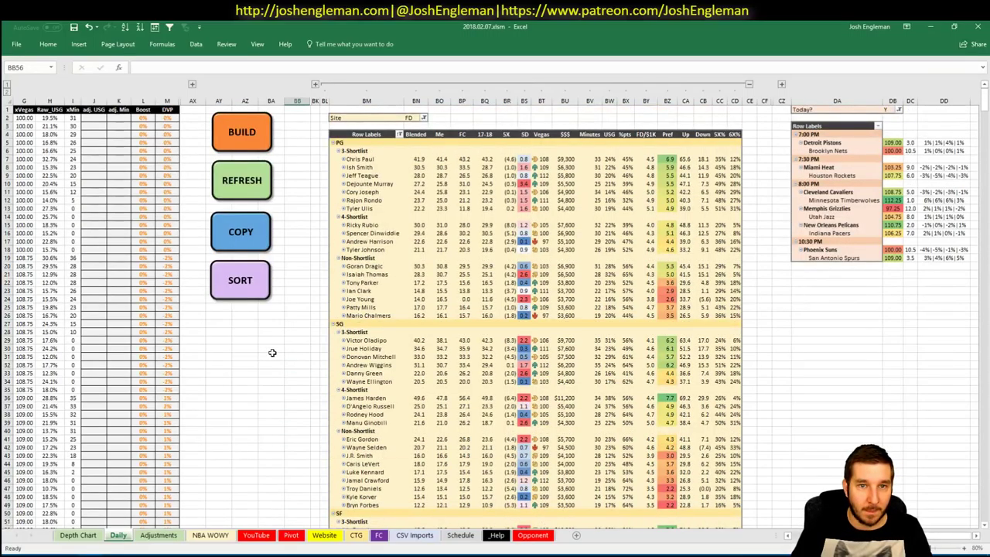
pyautogui.hotkey('alt', 'Tab')
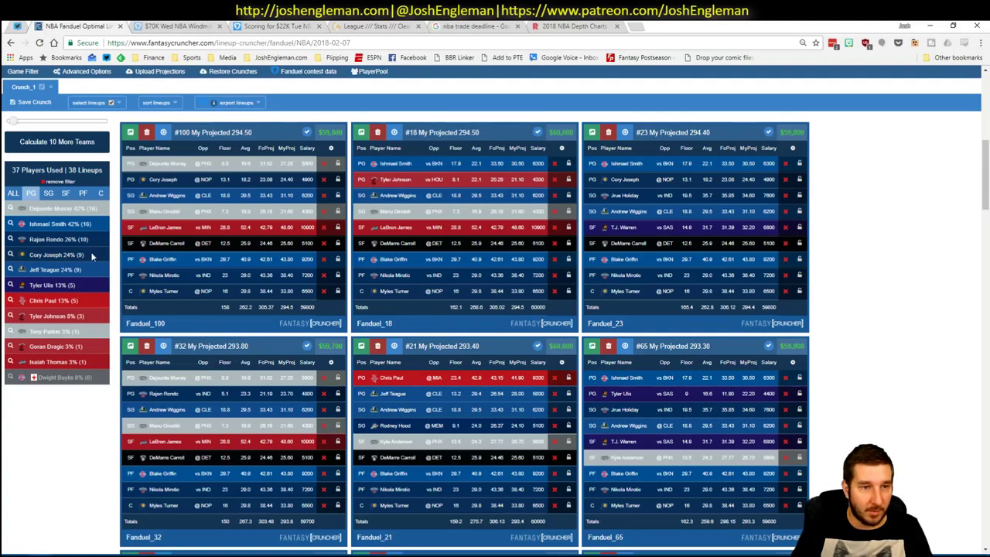
pyautogui.click(15, 224)
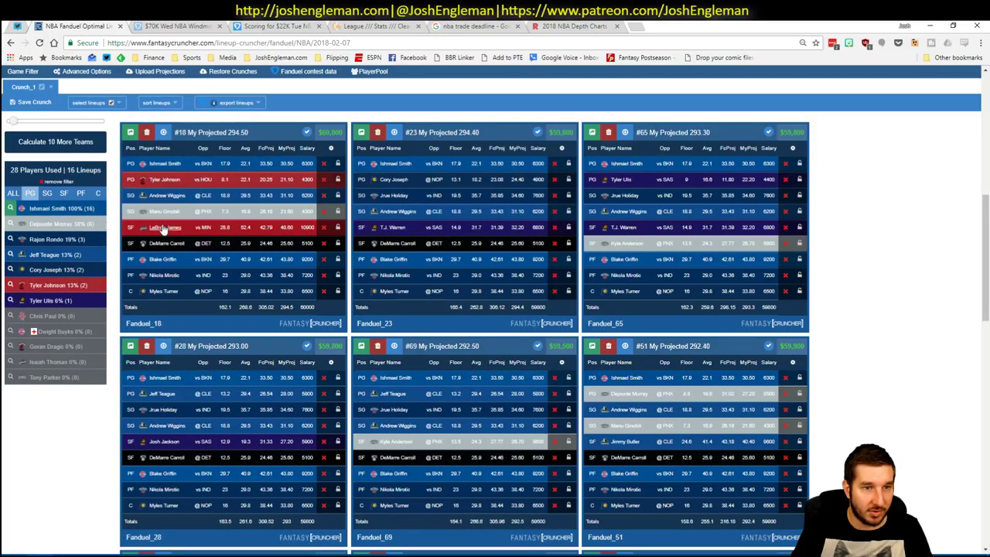
# Step: Narrow the lineups to those also containing Blake Griffin and Donovan Mitchell, leaving lineup #58
pyautogui.click(81, 194)
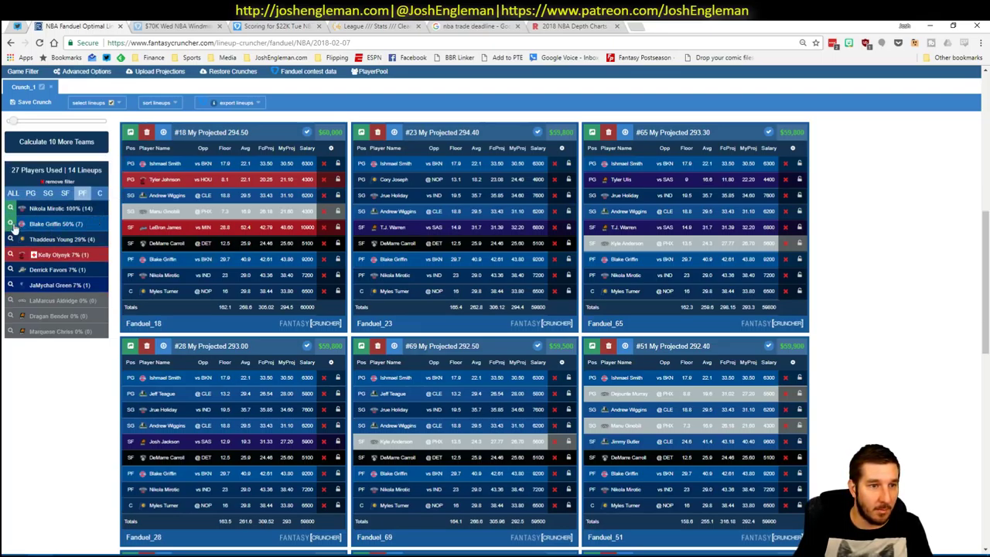
pyautogui.click(10, 224)
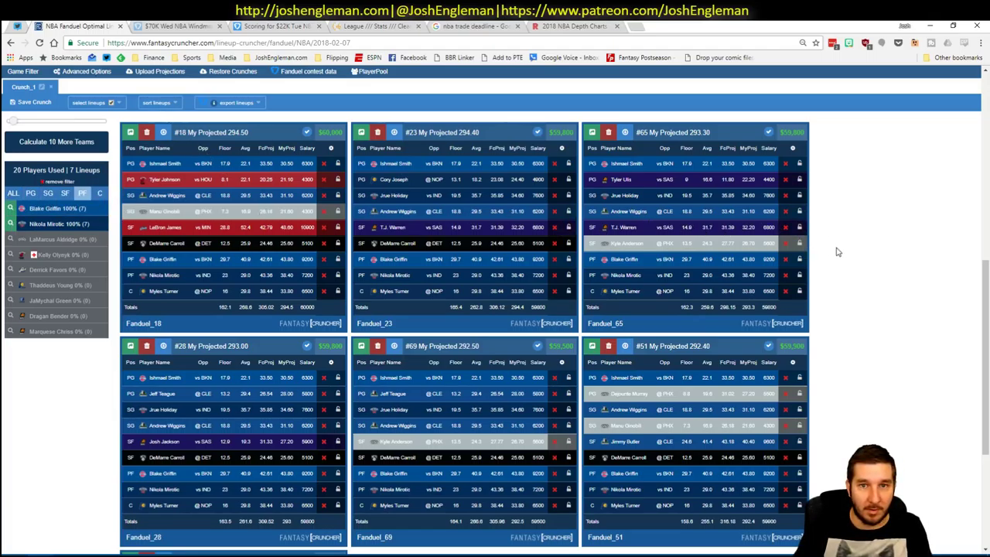
pyautogui.scroll(-2, 881, 245)
pyautogui.scroll(2, 879, 250)
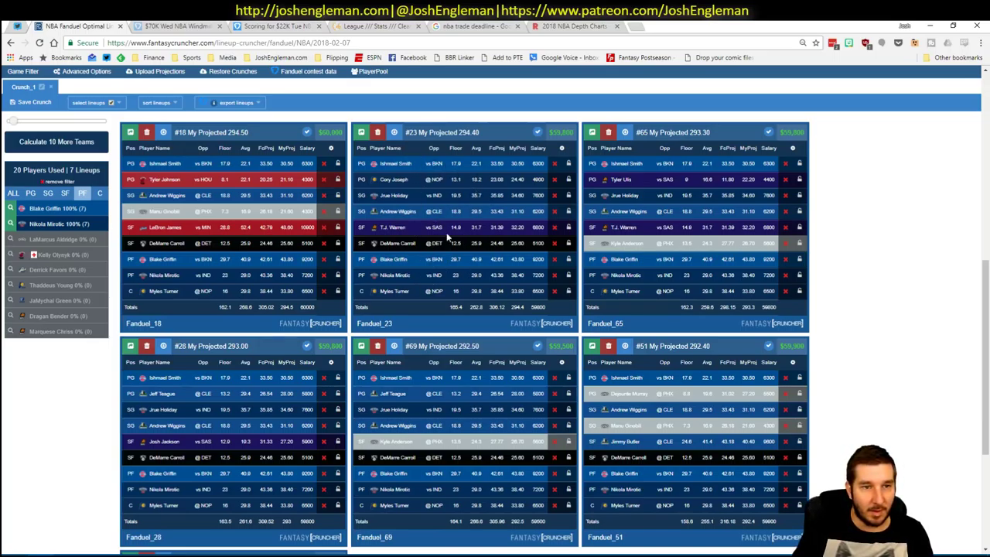
pyautogui.click(48, 193)
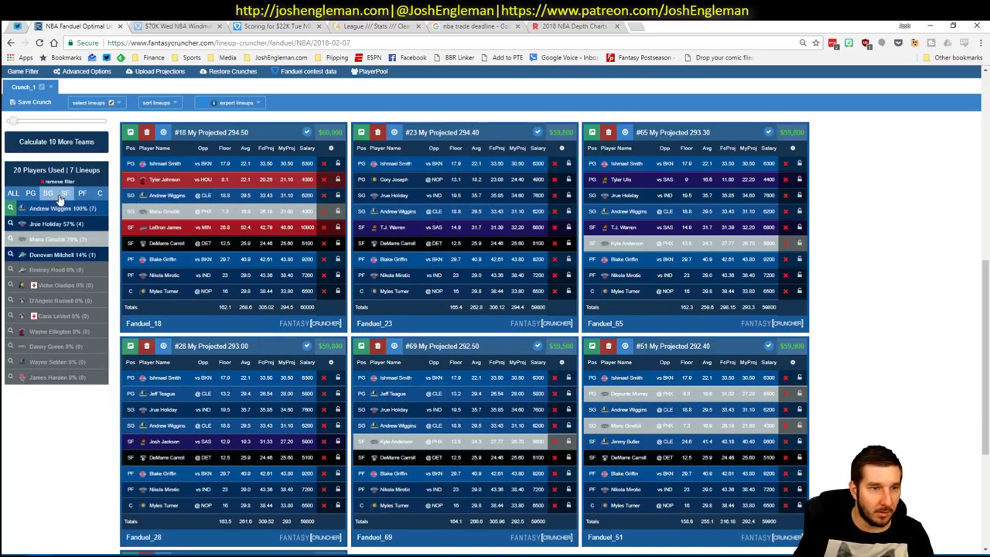
pyautogui.click(11, 253)
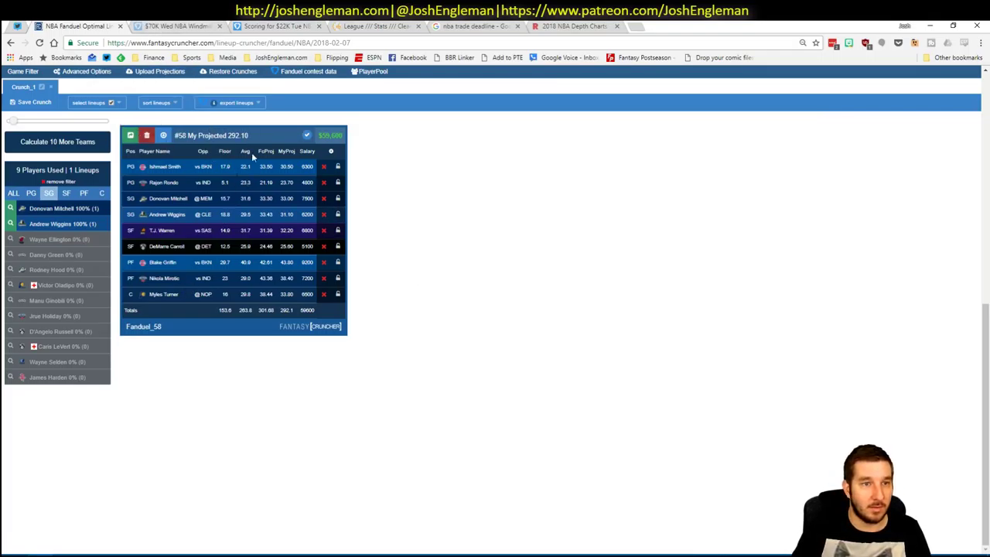
# Step: Duplicate the FanDuel lineup browser tab
pyautogui.rightClick(105, 27)
pyautogui.click(154, 61)
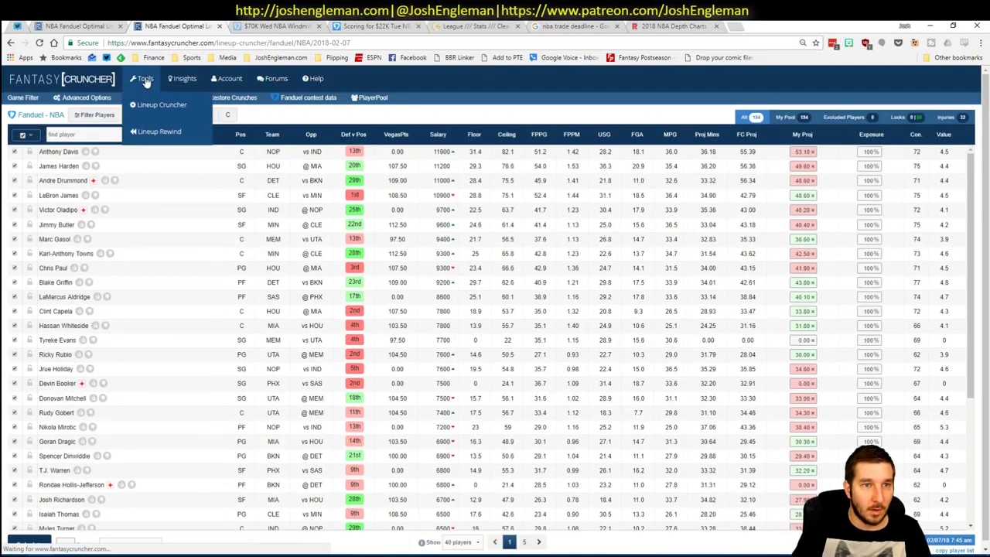
pyautogui.moveTo(145, 82)
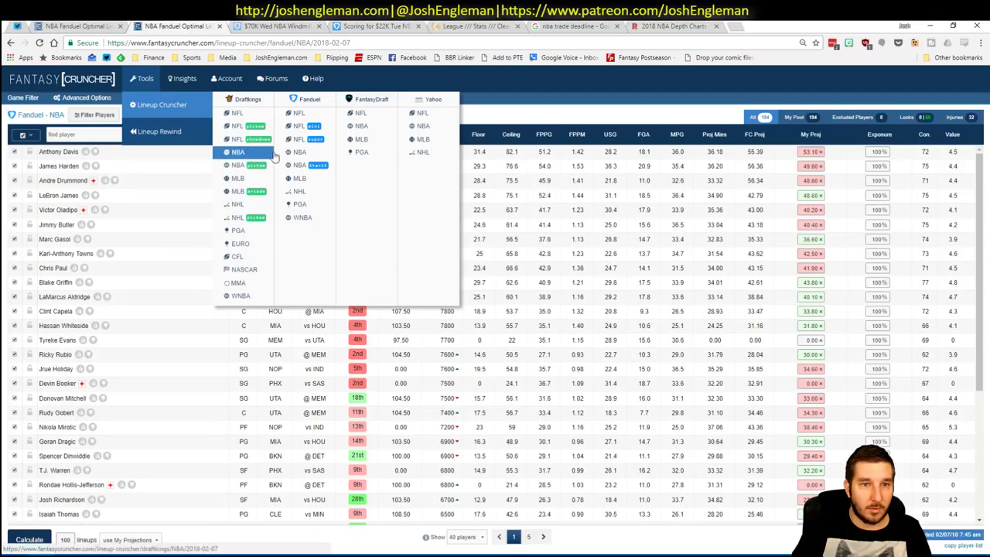
# Step: Expand the Excel column group and copy the player projections with the COPY macro button
pyautogui.hotkey('alt', 'Tab')
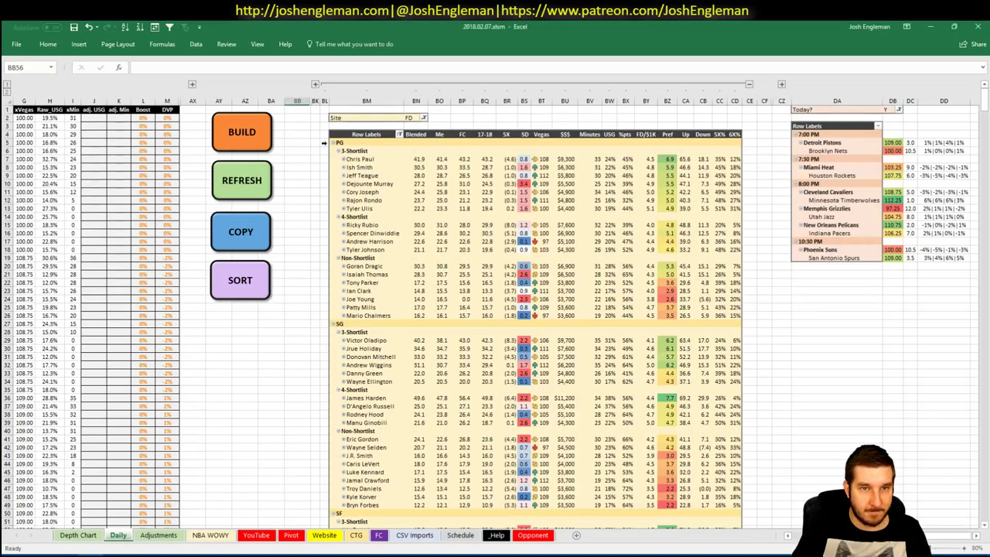
pyautogui.click(314, 84)
pyautogui.scroll(-2, 263, 178)
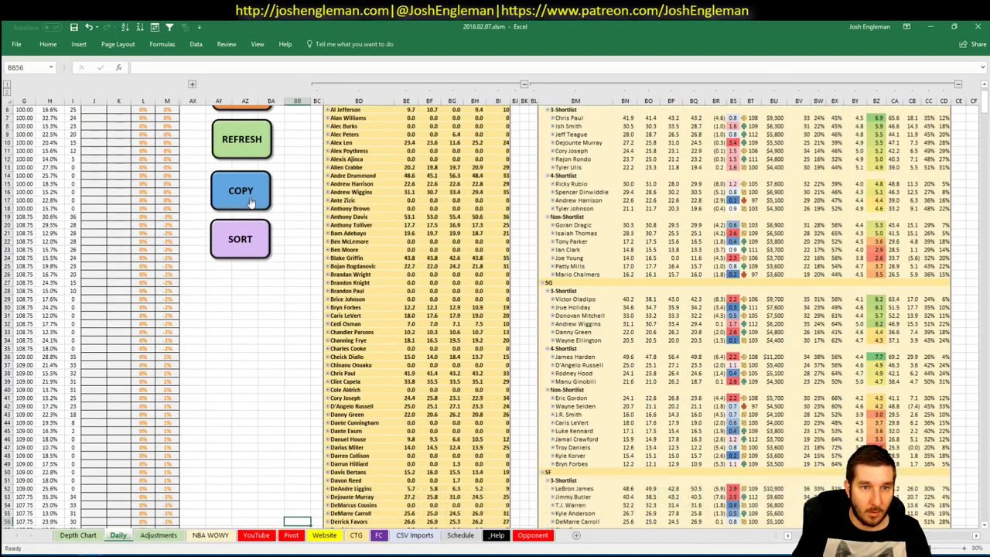
pyautogui.click(249, 190)
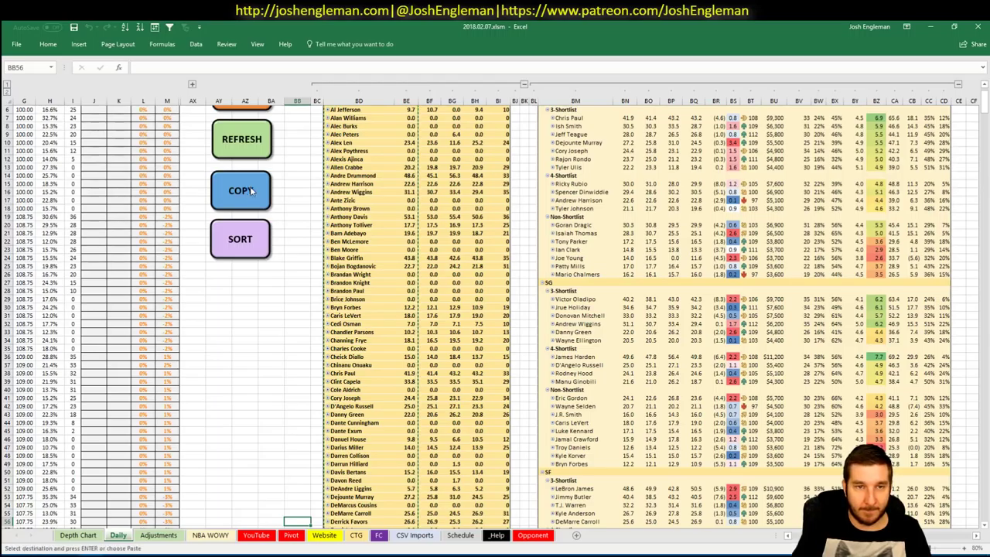
pyautogui.hotkey('alt', 'Tab')
# Step: Paste the projections into the DraftKings 2018-02-07 upload table, upload them, and return to the optimizer
pyautogui.click(159, 98)
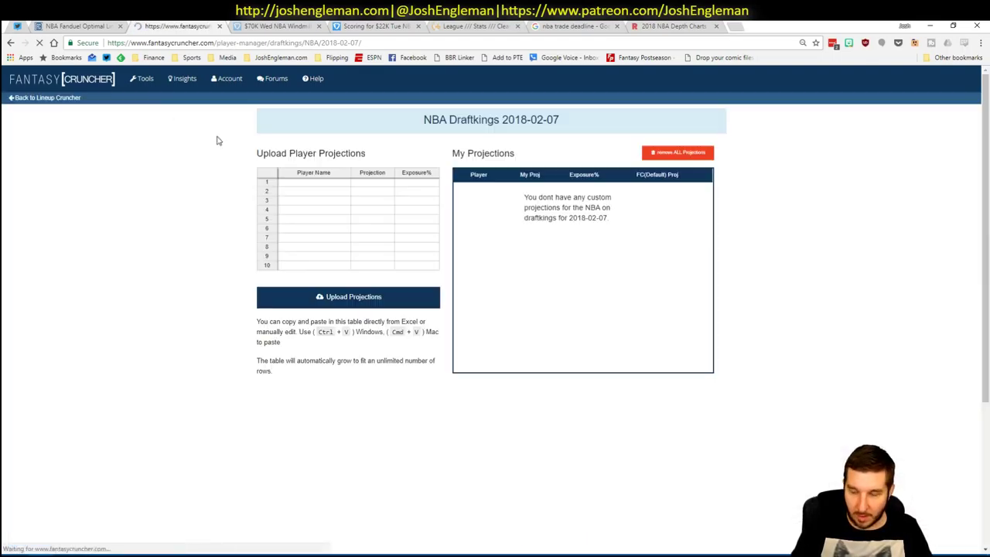
pyautogui.click(342, 187)
pyautogui.hotkey('ctrl', 'v')
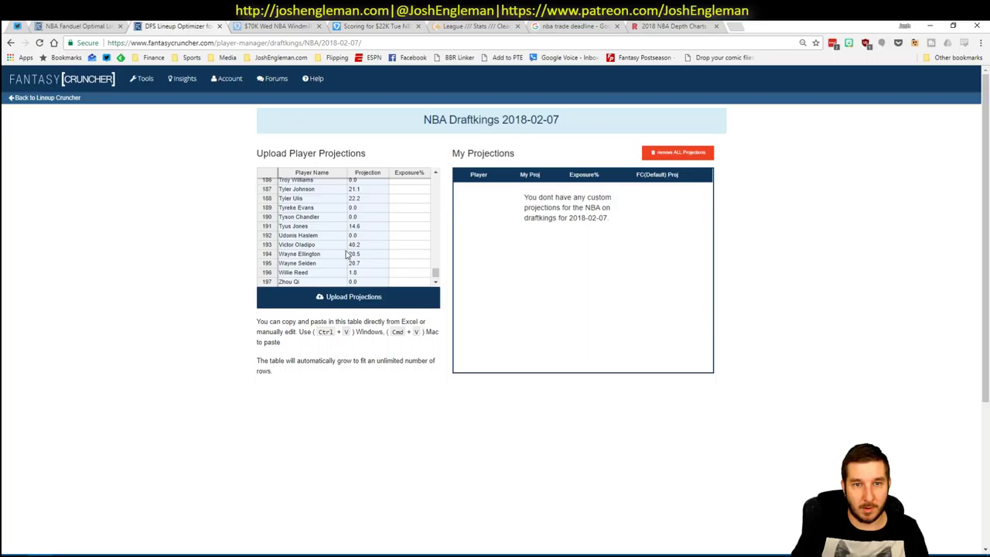
pyautogui.click(349, 296)
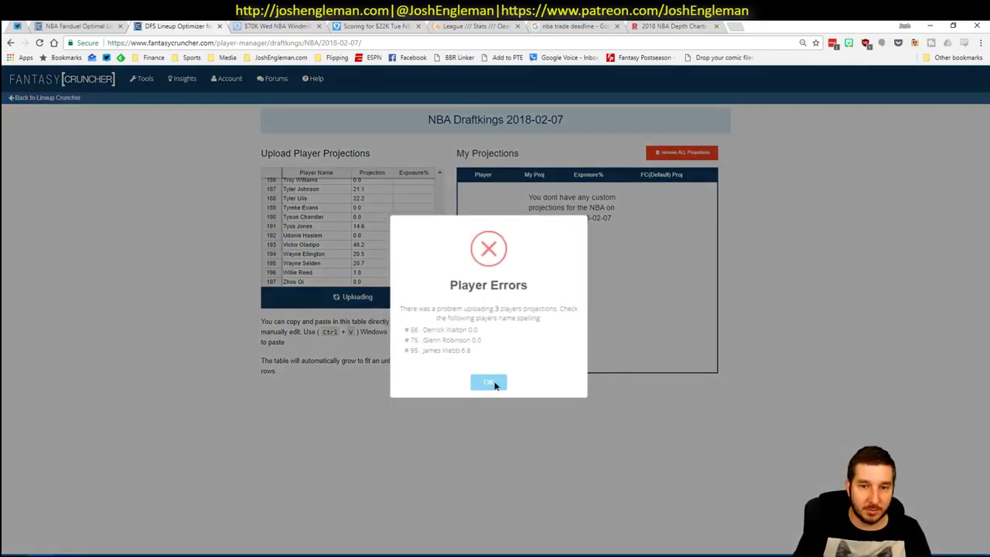
pyautogui.click(495, 382)
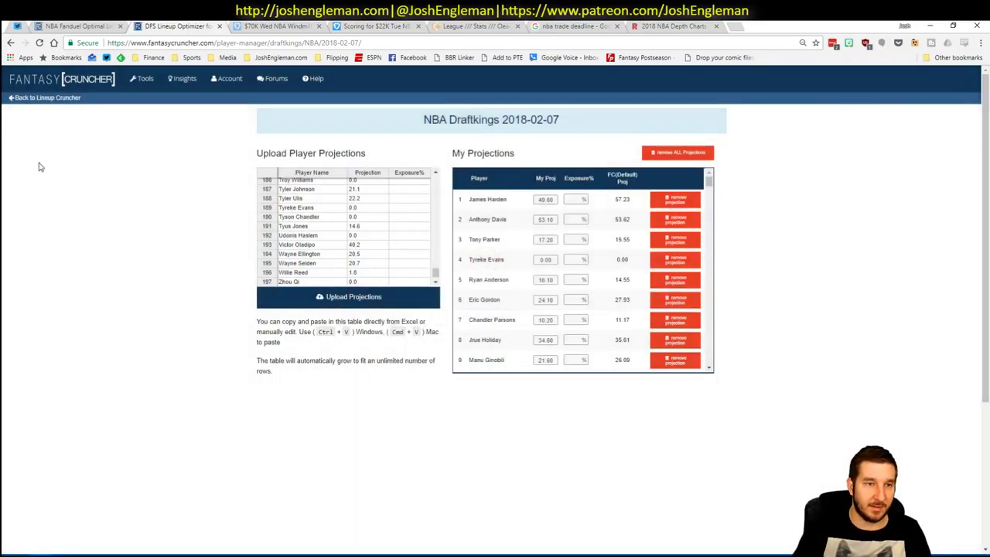
pyautogui.click(58, 100)
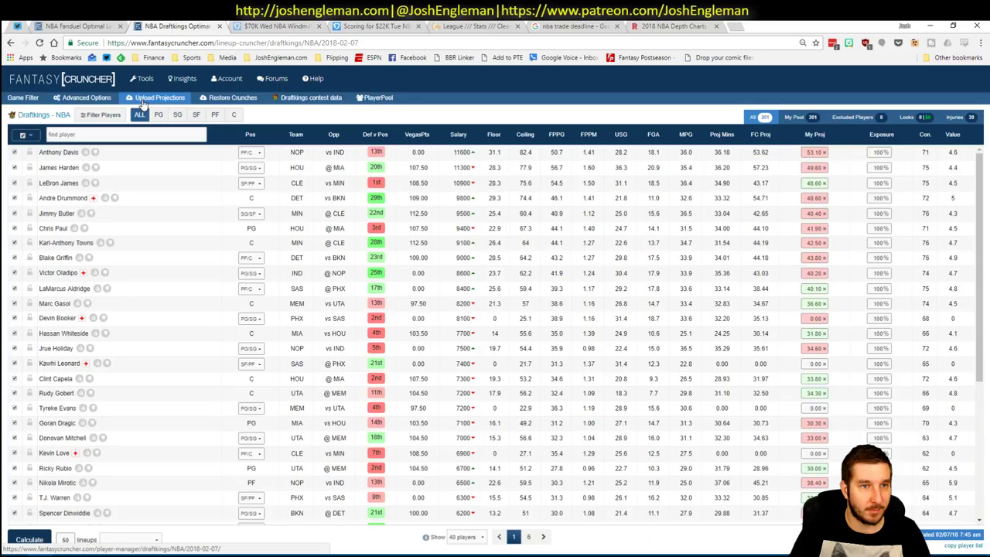
# Step: Set the DraftKings lineup randomness to 10% in Advanced Options
pyautogui.click(86, 98)
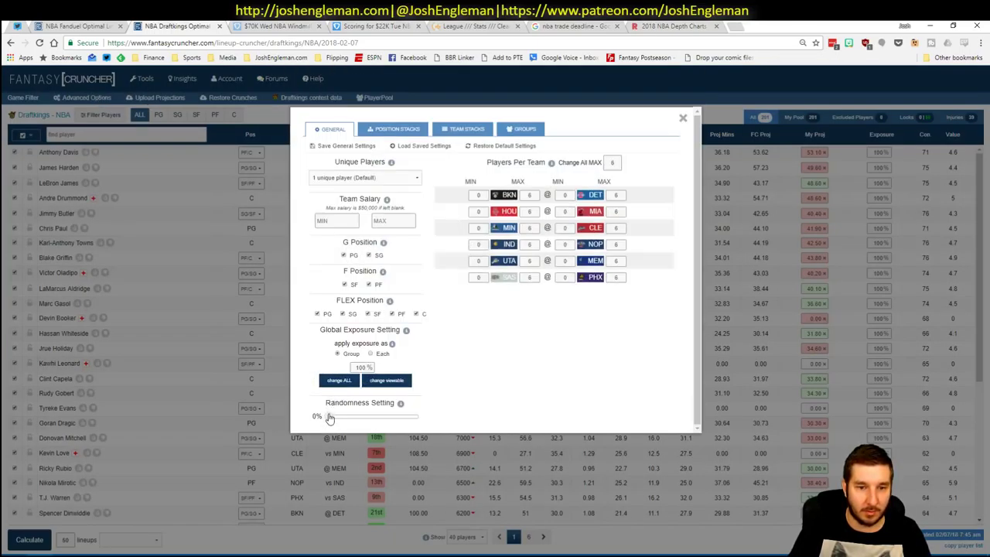
pyautogui.moveTo(330, 418); pyautogui.dragTo(338, 416)
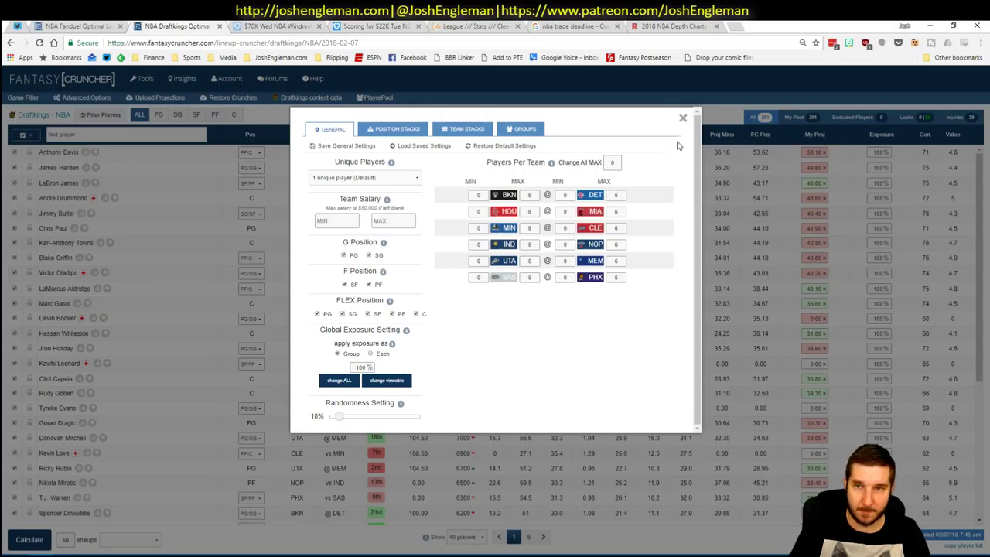
pyautogui.click(682, 118)
# Step: Calculate DraftKings lineups from My Projections, then calculate 50 more teams
pyautogui.click(128, 540)
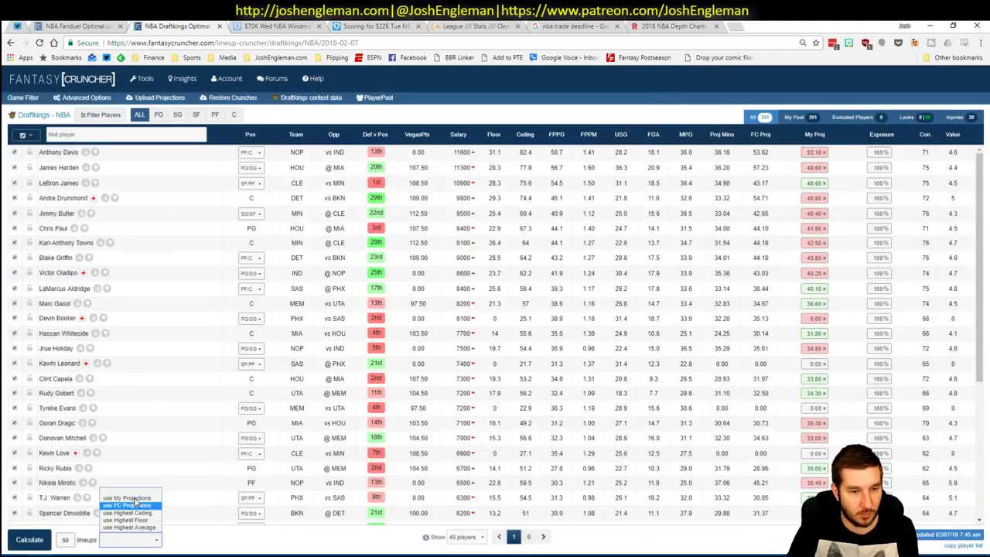
pyautogui.click(130, 497)
pyautogui.click(40, 539)
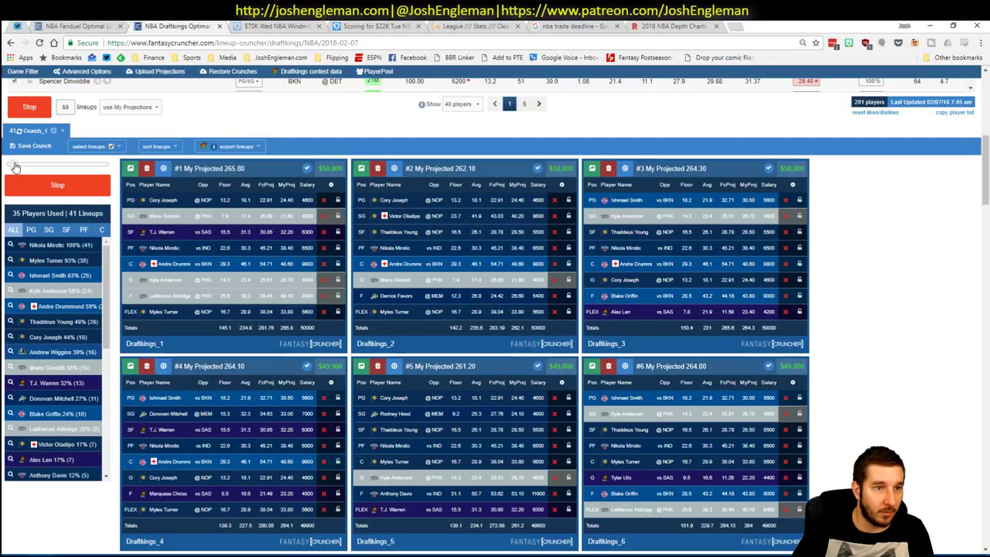
pyautogui.moveTo(24, 162); pyautogui.dragTo(40, 168)
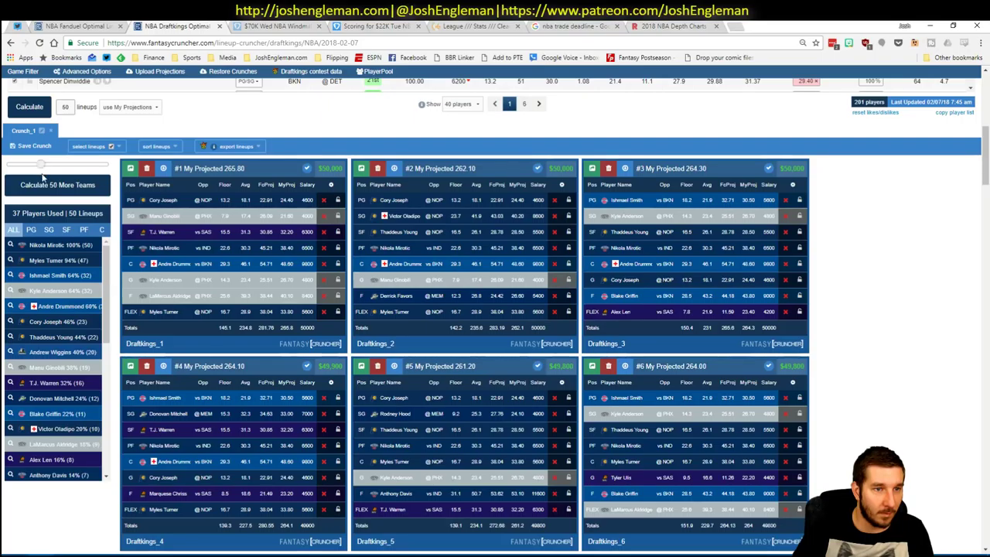
pyautogui.click(47, 184)
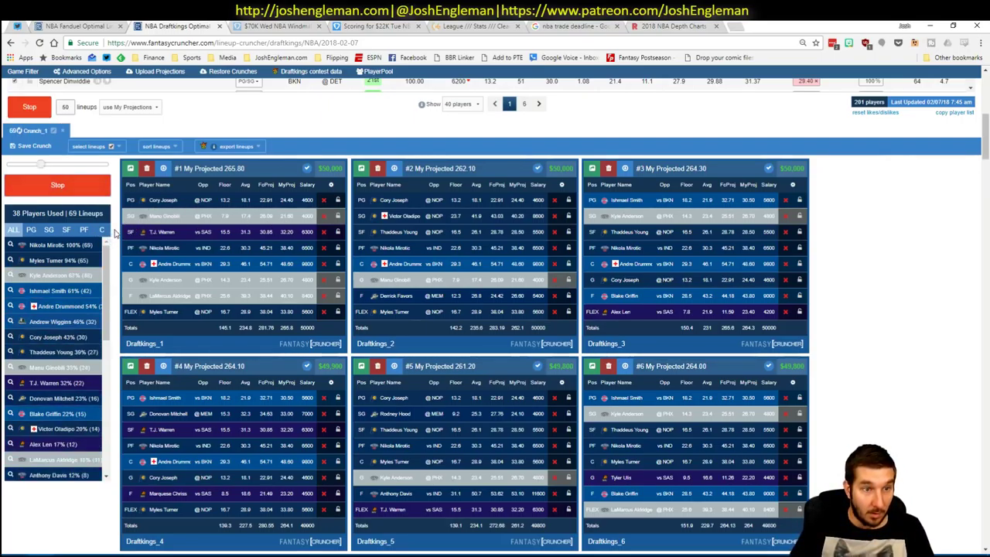
# Step: Stop the DraftKings crunch and check the Excel pivot's field list for the 2-, 3- and 4-Shortlist tiers
pyautogui.click(58, 189)
pyautogui.hotkey('alt', 'Tab')
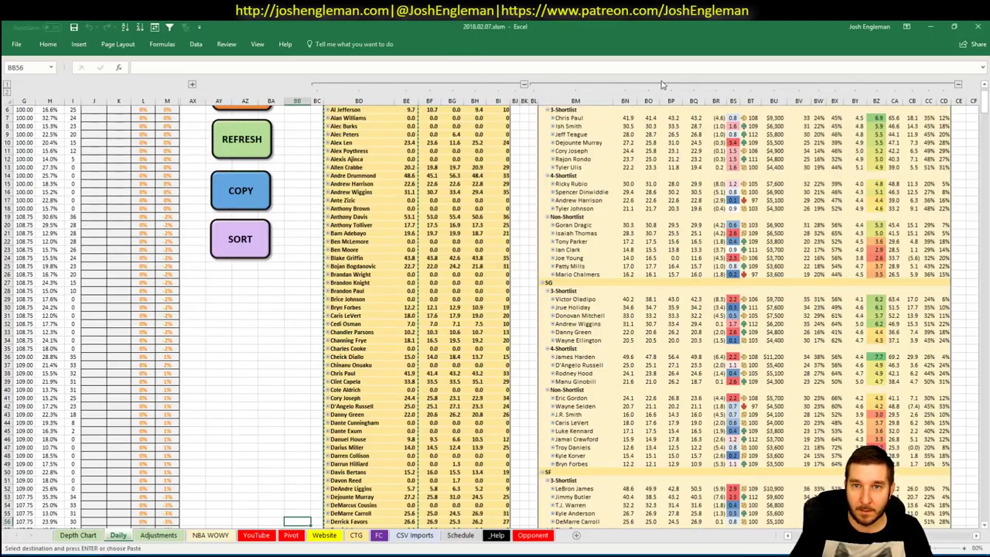
pyautogui.click(957, 84)
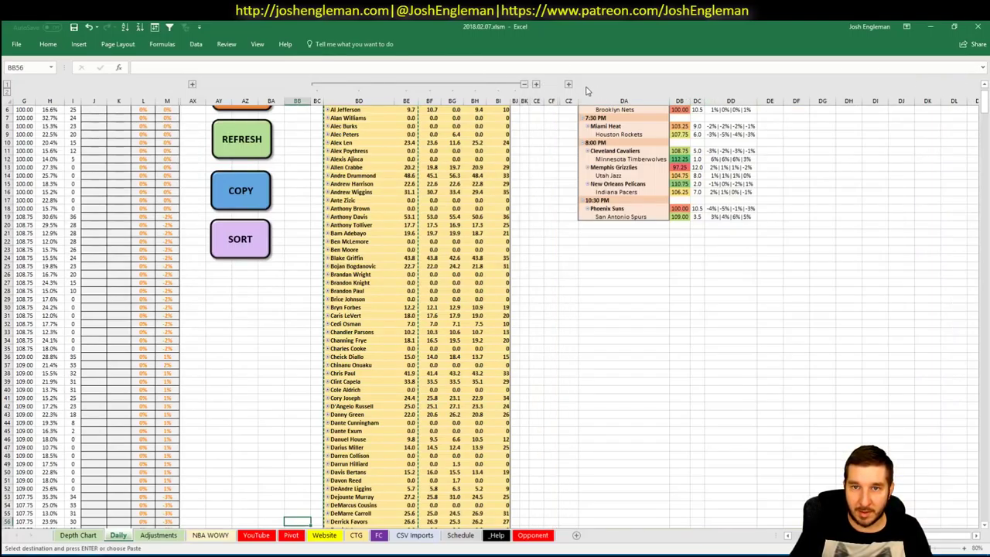
pyautogui.click(568, 84)
pyautogui.scroll(2, 611, 193)
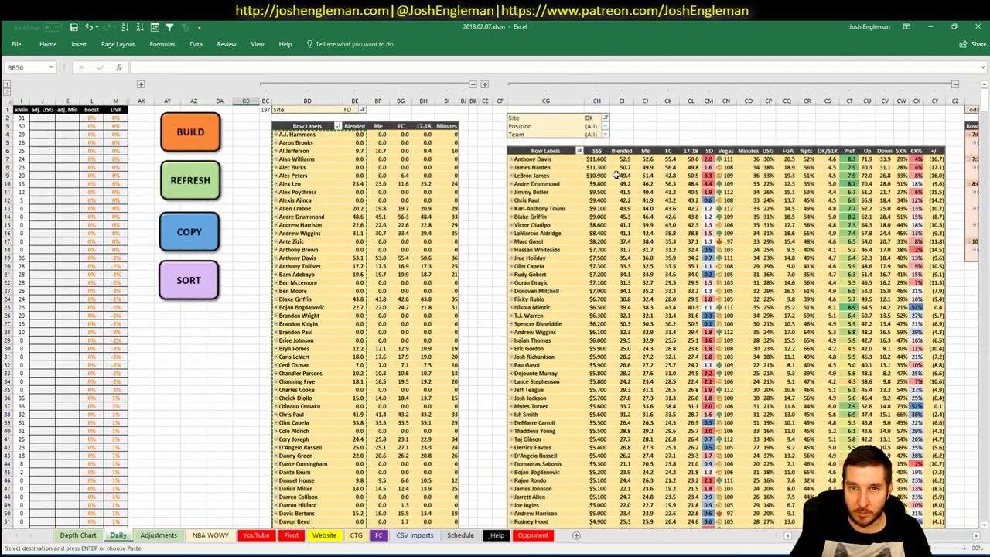
pyautogui.rightClick(622, 167)
pyautogui.click(654, 319)
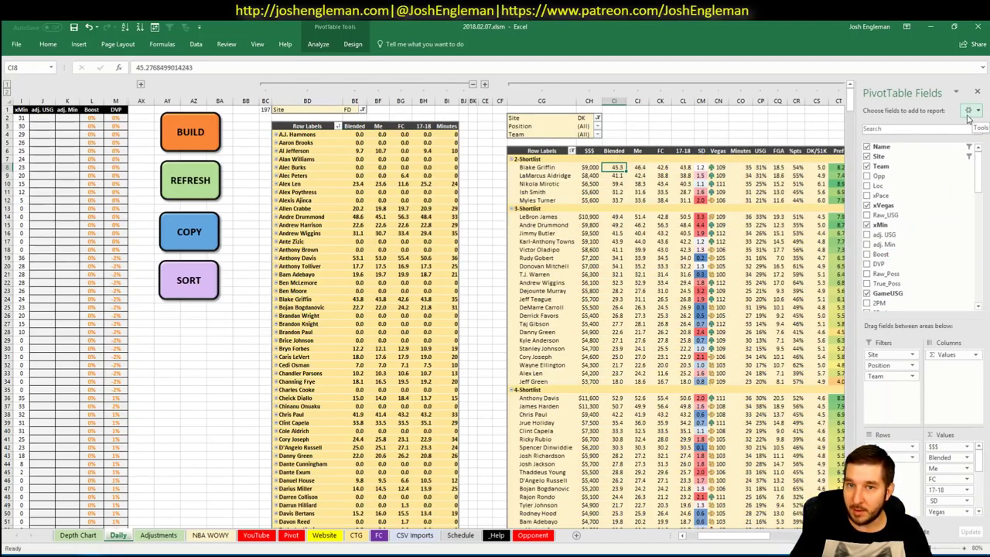
pyautogui.click(977, 91)
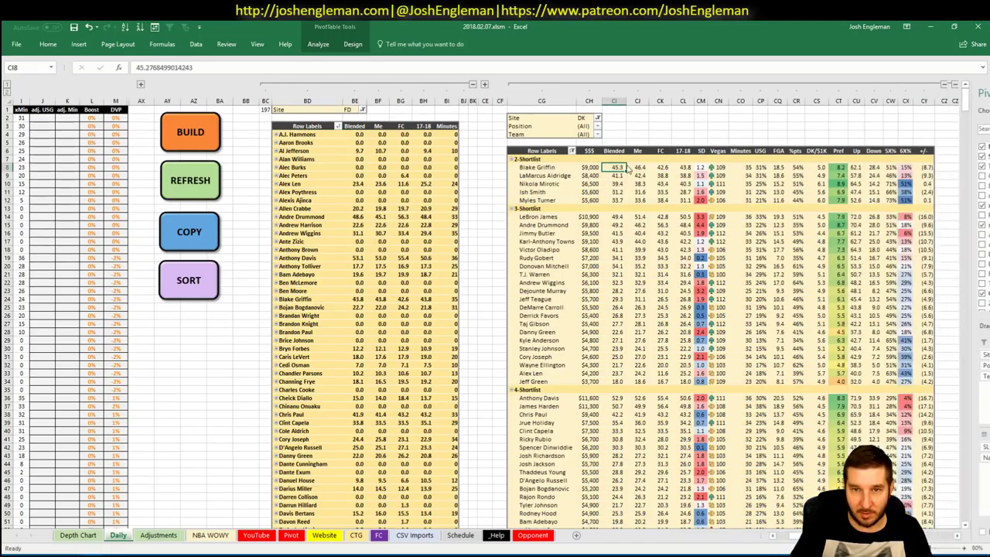
pyautogui.hotkey('alt', 'Tab')
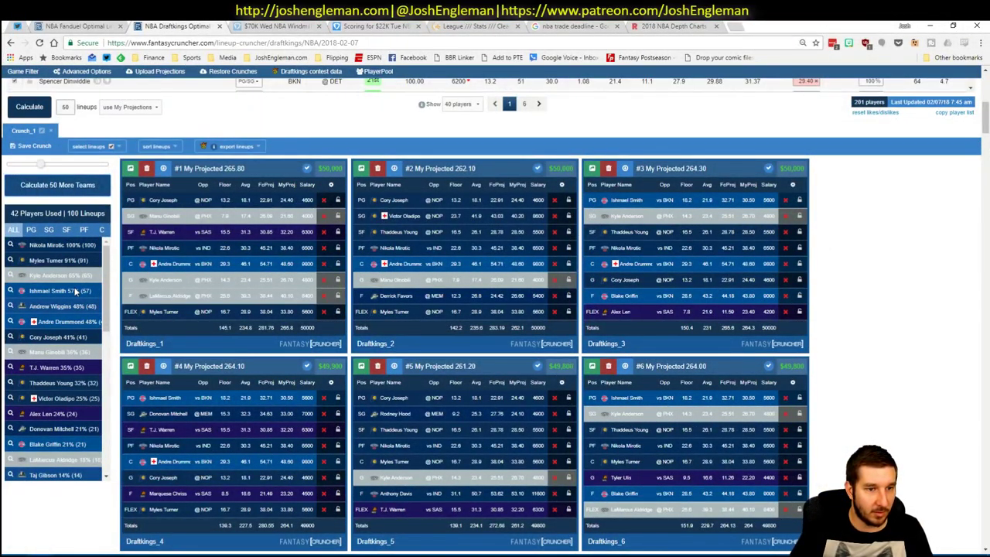
pyautogui.click(10, 244)
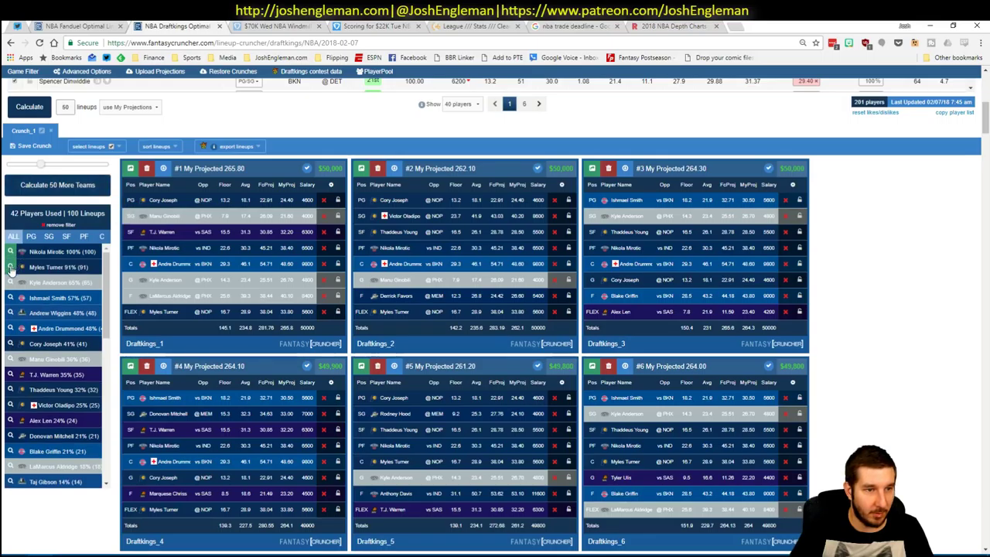
pyautogui.click(10, 298)
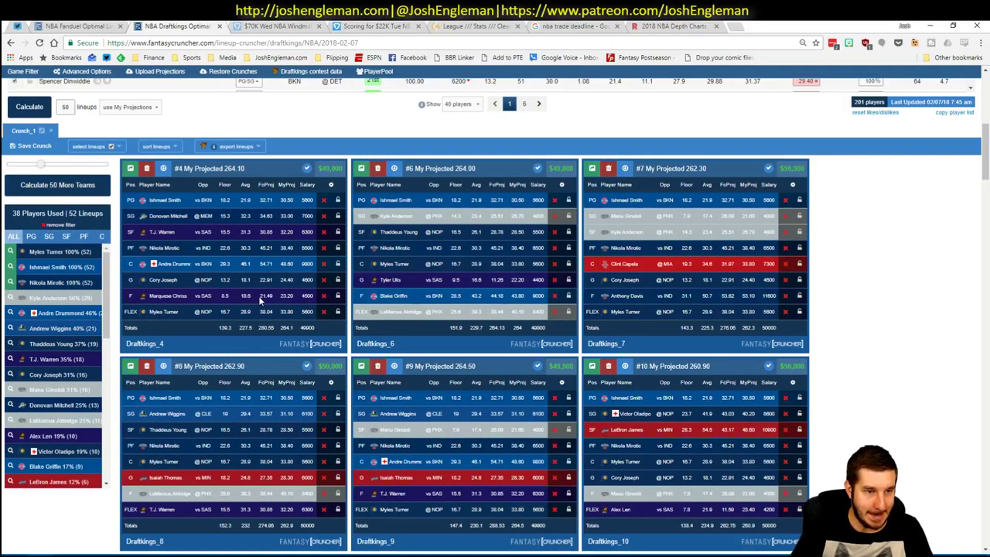
pyautogui.hotkey('alt', 'Tab')
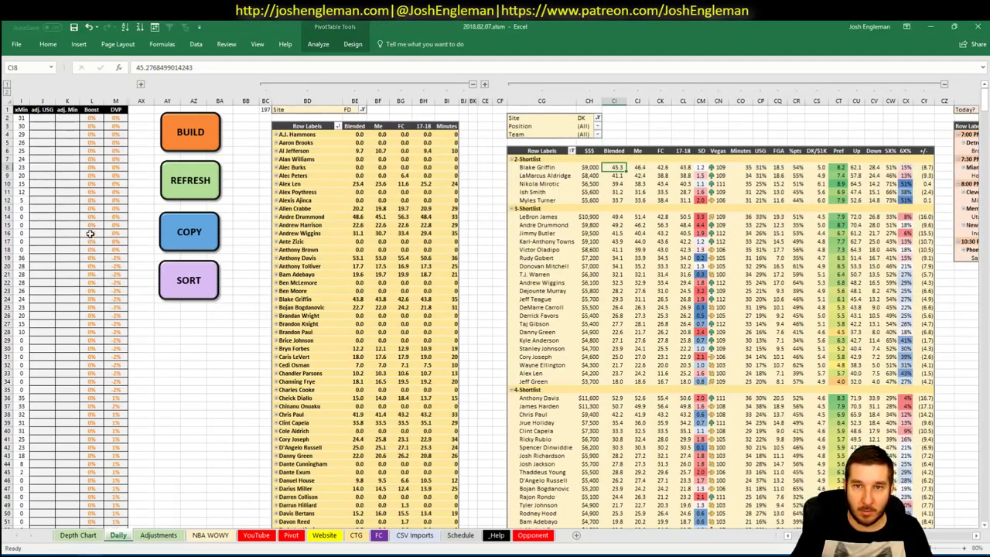
pyautogui.hotkey('alt', 'Tab')
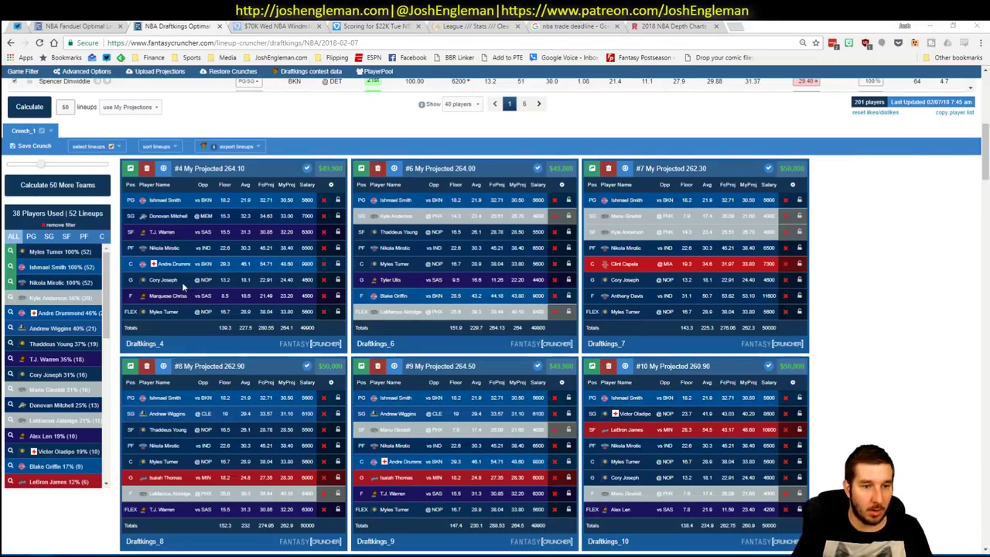
pyautogui.hotkey('alt', 'Tab')
pyautogui.hotkey('alt', 'Tab')
pyautogui.hotkey('alt', 'Tab')
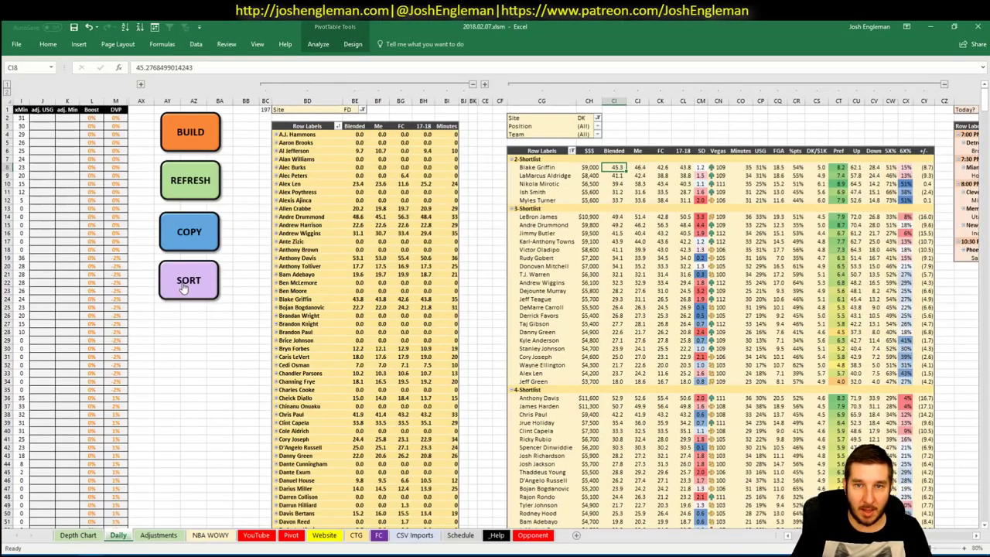
pyautogui.hotkey('alt', 'Tab')
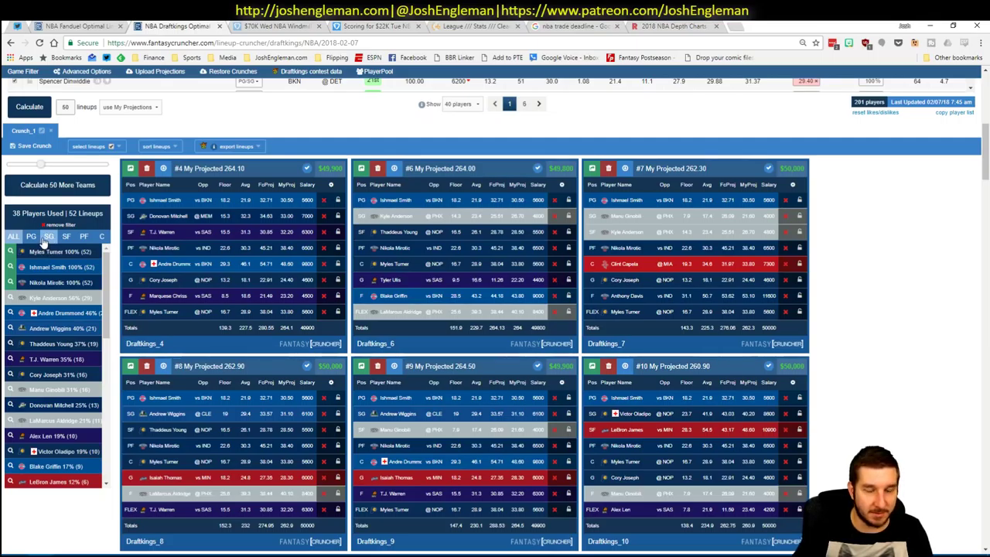
pyautogui.hotkey('alt', 'Tab')
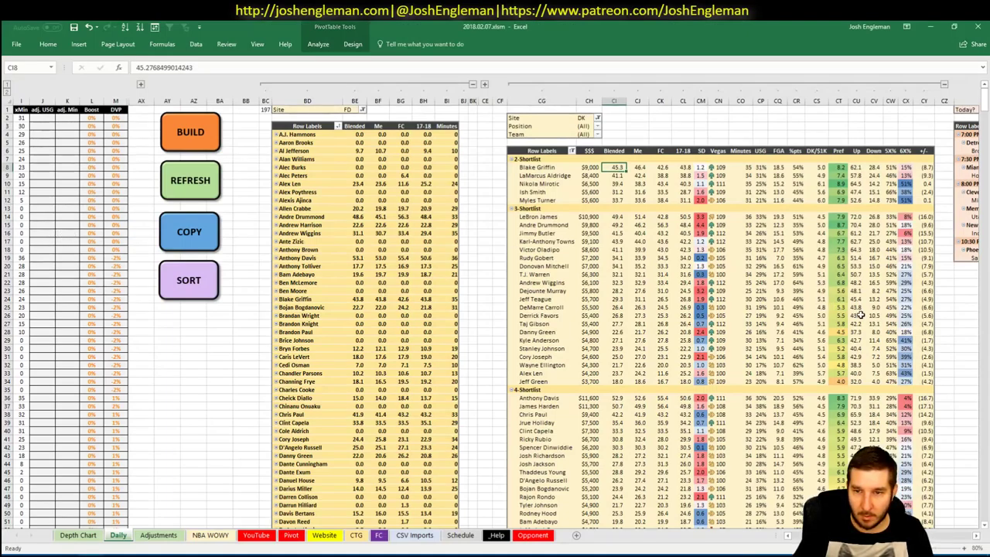
pyautogui.hotkey('alt', 'Tab')
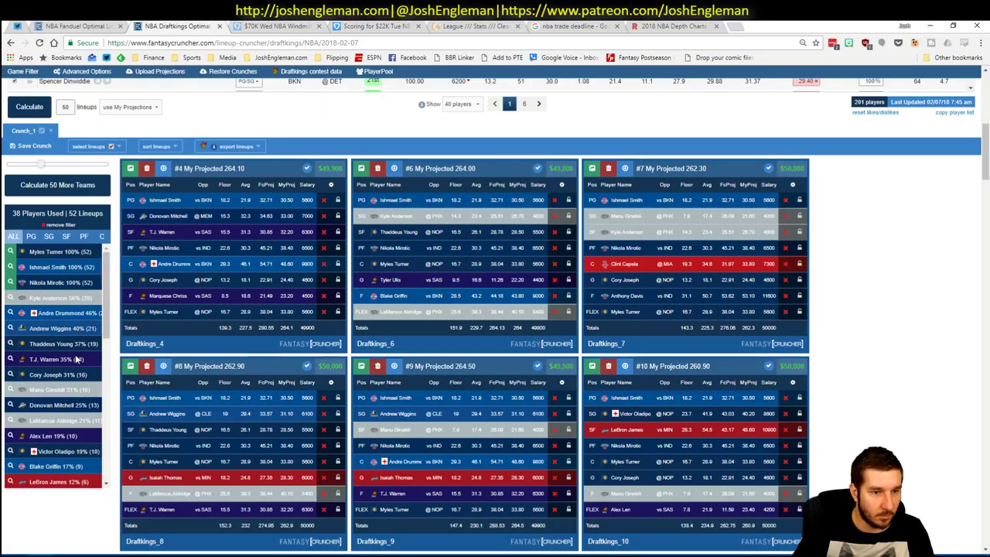
pyautogui.hotkey('alt', 'Tab')
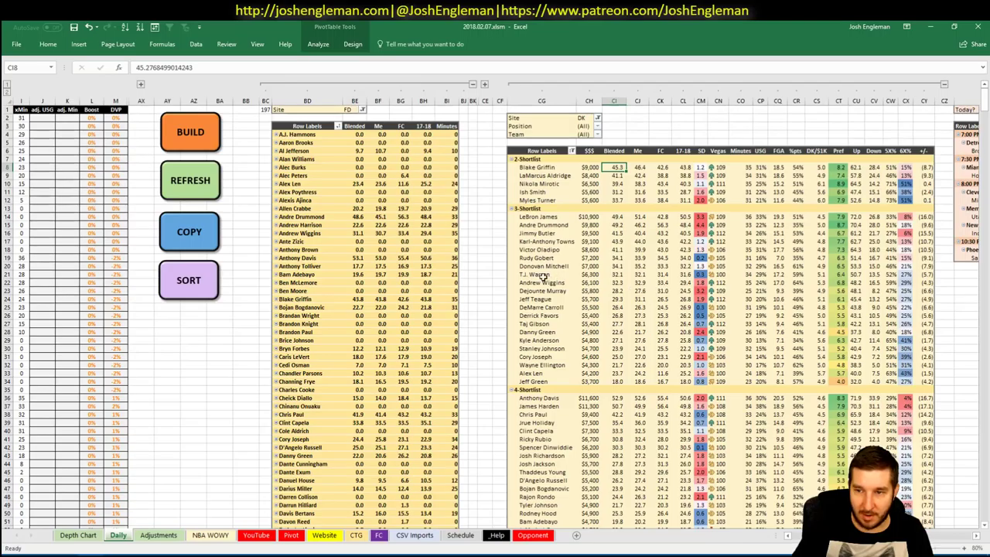
pyautogui.hotkey('alt', 'Tab')
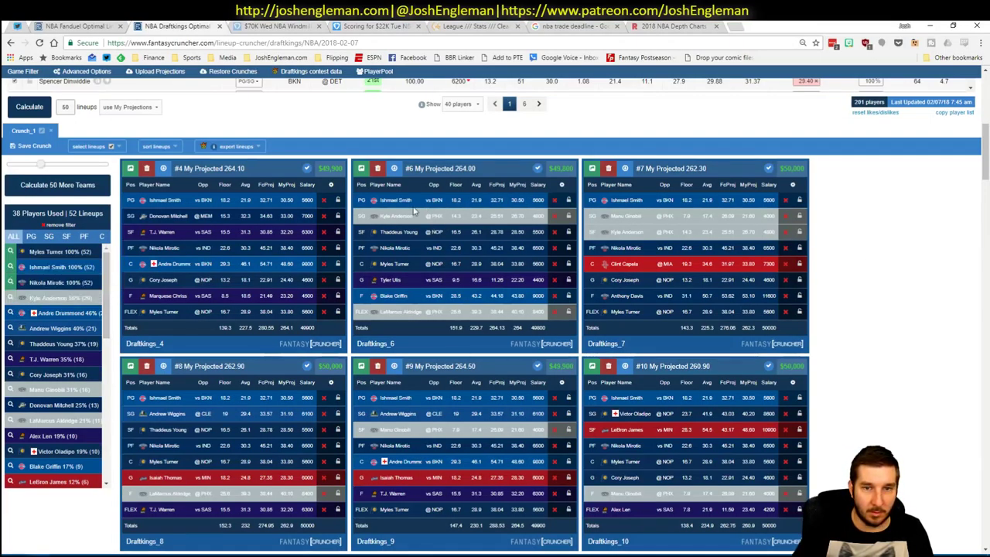
# Step: Filter the DraftKings lineups to only those including Kyle Anderson
pyautogui.scroll(1, 225, 136)
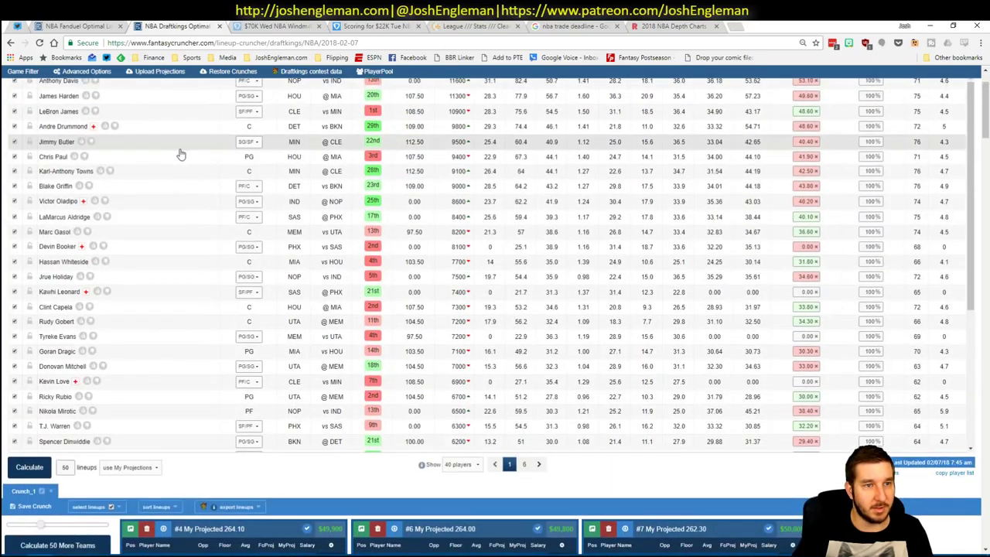
pyautogui.scroll(2, 159, 158)
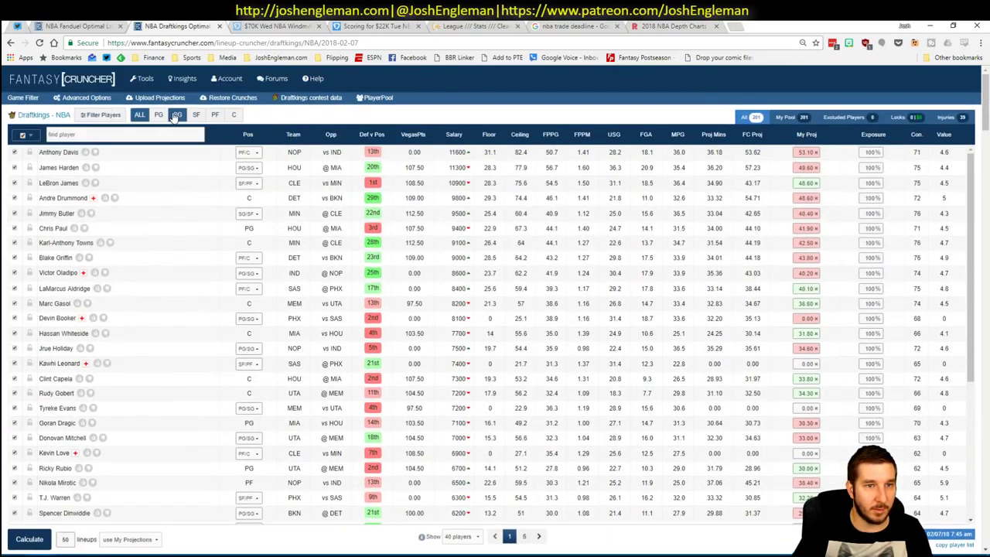
pyautogui.scroll(-2, 313, 529)
pyautogui.scroll(-5, 317, 532)
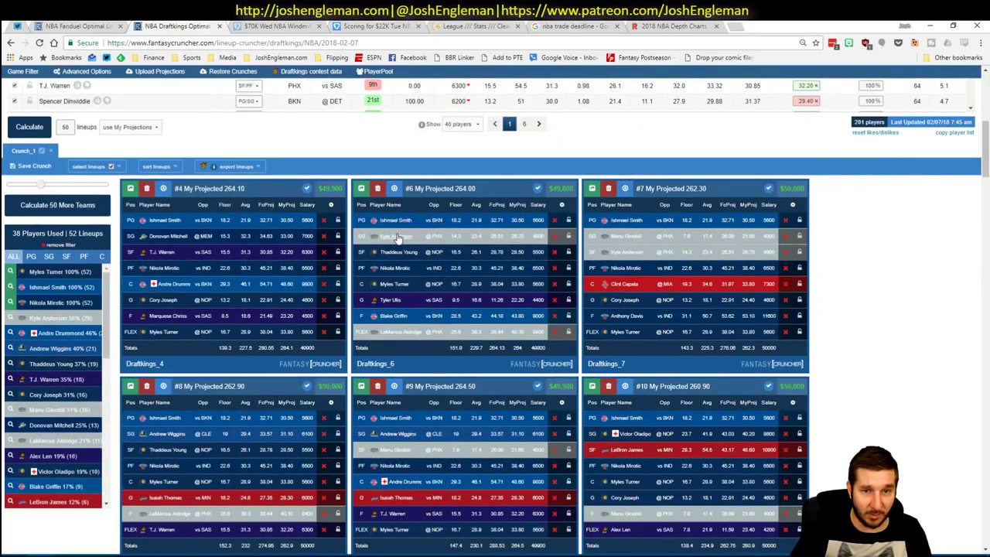
pyautogui.click(397, 237)
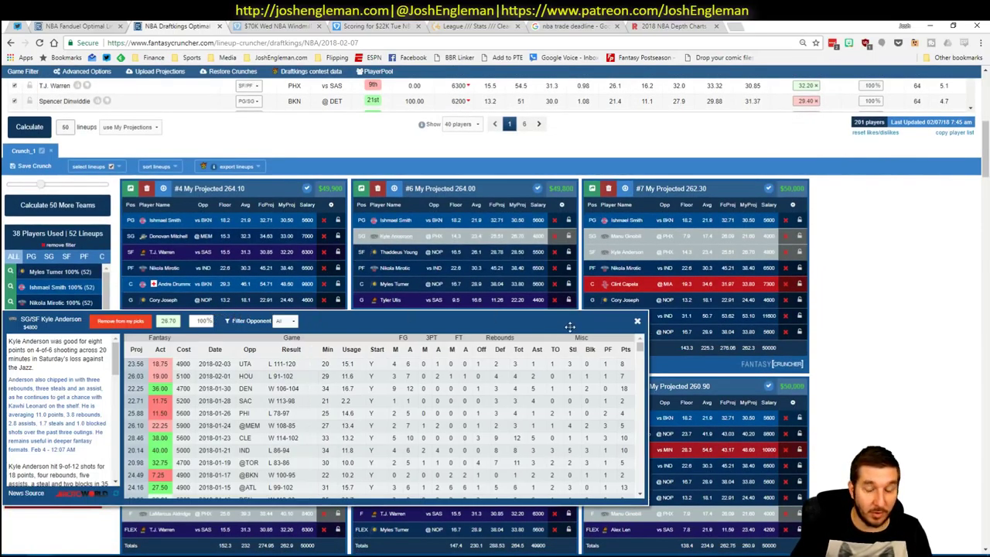
pyautogui.click(638, 321)
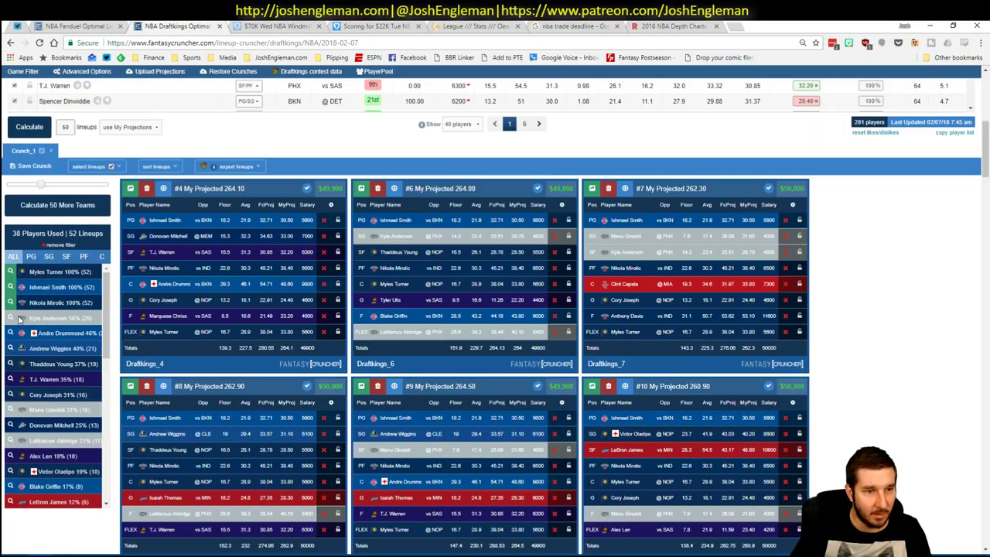
# Step: Also require Blake Griffin and Andrew Wiggins, and sort lineups by My Projected
pyautogui.scroll(-1, 866, 267)
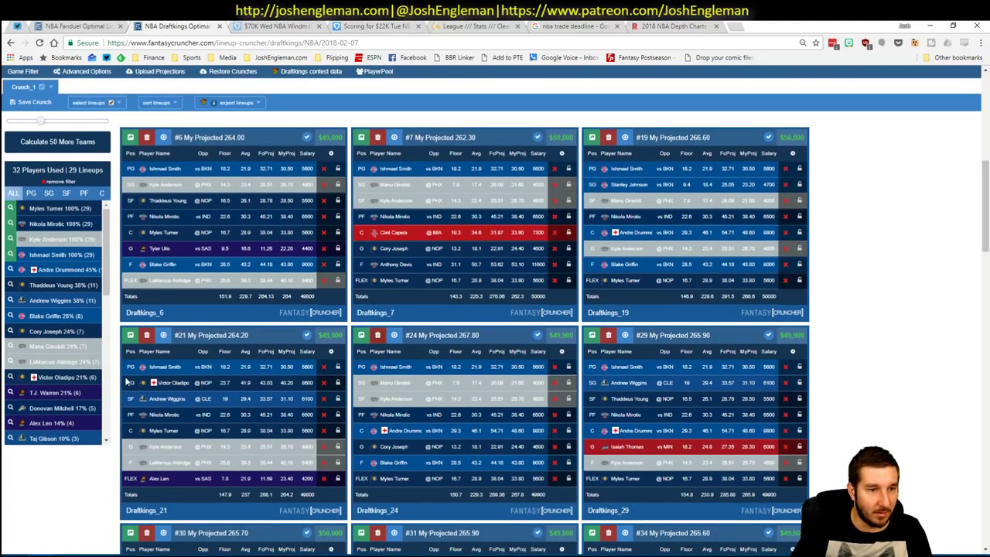
pyautogui.click(83, 192)
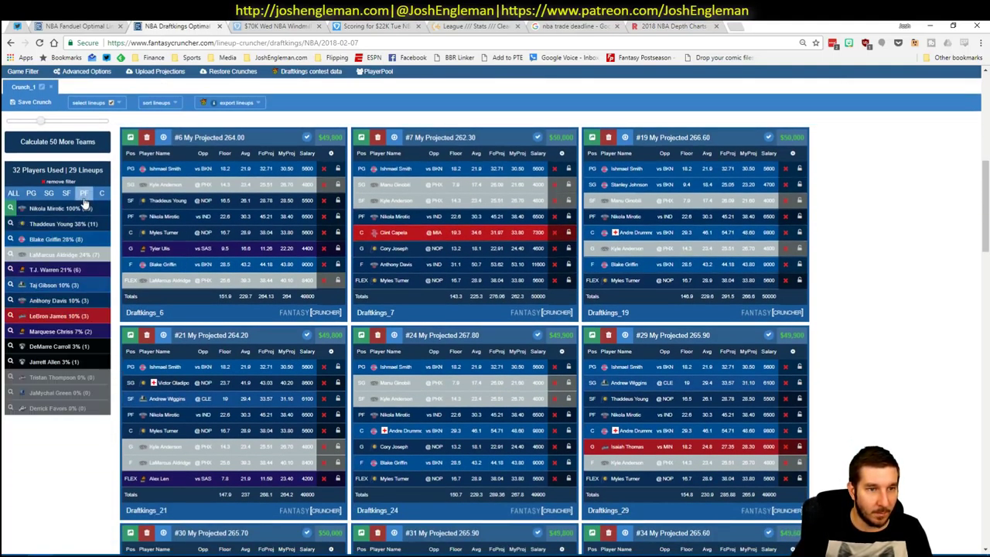
pyautogui.click(10, 240)
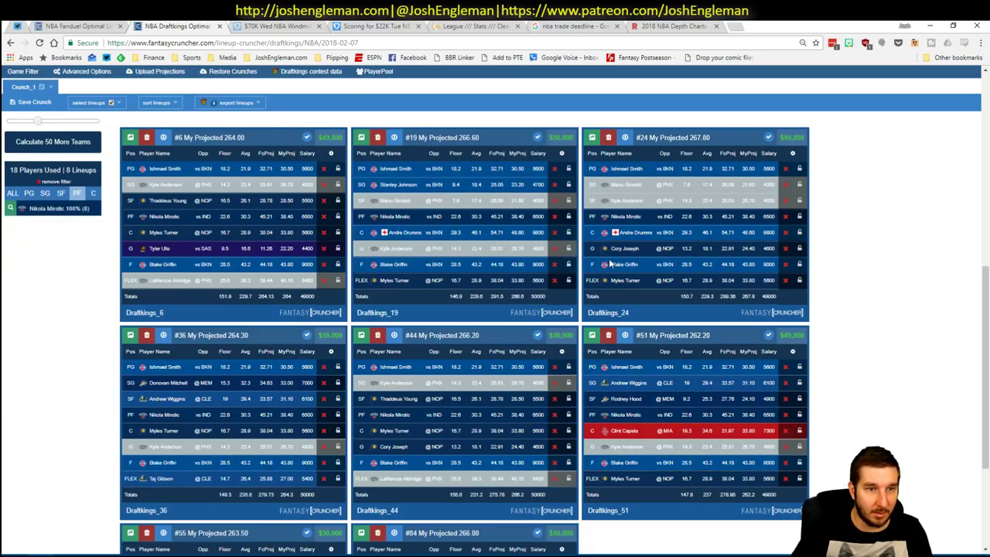
pyautogui.click(157, 102)
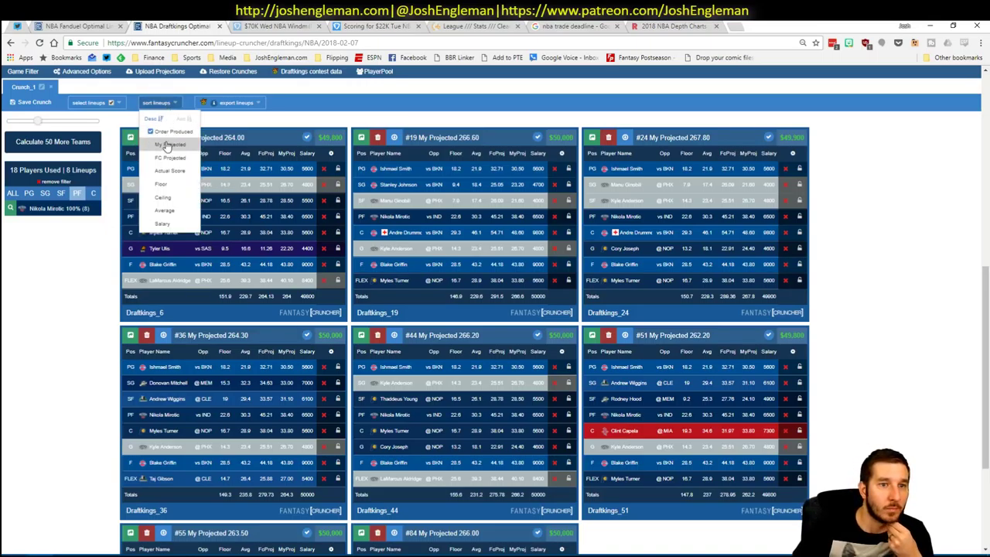
pyautogui.click(167, 145)
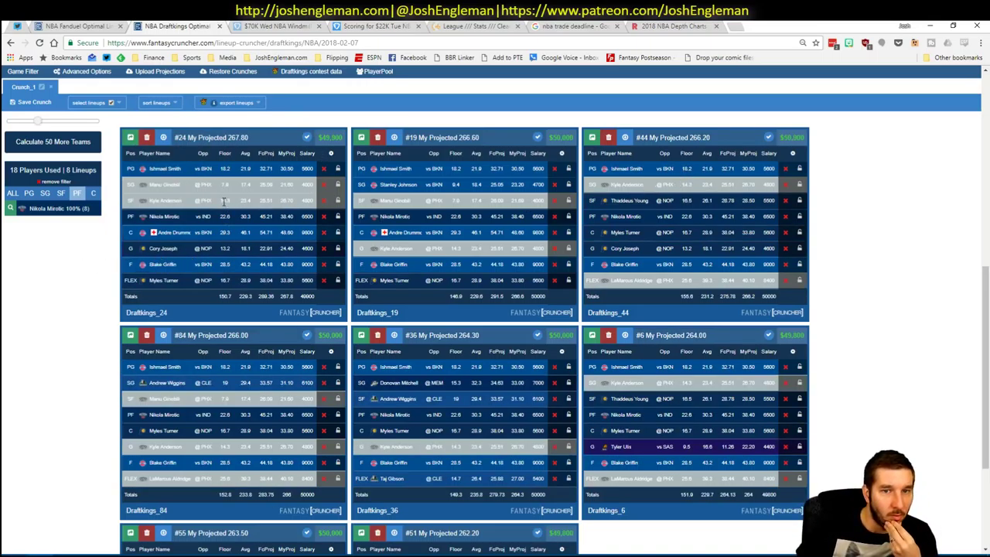
pyautogui.click(45, 193)
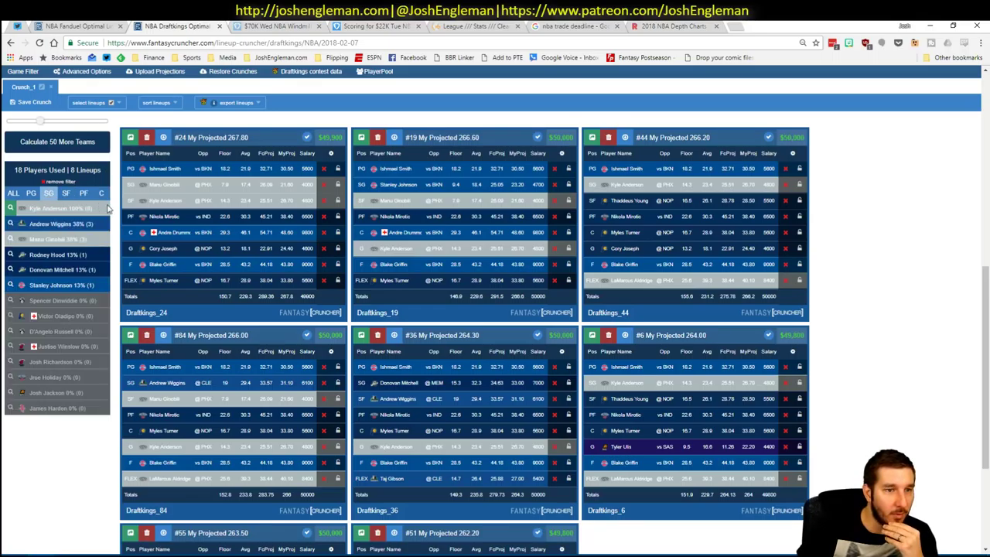
pyautogui.click(10, 224)
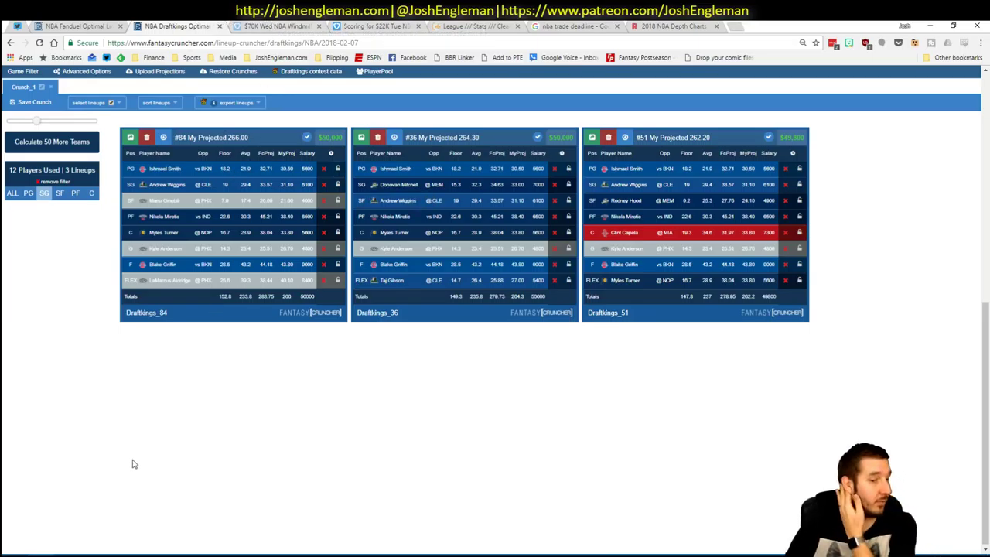
# Step: Review the three remaining lineups: #84 at 266.00, #36 at 264.30, #51 at 262.20
pyautogui.moveTo(116, 554)
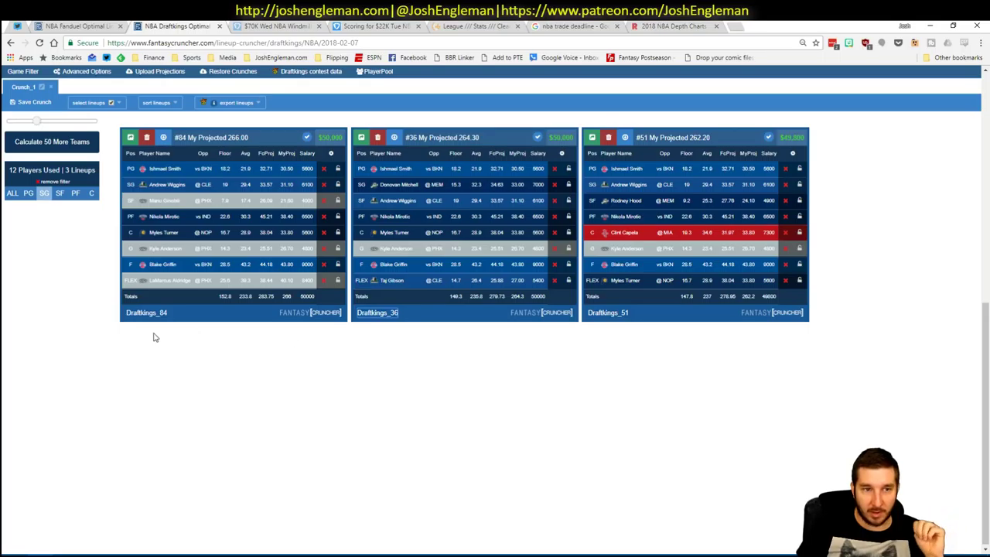
pyautogui.click(44, 194)
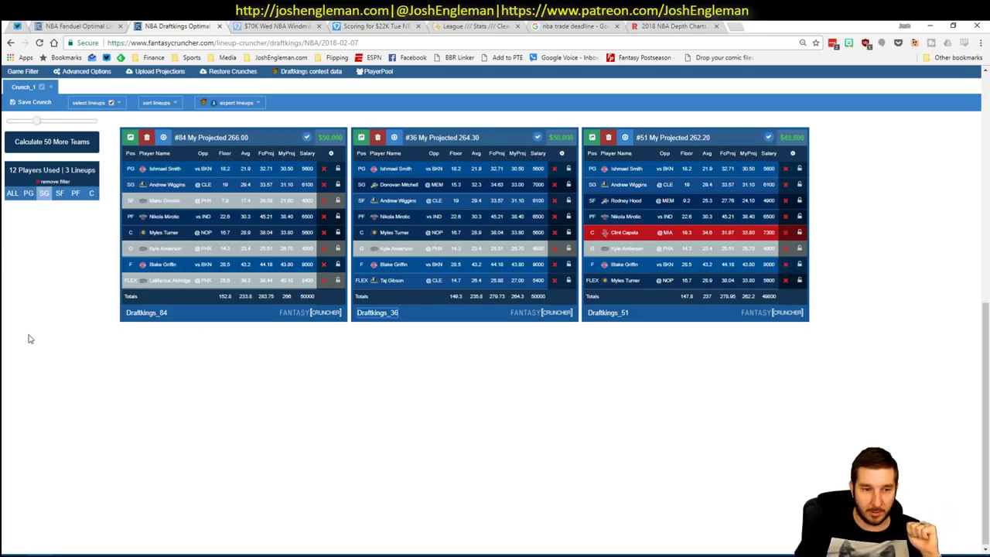